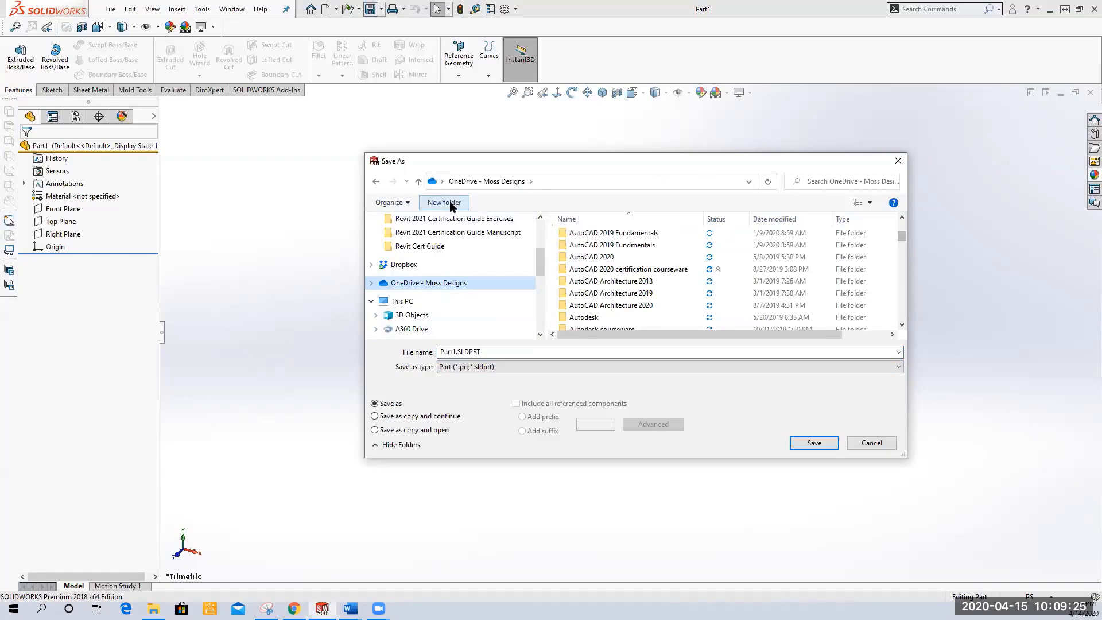
Create a new folder named "solidworks 2020 sping" in the OneDrive save location and open it
click(449, 204)
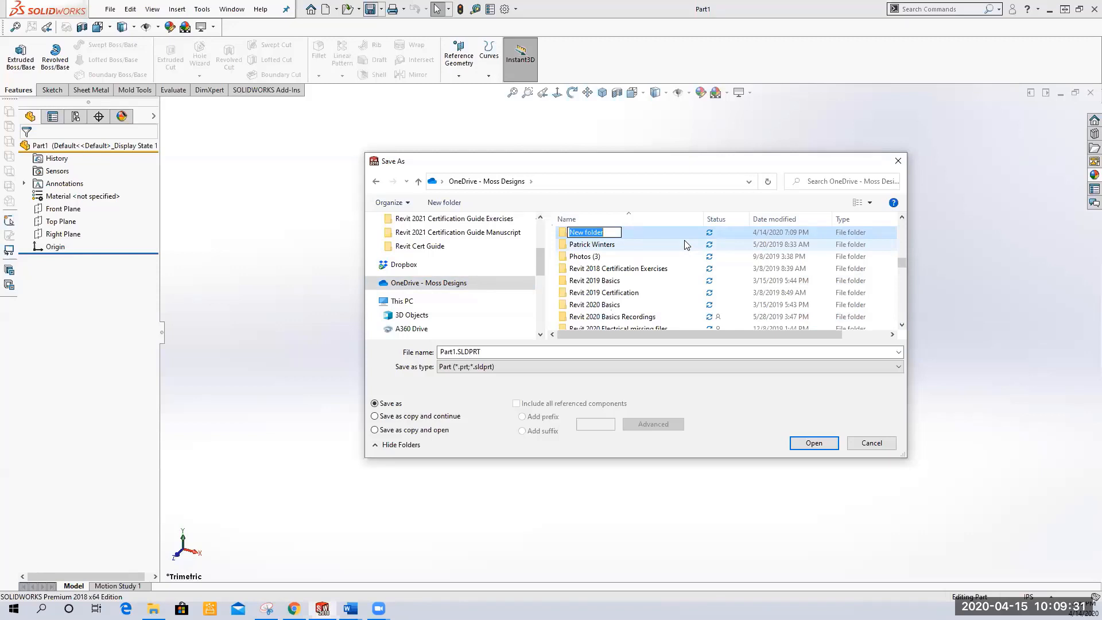
text(solidworks 2019 )
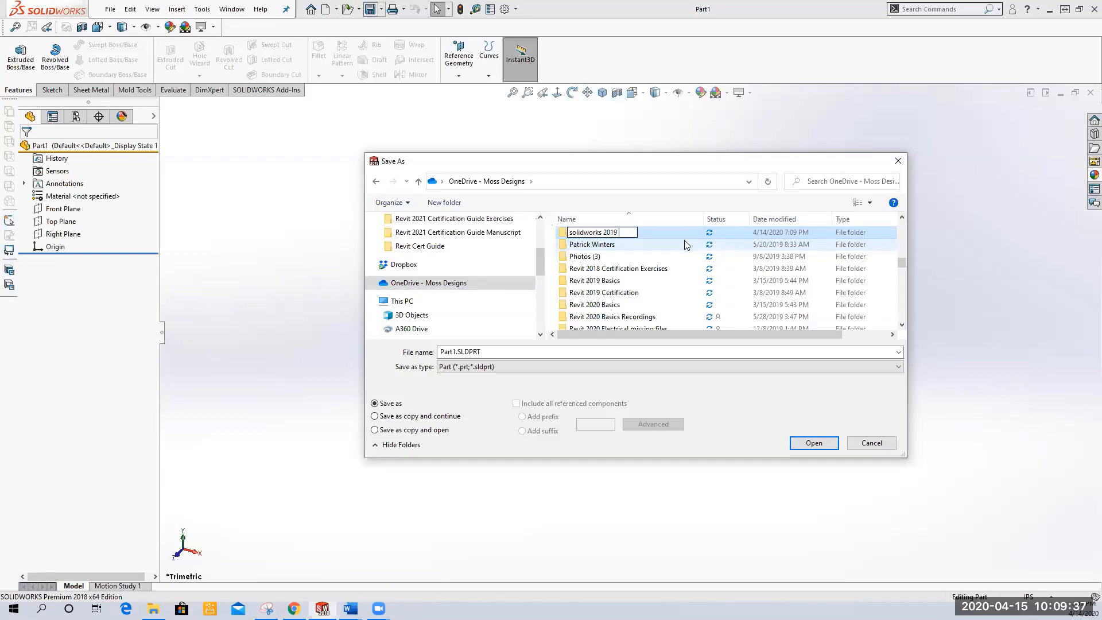
text(spring)
key(BackSpace)
key(BackSpace)
key(BackSpace)
key(BackSpace)
key(BackSpace)
key(BackSpace)
key(BackSpace)
key(BackSpace)
key(BackSpace)
text(202)
key(BackSpace)
text(sping)
key(Return)
key(Return)
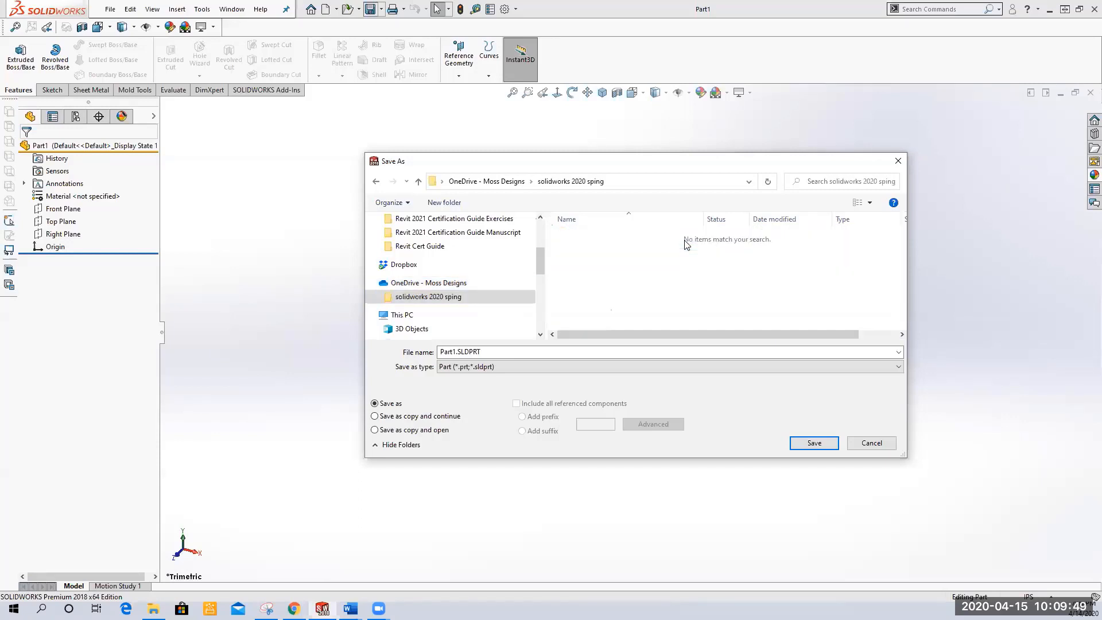
Create a subfolder named "solidworks spring 2020 homework" inside it and open that folder
click(454, 203)
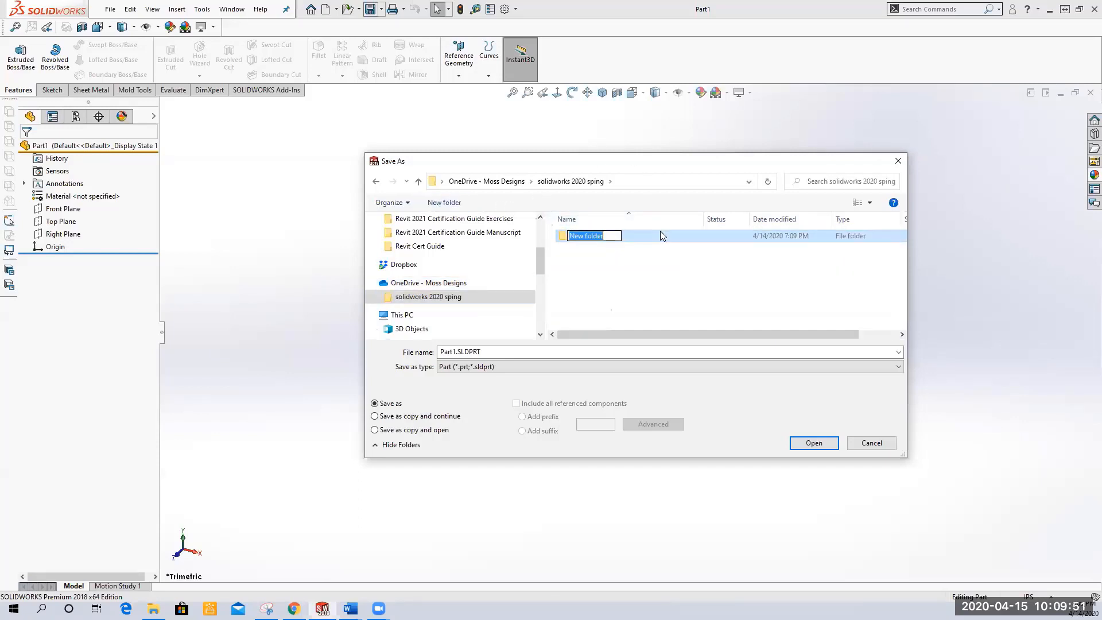
text(solidworks spring )
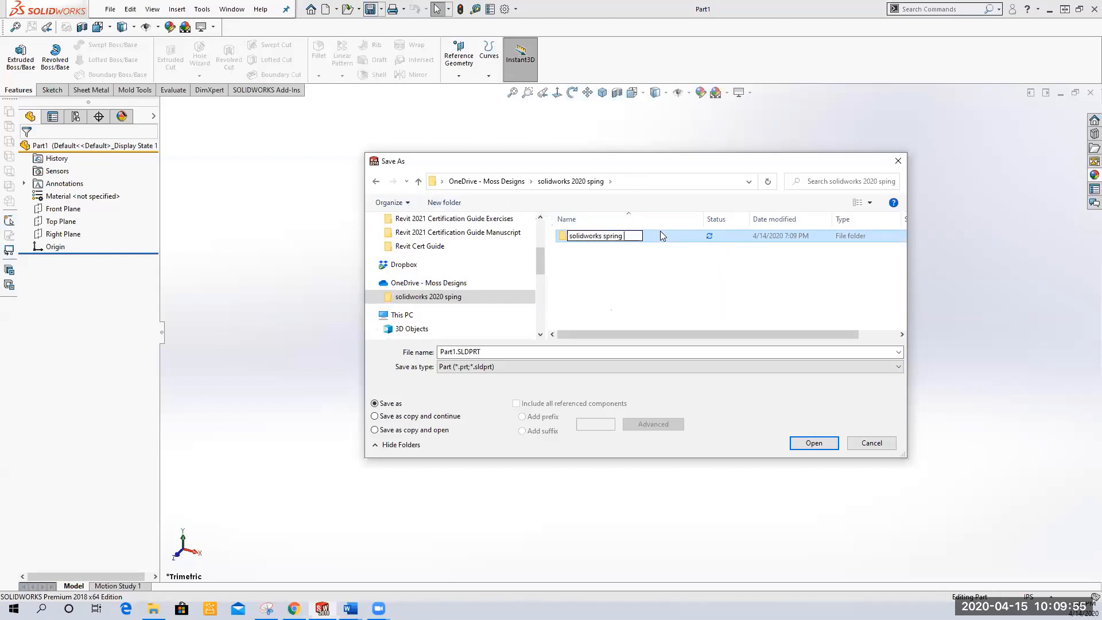
text(2020 homew)
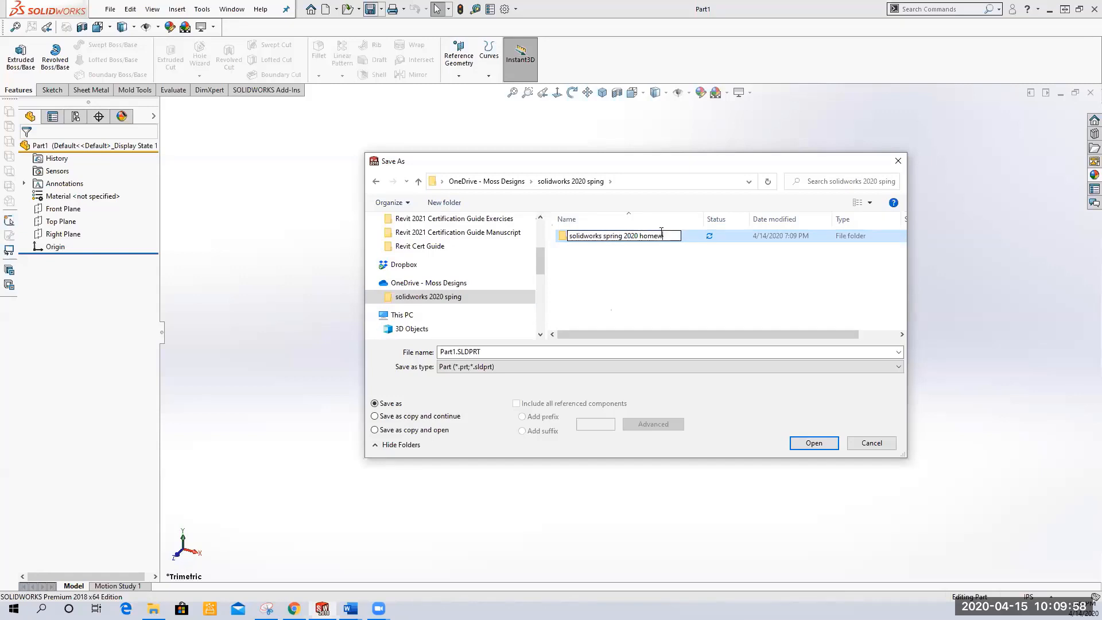
key(BackSpace)
text(ework)
key(Return)
double_click(663, 236)
Save the part as O-RING in the homework folder
click(492, 352)
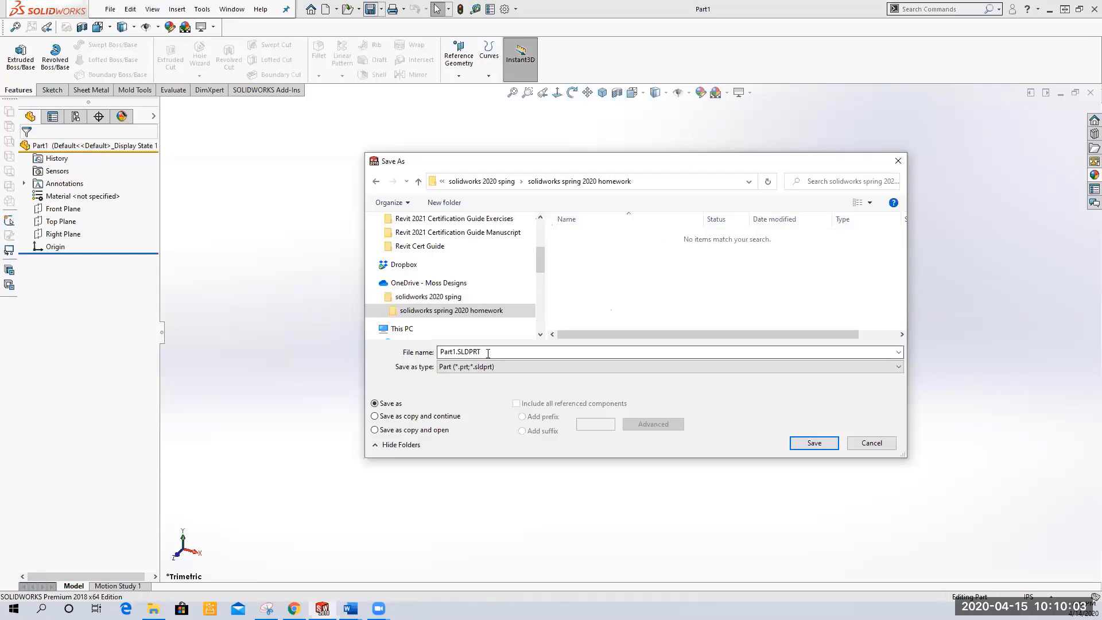
text(O-RING)
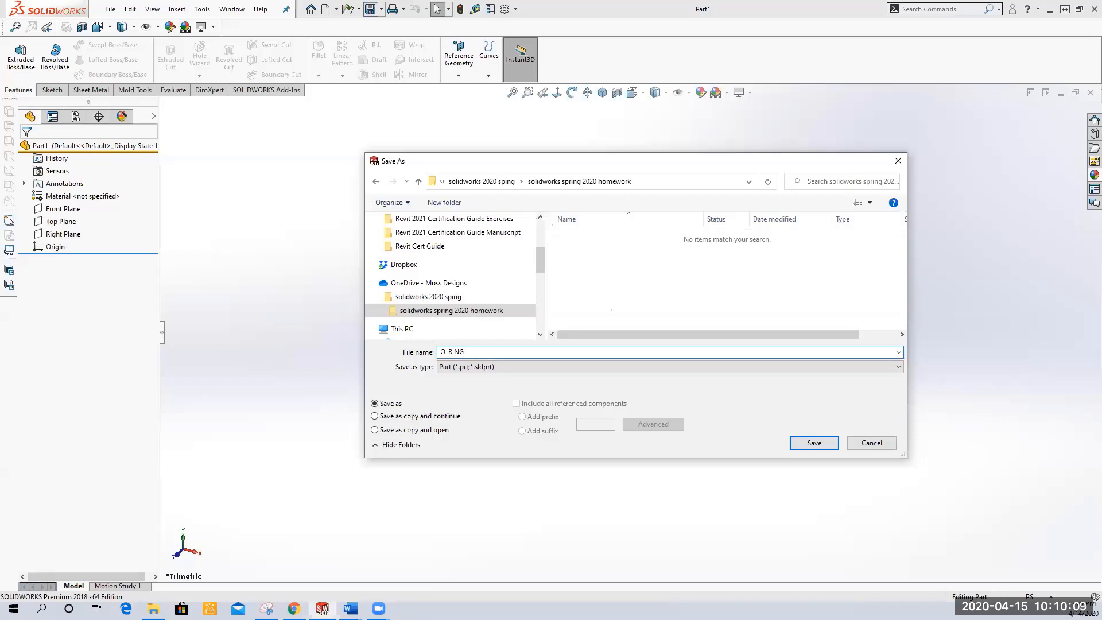
click(817, 445)
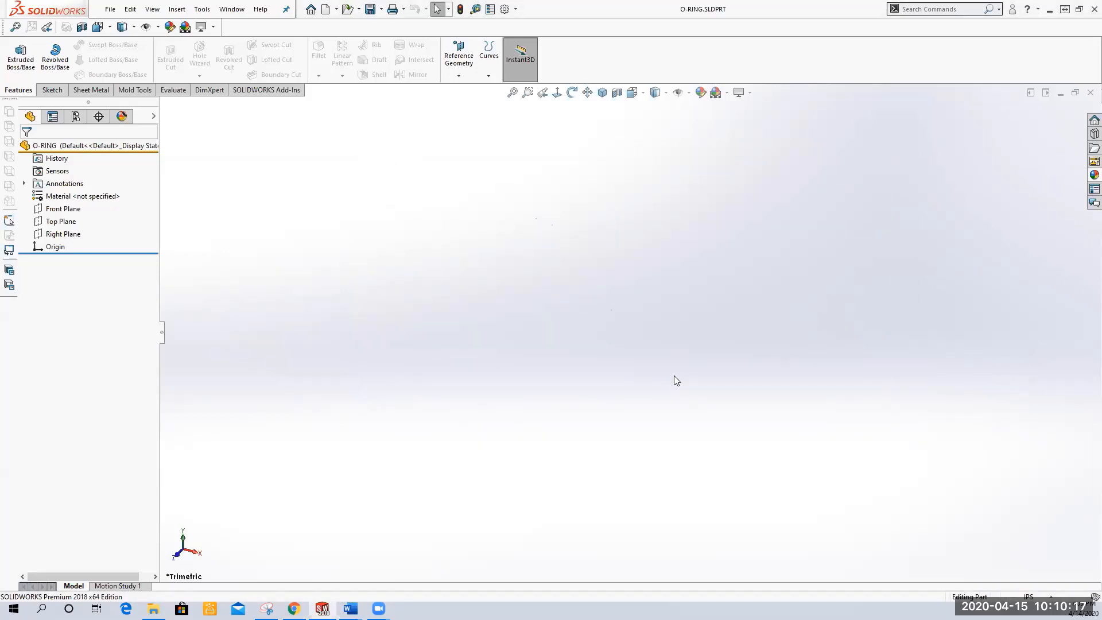
Set the part's Description custom property to "O-RING, FLASHLIGHT" in the file properties
click(110, 9)
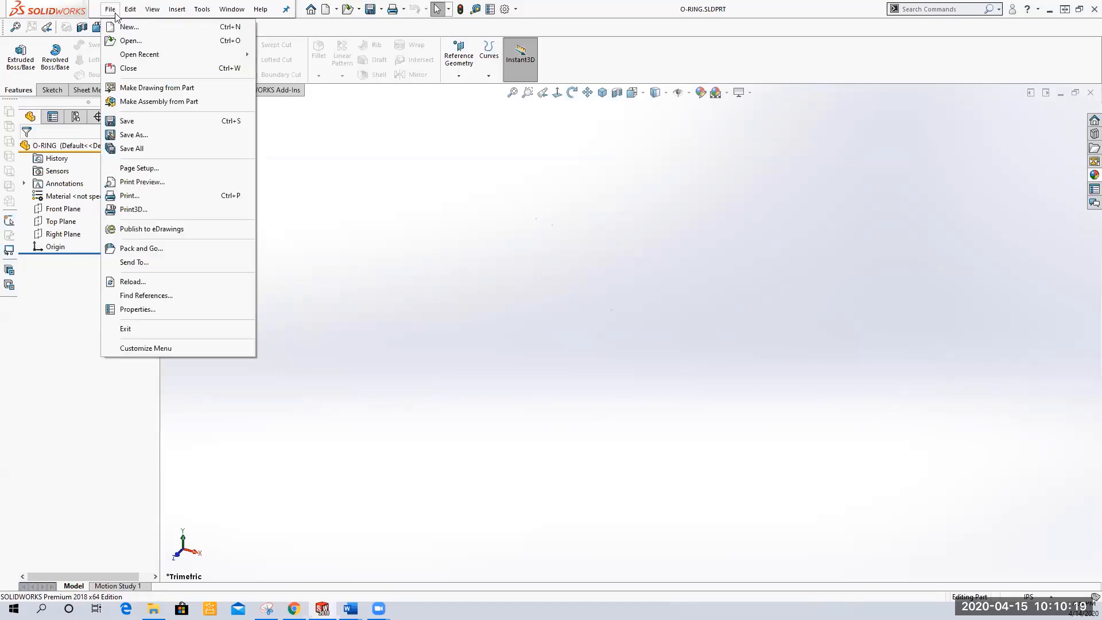
click(175, 315)
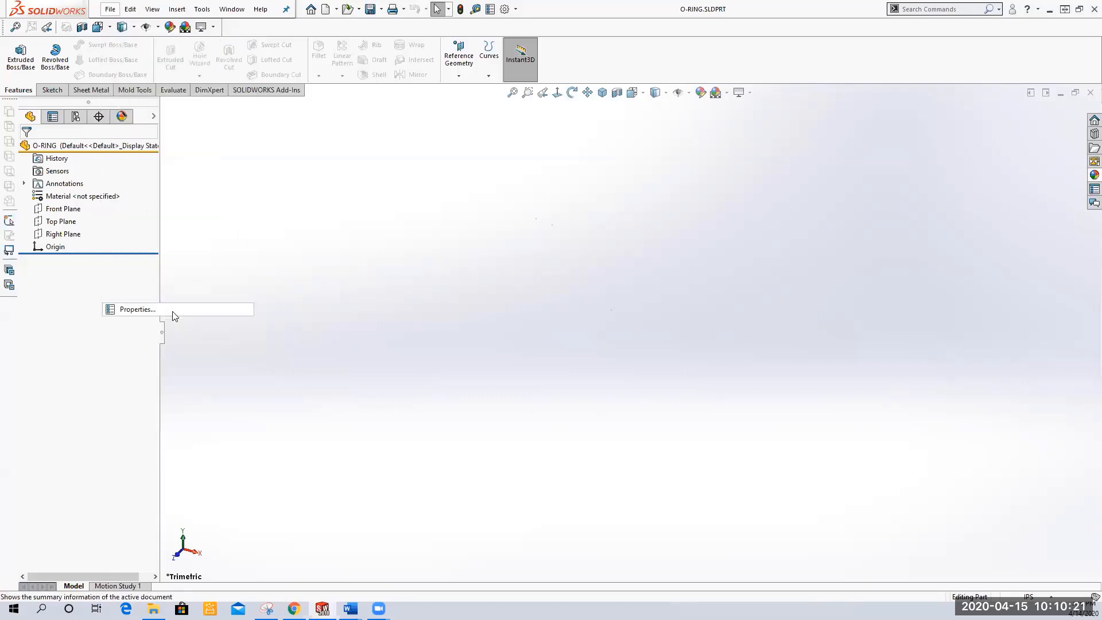
click(320, 257)
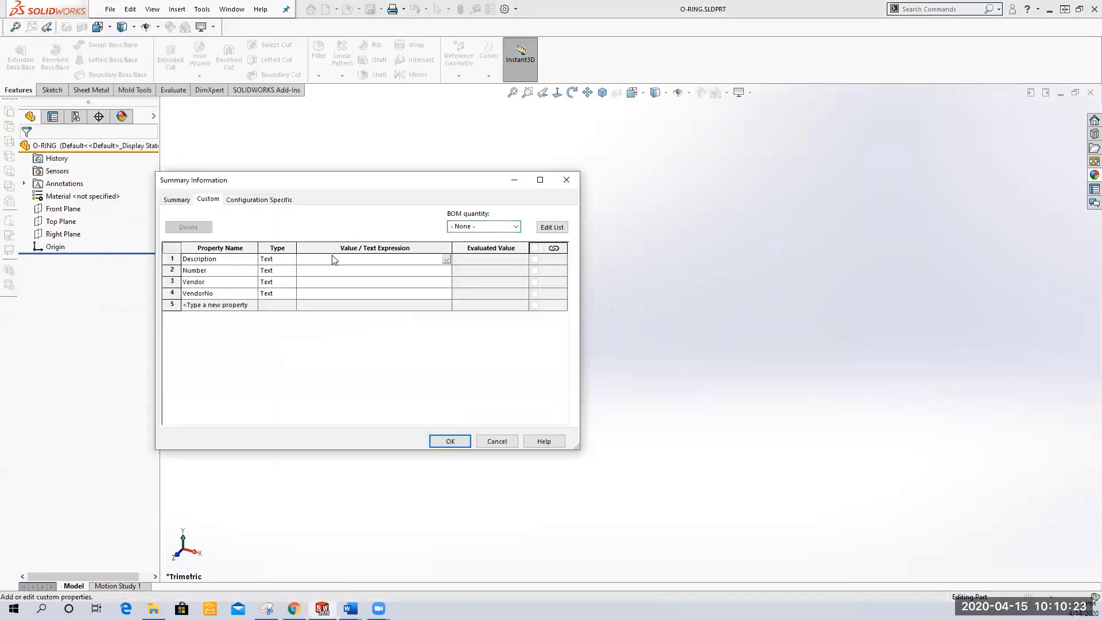
text(O-RING, FLASHLIGHT)
click(447, 441)
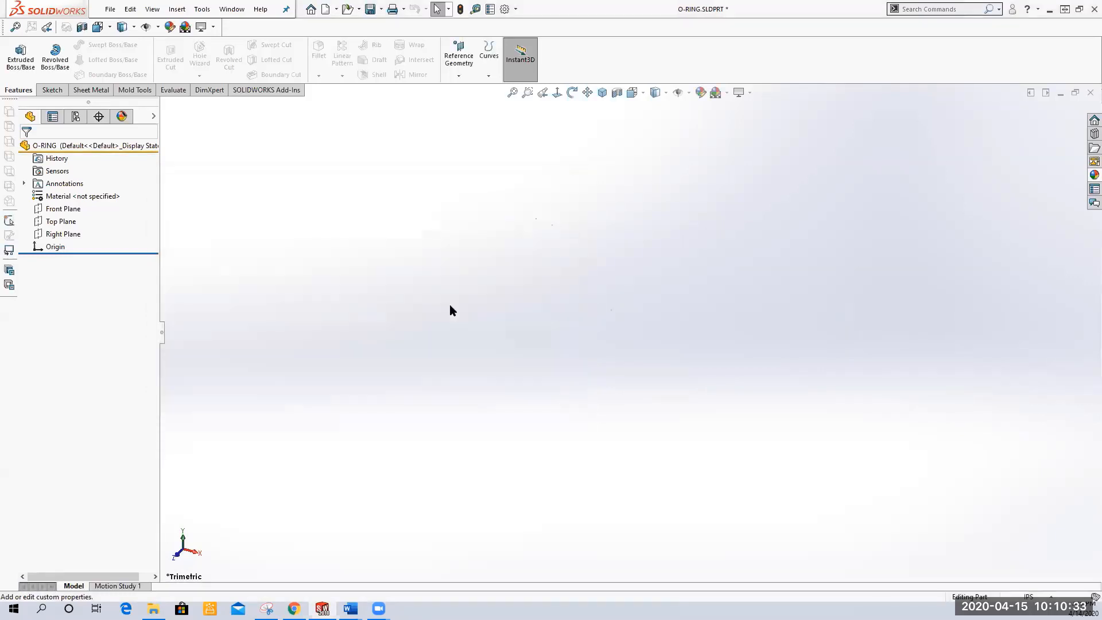
Turn on feature descriptions and component descriptions in the design tree display
right_click(73, 145)
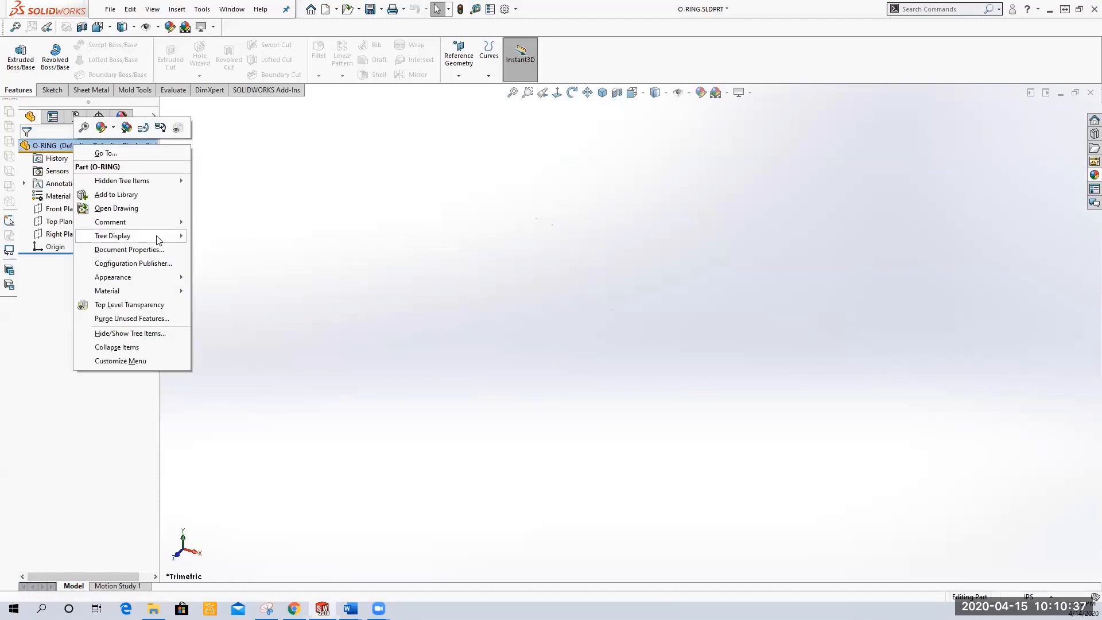
mouse_move(167, 237)
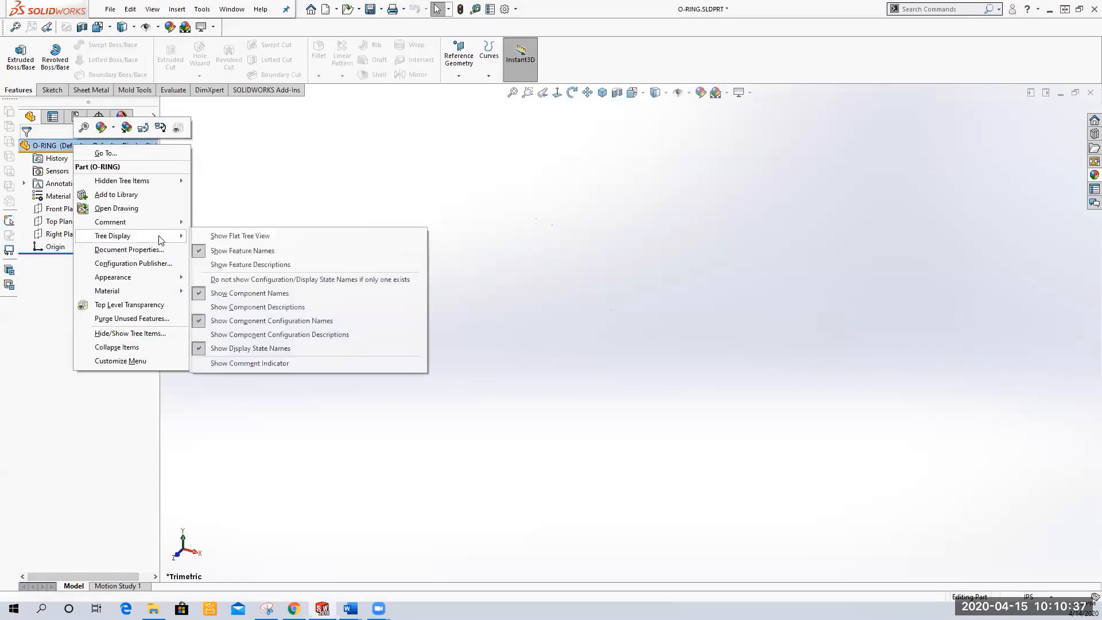
click(274, 265)
right_click(111, 146)
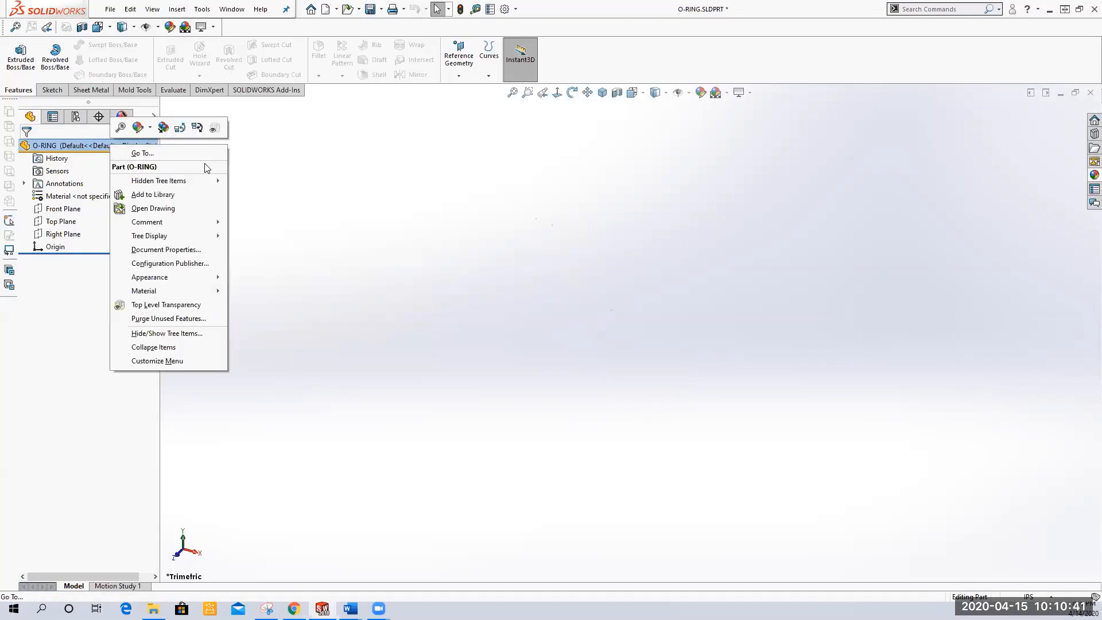
mouse_move(201, 237)
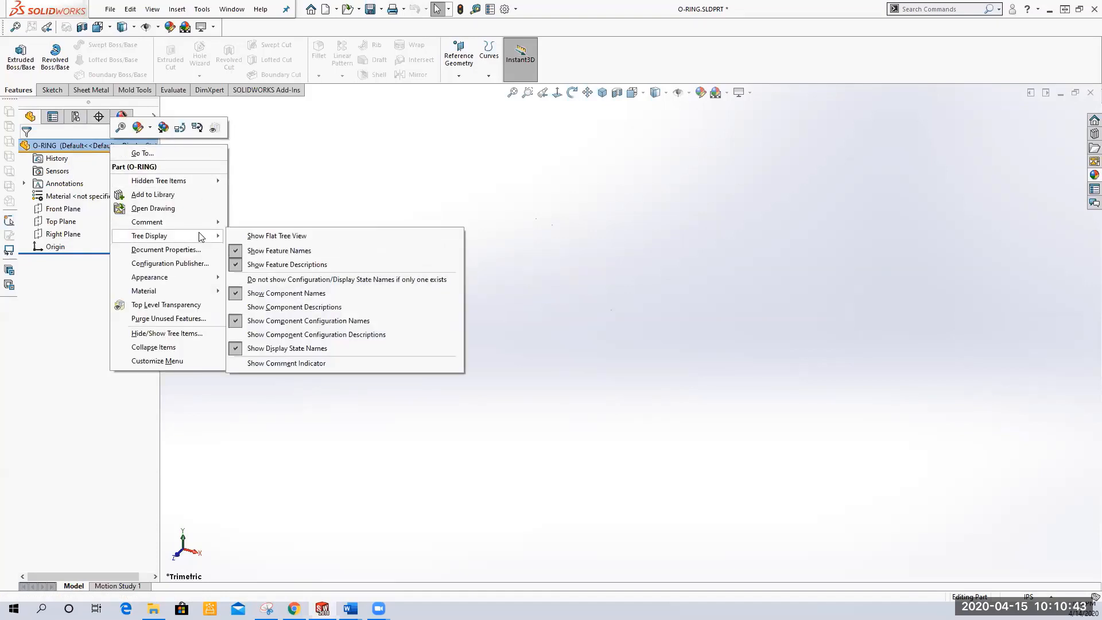
click(339, 301)
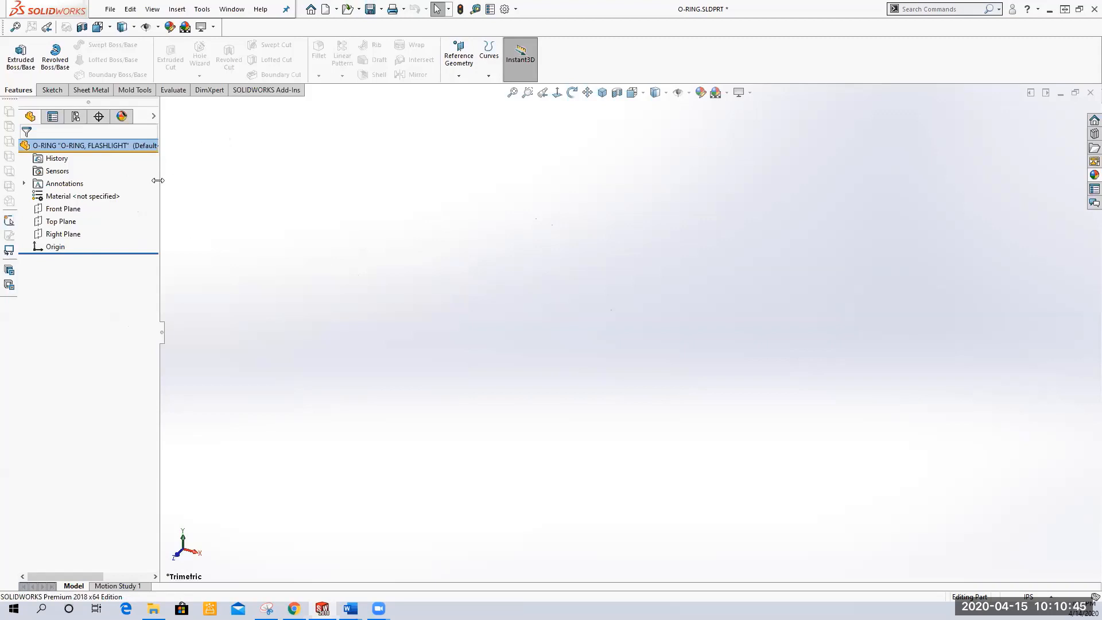
Widen the design tree, turn off feature descriptions and display state names, and save the part
drag(159, 180, 266, 181)
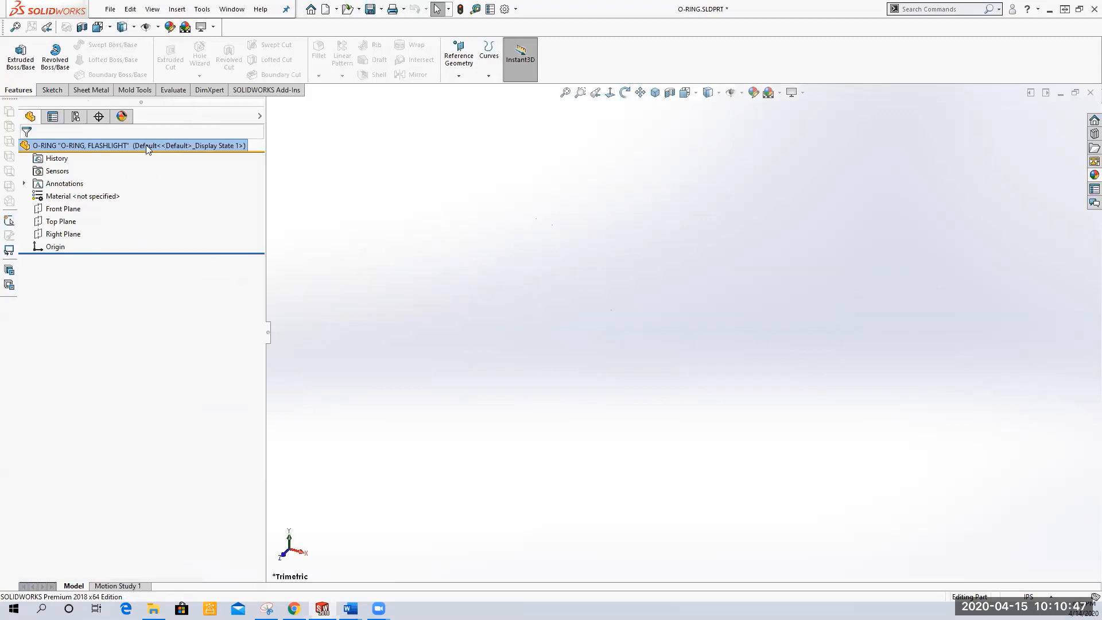
right_click(149, 145)
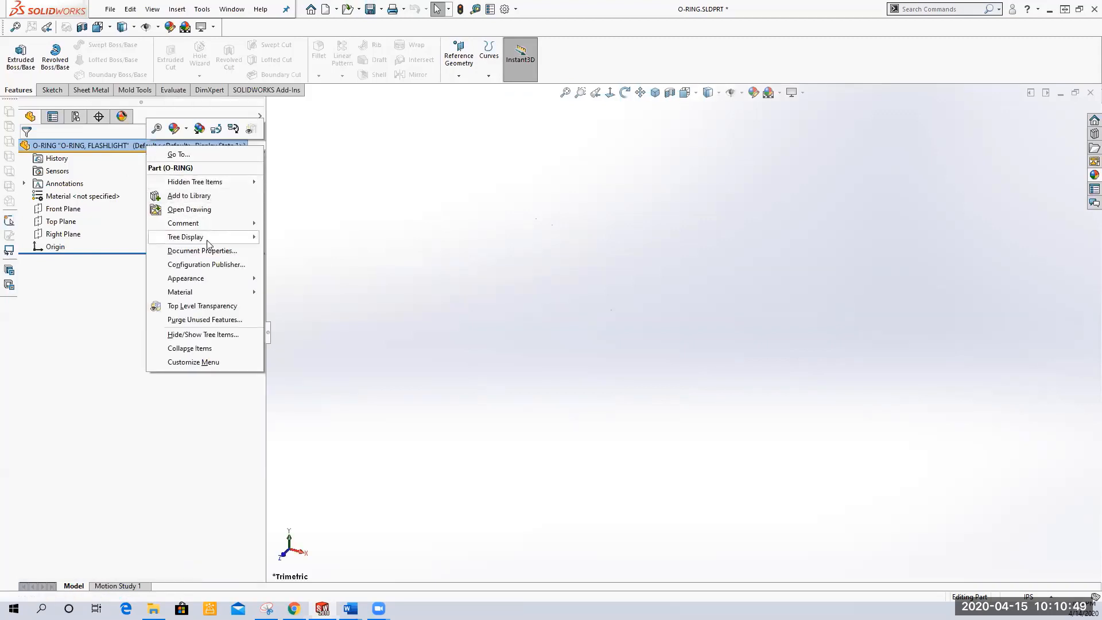
mouse_move(230, 236)
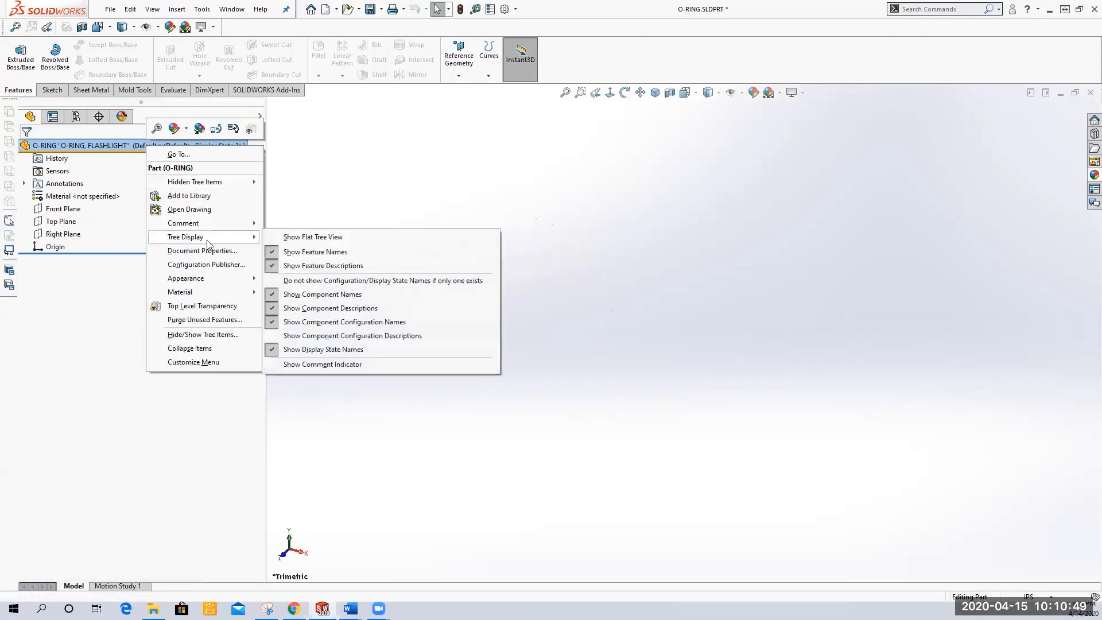
click(287, 266)
right_click(178, 149)
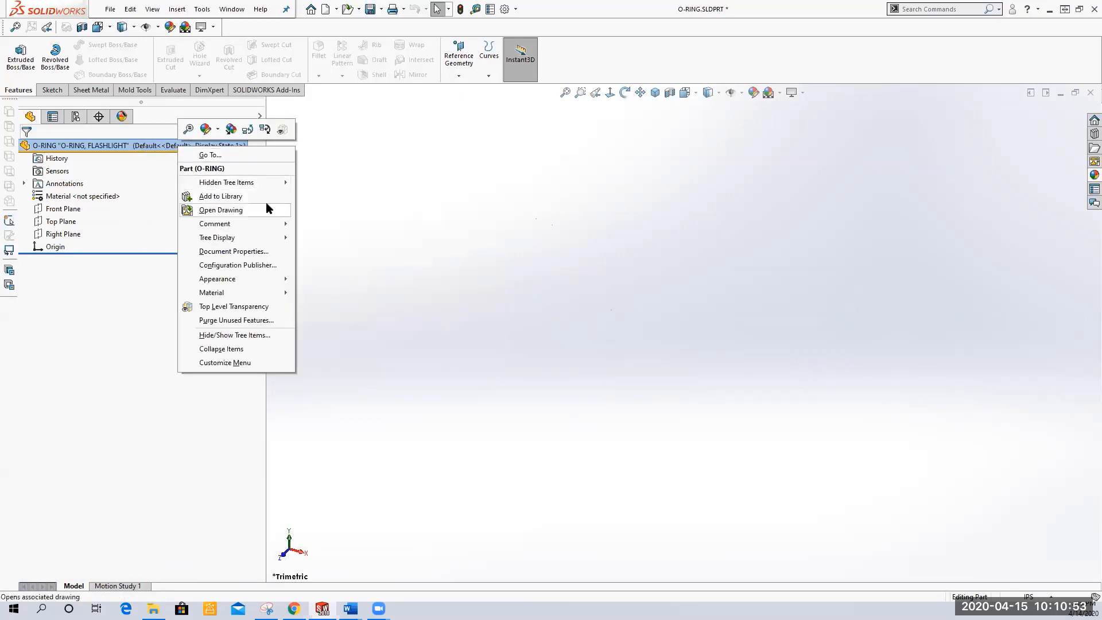
mouse_move(250, 240)
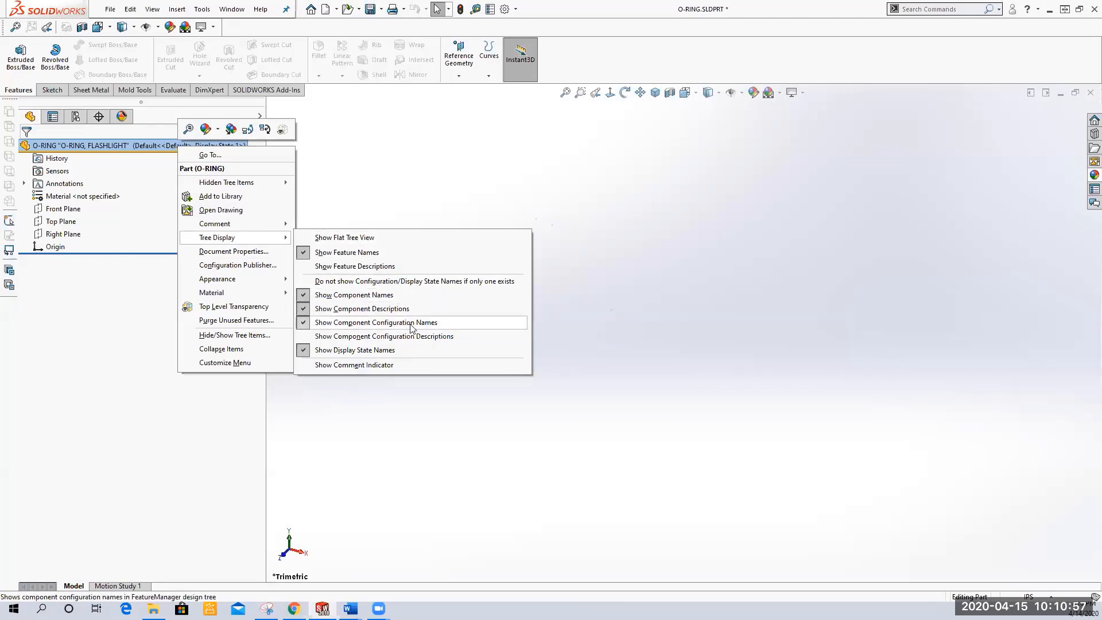
click(396, 350)
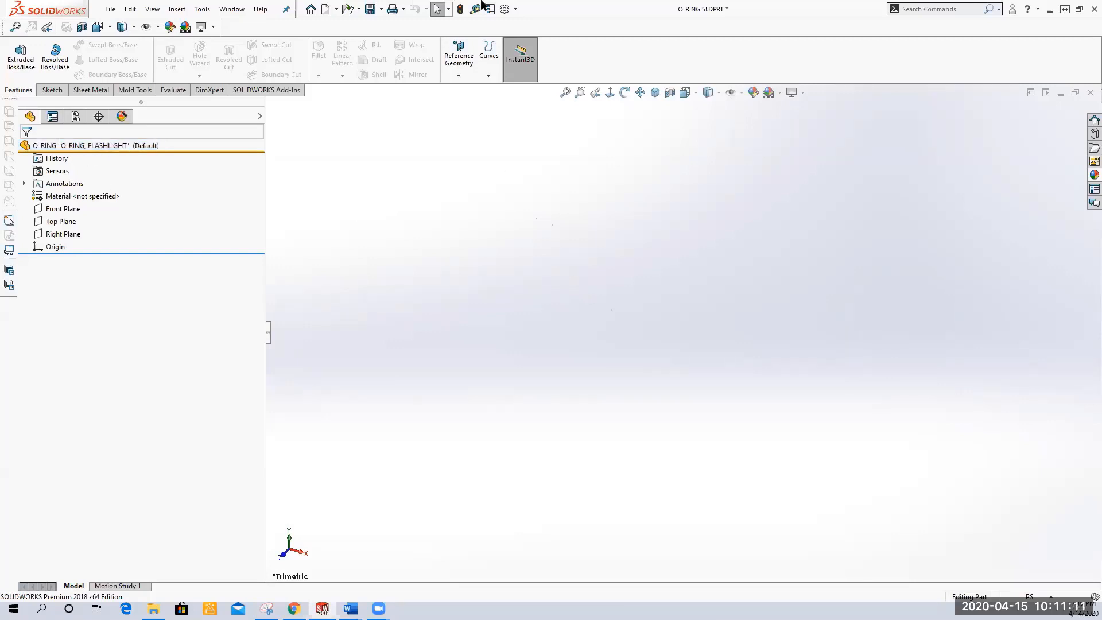
click(373, 13)
Start a sketch on the Front Plane and draw a circle centered at the origin, about 7 in diameter
click(70, 210)
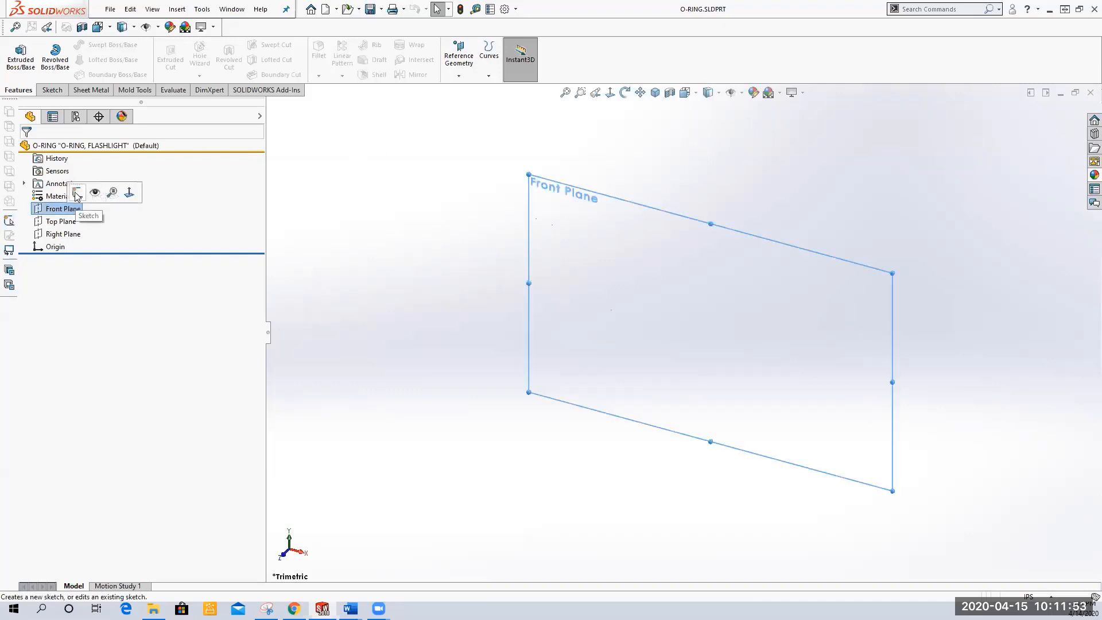
click(78, 192)
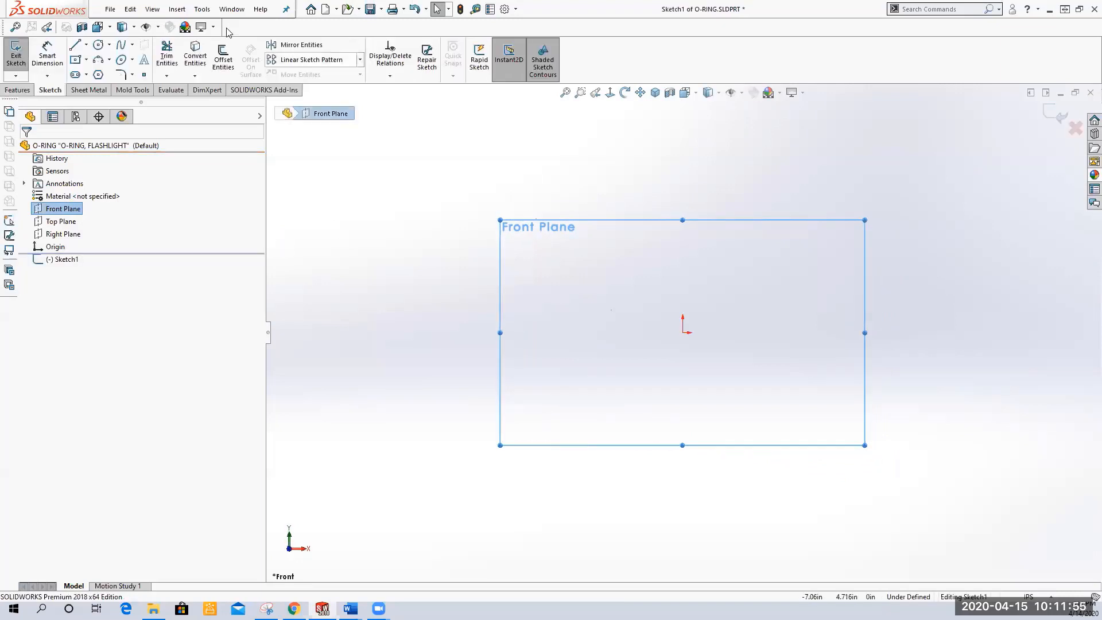
click(99, 46)
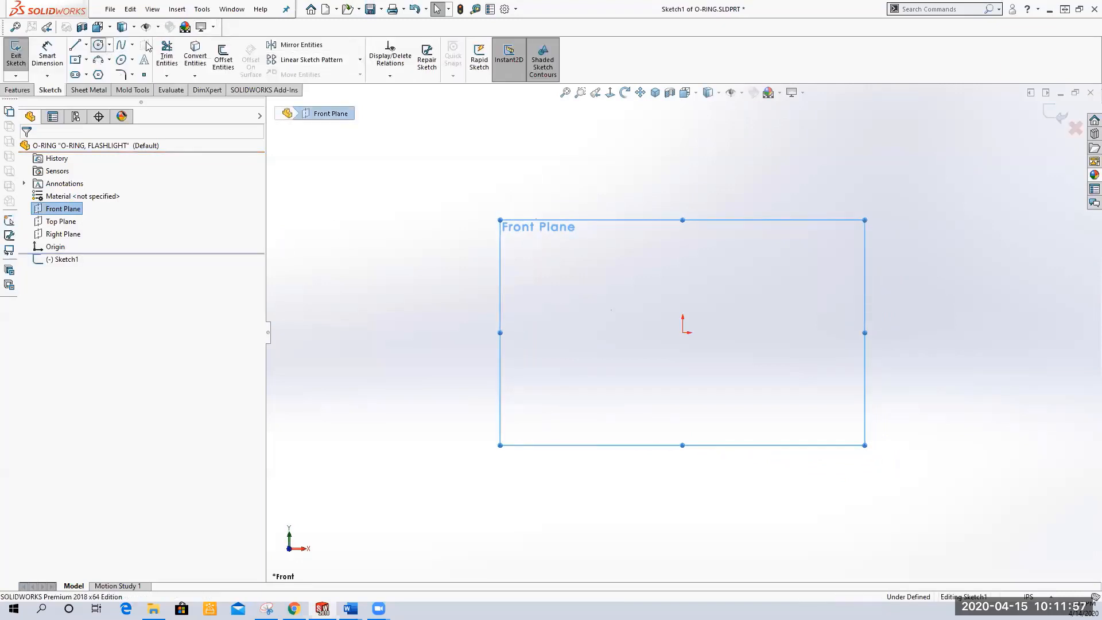
click(683, 333)
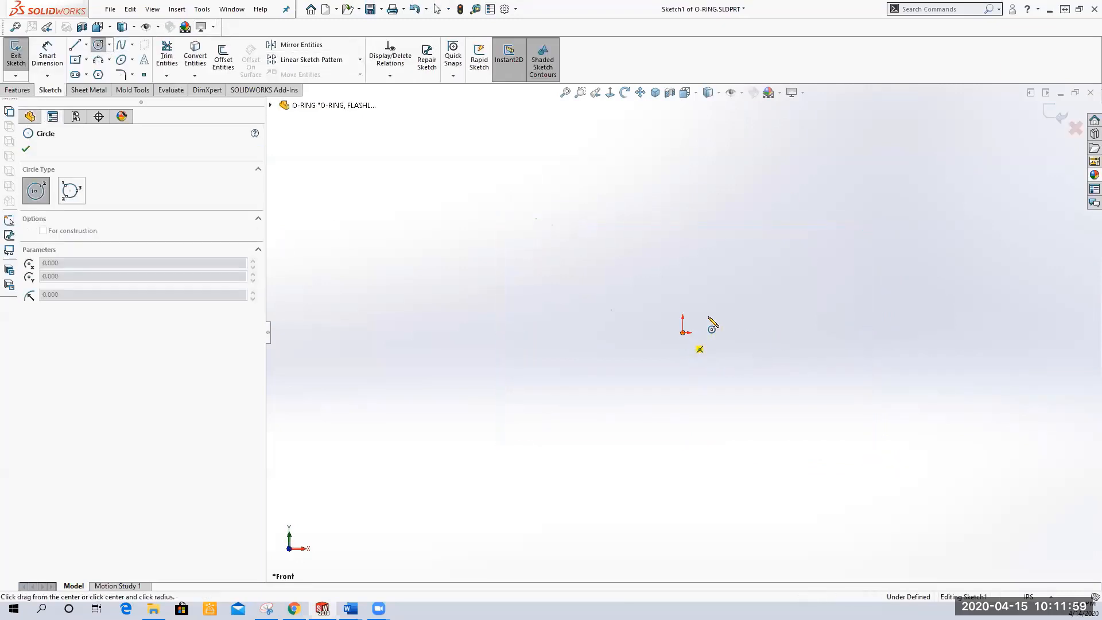
click(819, 216)
right_click(683, 224)
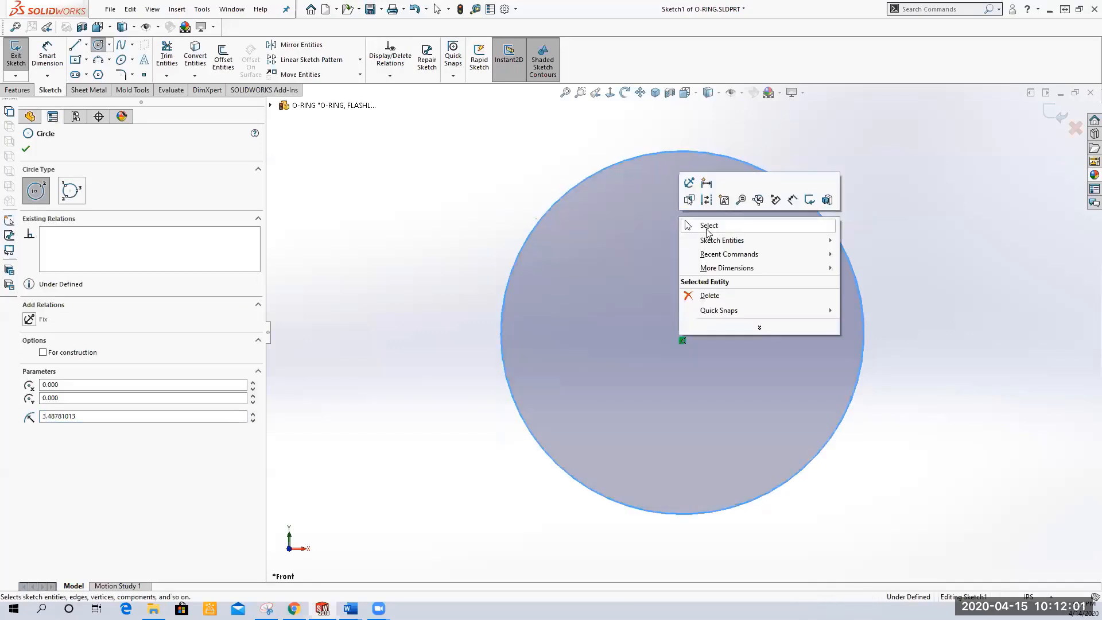
click(708, 226)
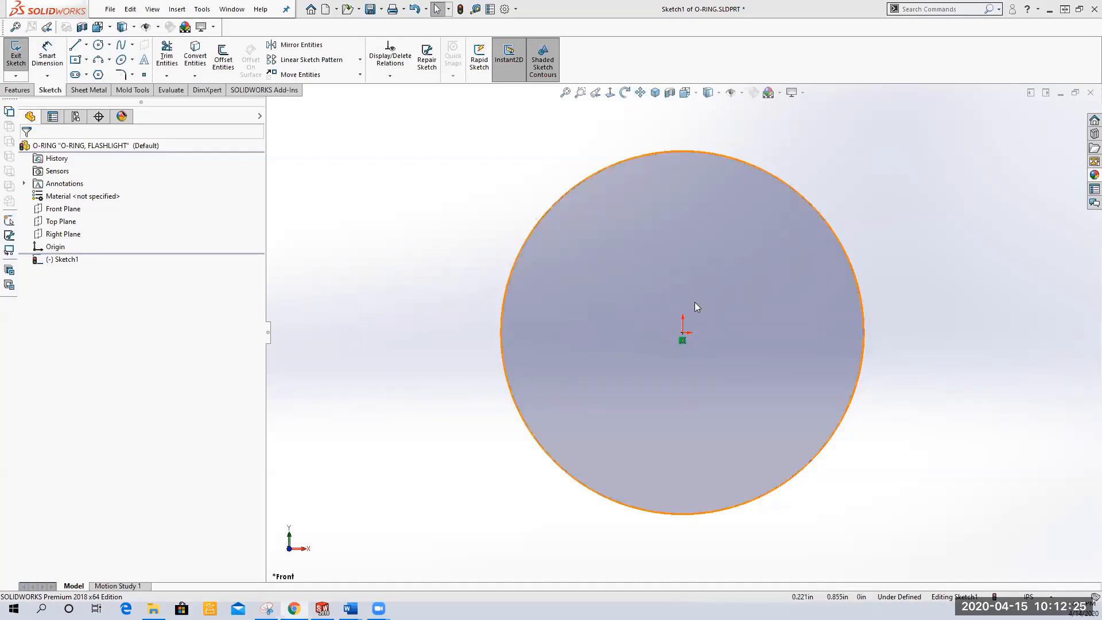
Dimension the circle's diameter as 4.35 in
click(47, 55)
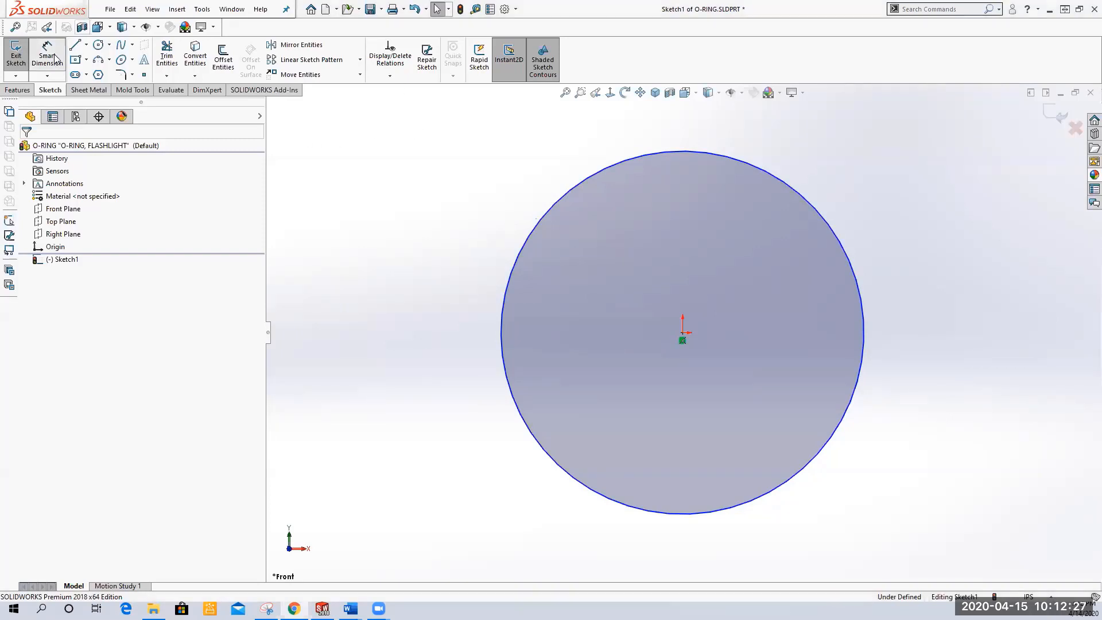
click(783, 155)
click(807, 138)
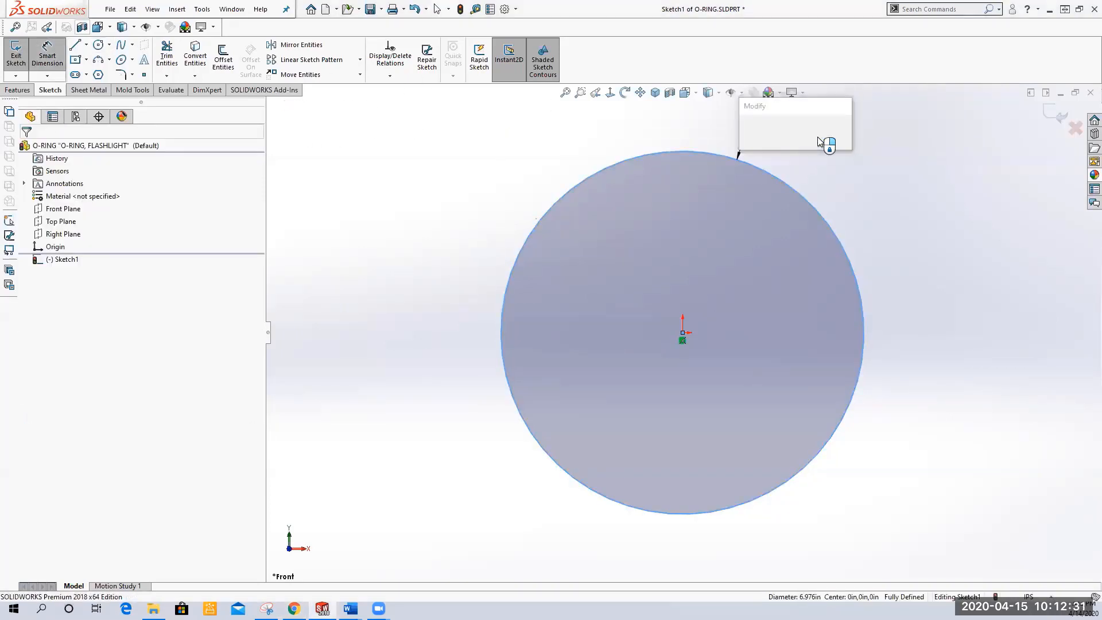
text(4.35)
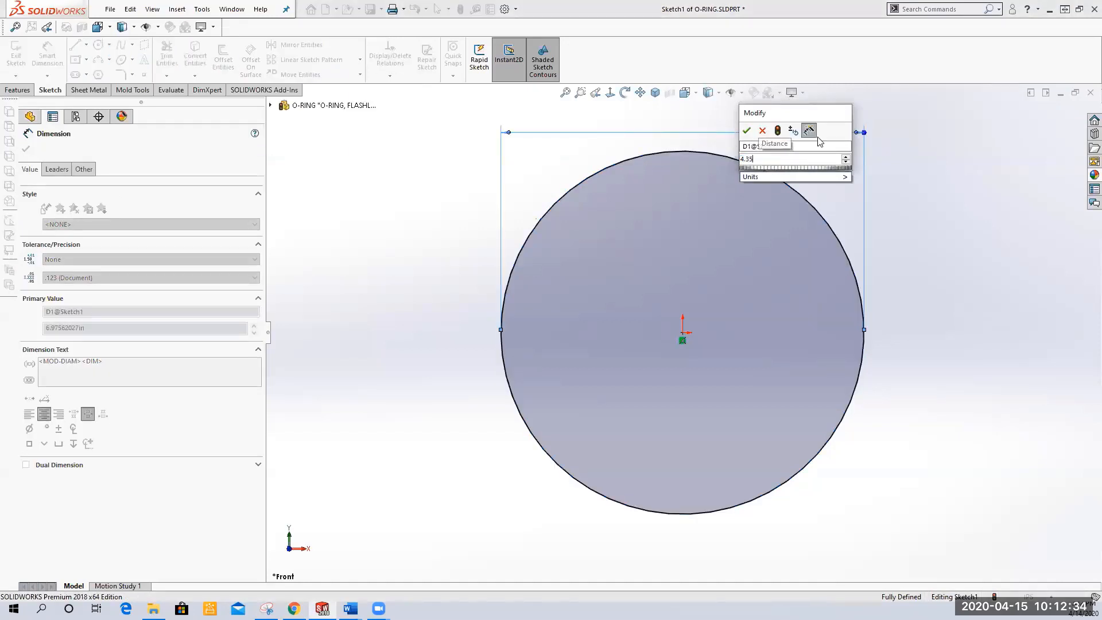
key(Return)
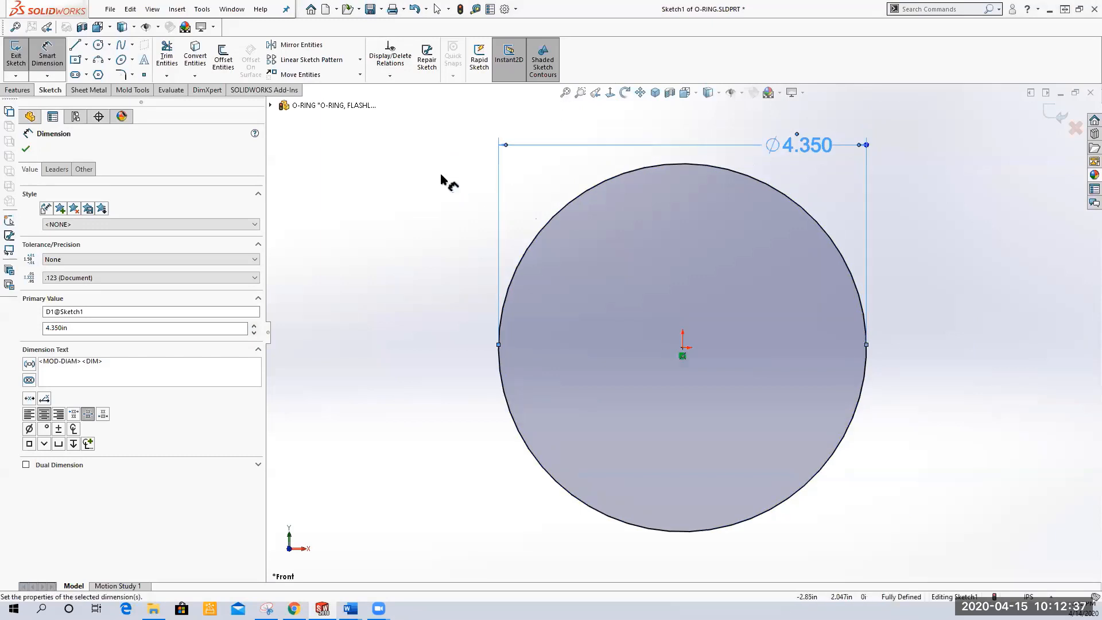
right_click(446, 178)
click(476, 212)
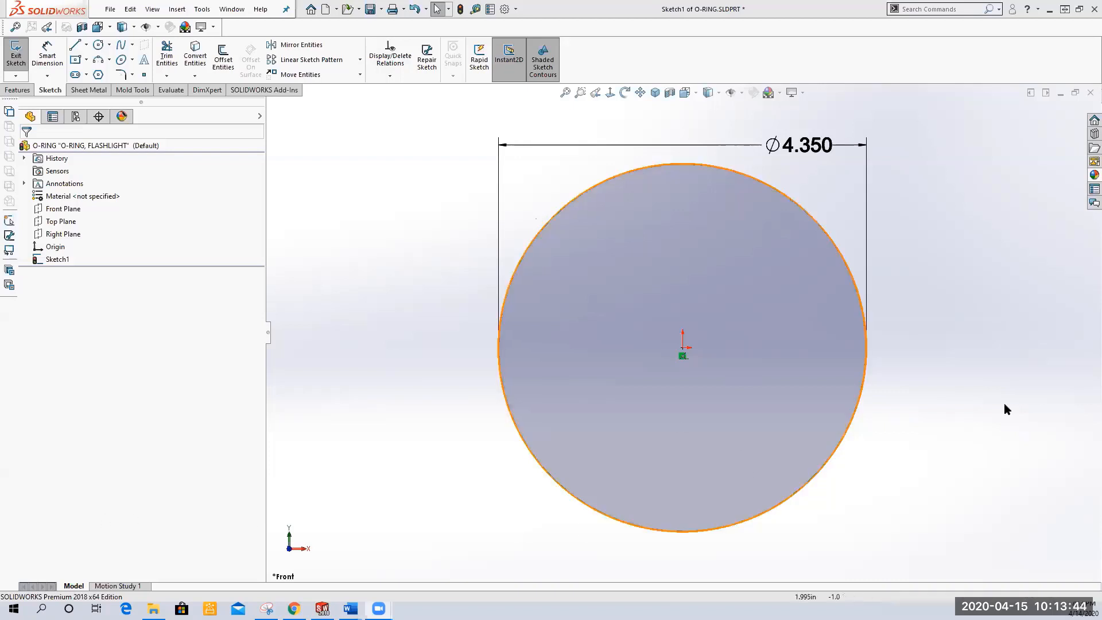
Close the circle sketch and rename it path in the design tree
click(16, 55)
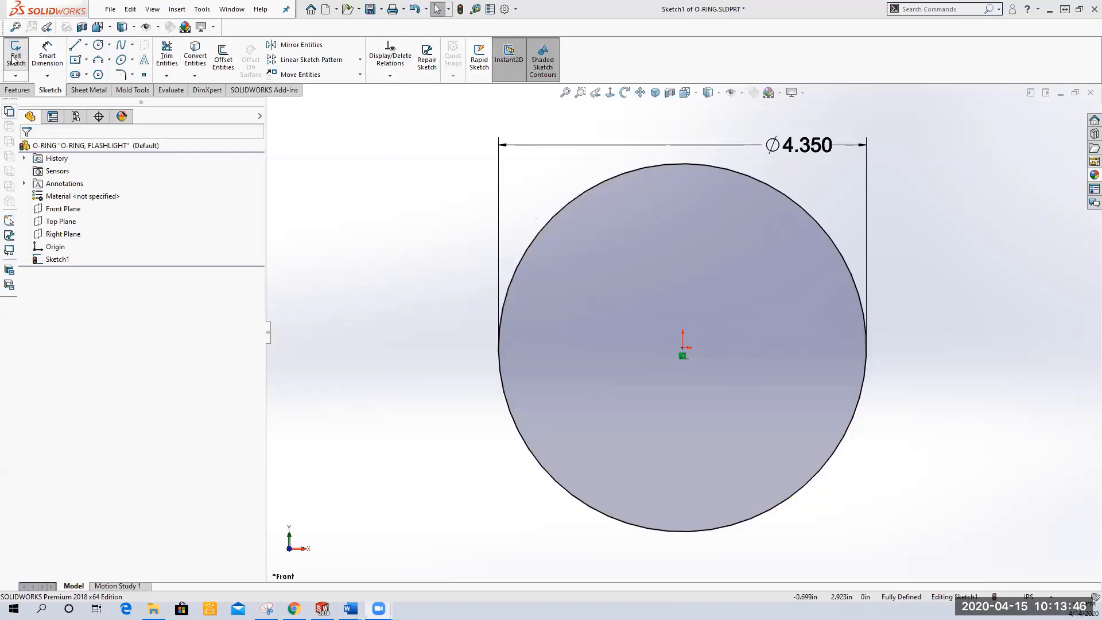
click(58, 258)
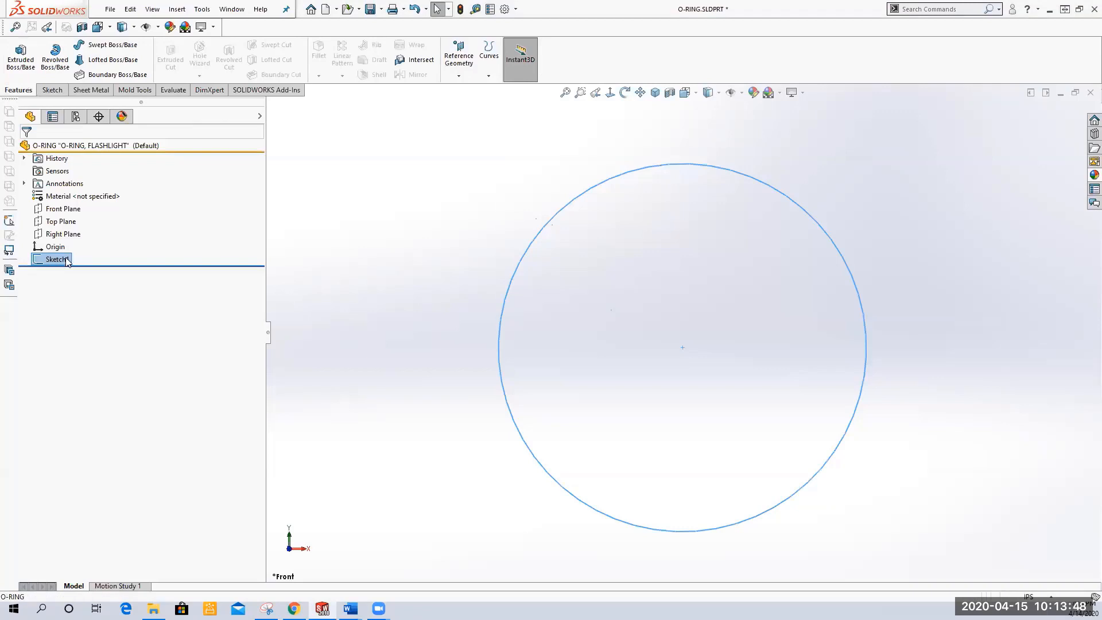
click(67, 259)
text(path)
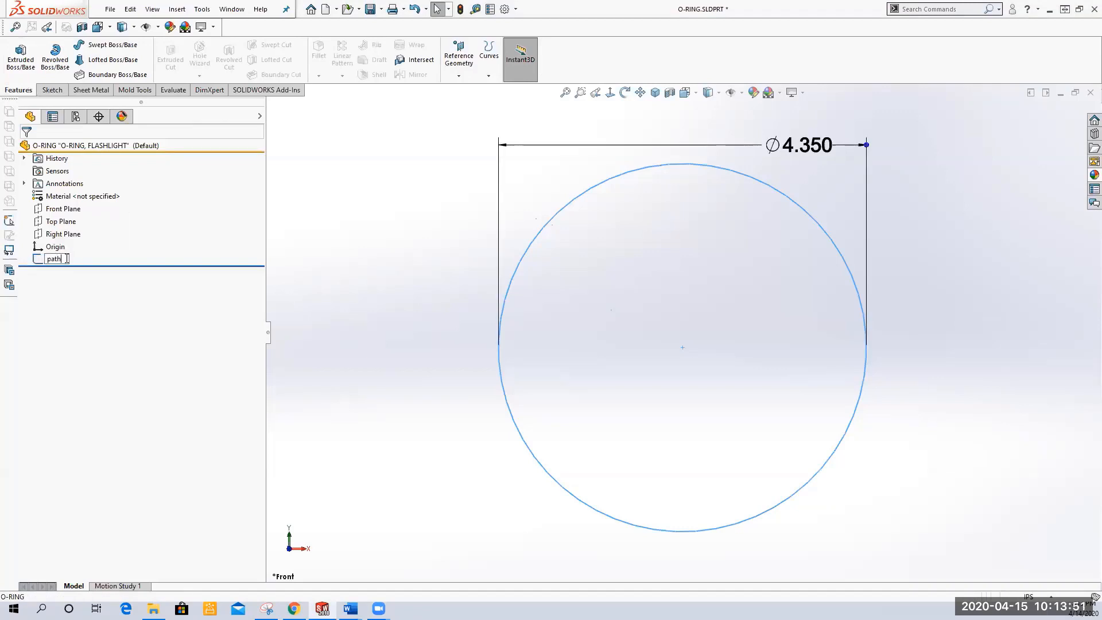
key(Return)
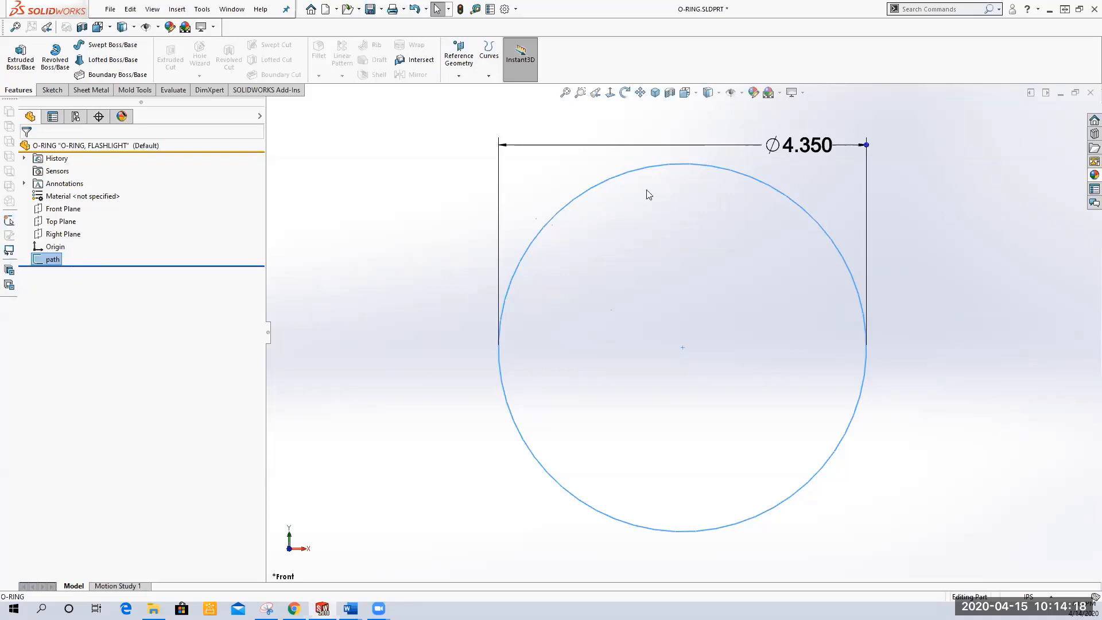
Start a sketch on the Right Plane and draw a small circle, about 0.26 in diameter, above and left of the origin
click(655, 92)
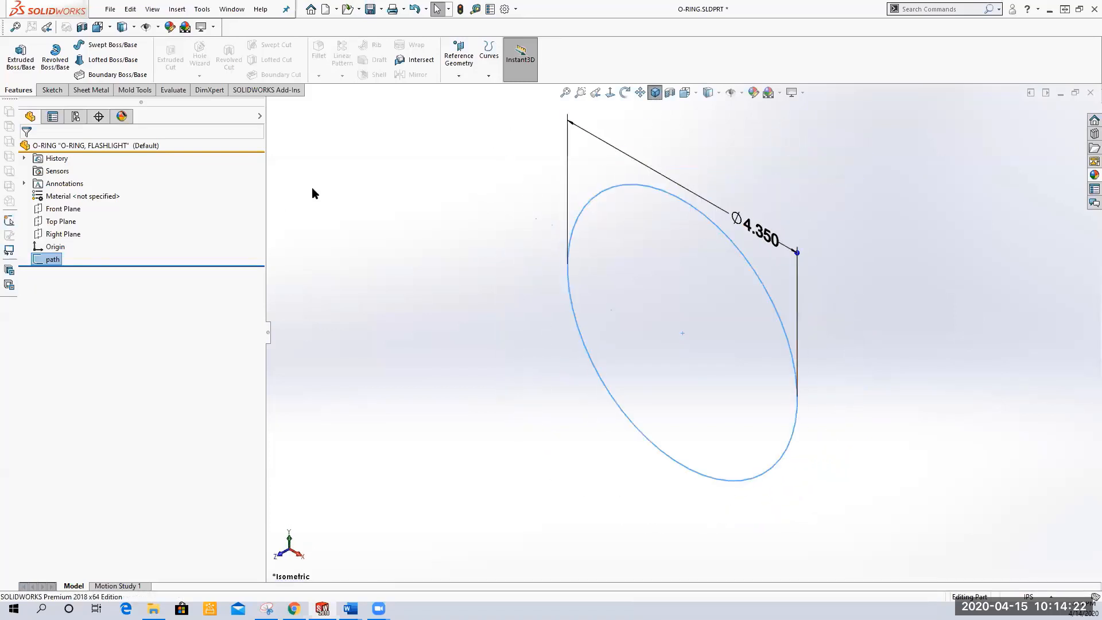
click(55, 210)
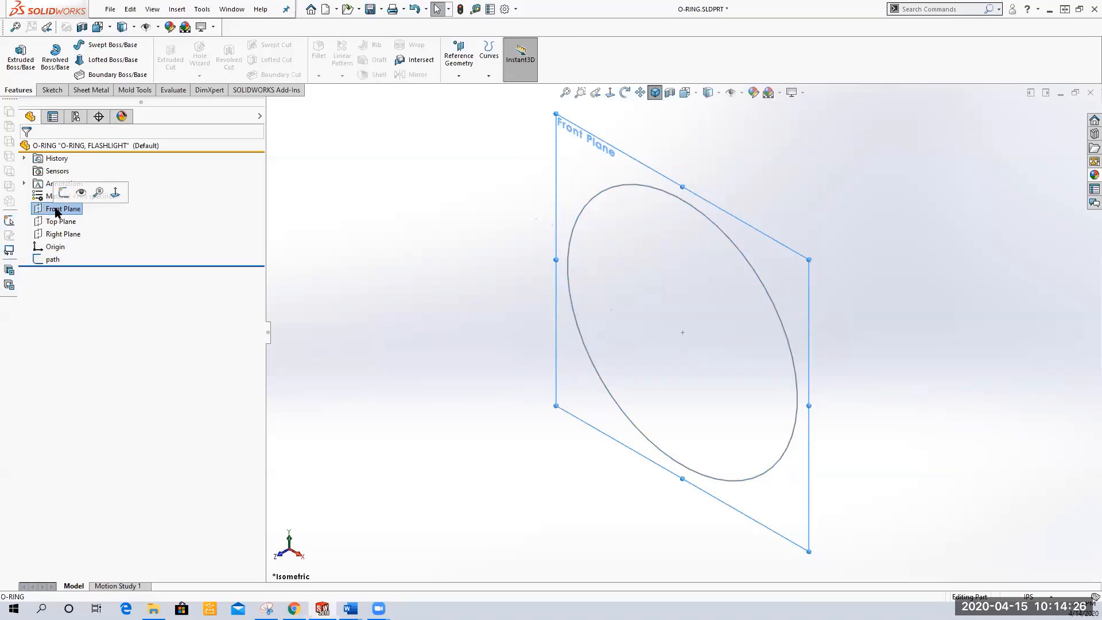
click(62, 222)
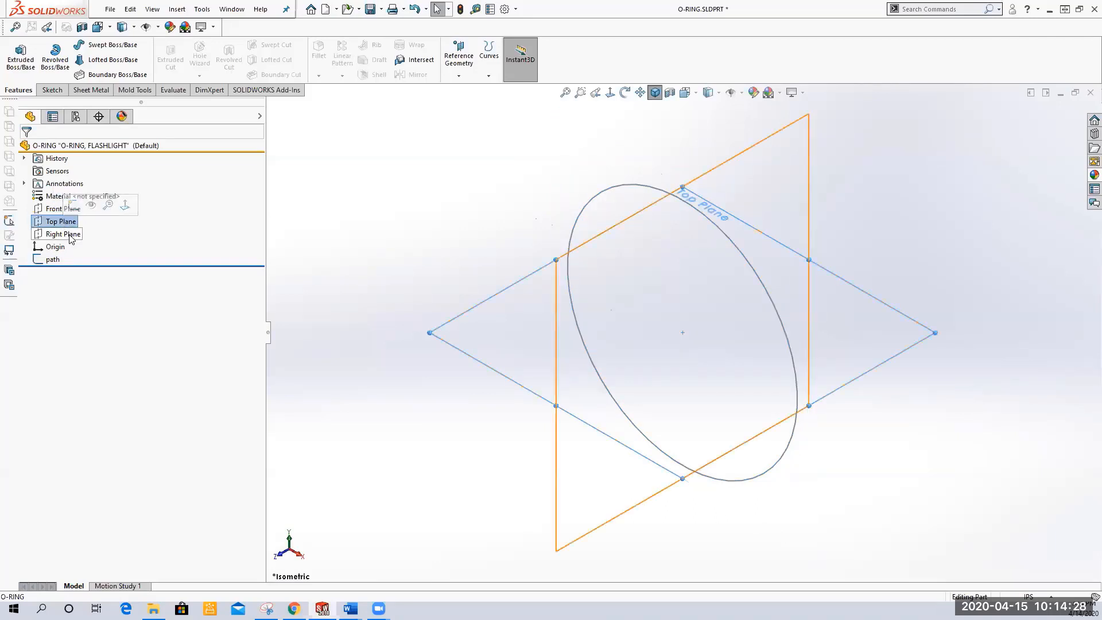
click(70, 236)
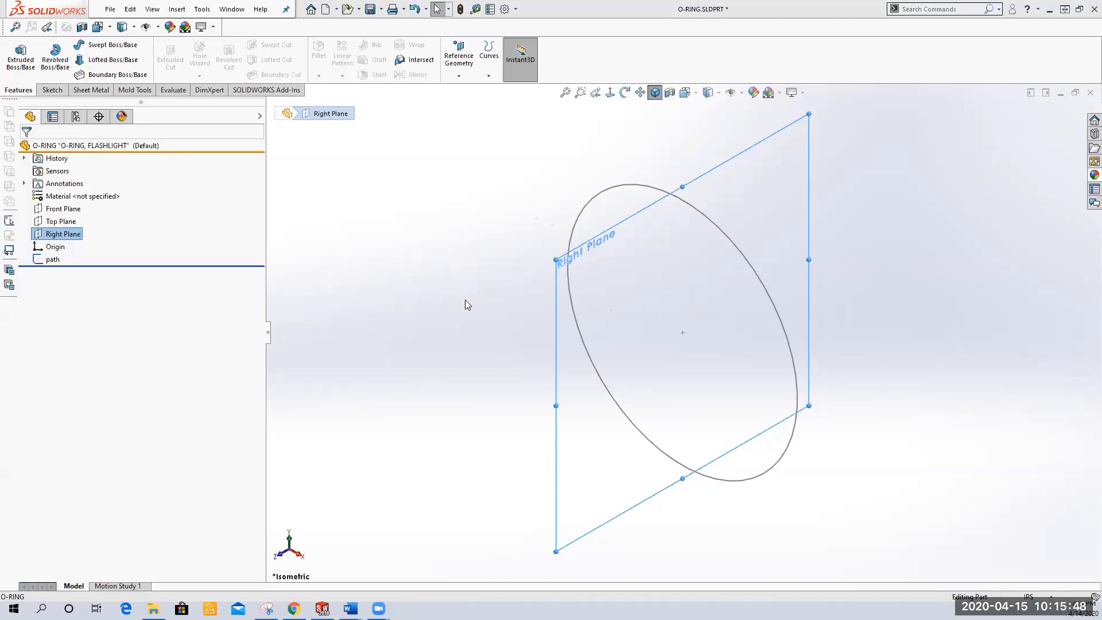
right_click(64, 239)
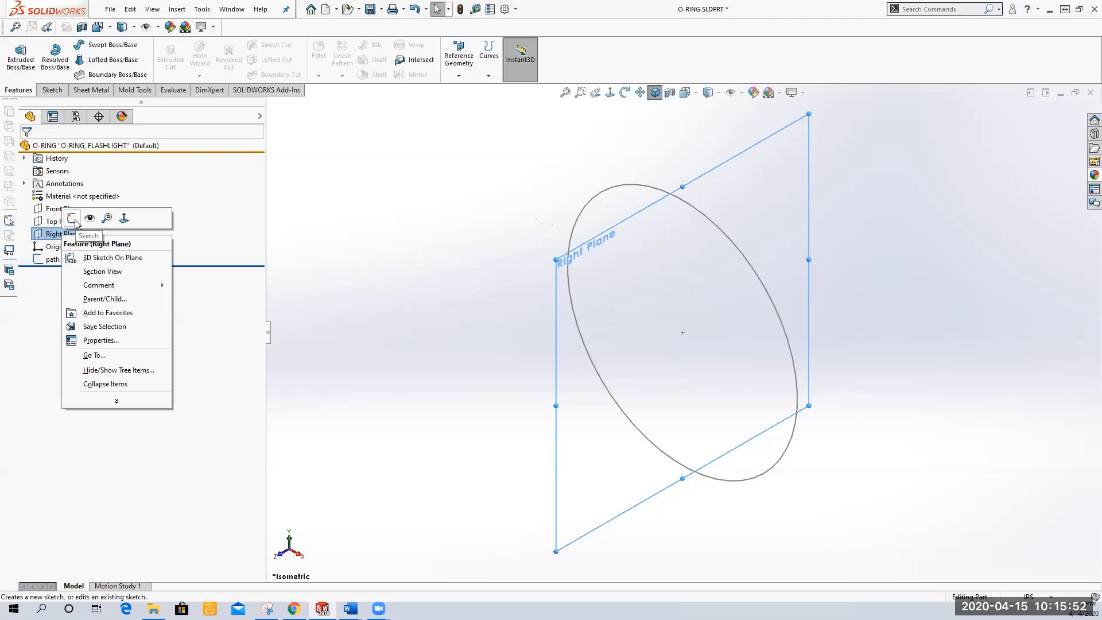
click(73, 218)
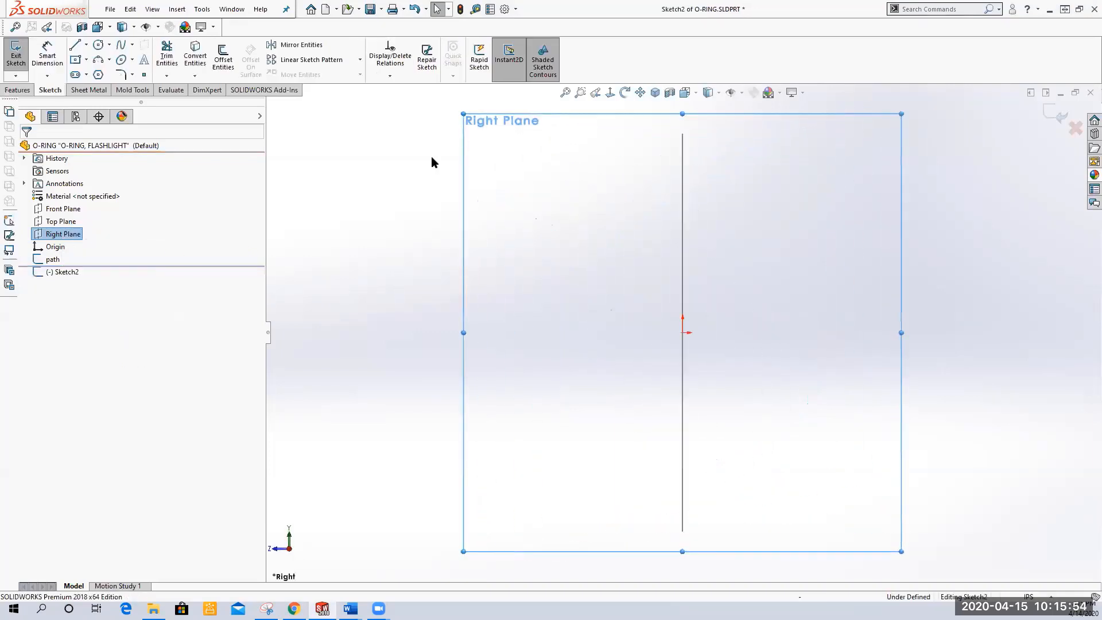
click(98, 45)
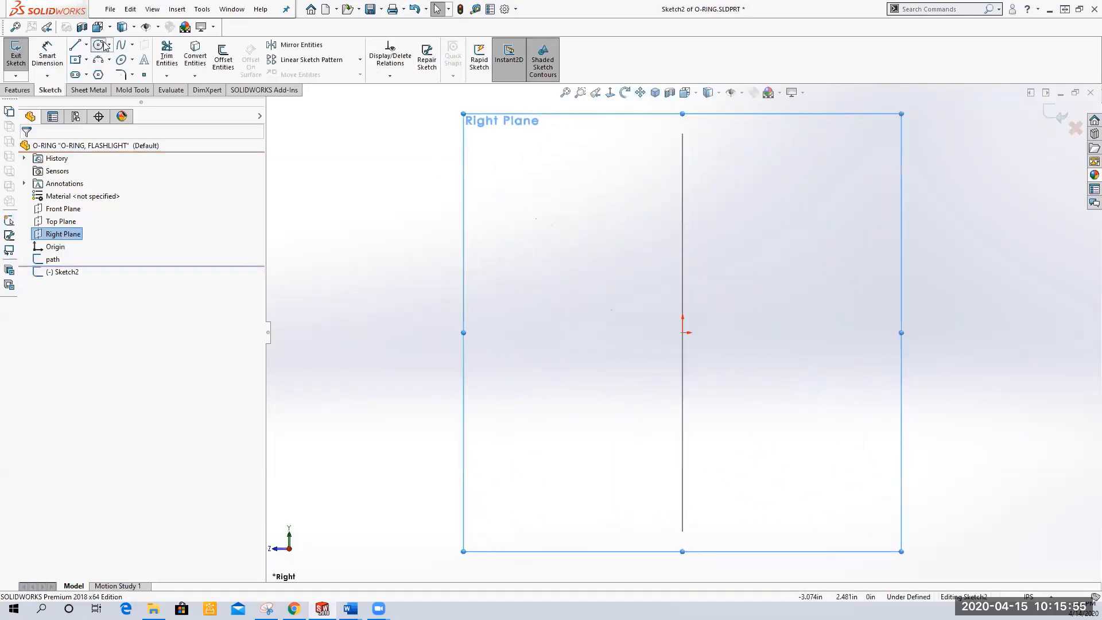
click(517, 211)
click(532, 216)
right_click(414, 175)
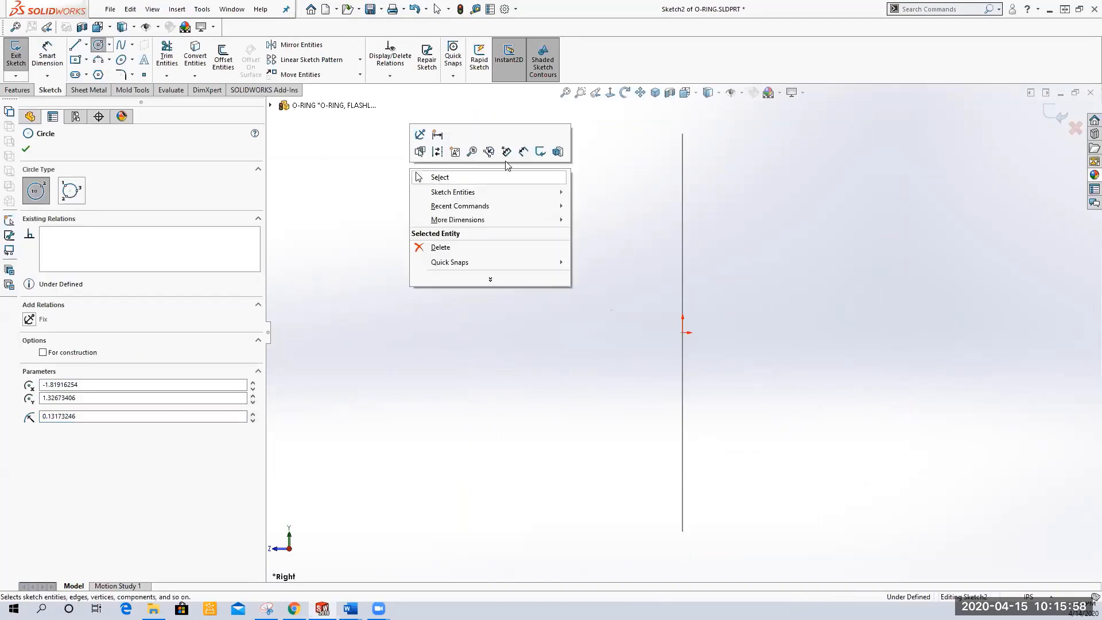
Dimension the small circle's diameter as 0.125 in
click(522, 151)
click(530, 209)
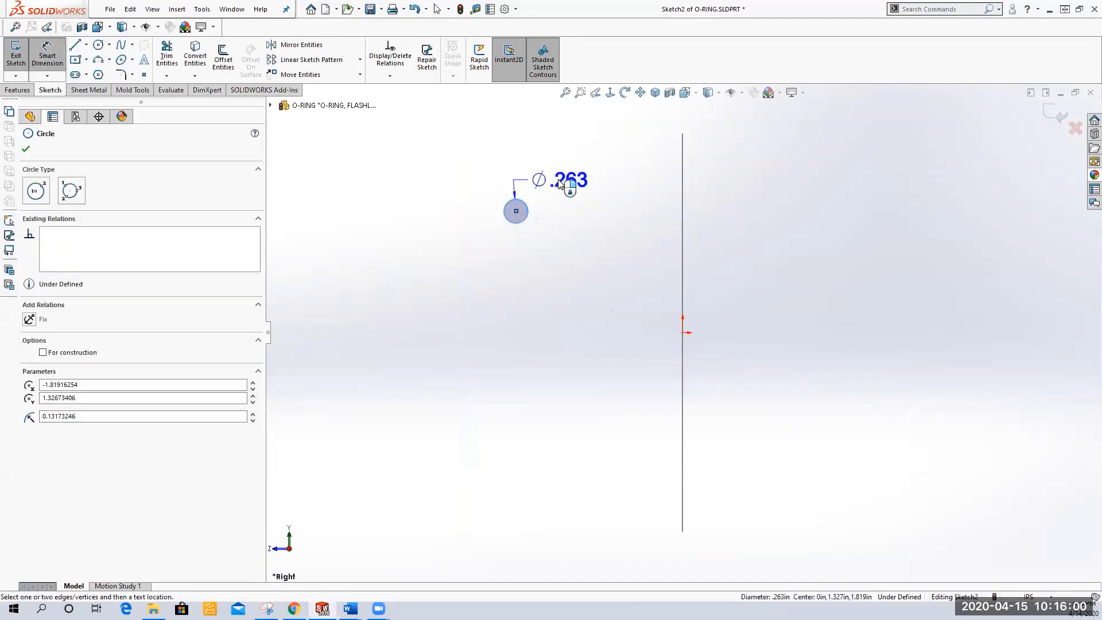
click(560, 182)
text(.1)
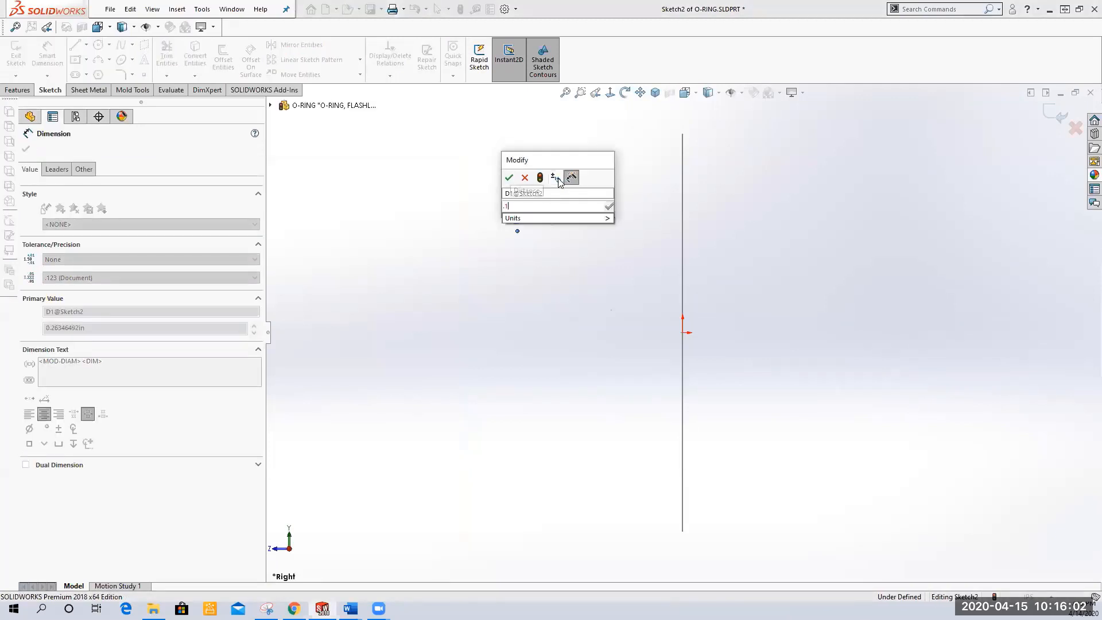
text(25)
key(Return)
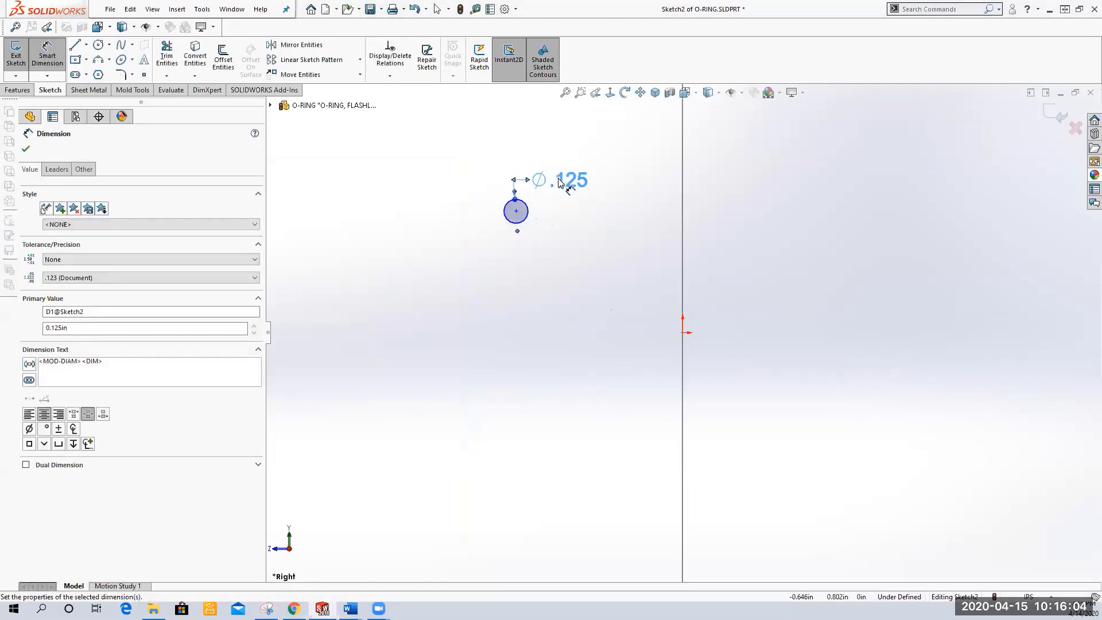
Add a Pierce relation between the small circle's center point and the path circle
click(655, 92)
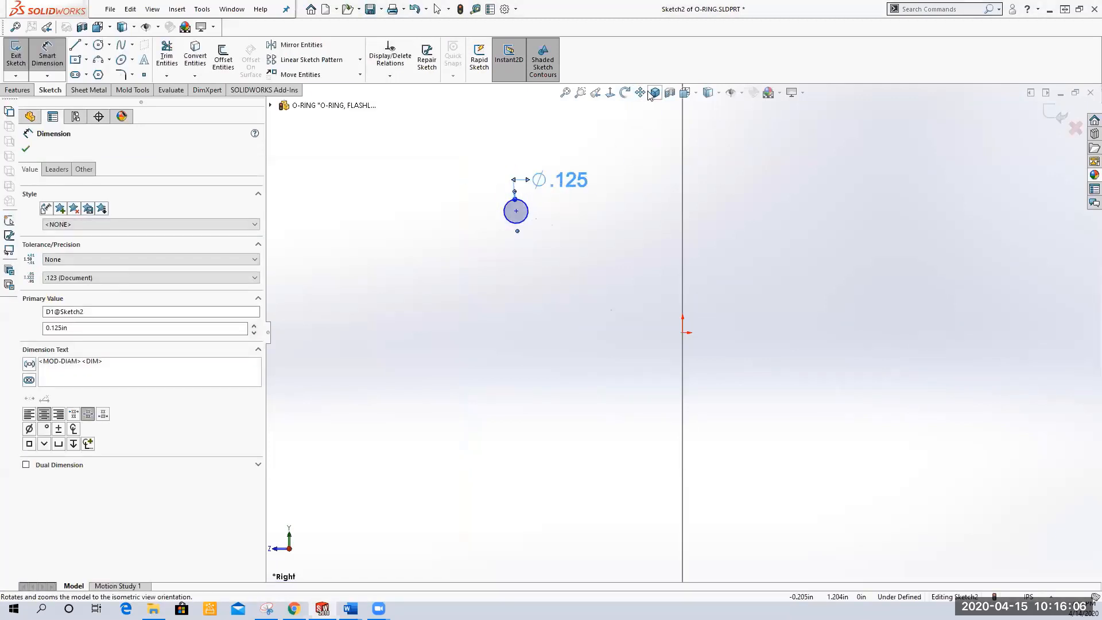
right_click(465, 197)
click(493, 229)
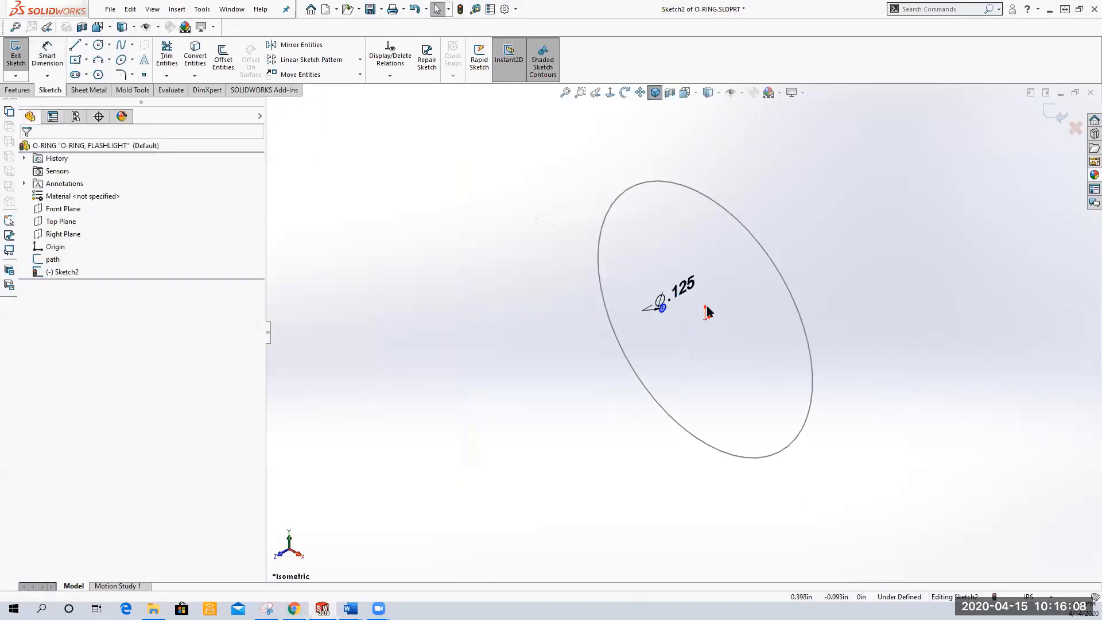
scroll(704, 308, down, 3)
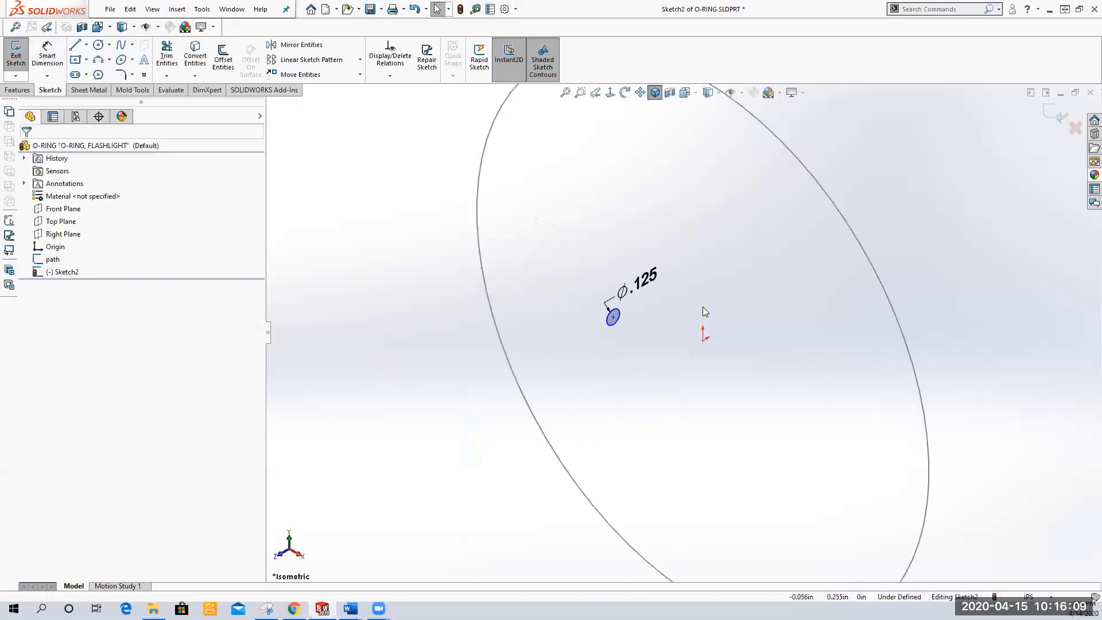
click(612, 317)
mouse_move(429, 309)
mouse_down()
mouse_move(293, 302)
mouse_move(424, 307)
mouse_up()
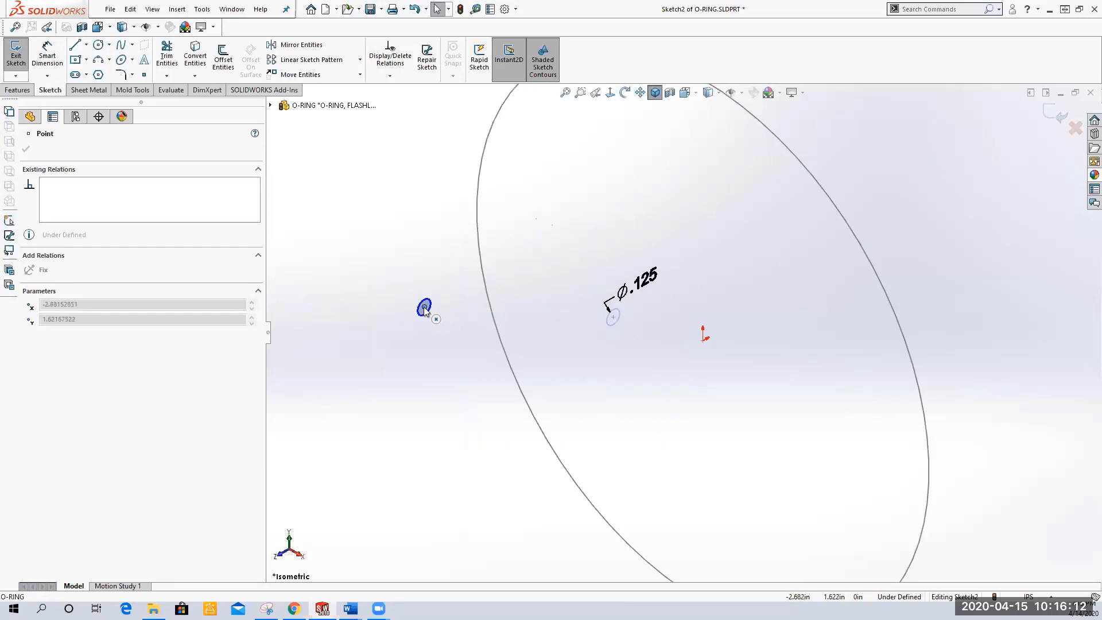
key(f)
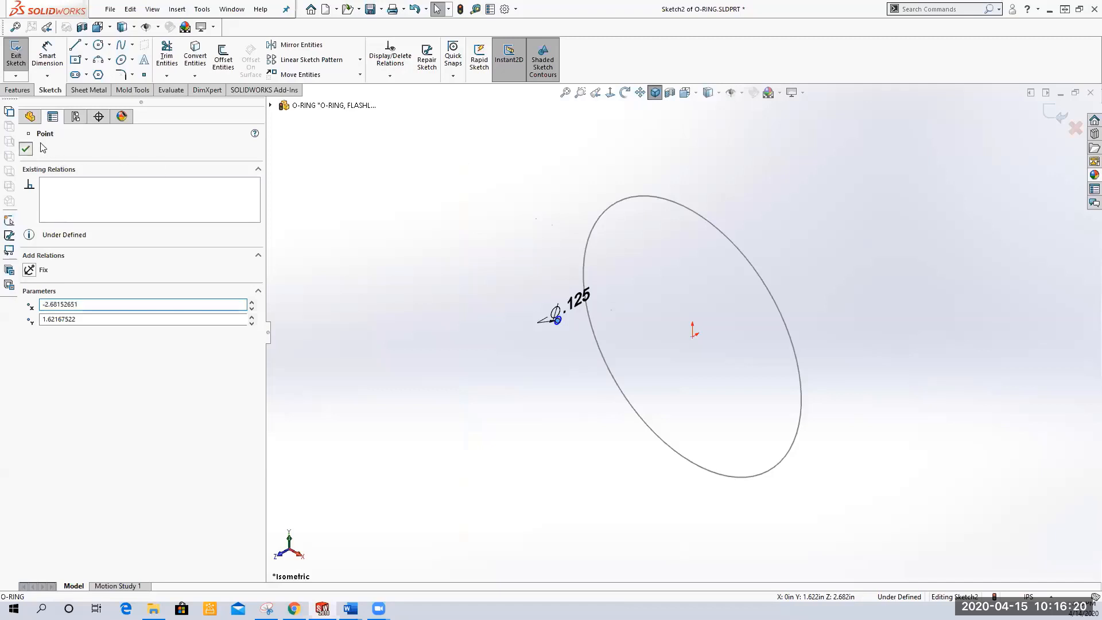
click(26, 149)
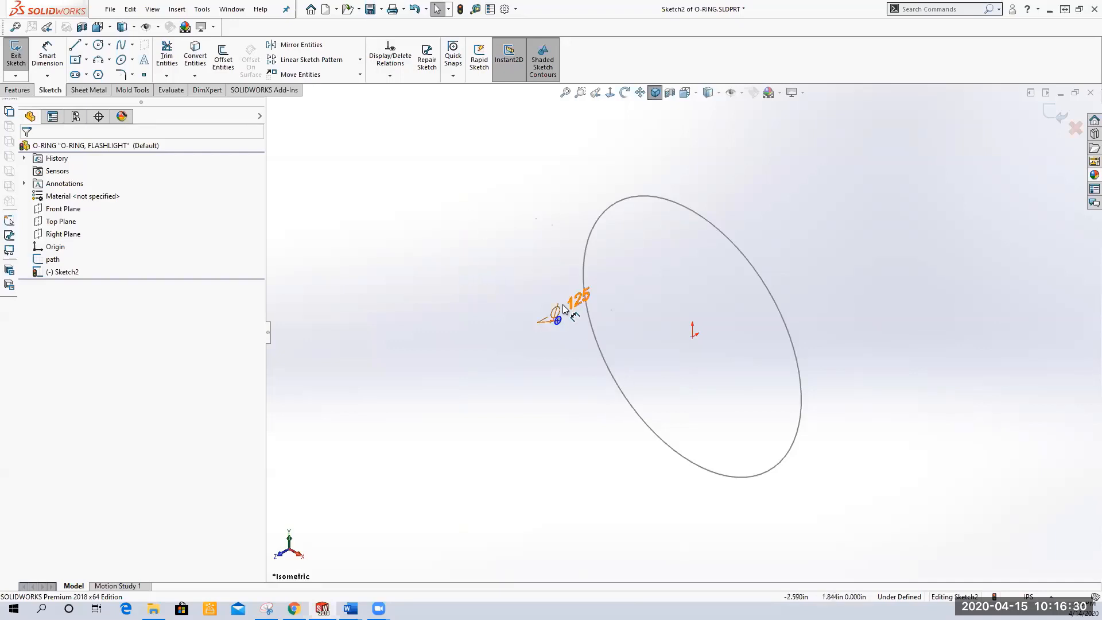
scroll(563, 309, down, 5)
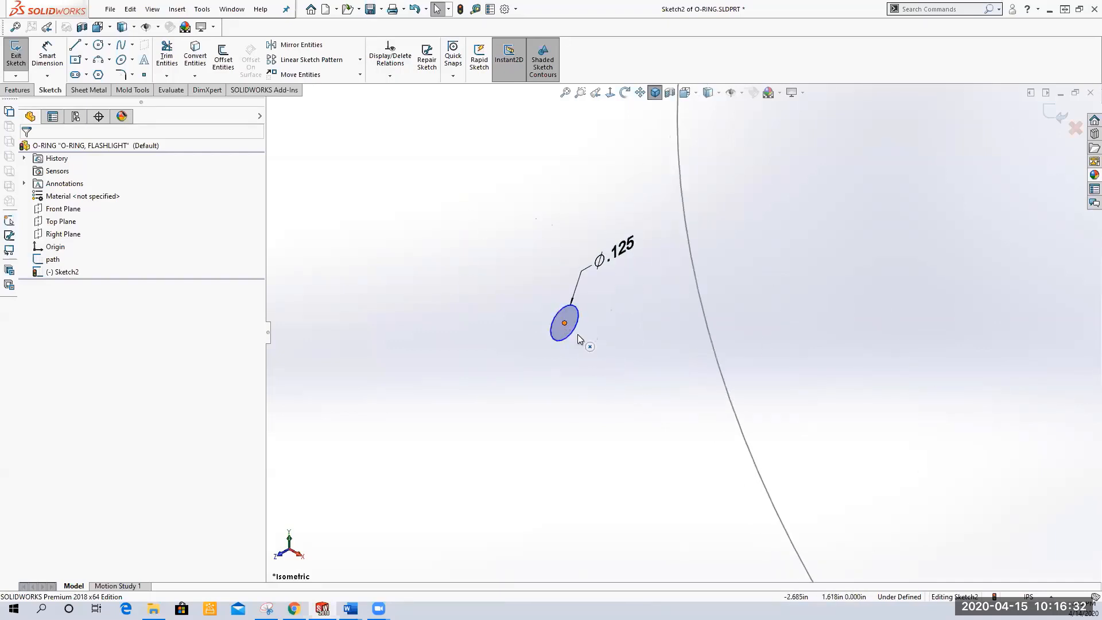
click(565, 323)
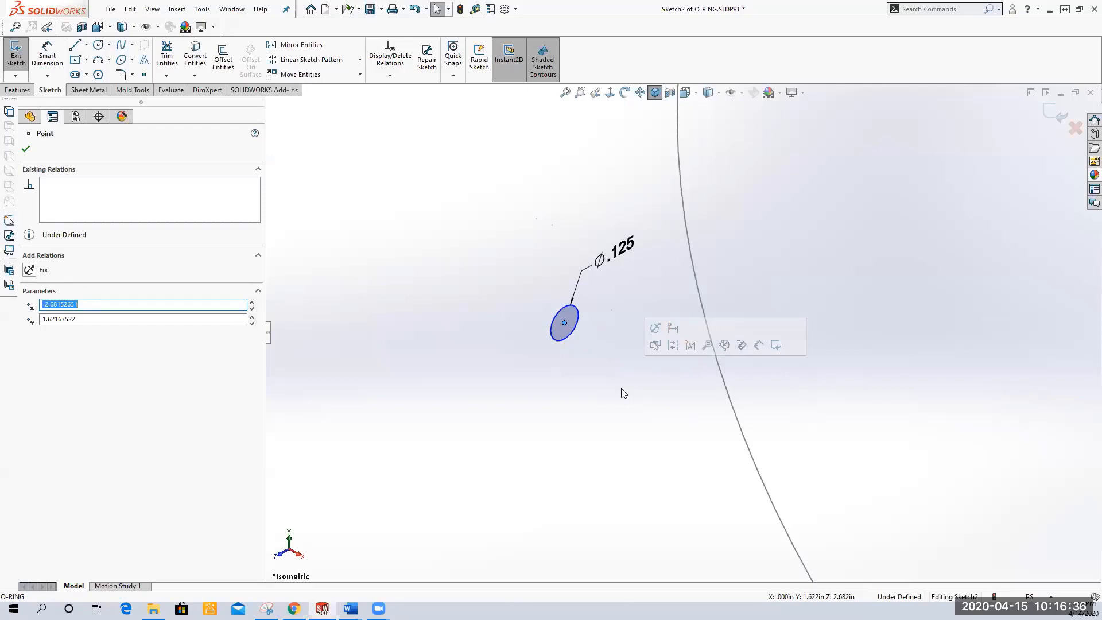
ctrl+click(700, 296)
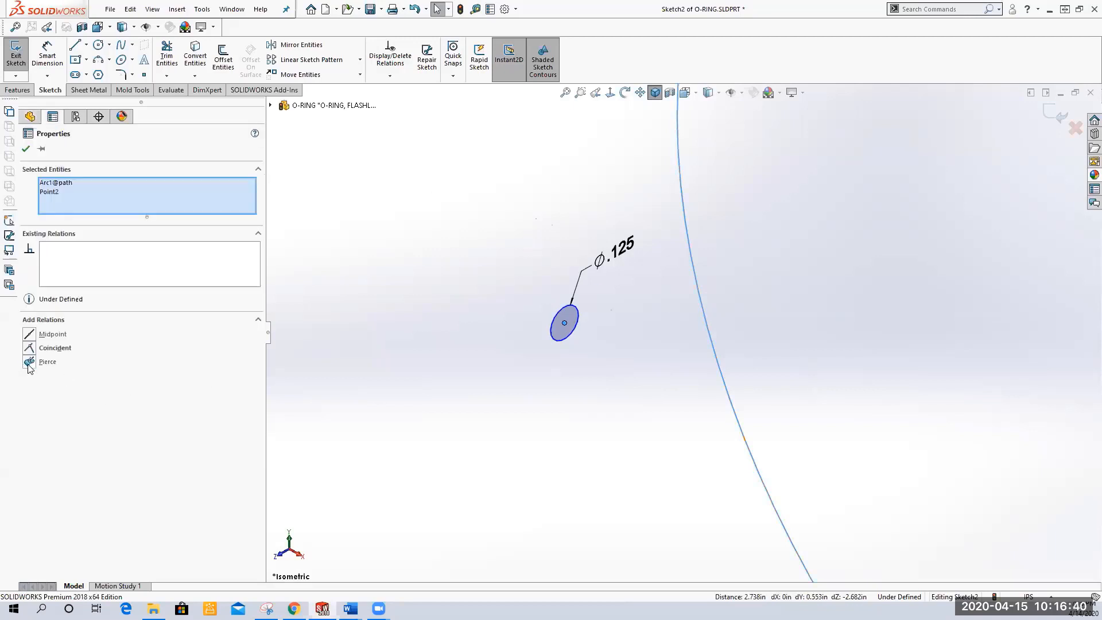
click(29, 363)
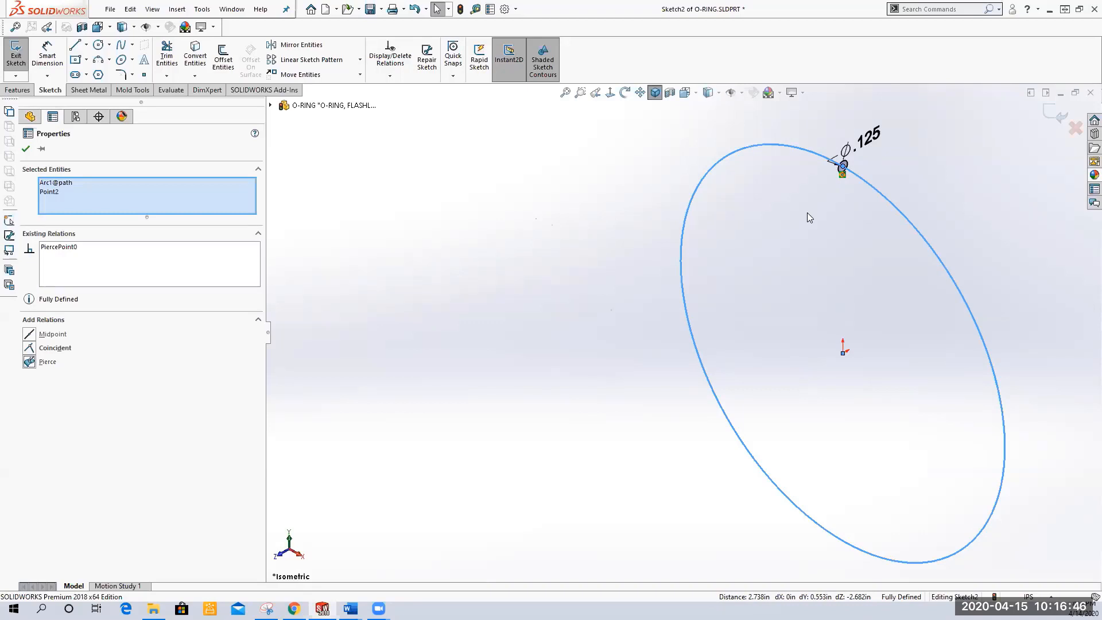
click(26, 148)
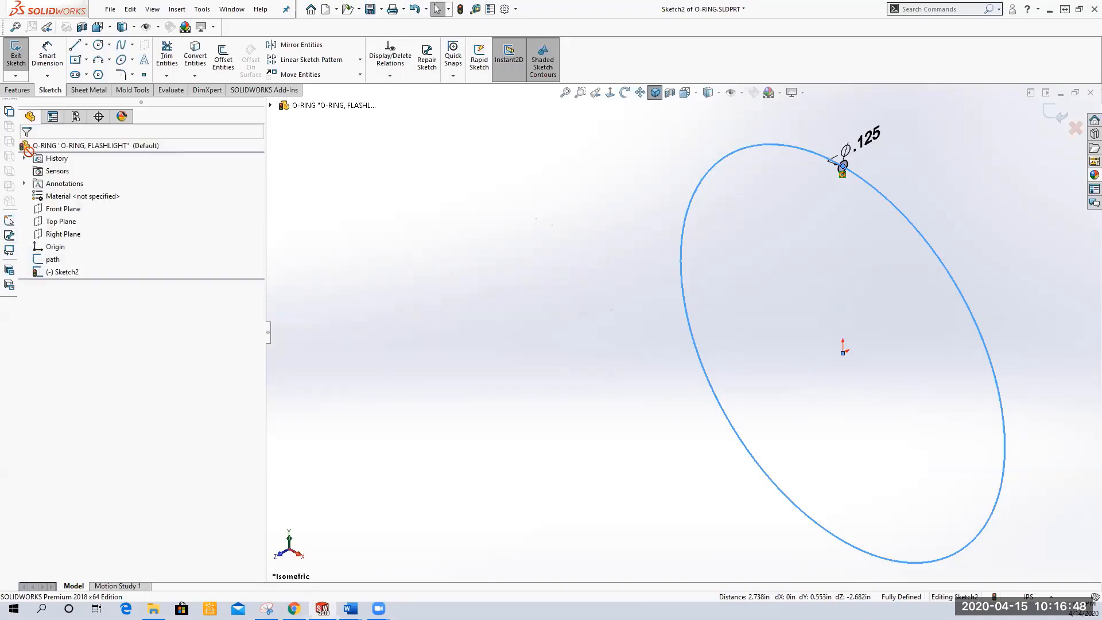
Close the sketch and rename it profile in the design tree
click(16, 57)
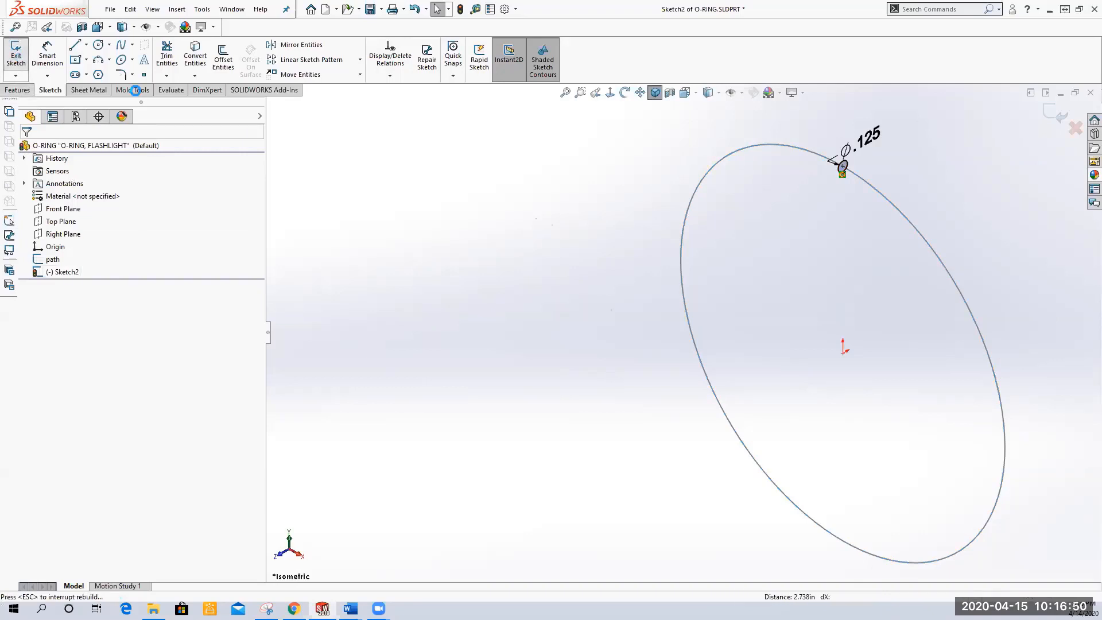
click(63, 273)
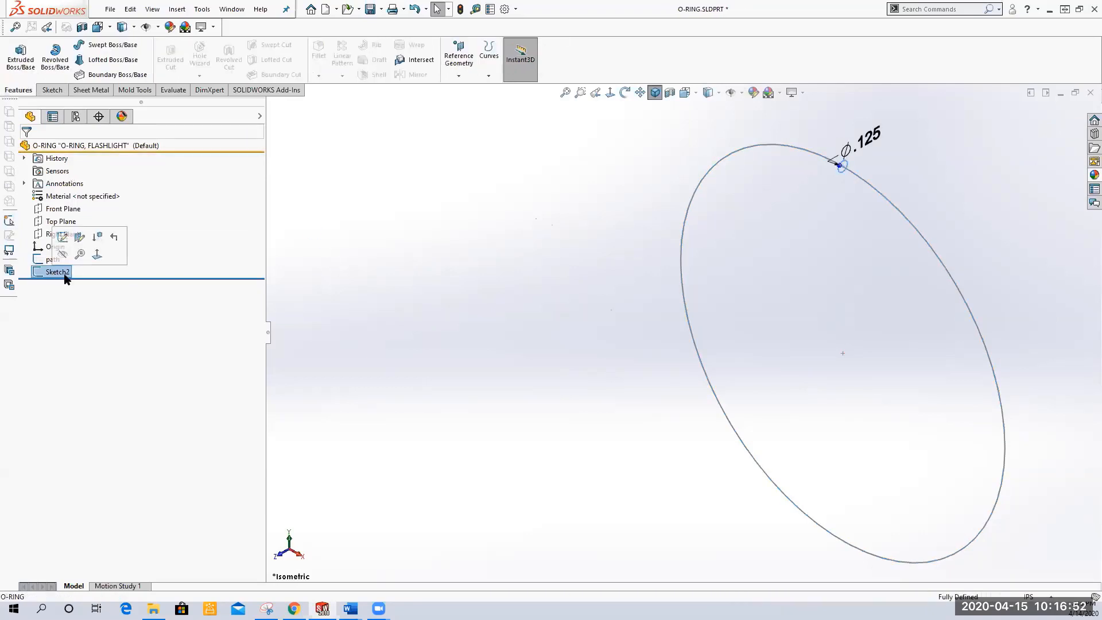
click(66, 277)
text(profiel)
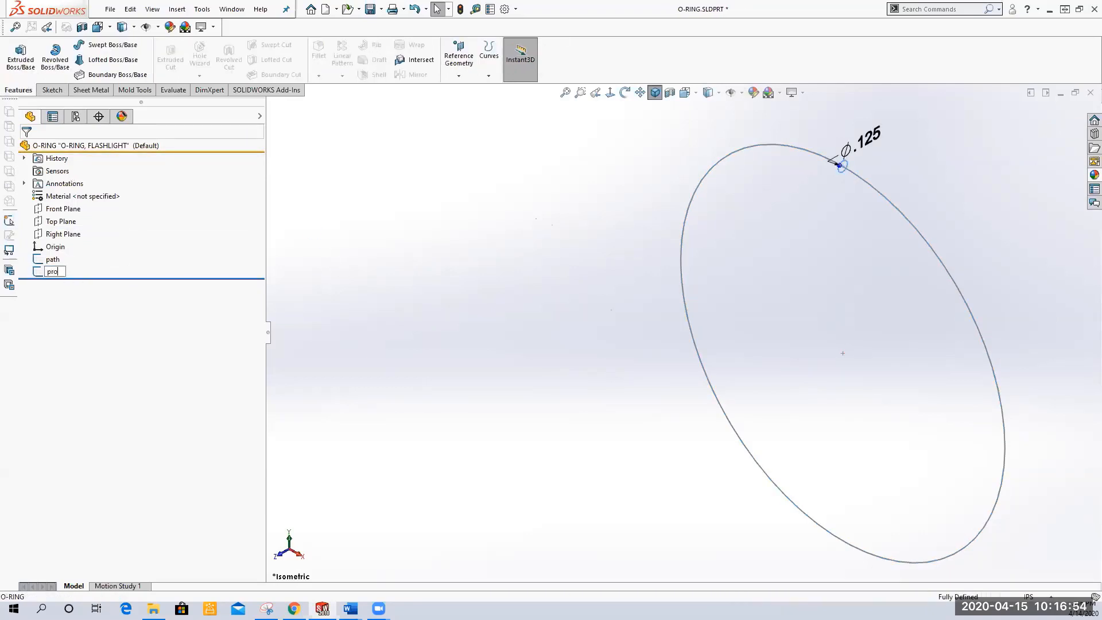
key(BackSpace)
key(BackSpace)
text(le)
key(Return)
click(397, 265)
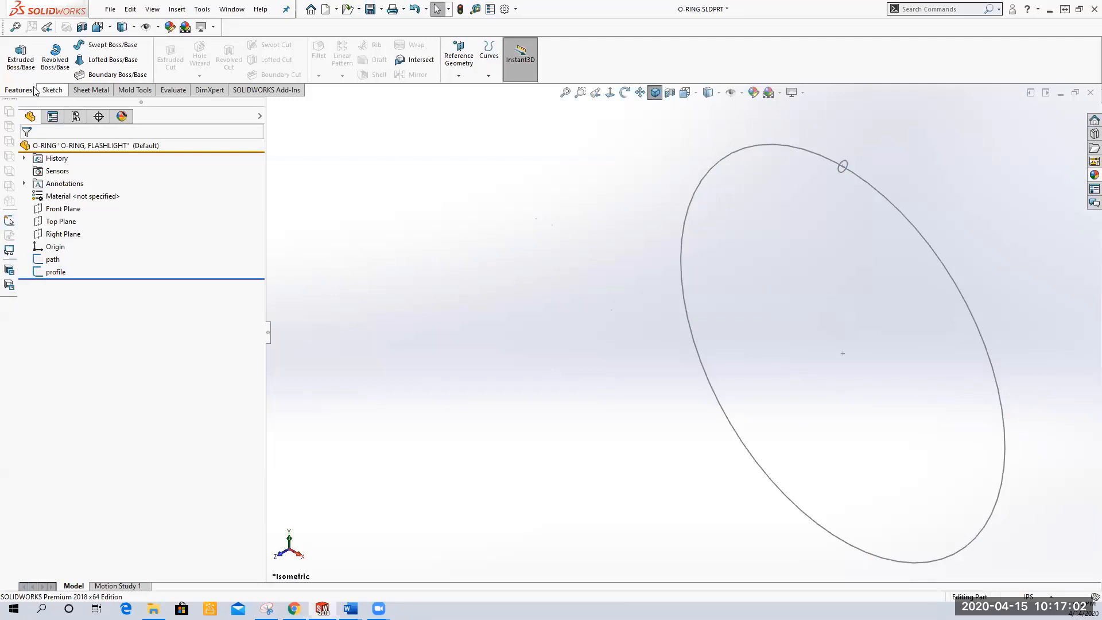
Create a Swept Boss/Base using the profile sketch as profile and the path sketch as path
click(105, 49)
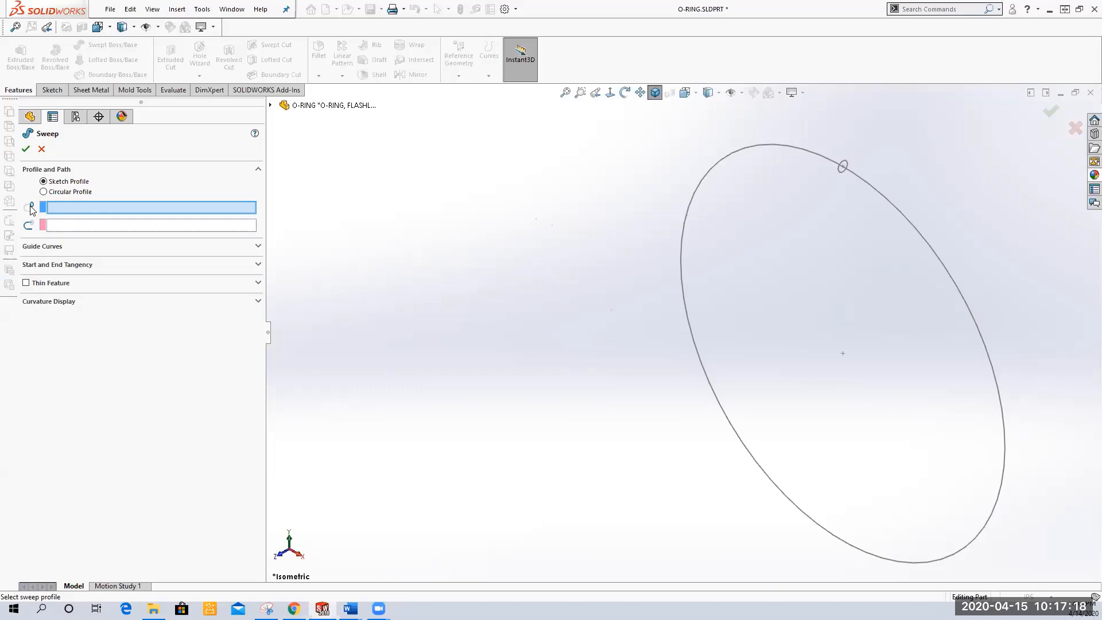
click(271, 105)
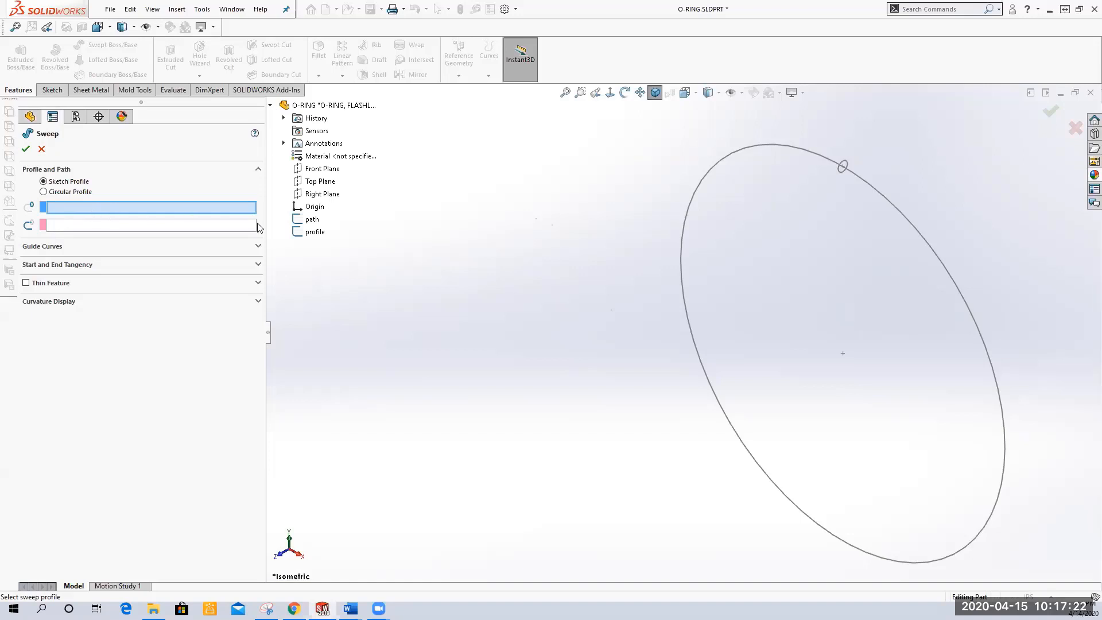
click(316, 232)
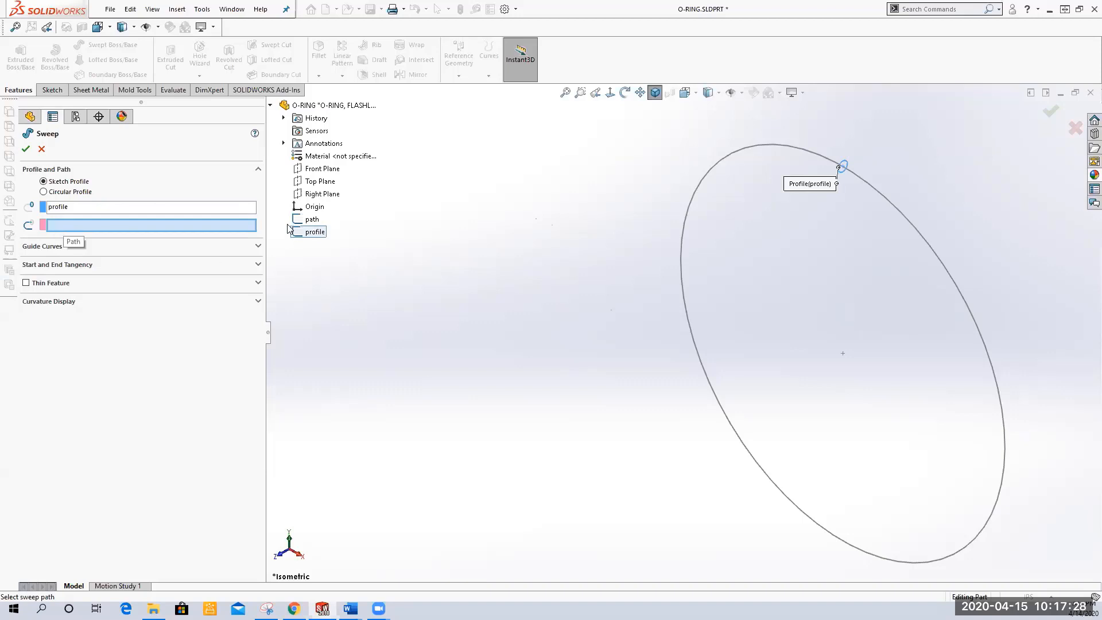
click(312, 219)
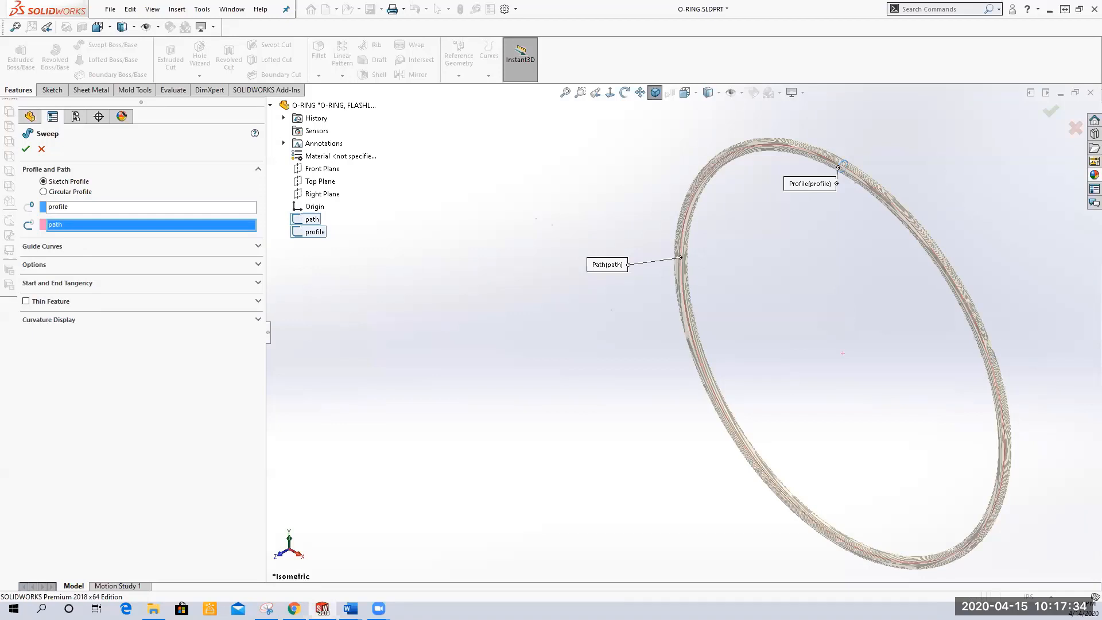
click(26, 149)
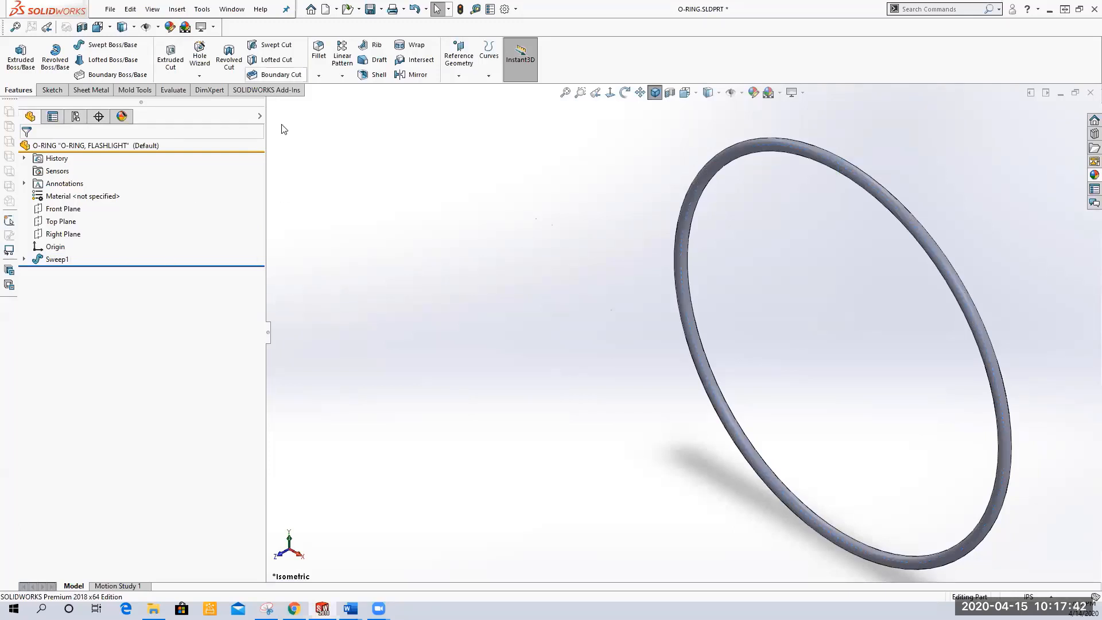
Undo the sweep back to the sketch edits and delete the profile sketch
click(426, 9)
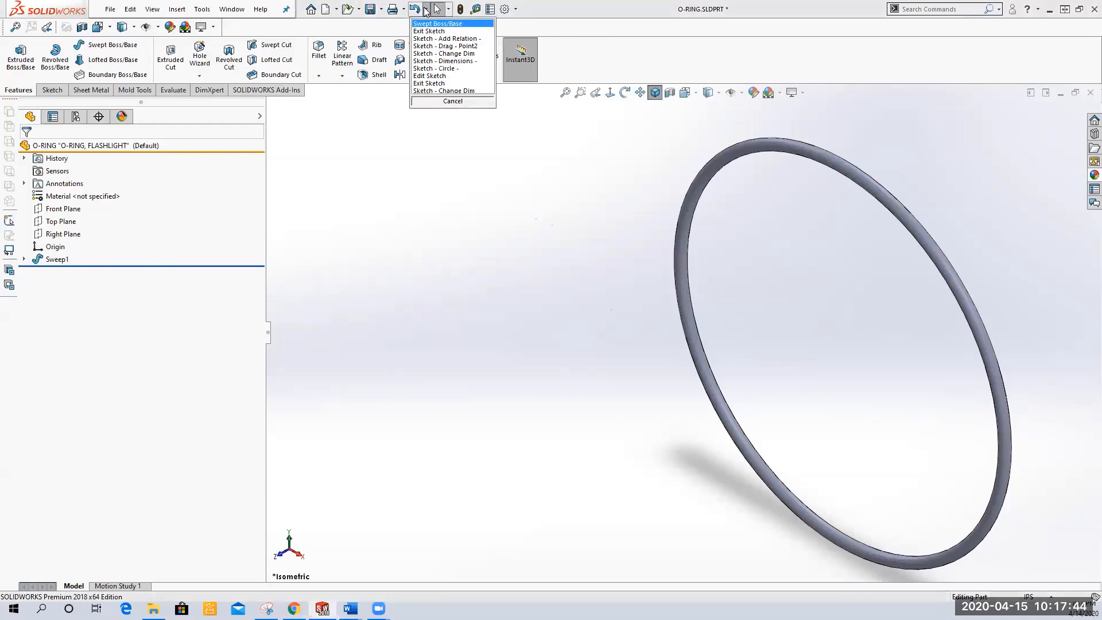
click(424, 46)
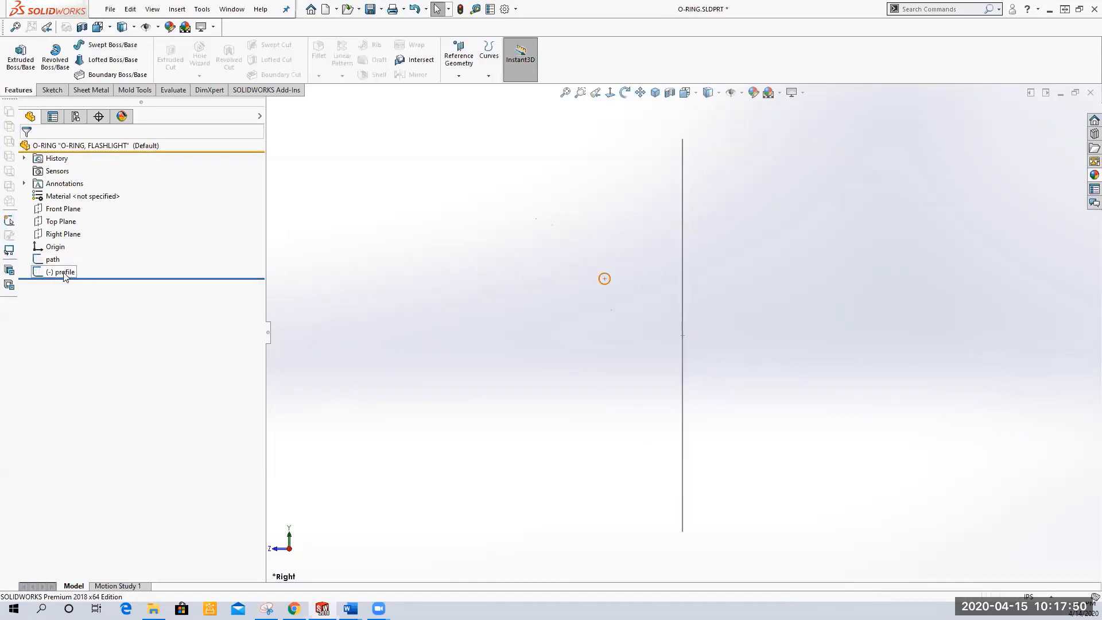
right_click(62, 273)
click(106, 337)
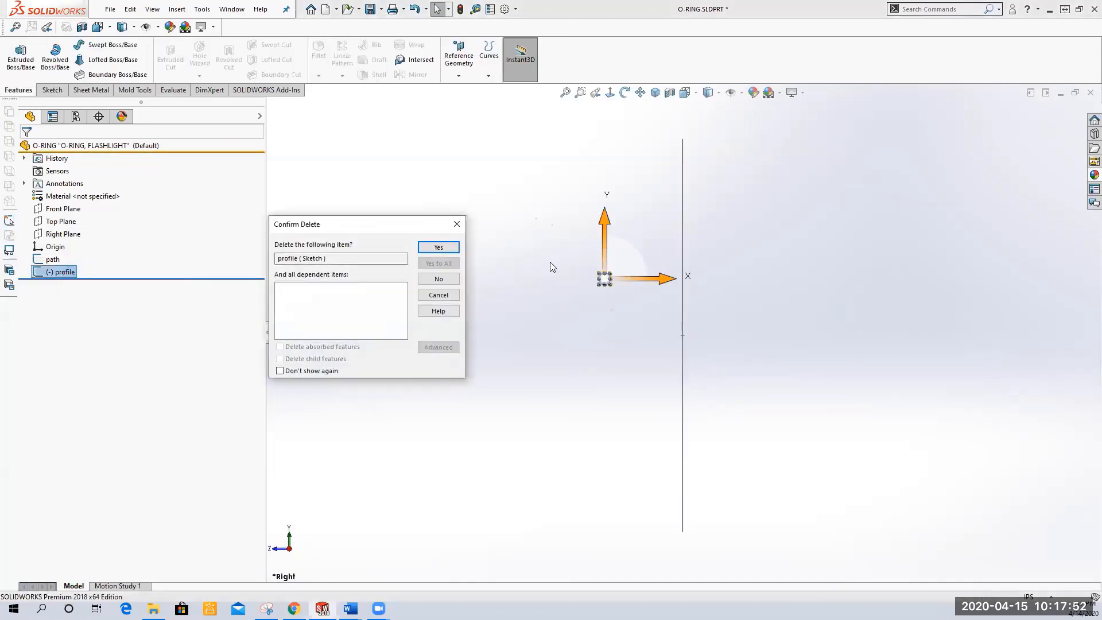
click(441, 249)
Create a sweep along the path sketch using a circular profile of 0.125 in diameter
scroll(484, 273, down, 1)
middle_drag(484, 272, 540, 294)
scroll(508, 310, up, 1)
scroll(671, 355, up, 2)
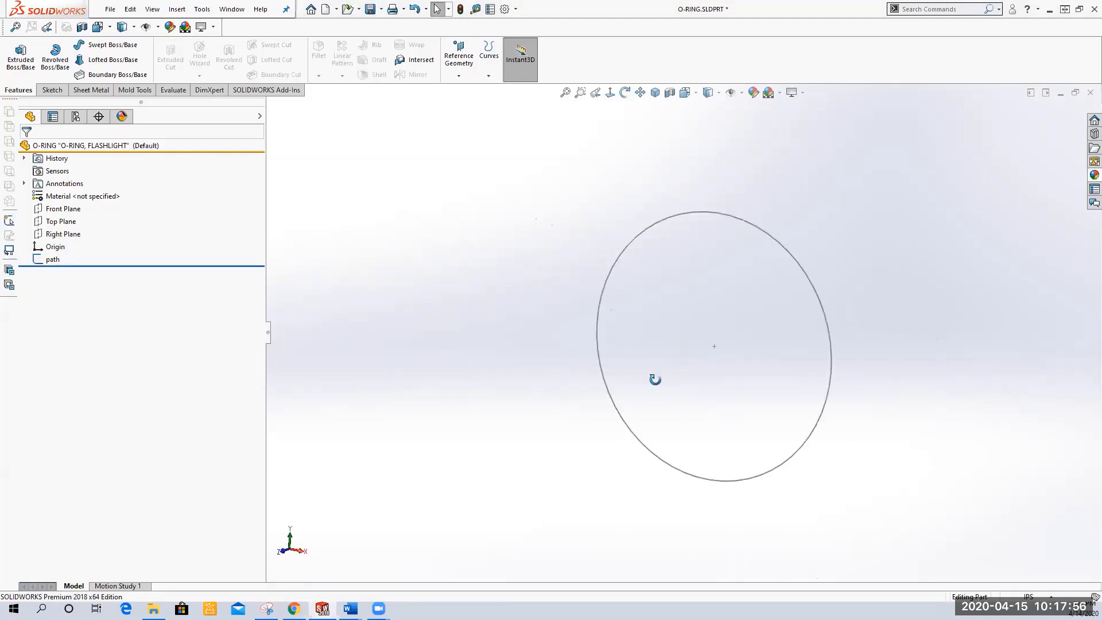
middle_drag(655, 380, 603, 372)
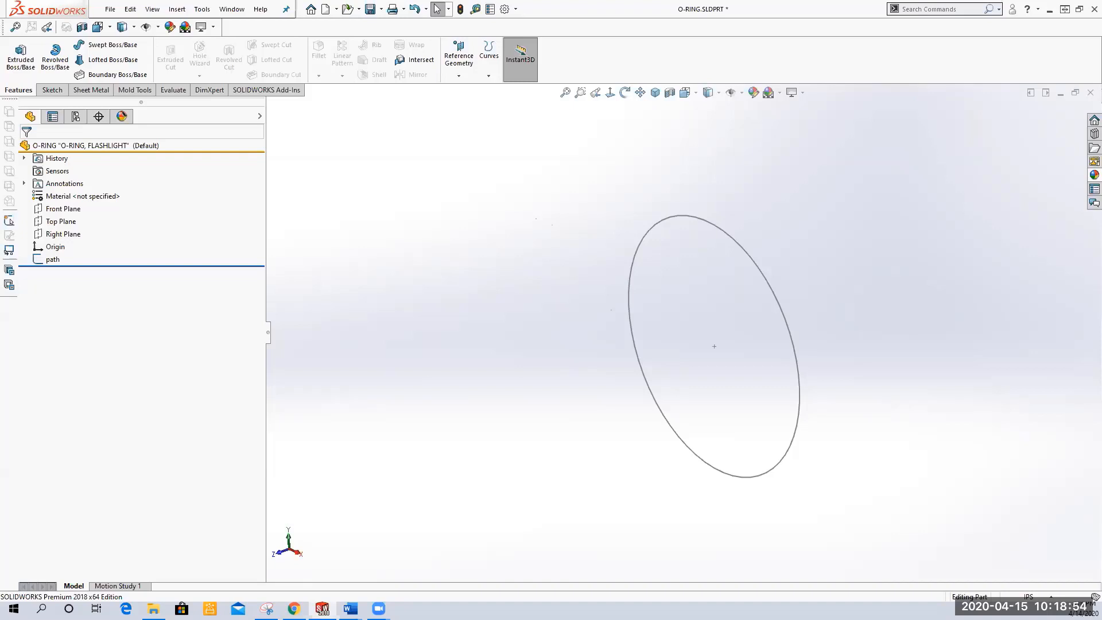
click(102, 48)
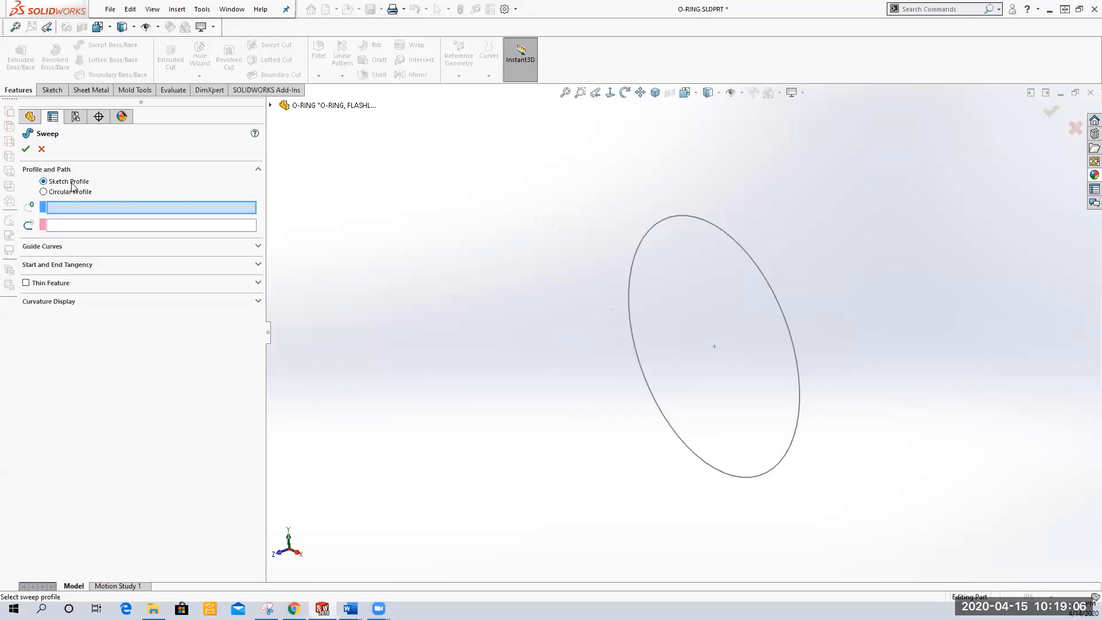
click(43, 191)
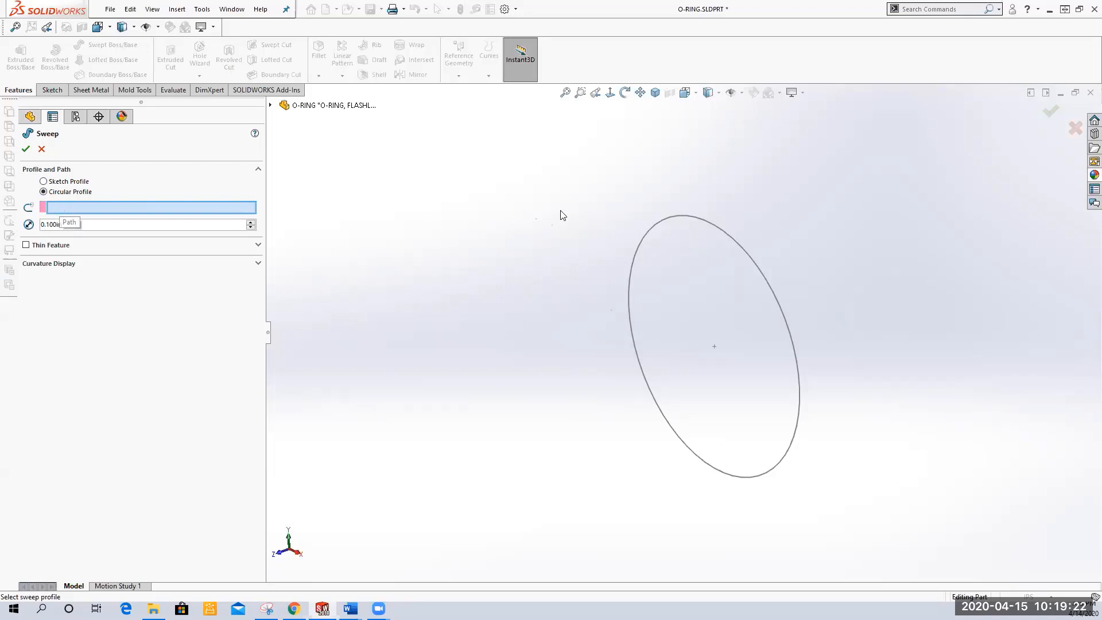
click(658, 219)
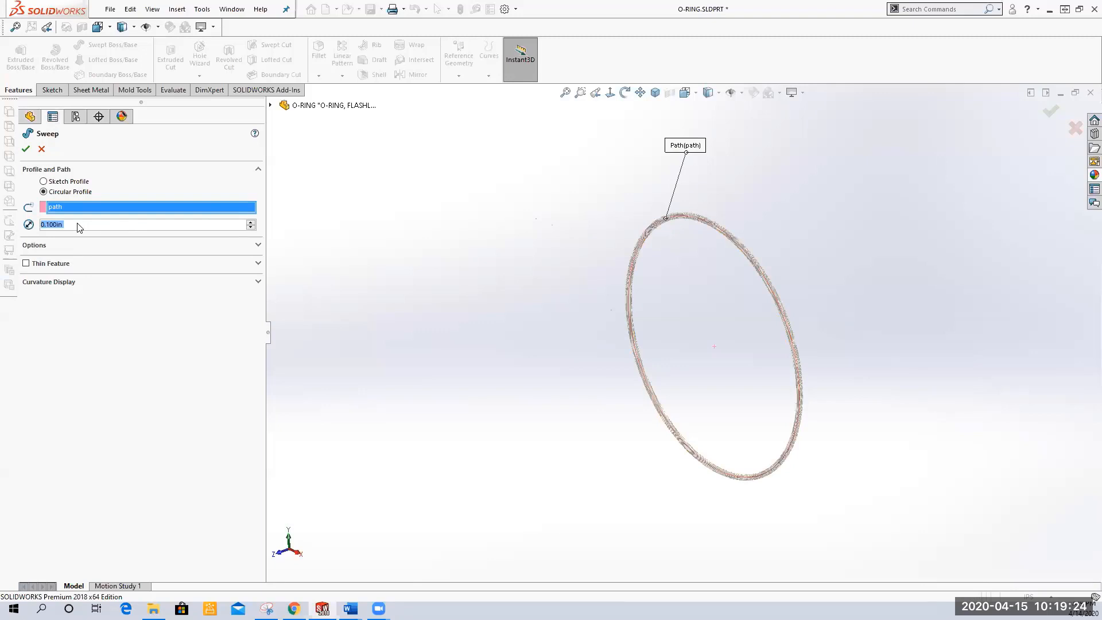
double_click(54, 225)
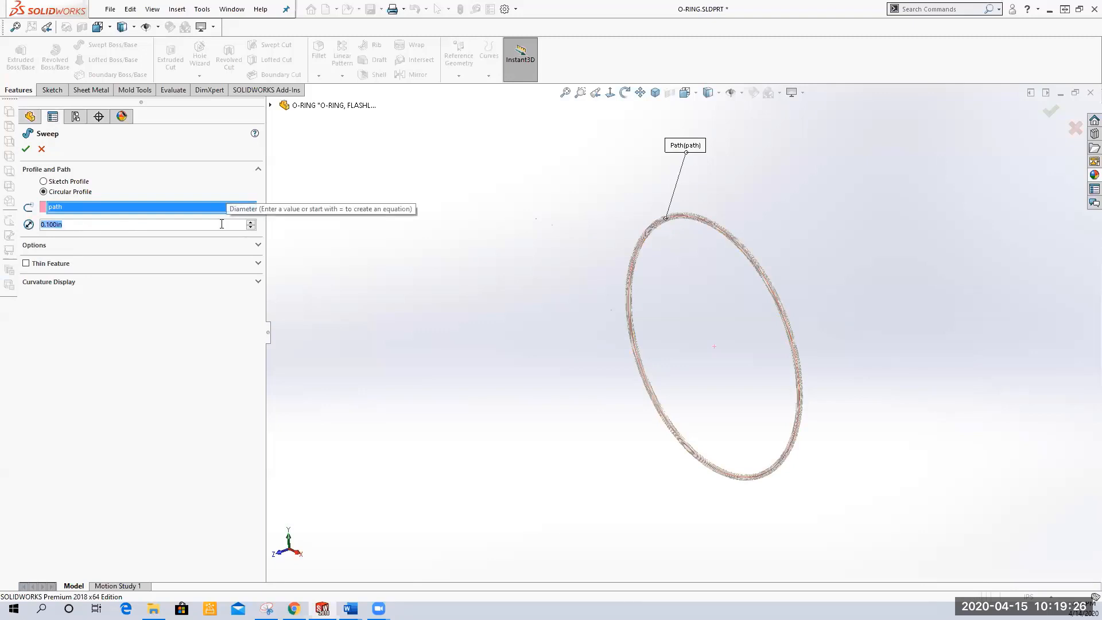
text(.125)
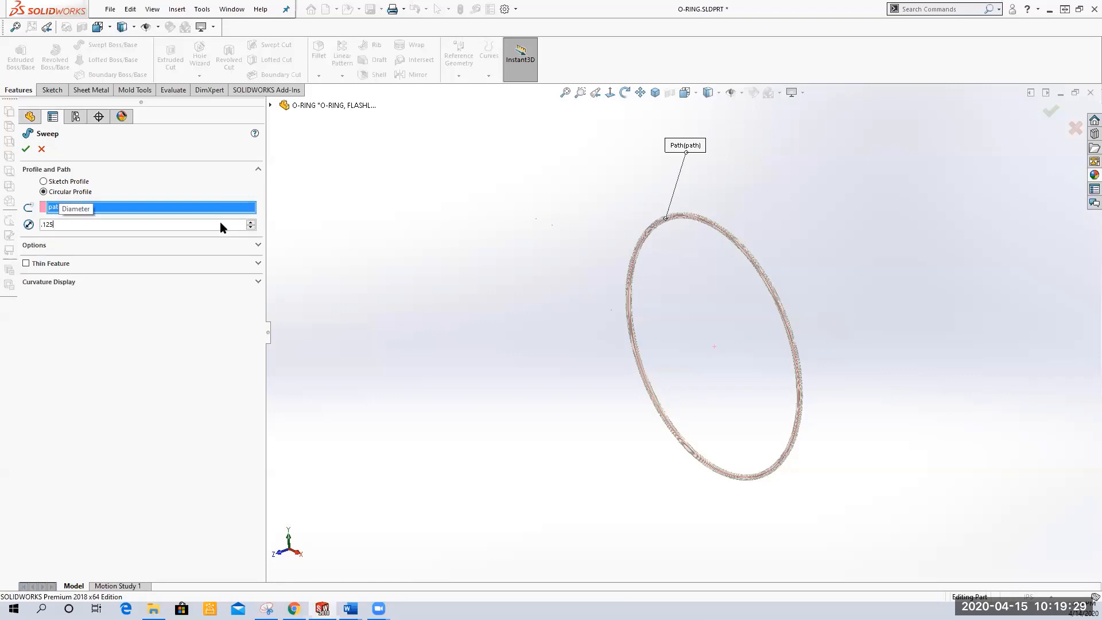
key(Return)
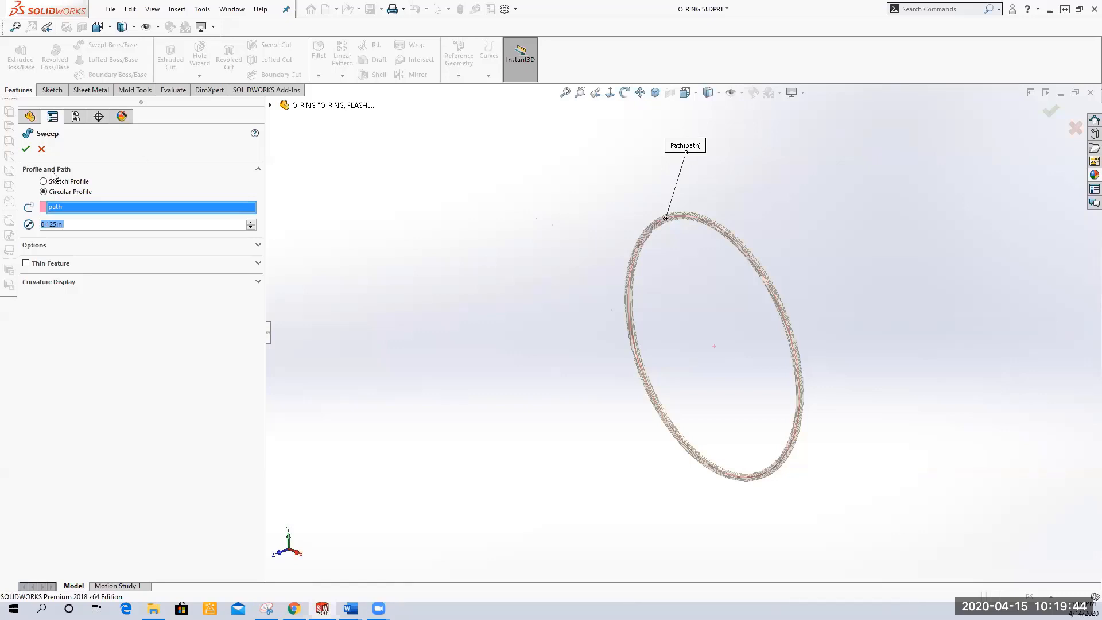
click(25, 152)
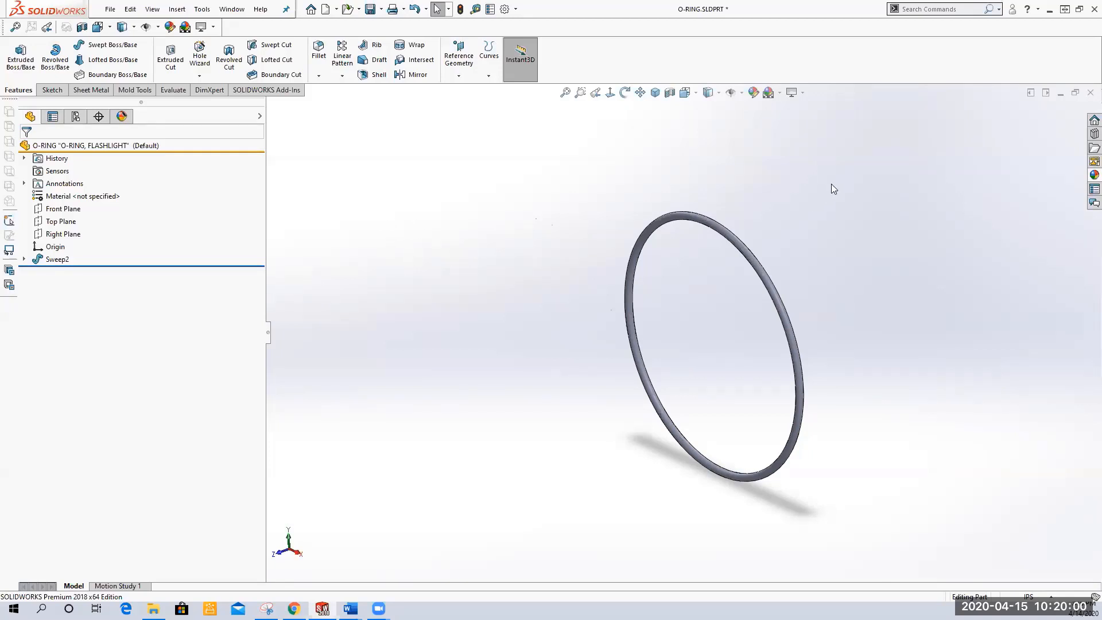
Apply the matte rubber appearance from the Rubber category to the O-ring
click(1094, 175)
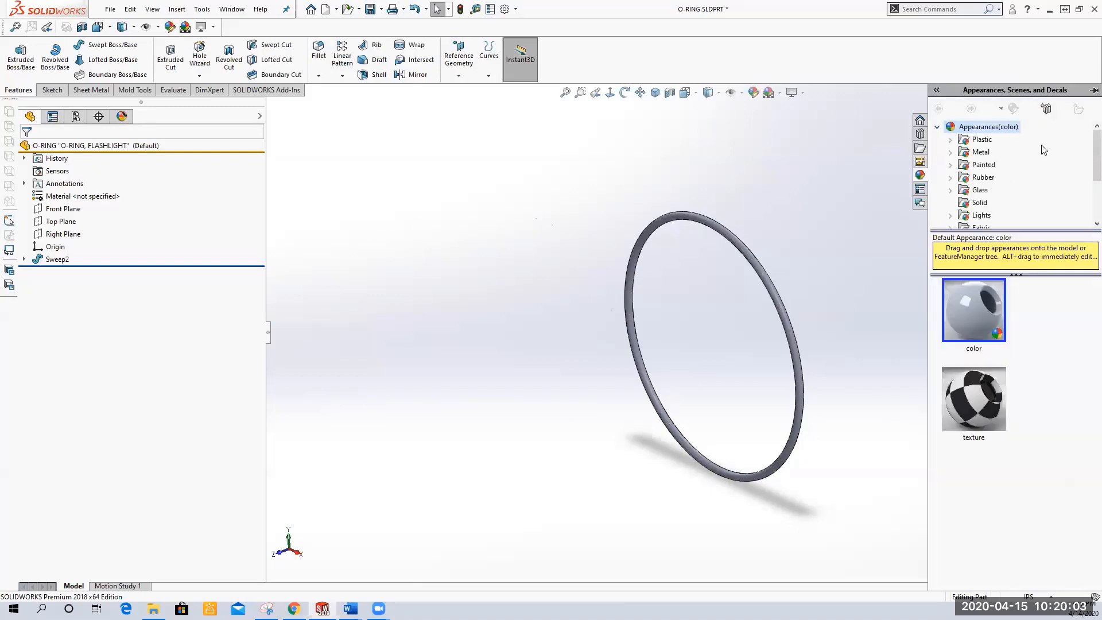
click(986, 178)
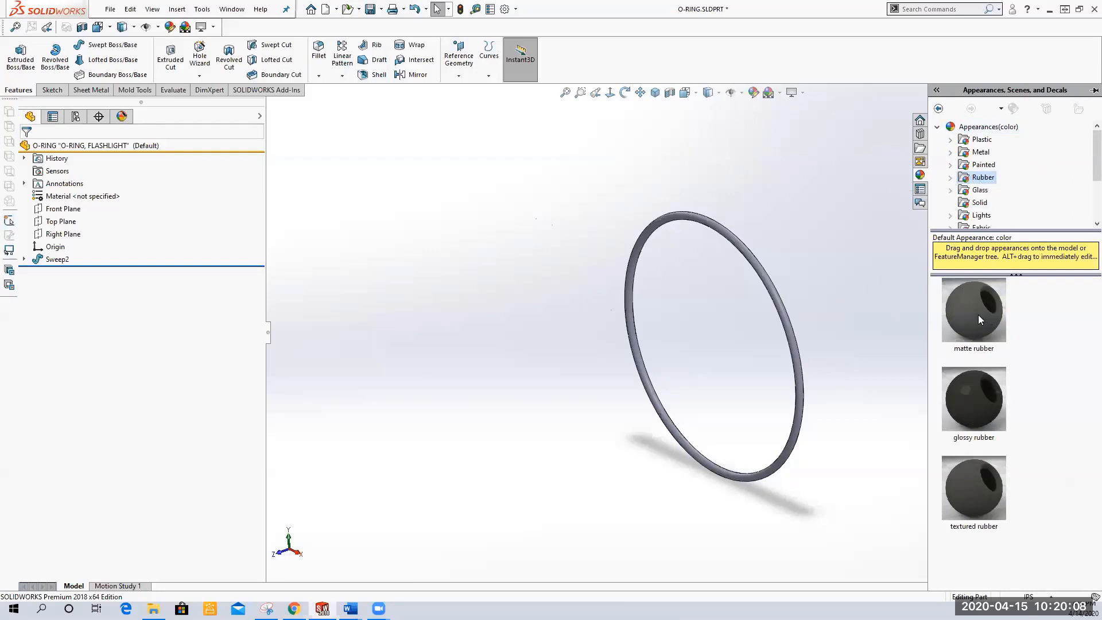
mouse_move(980, 317)
double_click(969, 325)
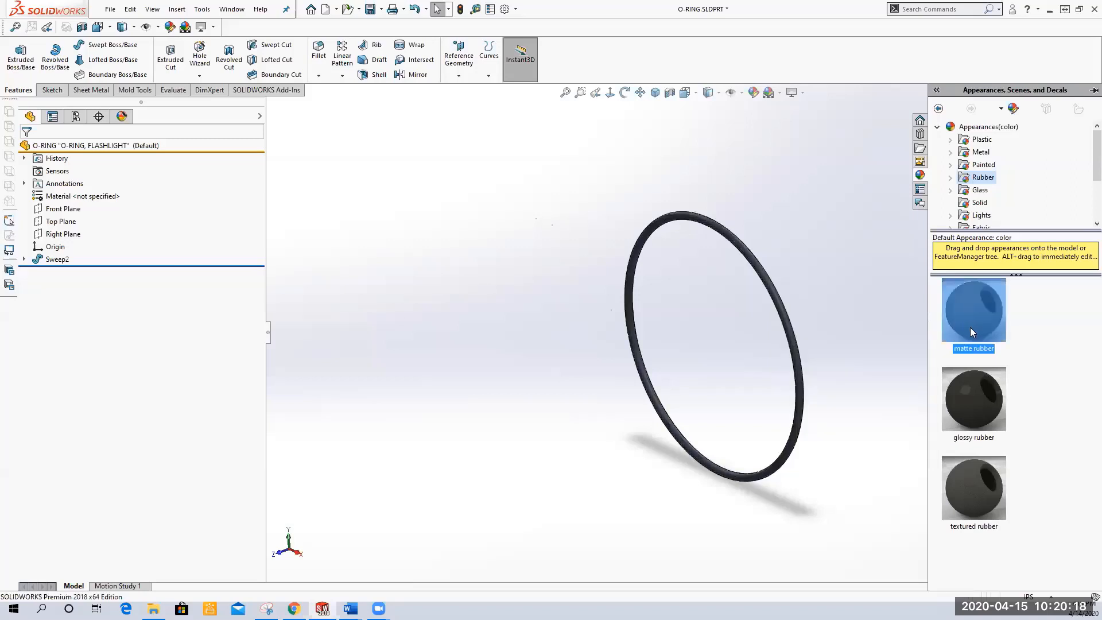
click(850, 301)
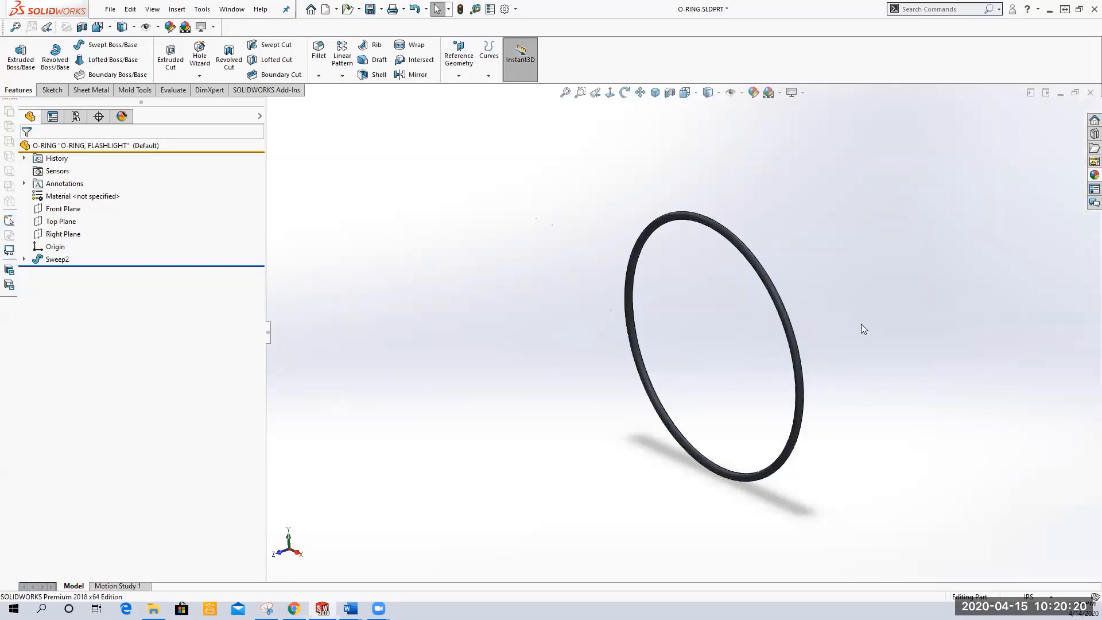
Save the part
click(371, 9)
middle_drag(672, 337, 687, 389)
scroll(821, 402, down, 3)
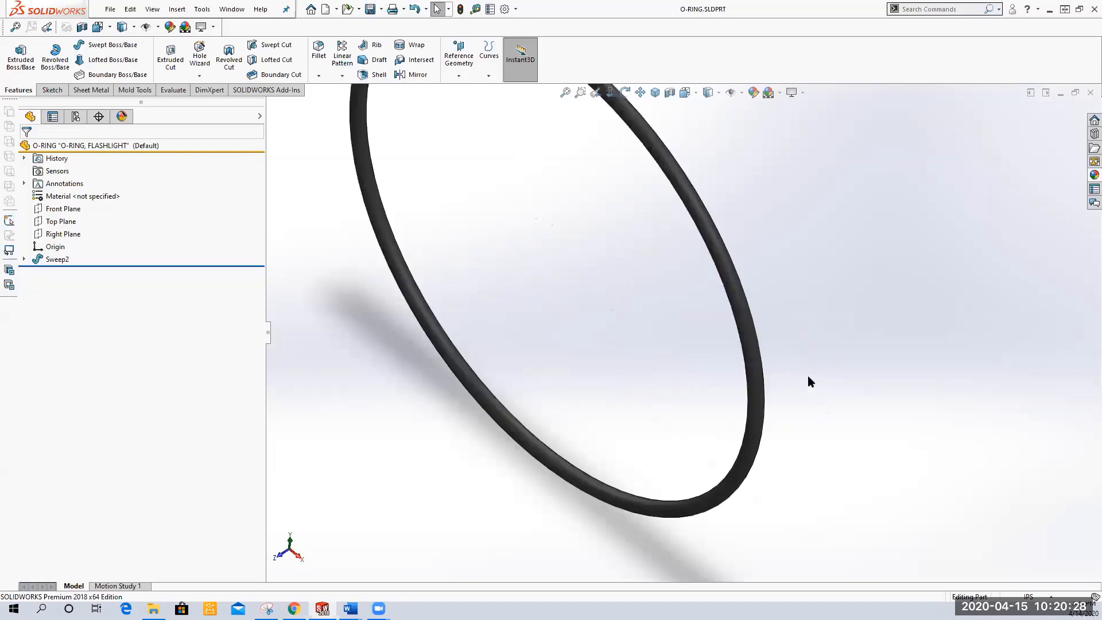
scroll(808, 379, up, 3)
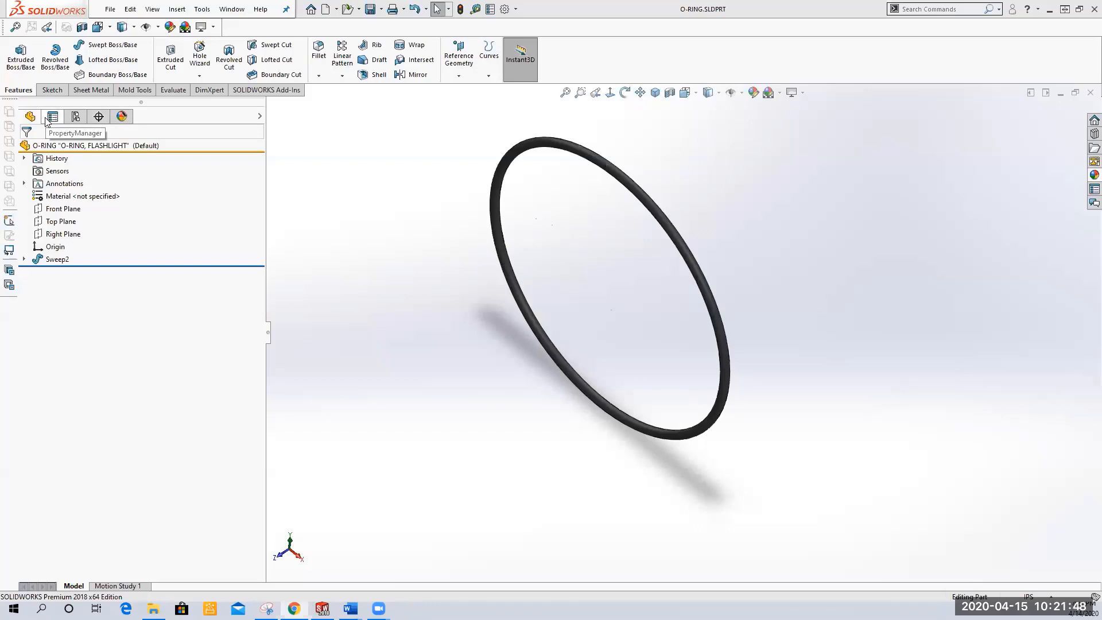
Insert an auto-created design table for the part from the ConfigurationManager
click(76, 119)
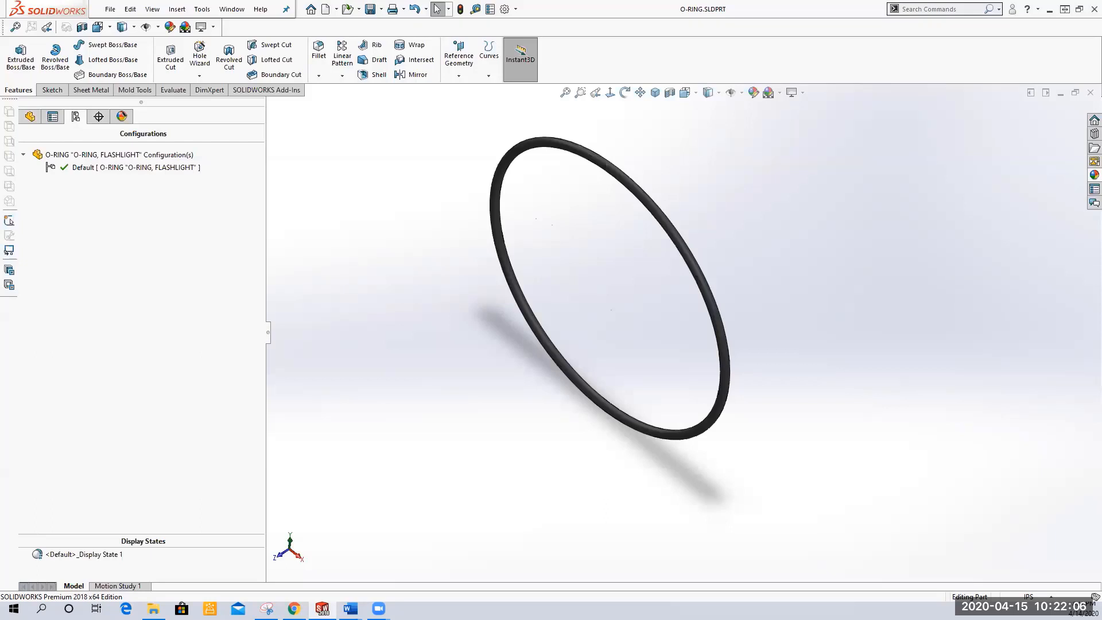
click(145, 169)
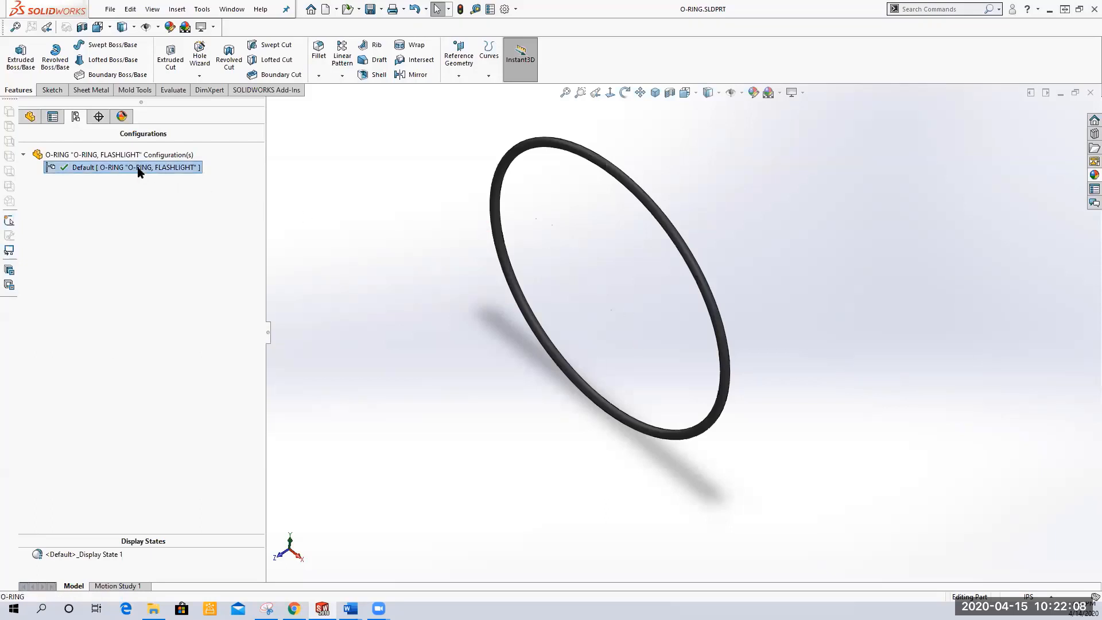
right_click(138, 170)
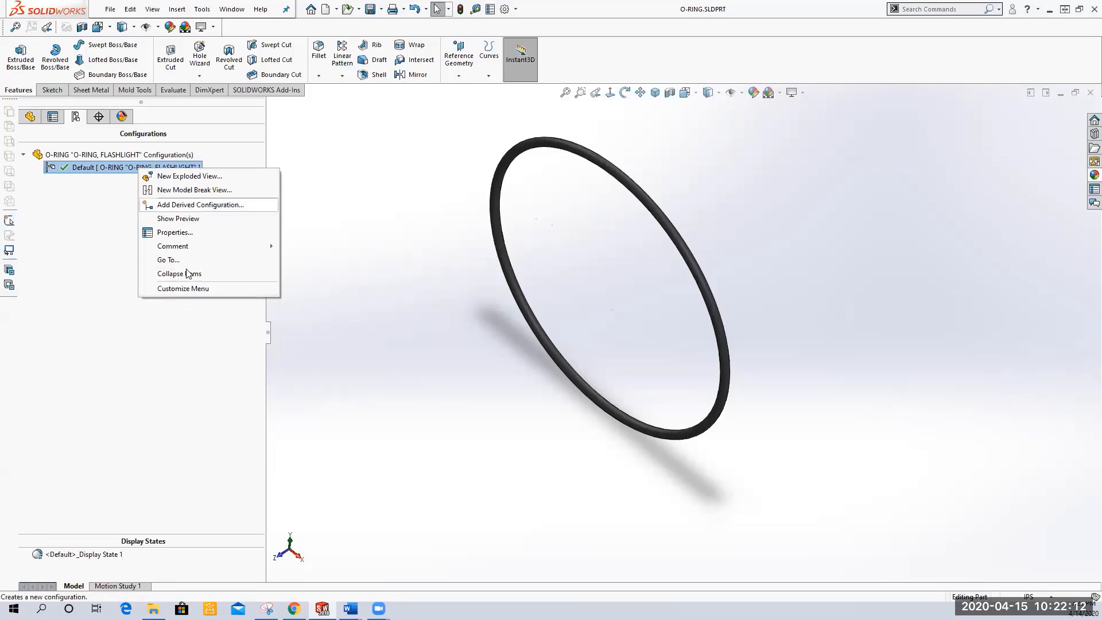
click(395, 225)
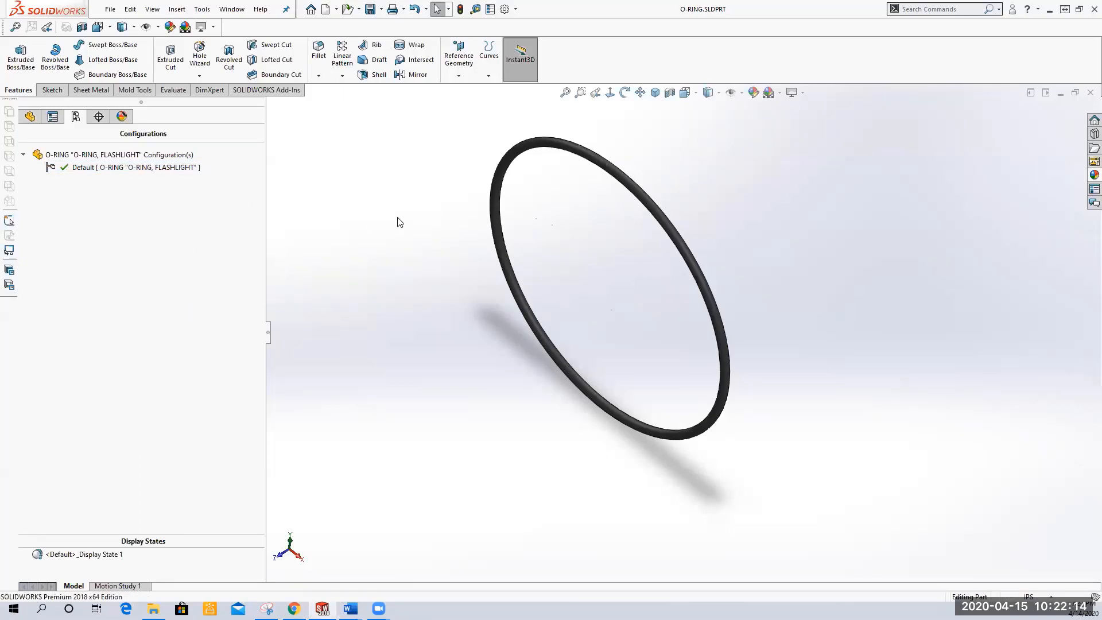
click(181, 14)
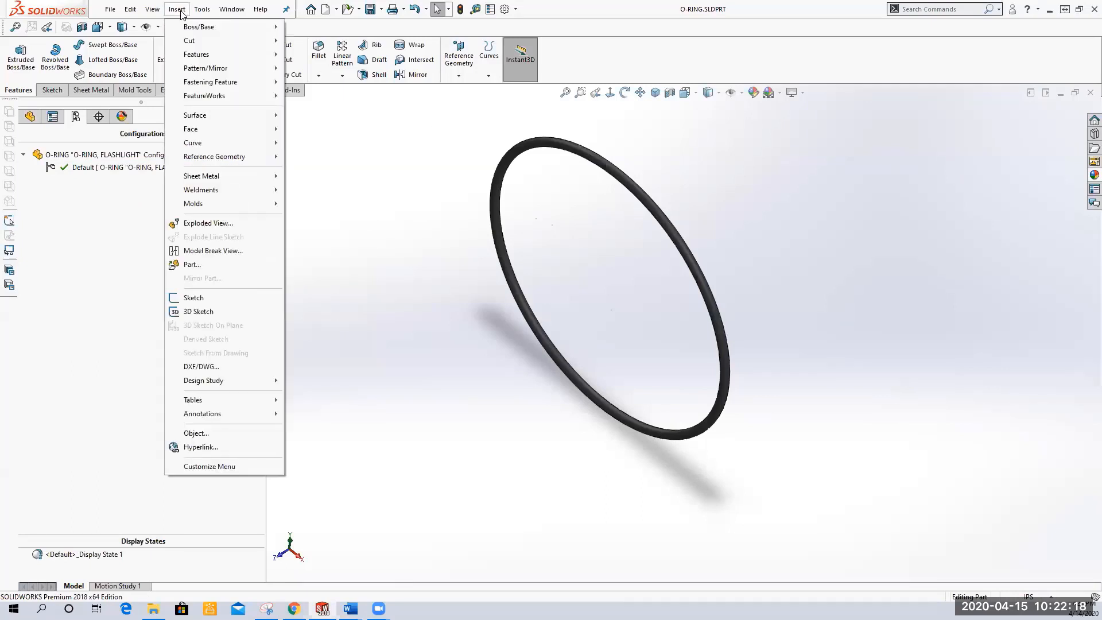
mouse_move(252, 400)
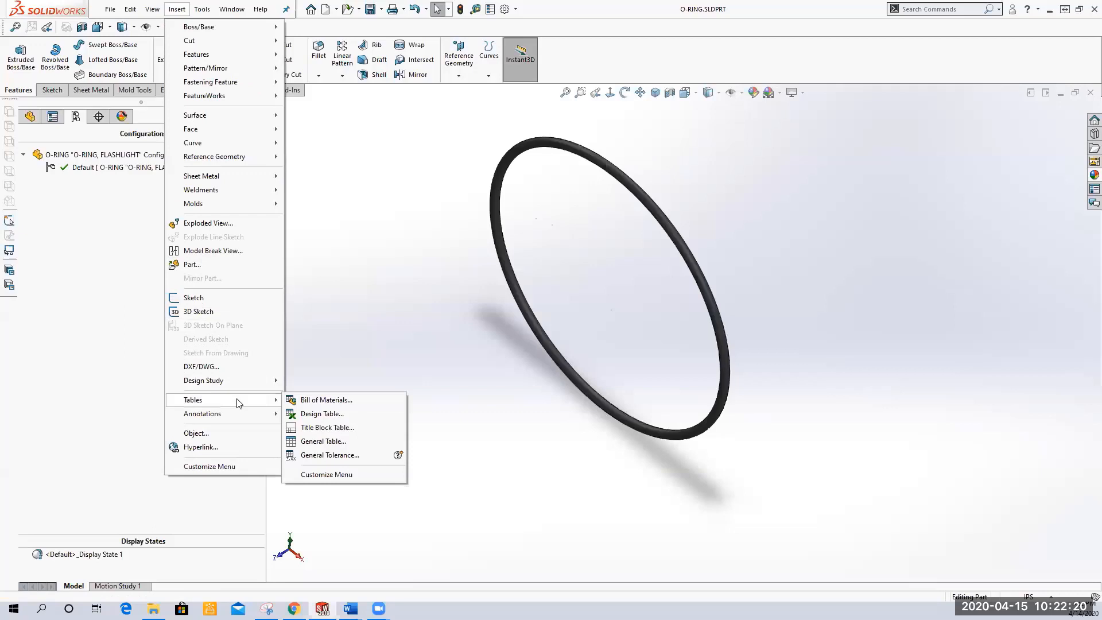
click(351, 416)
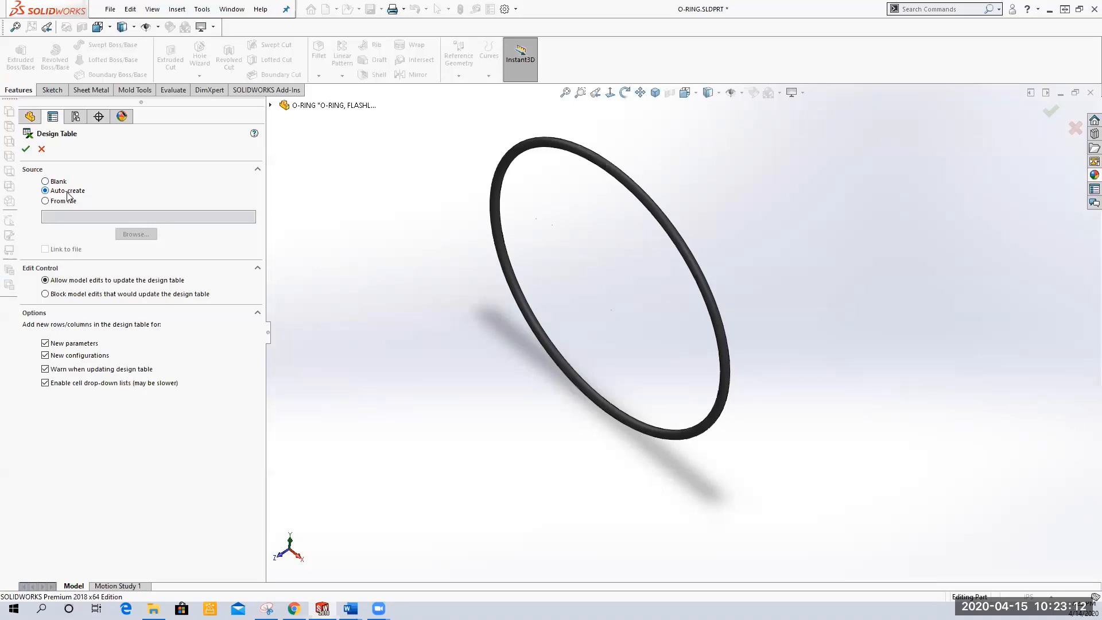
click(26, 150)
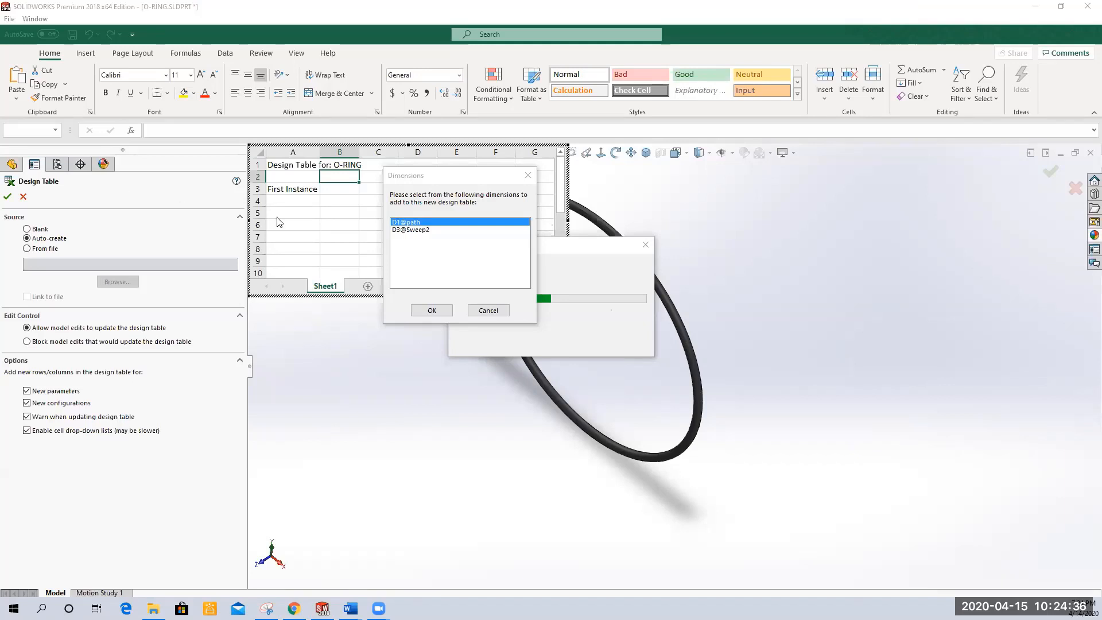
Add the D1@path and D3@Sweep2 dimensions to the design table and close the embedded table
click(442, 230)
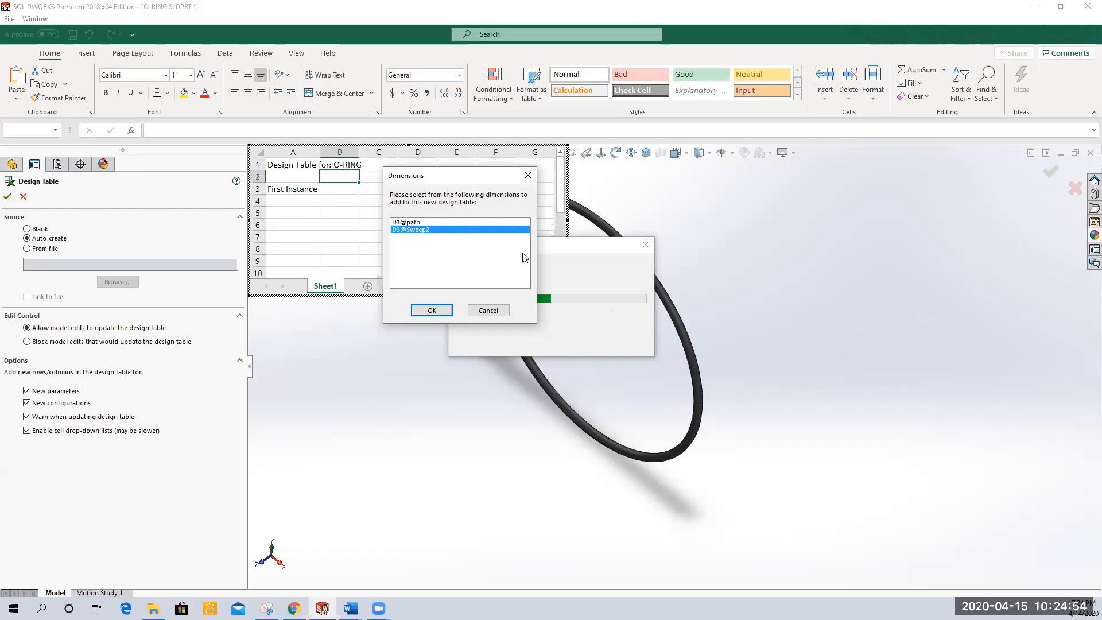
ctrl+click(405, 223)
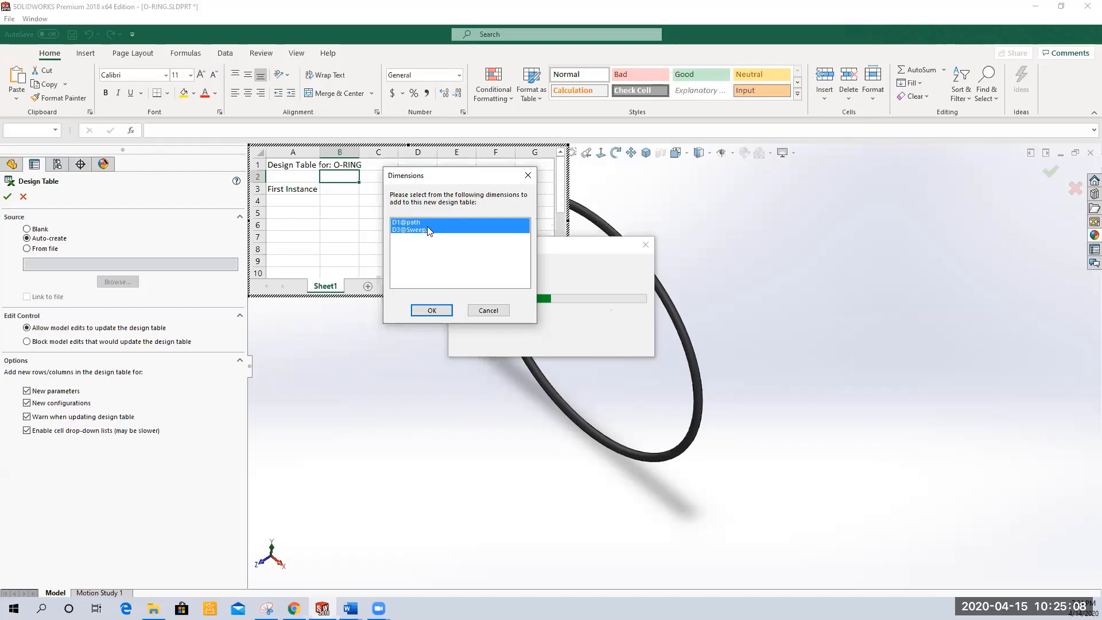
click(424, 310)
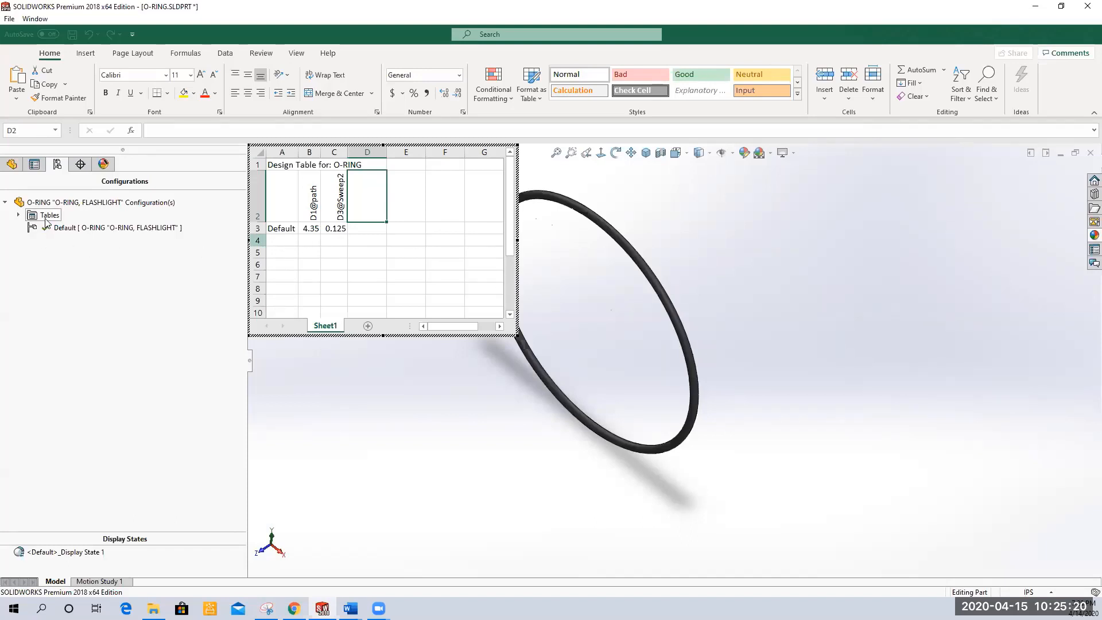
click(18, 215)
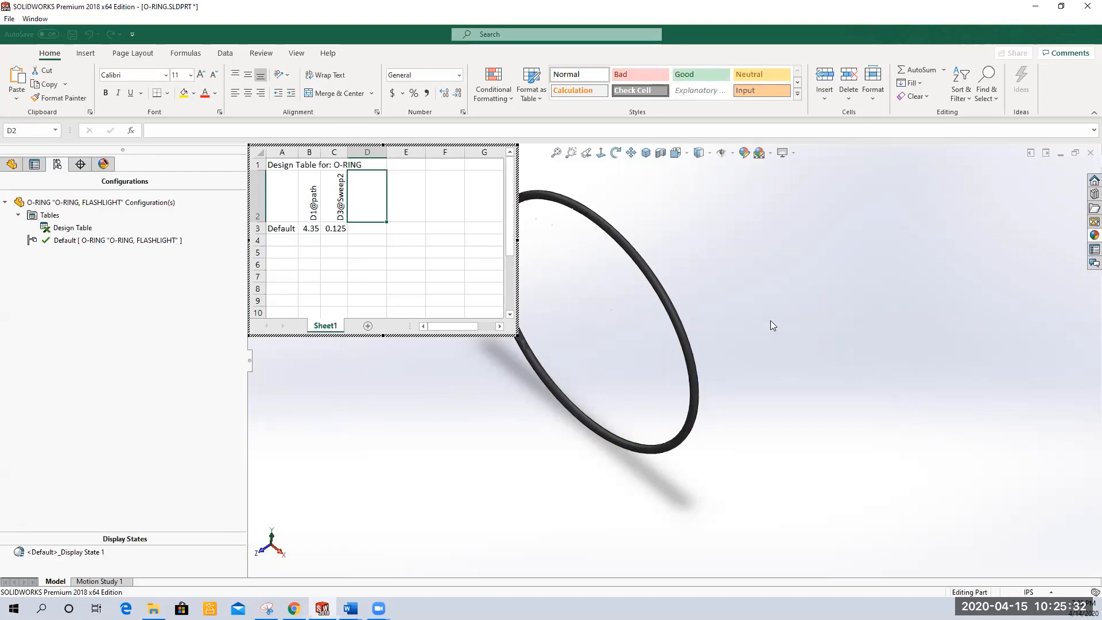
click(767, 293)
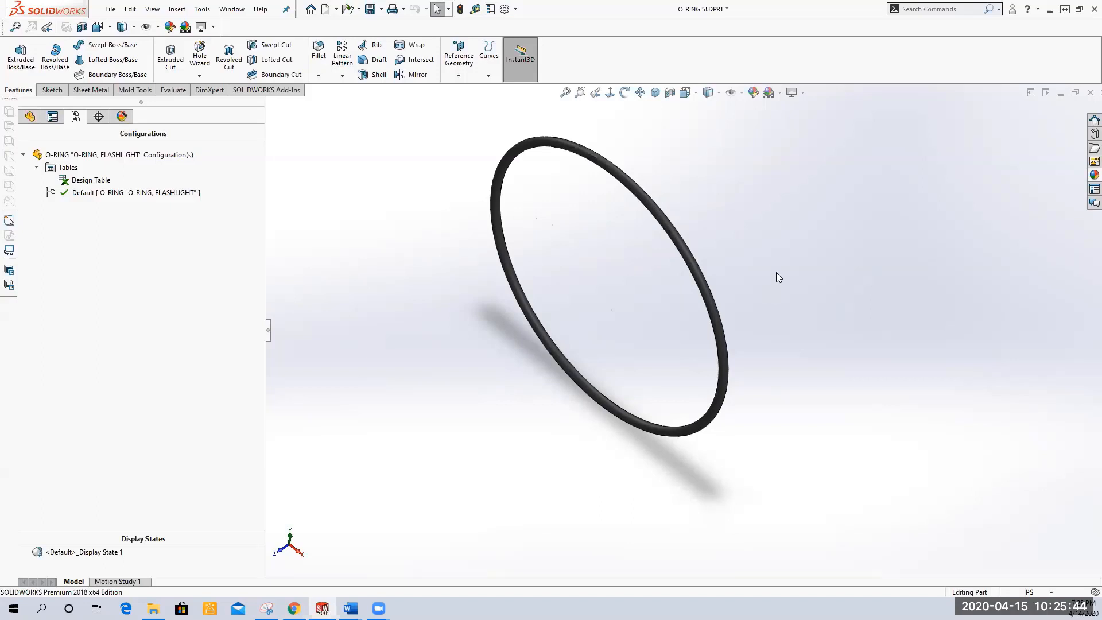
Reopen the design table for editing, skipping new parameters, and widen column A
click(85, 181)
right_click(85, 182)
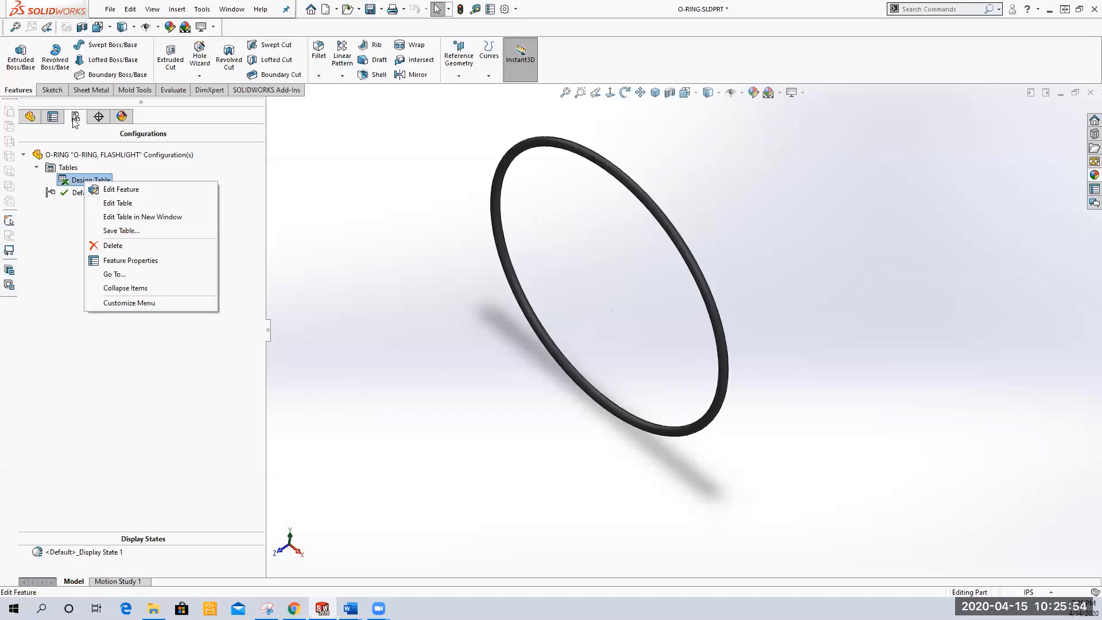
click(130, 204)
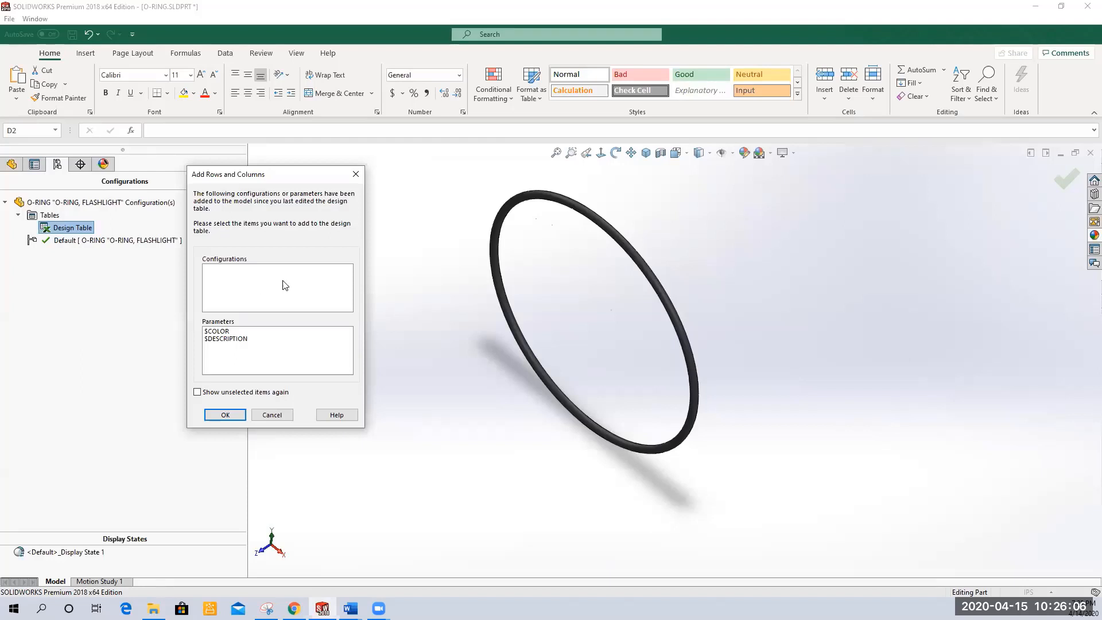
click(225, 416)
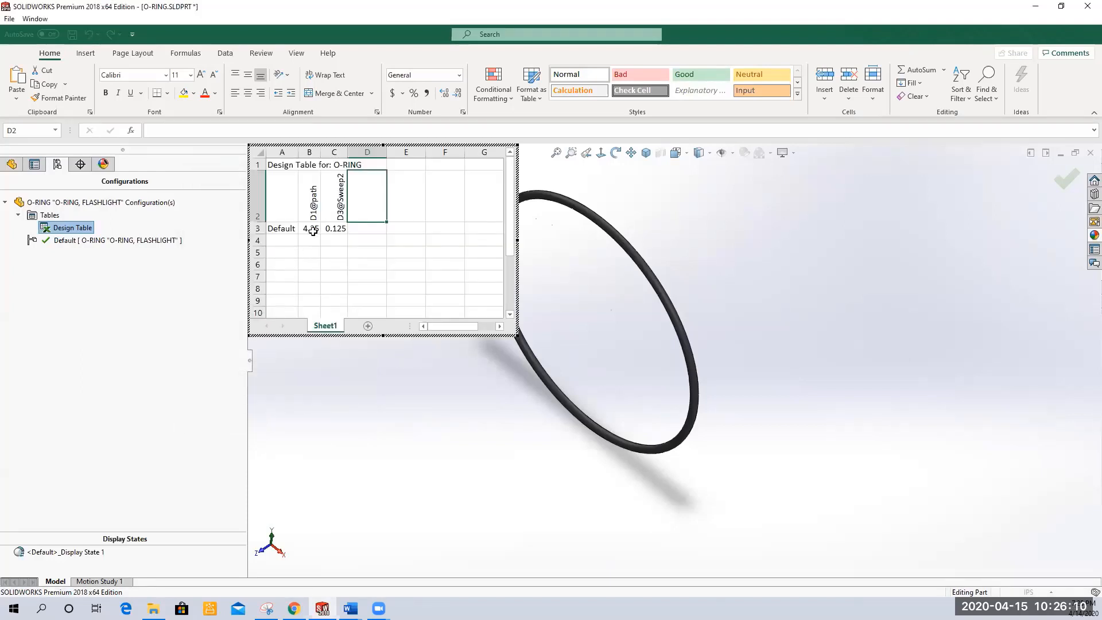
drag(296, 153, 329, 152)
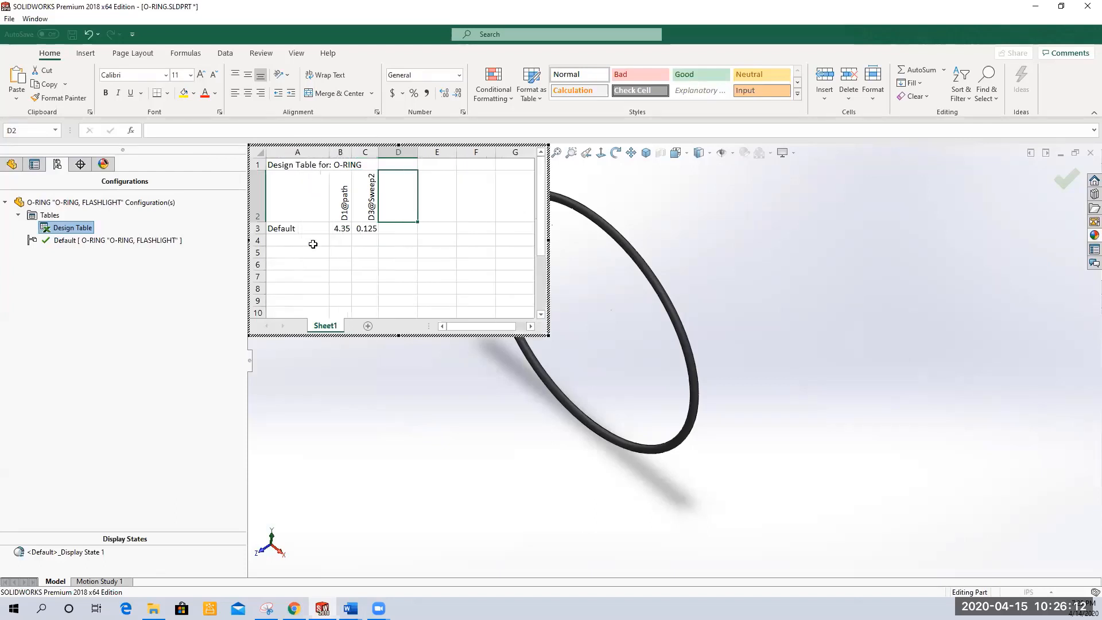
Name three new configurations Small, Medium and Large in the design table's first column below Default
click(304, 243)
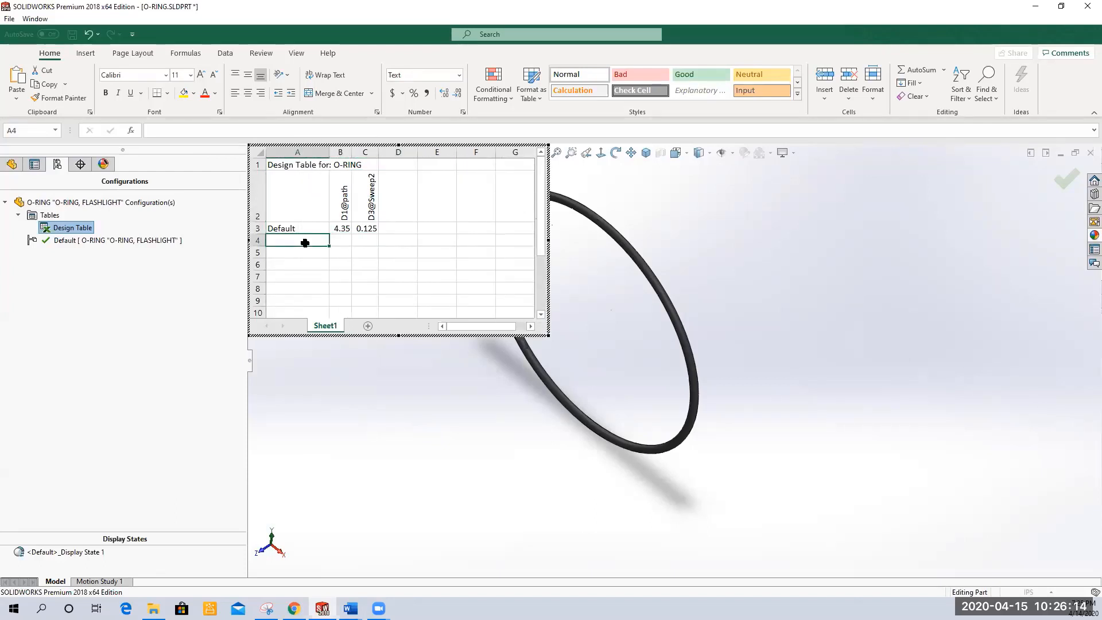
text(Small)
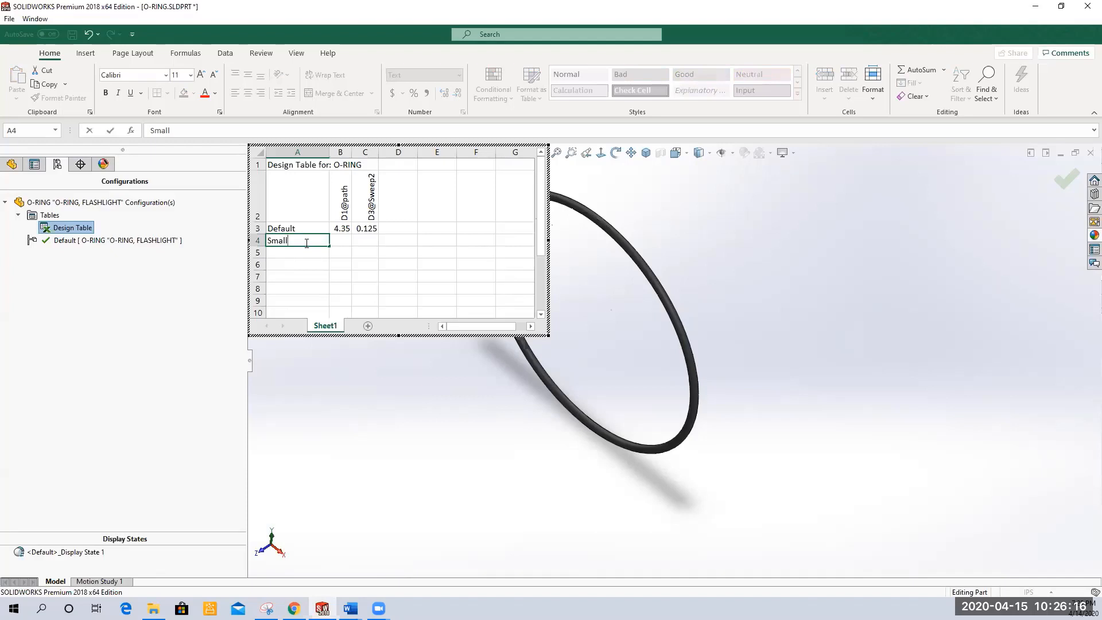
key(Return)
text(Medium)
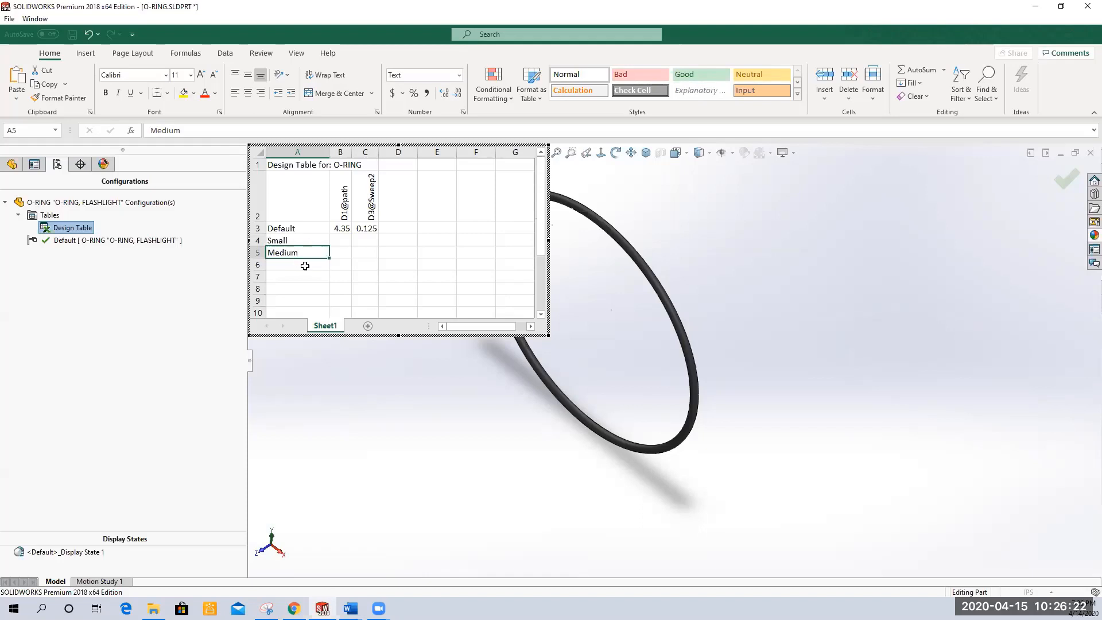
click(305, 266)
text(Large)
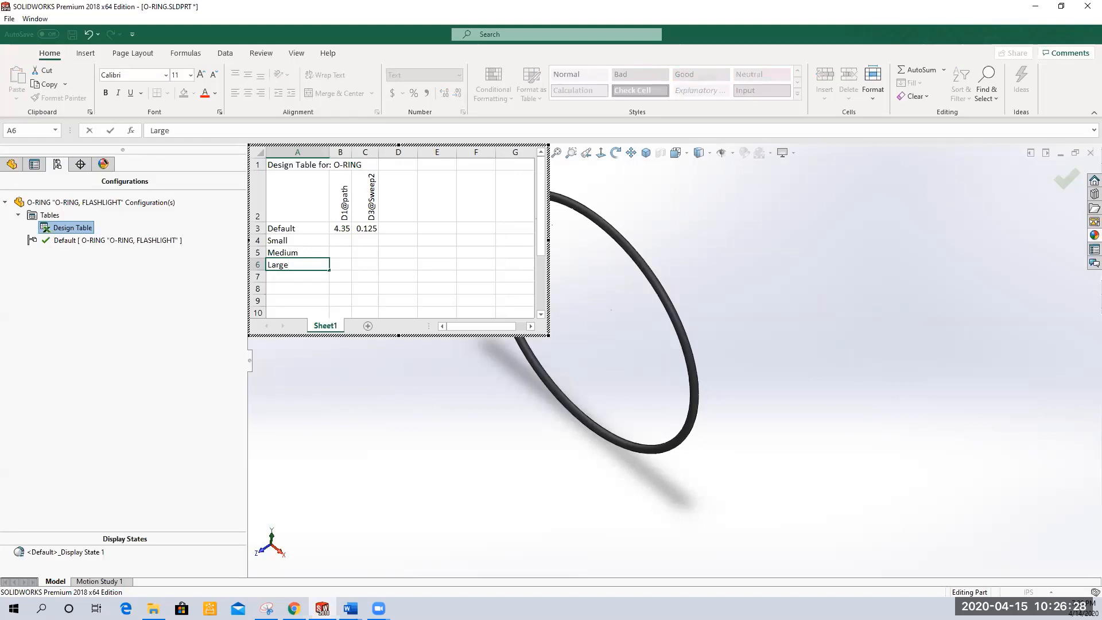
key(alt+Tab)
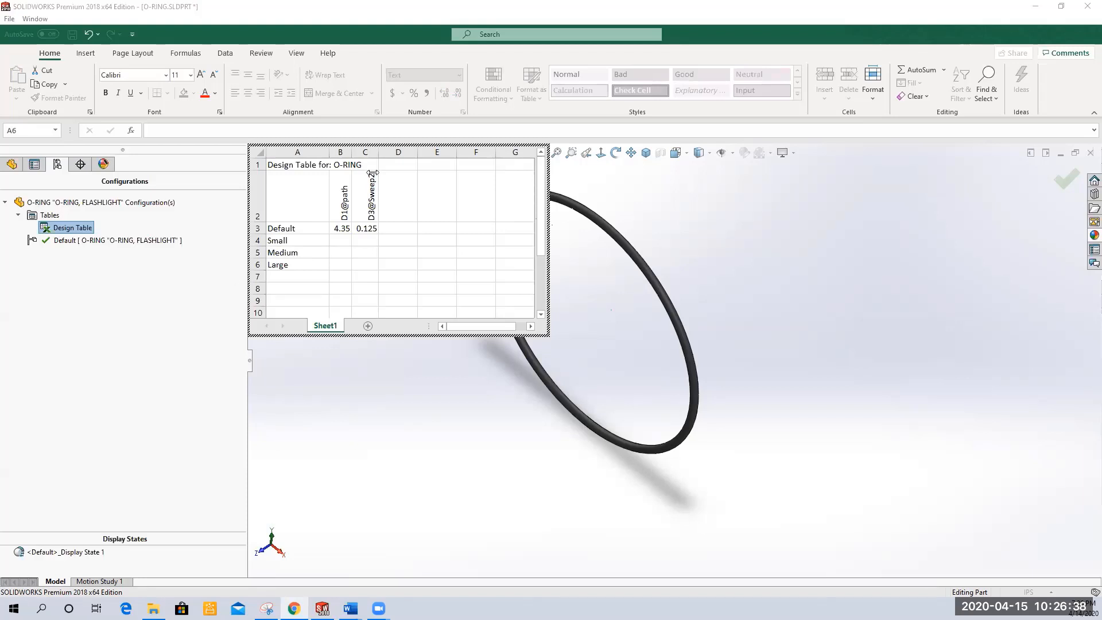
Widen the D1@path and D3@Sweep2 columns of the design table
drag(373, 164, 420, 164)
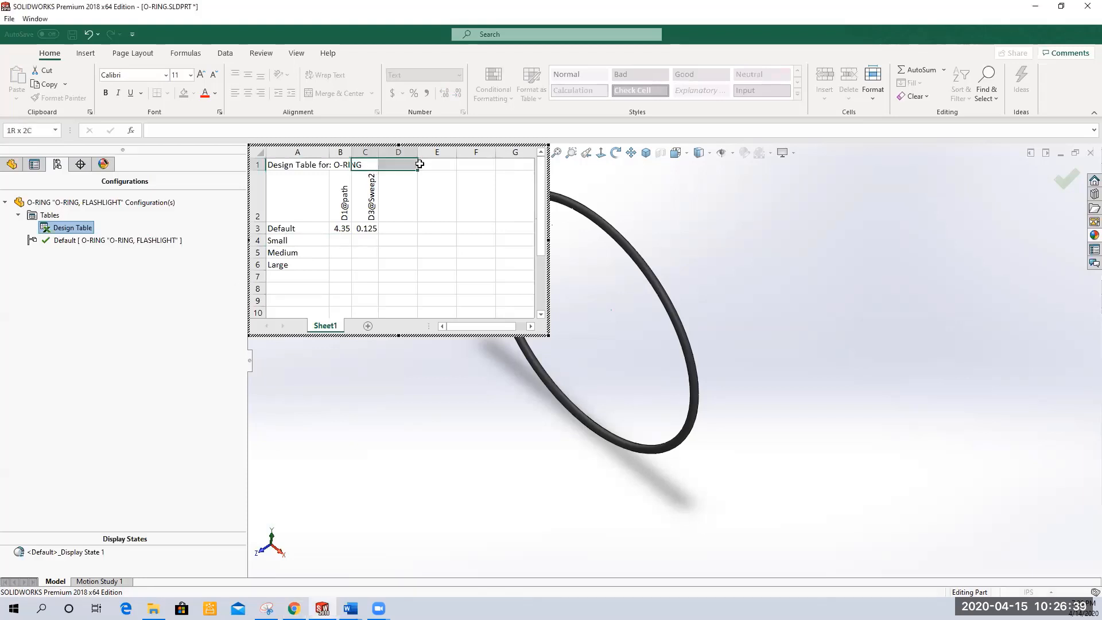
click(370, 152)
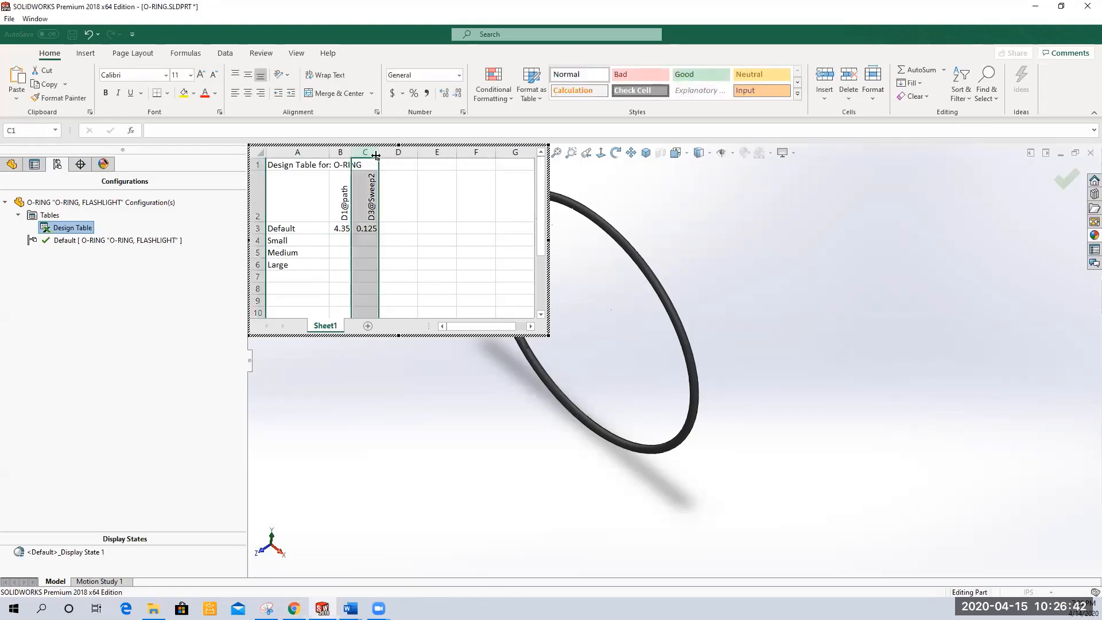
mouse_move(378, 153)
mouse_down()
mouse_move(411, 155)
mouse_move(376, 152)
mouse_move(386, 153)
mouse_up()
click(341, 152)
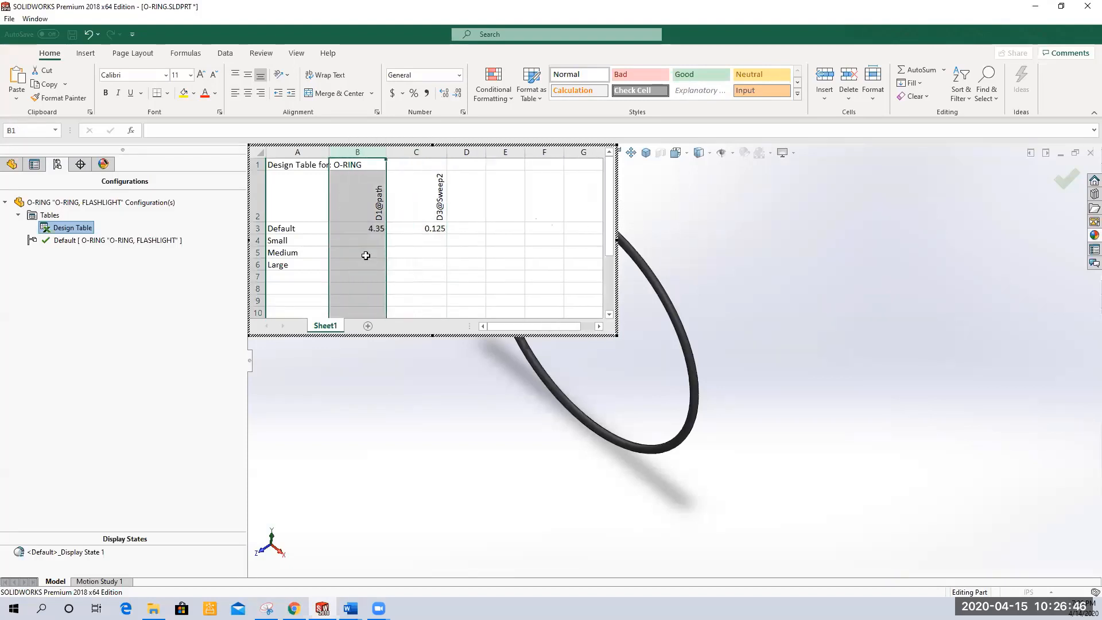
Enter 100mm for D1@path and 3mm for D3@Sweep2 in the Small row
click(356, 240)
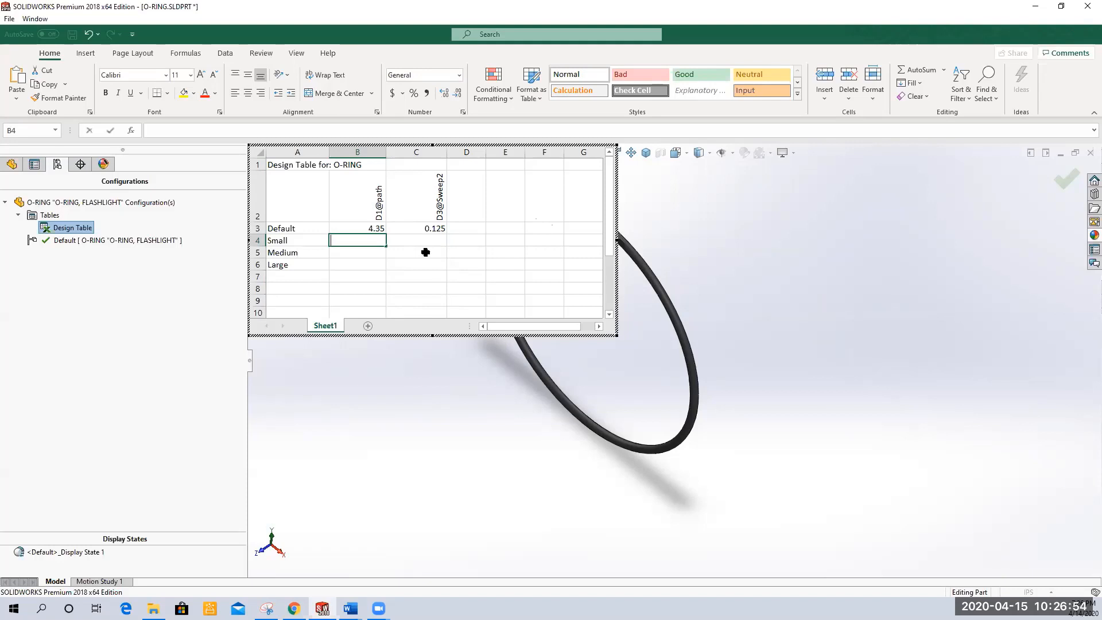
text(100mm)
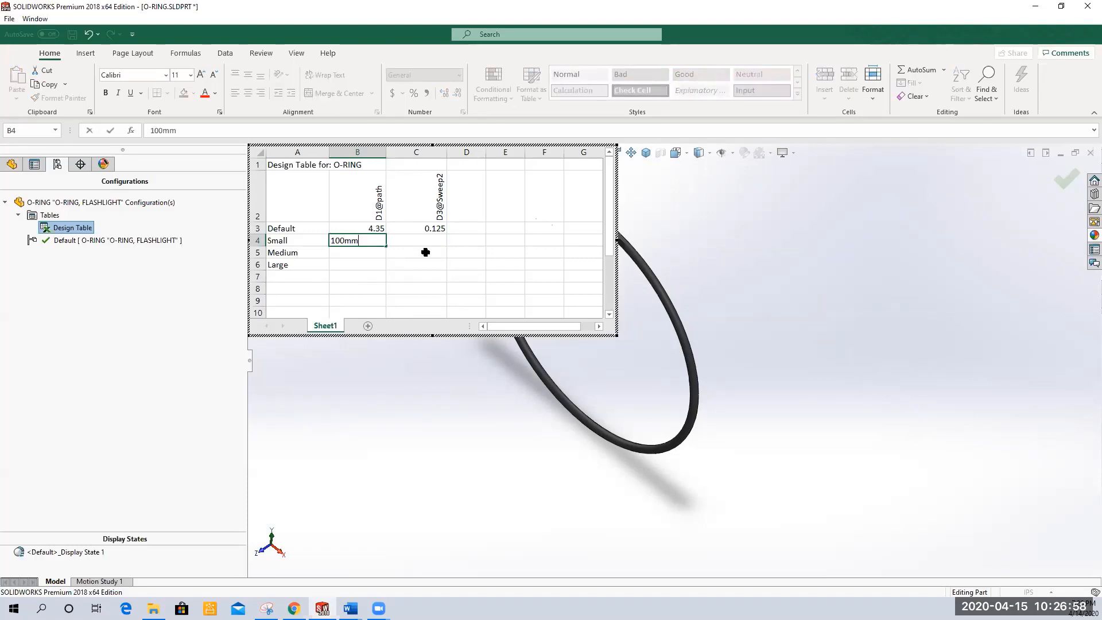
key(Tab)
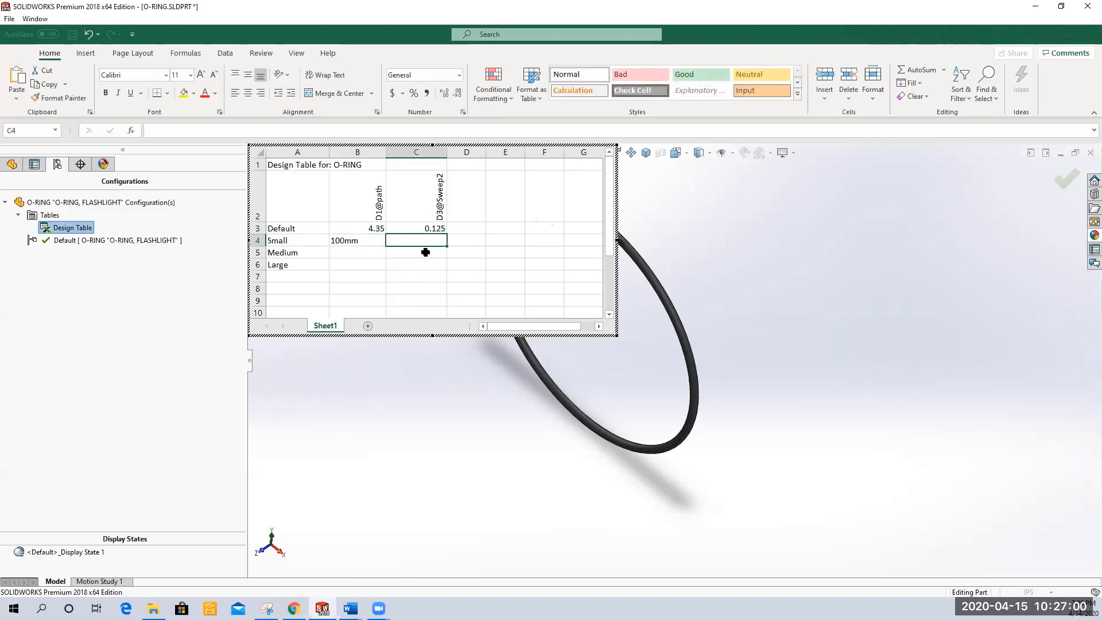
text(3mm)
key(Return)
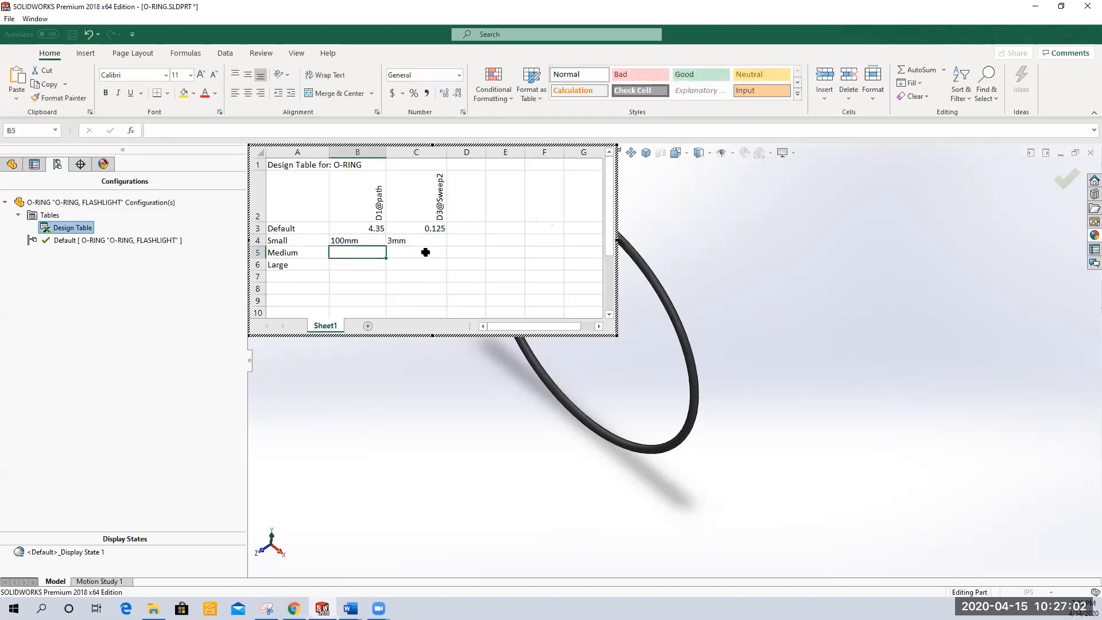
Enter 150mm for D1@path and 4mm for D3@Sweep2 in the Medium row
text(1)
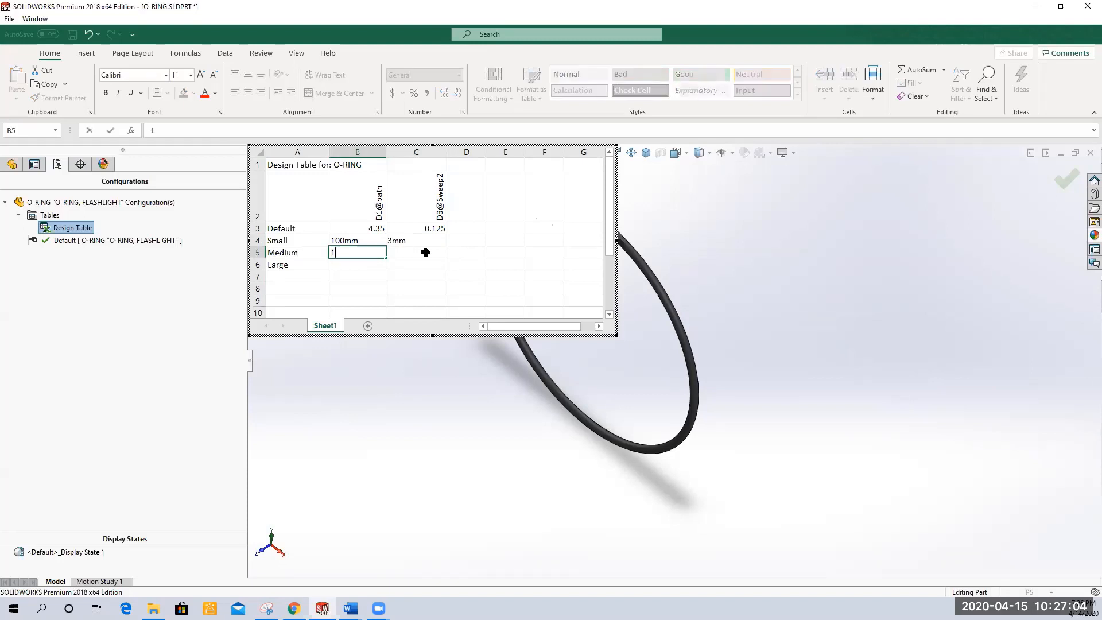
text(50,,)
key(BackSpace)
text(mm)
key(Tab)
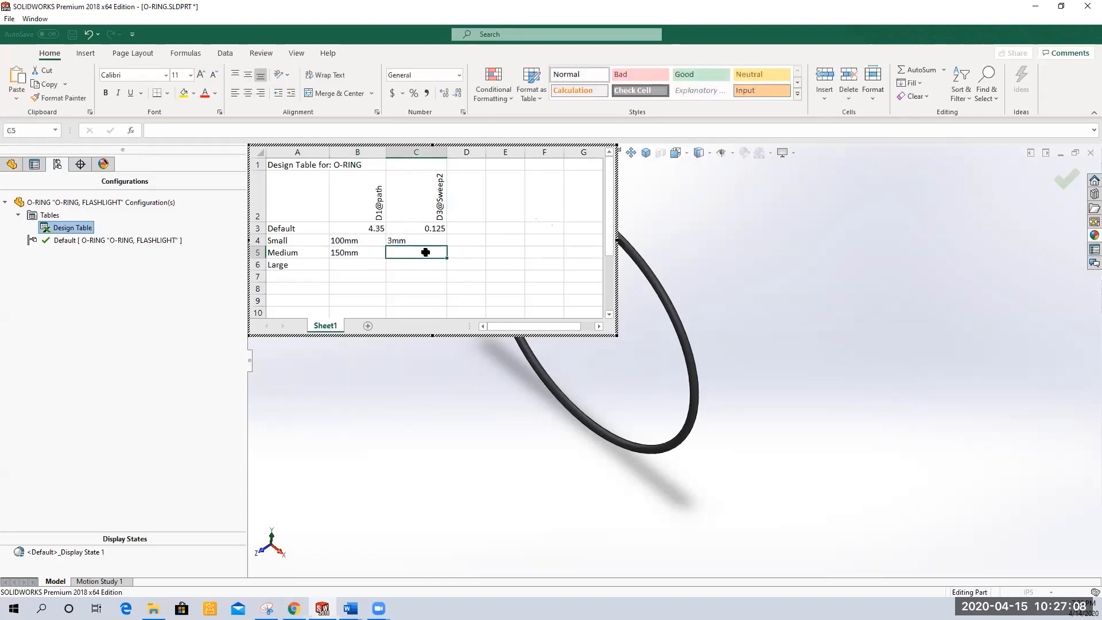
text(4mm)
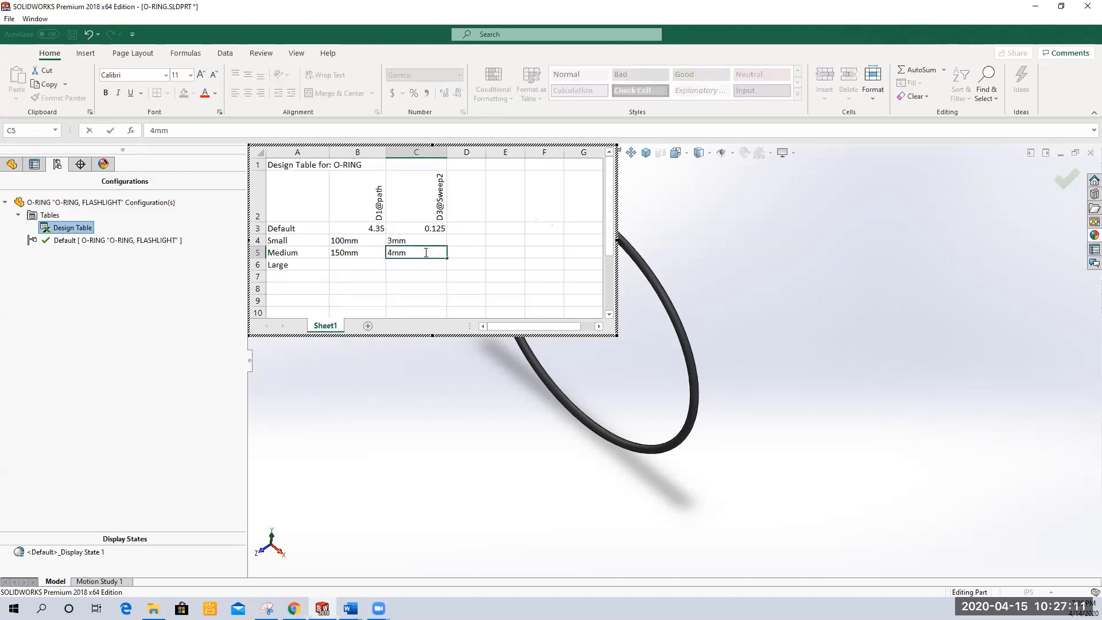
key(Return)
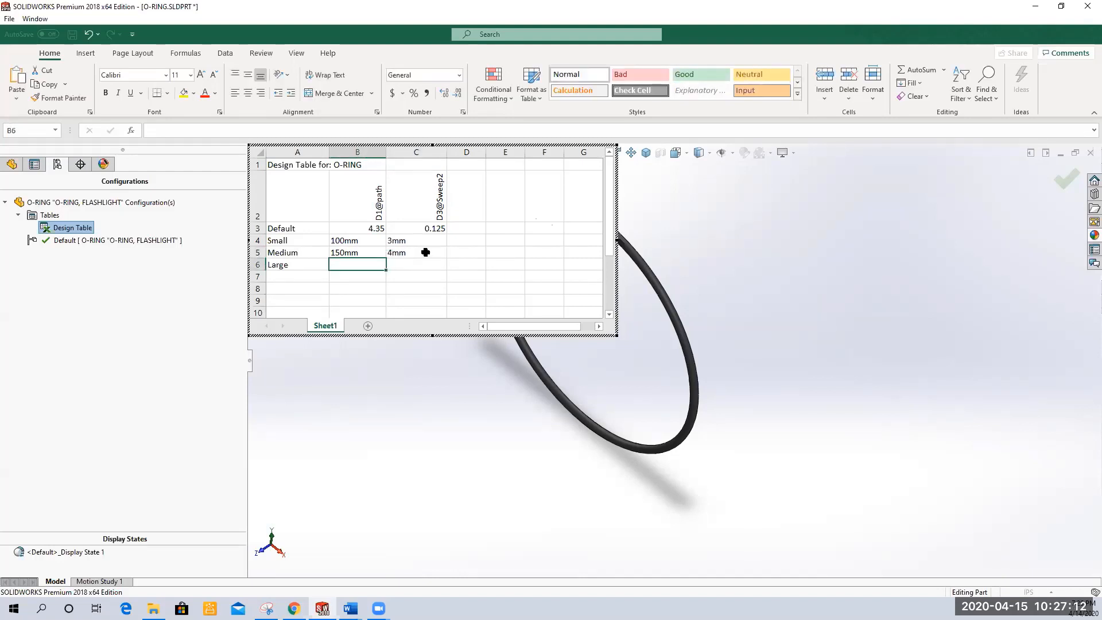
Enter 200mm for D1@path and 5mm for D3@Sweep2 in the Large row, then close the design table
text(200mm)
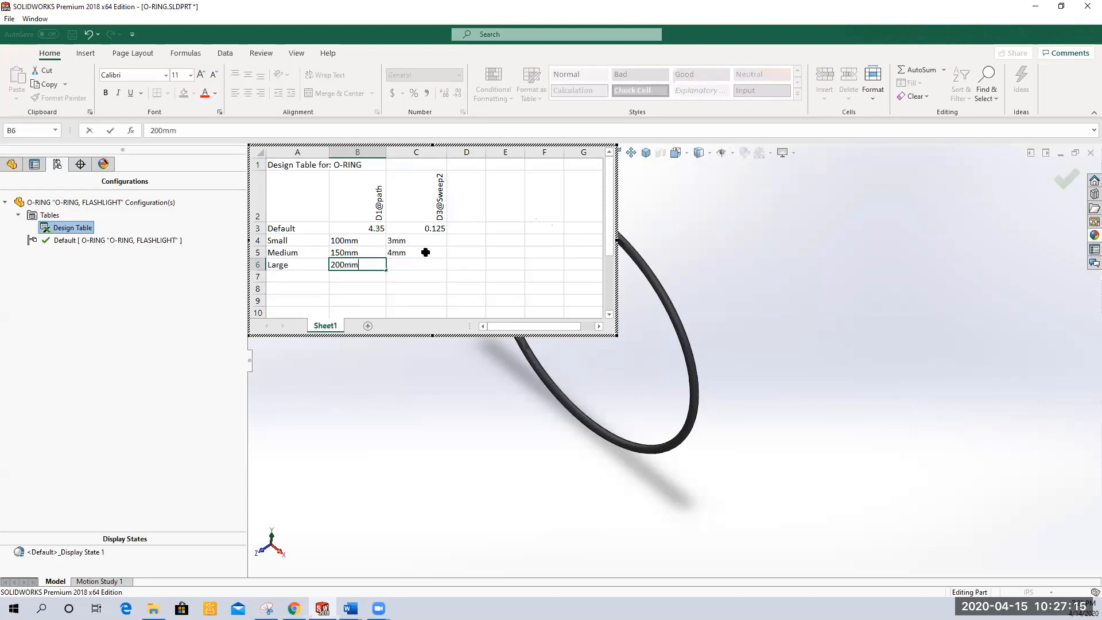
key(Tab)
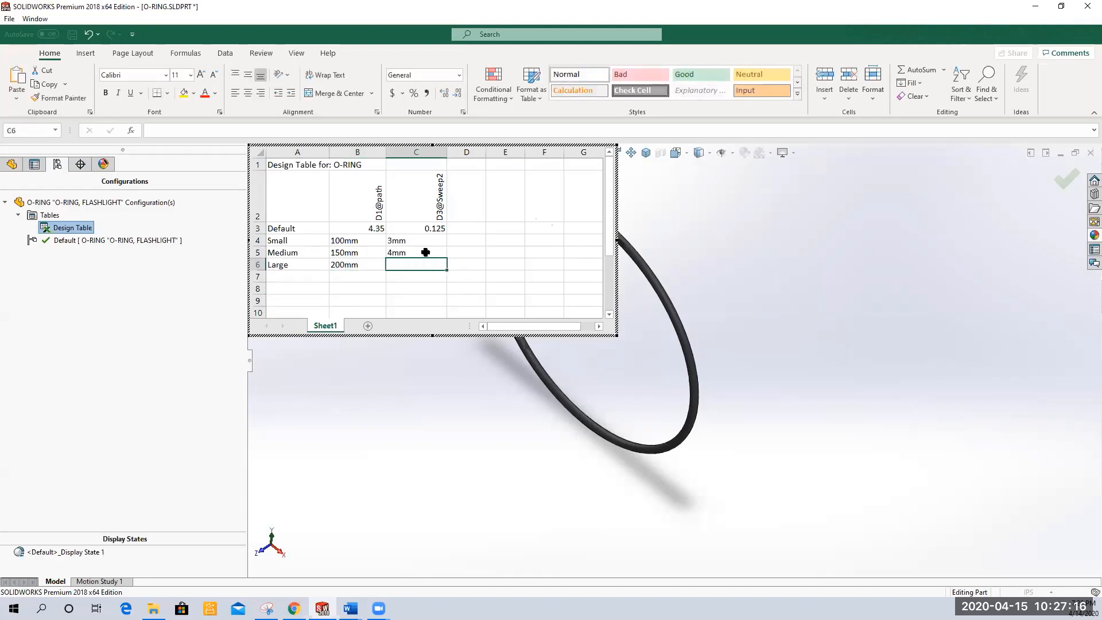
text(5mm)
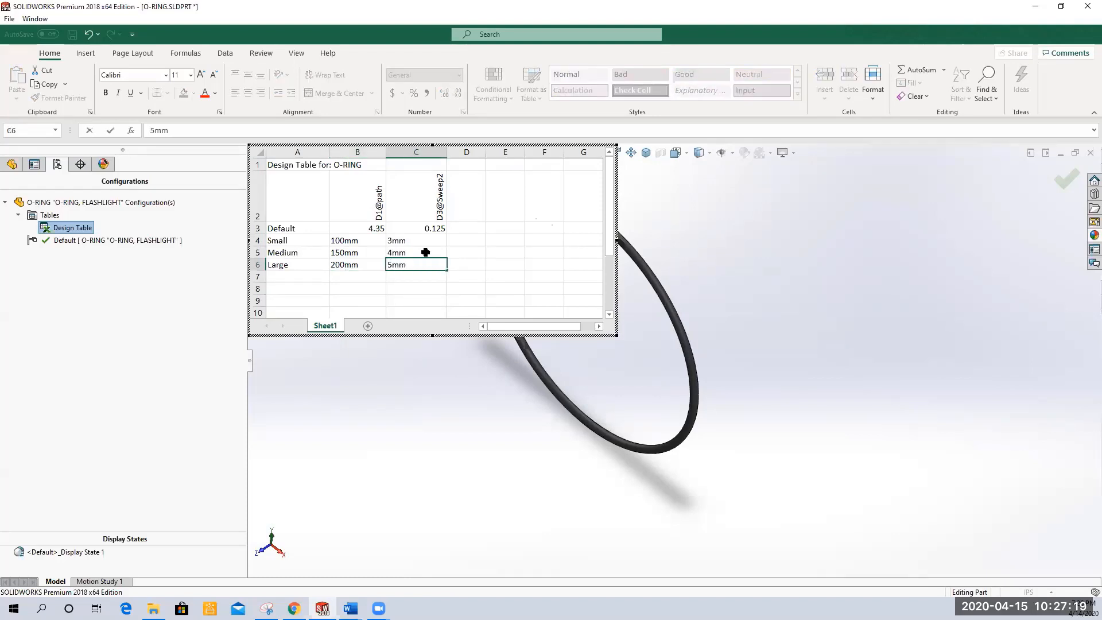
key(Return)
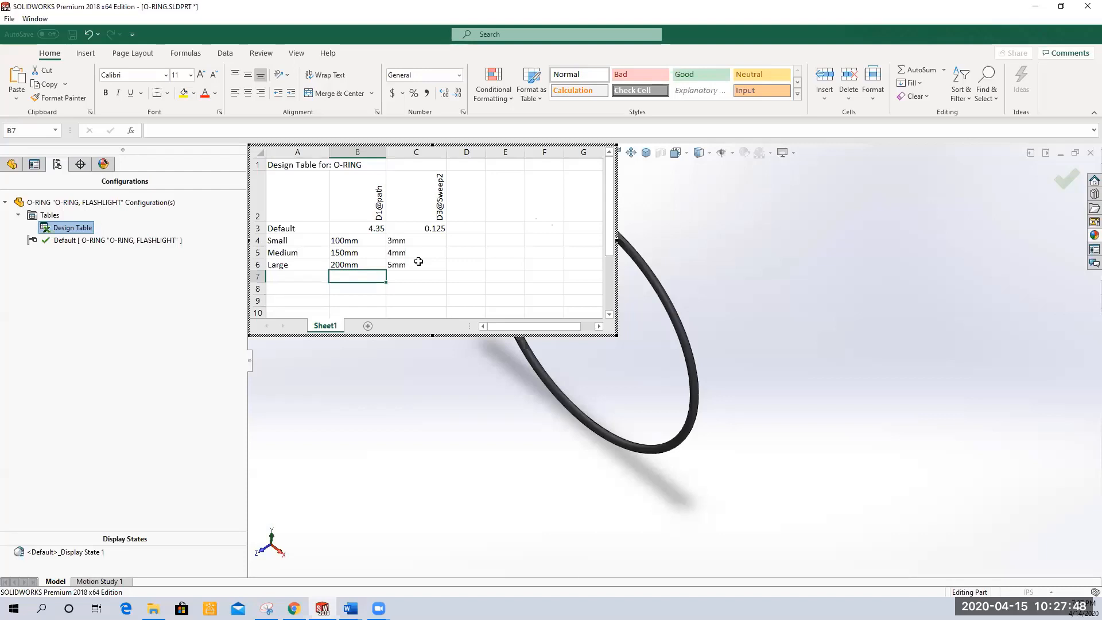
click(736, 226)
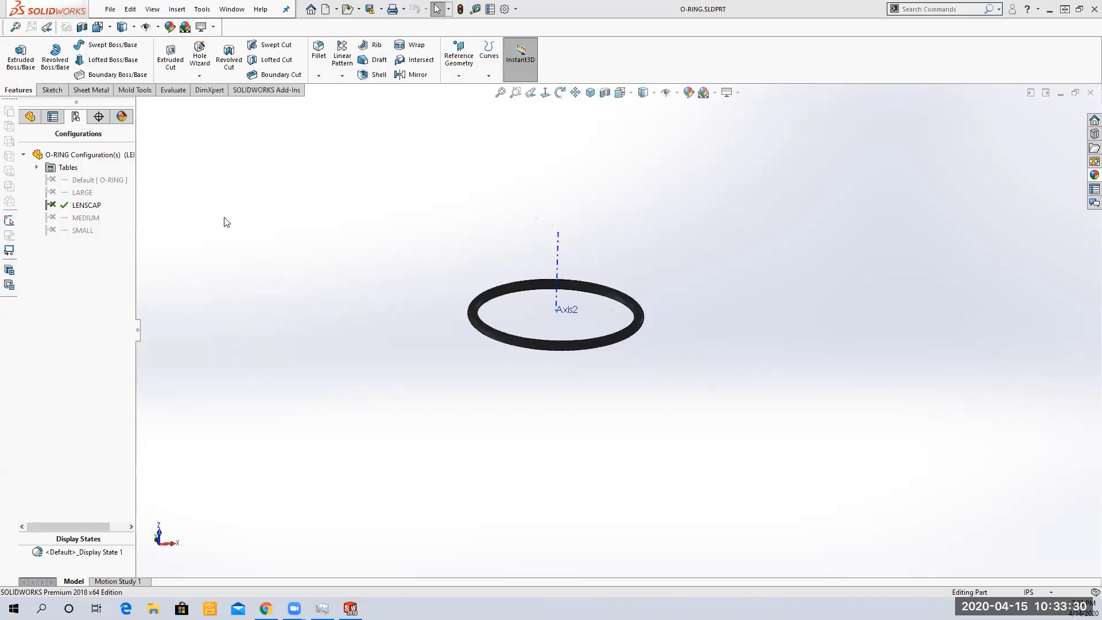
Activate the Large, Medium and Small configurations in turn to compare the O-ring sizes
click(82, 192)
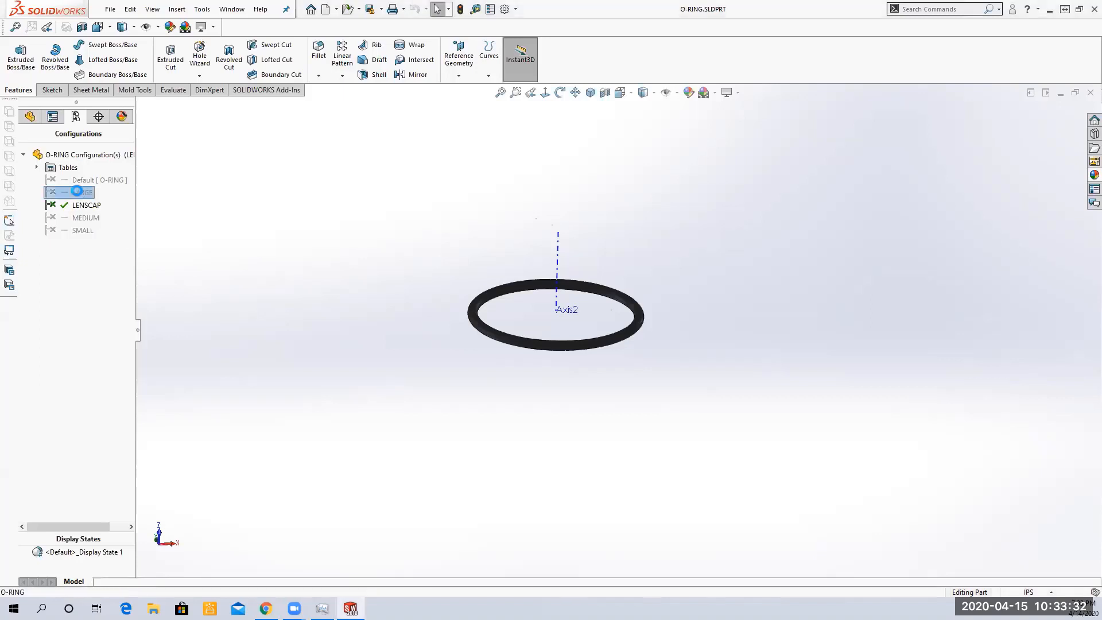
double_click(86, 217)
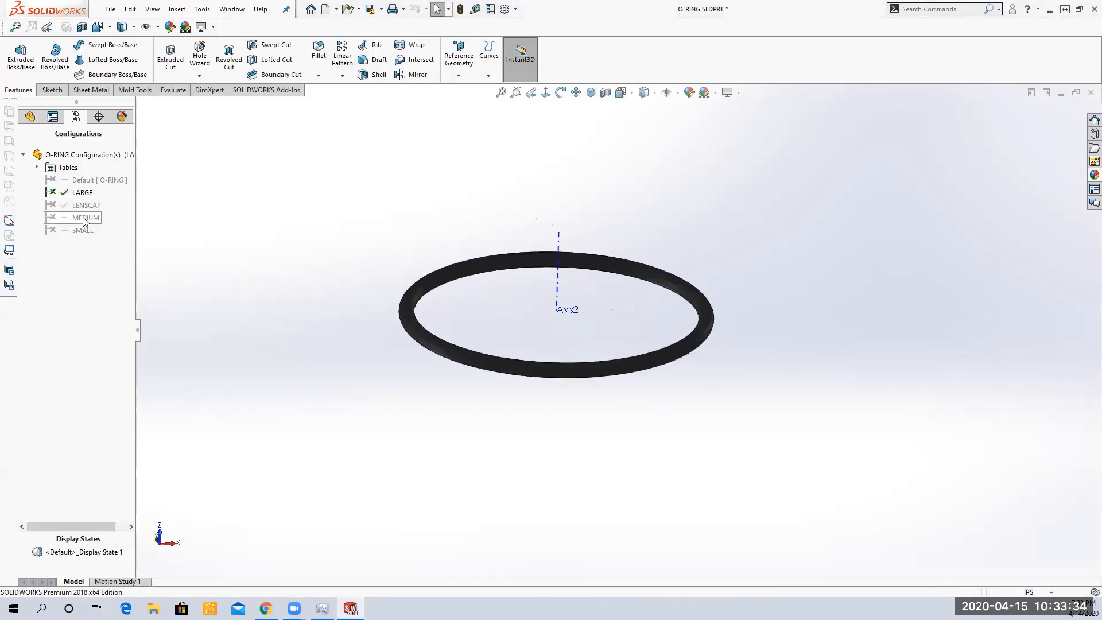
double_click(99, 231)
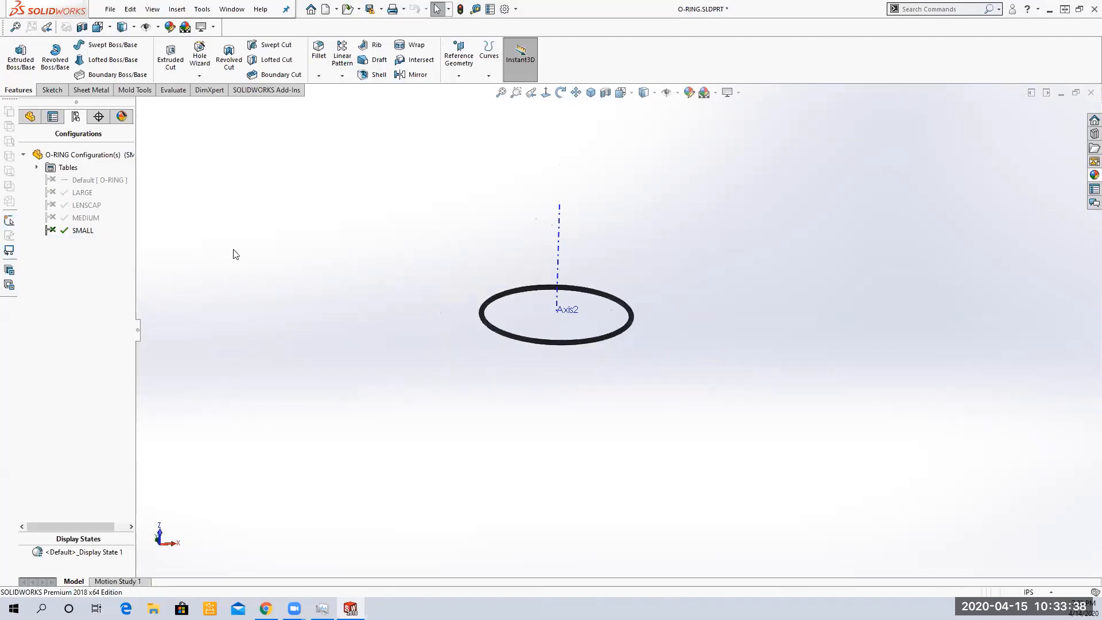
Hide Axis2 from the FeatureManager design tree
click(30, 116)
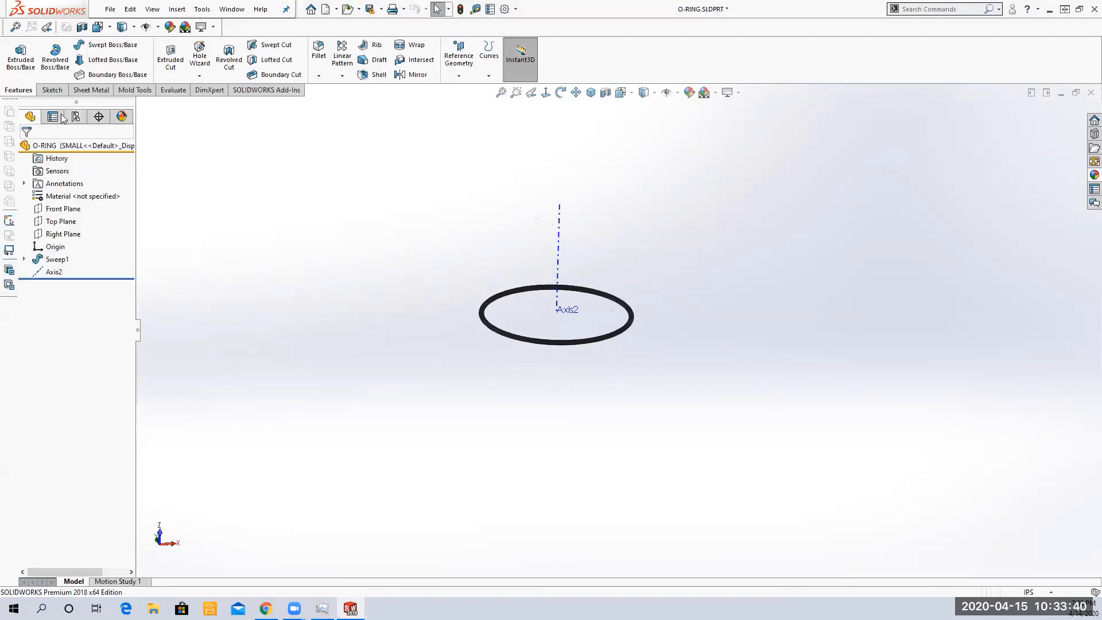
right_click(57, 273)
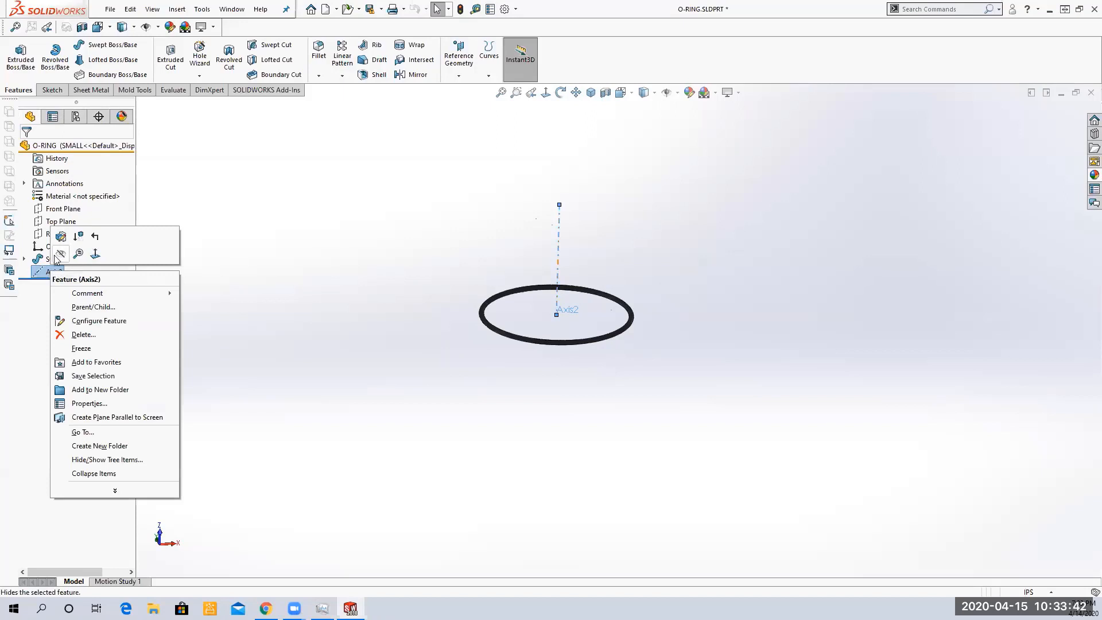
click(59, 260)
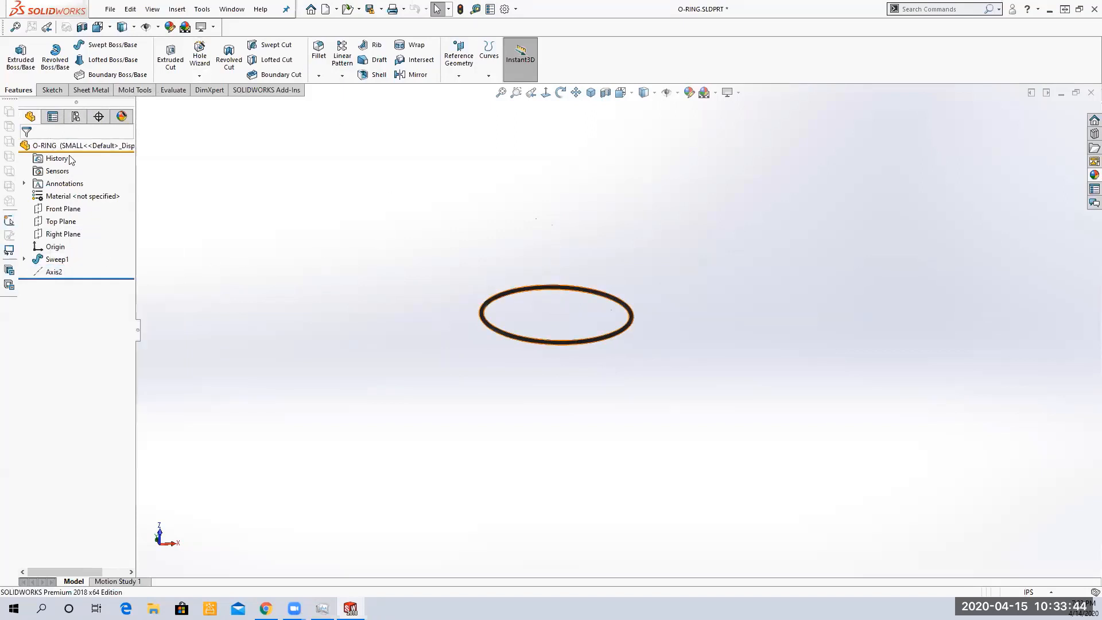
Return to the configurations and cycle through Large, Medium and Small again to check each size
click(75, 118)
double_click(83, 193)
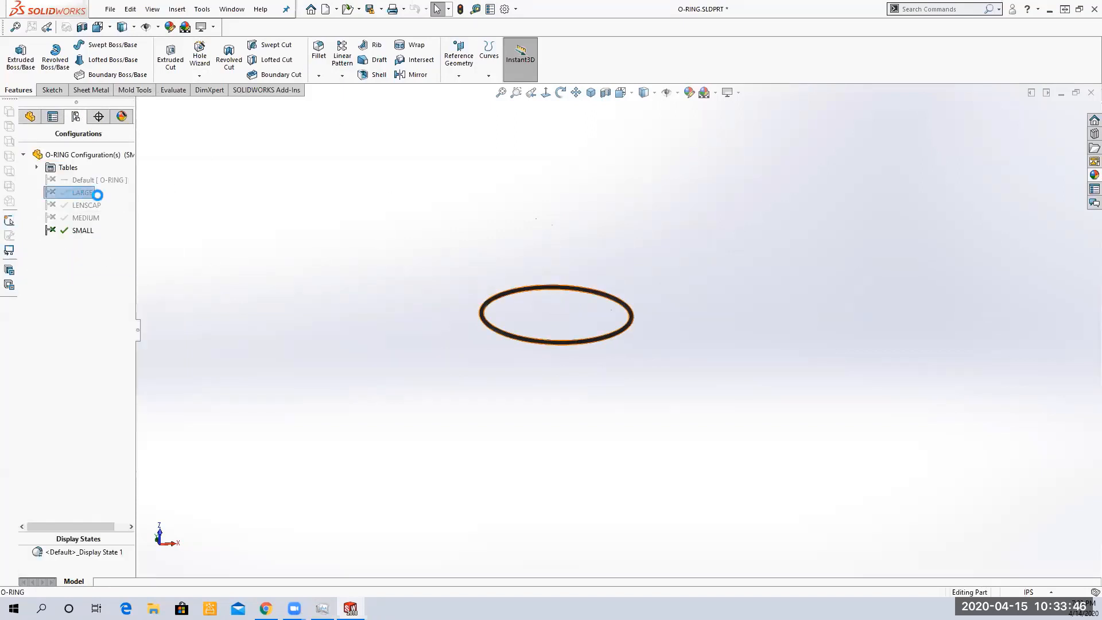
double_click(85, 218)
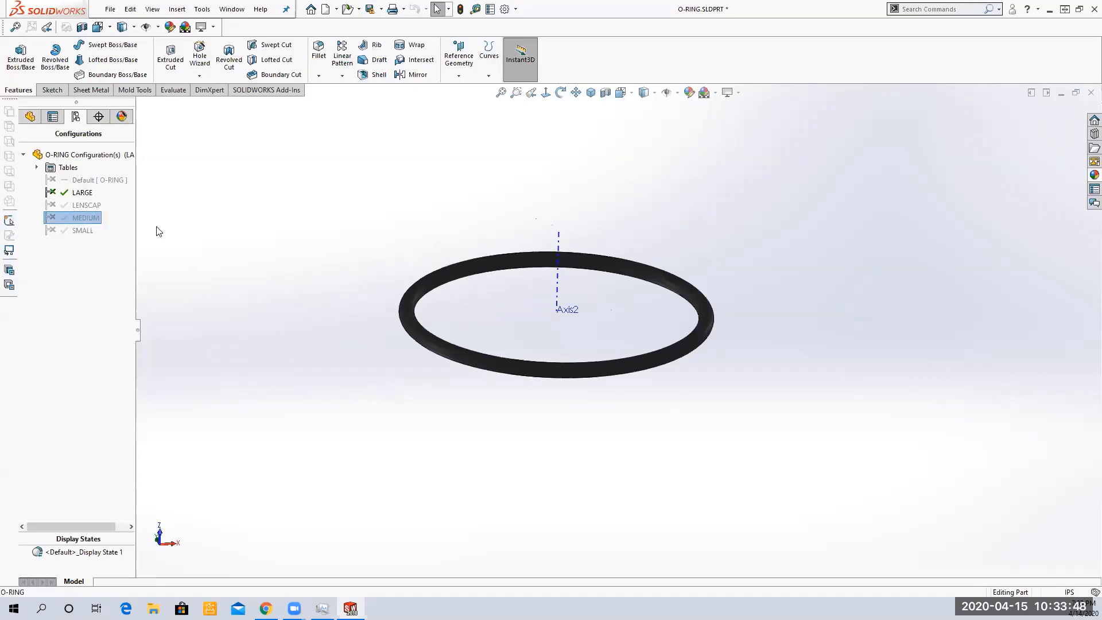
double_click(83, 230)
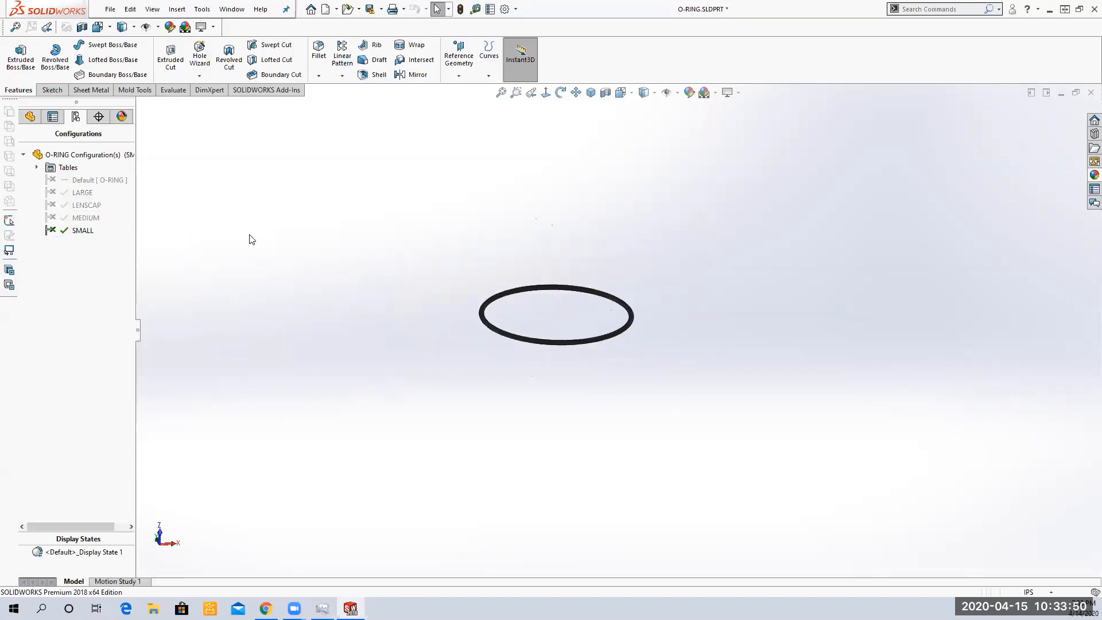
Open the embedded design table for editing, accept the add rows and columns dialog, and close the table
right_click(52, 170)
click(37, 167)
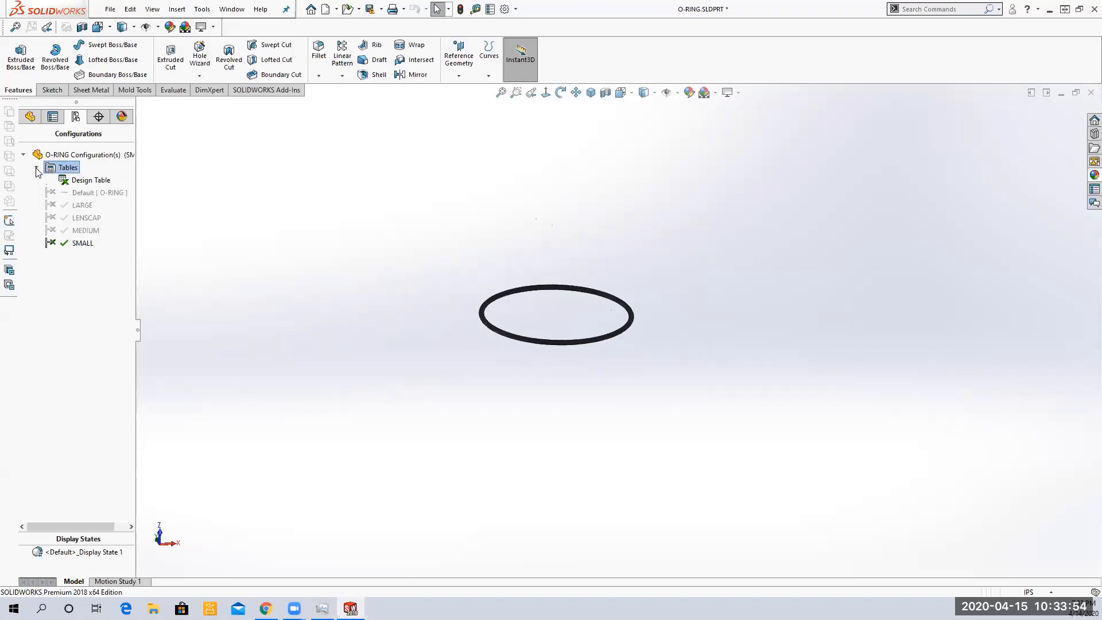
right_click(78, 181)
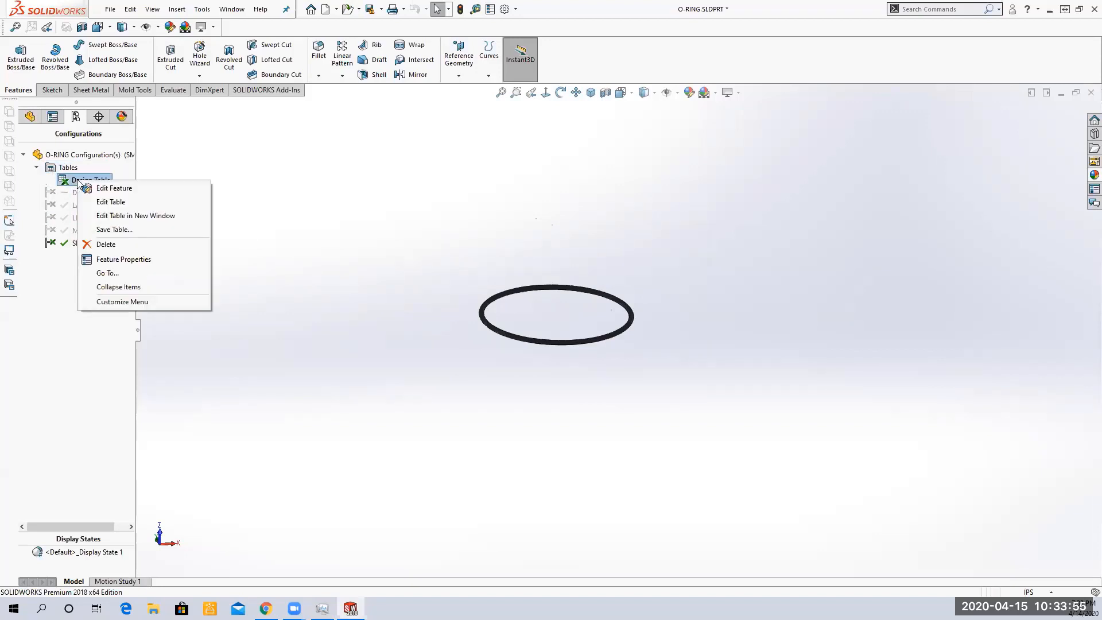
click(124, 203)
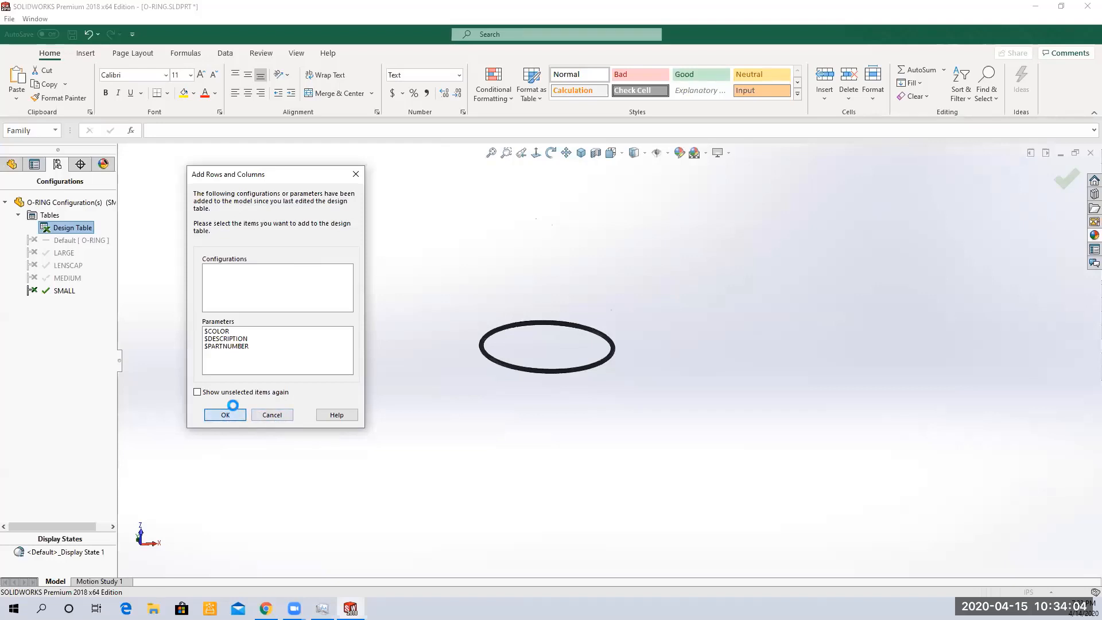
click(229, 414)
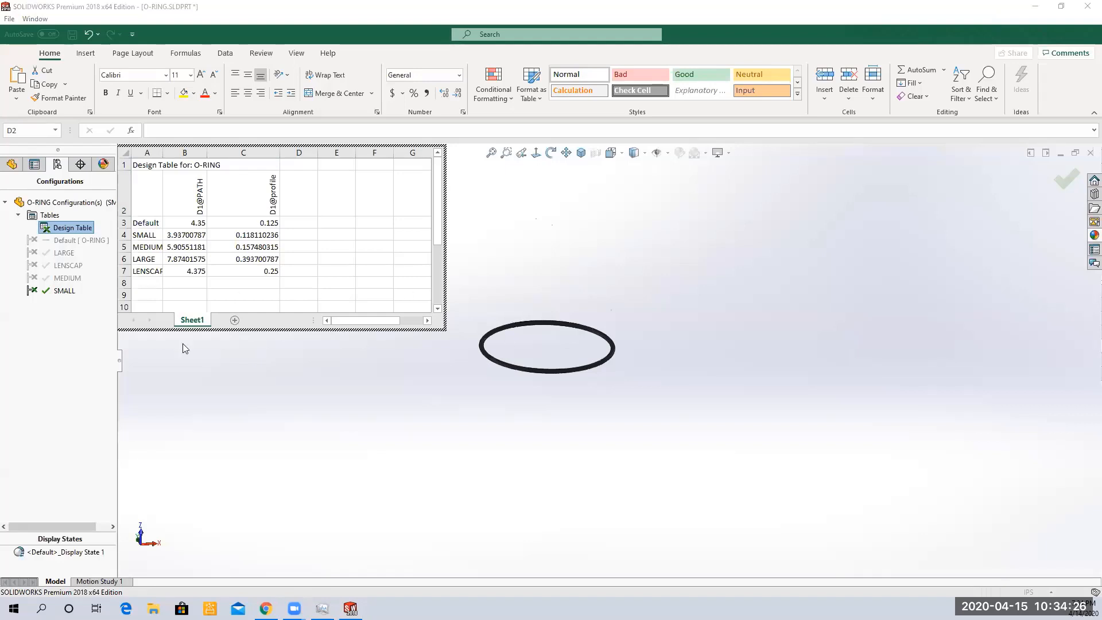
click(244, 379)
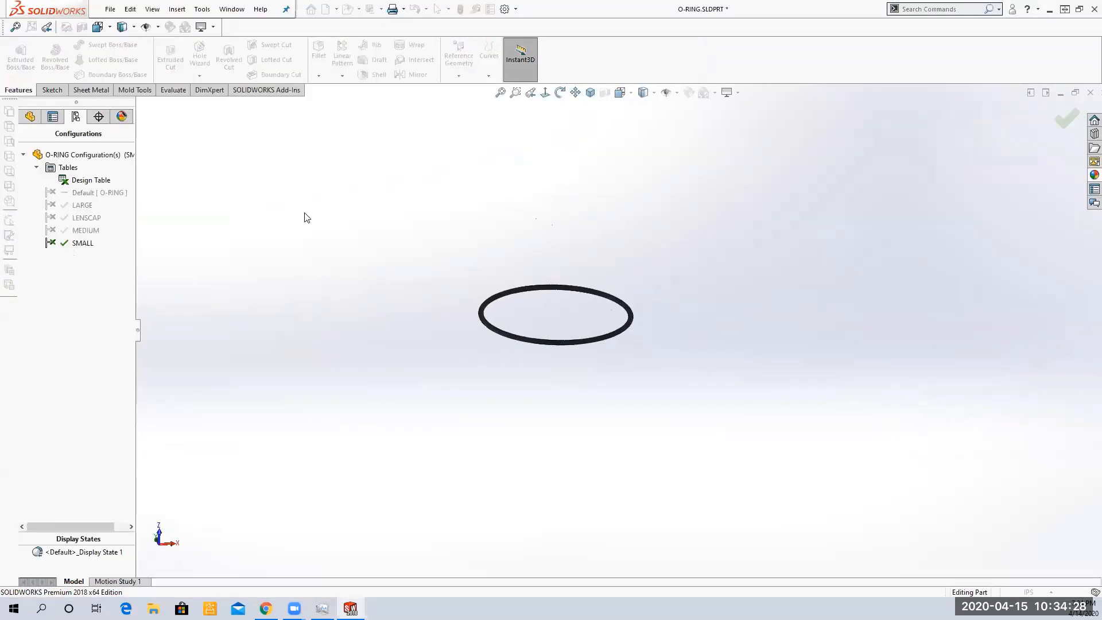
Switch between the feature tree and the configuration list and inspect the configurations' shortcut menus
click(30, 117)
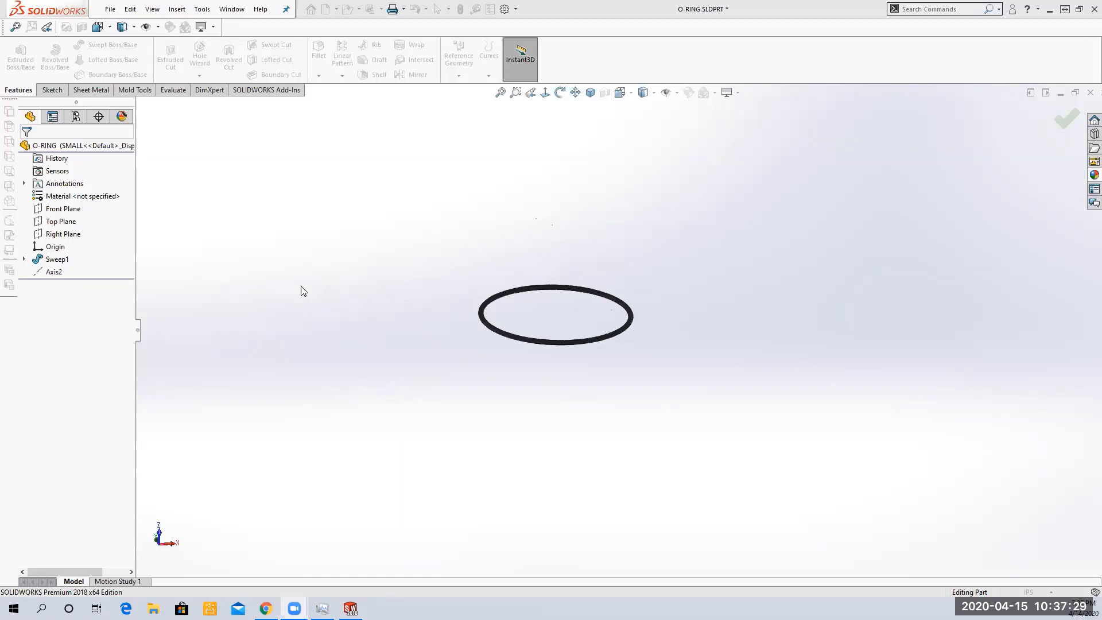
click(75, 117)
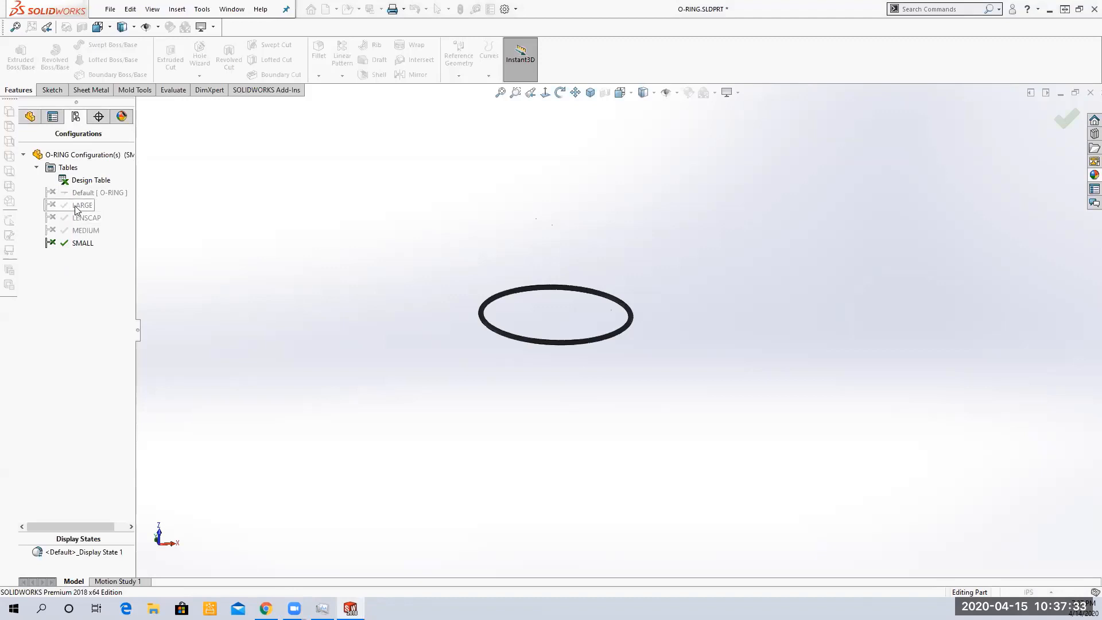
click(30, 117)
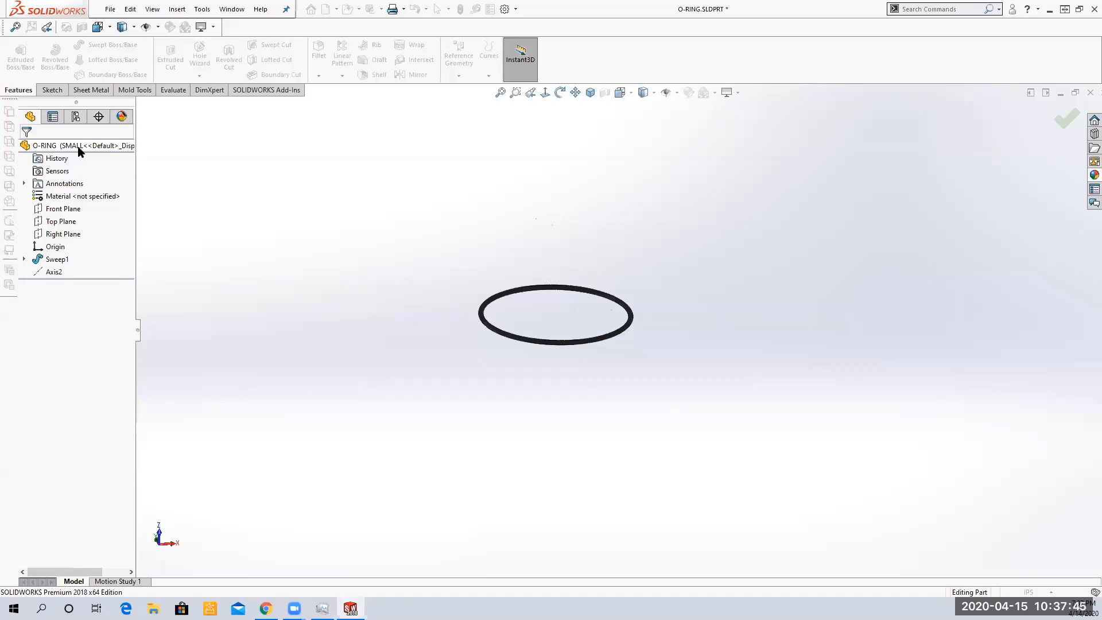
click(76, 117)
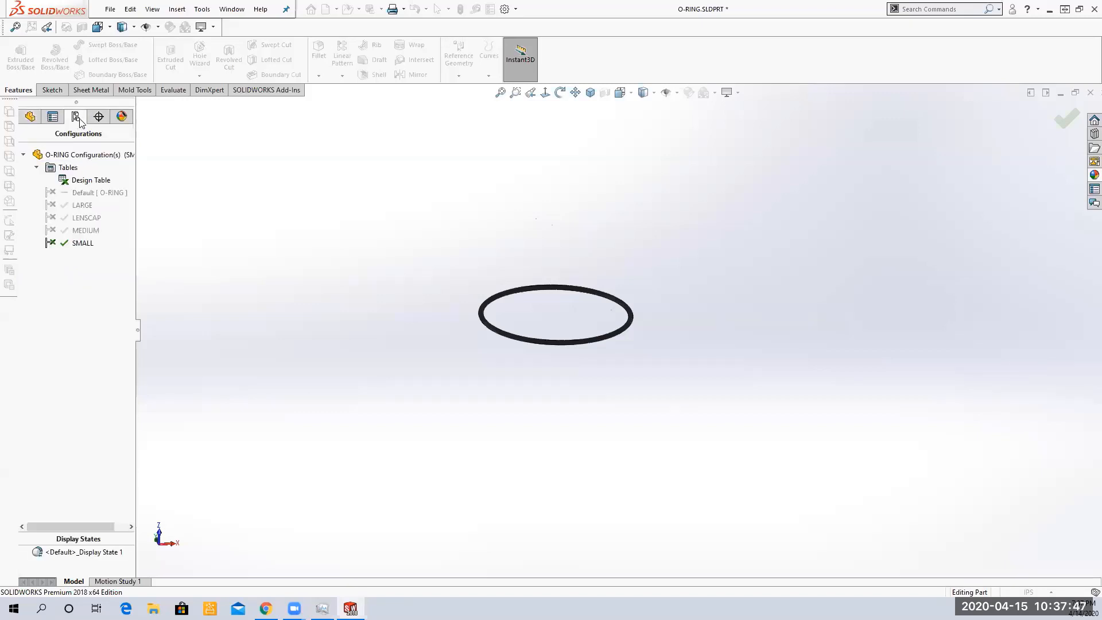
click(85, 231)
right_click(86, 235)
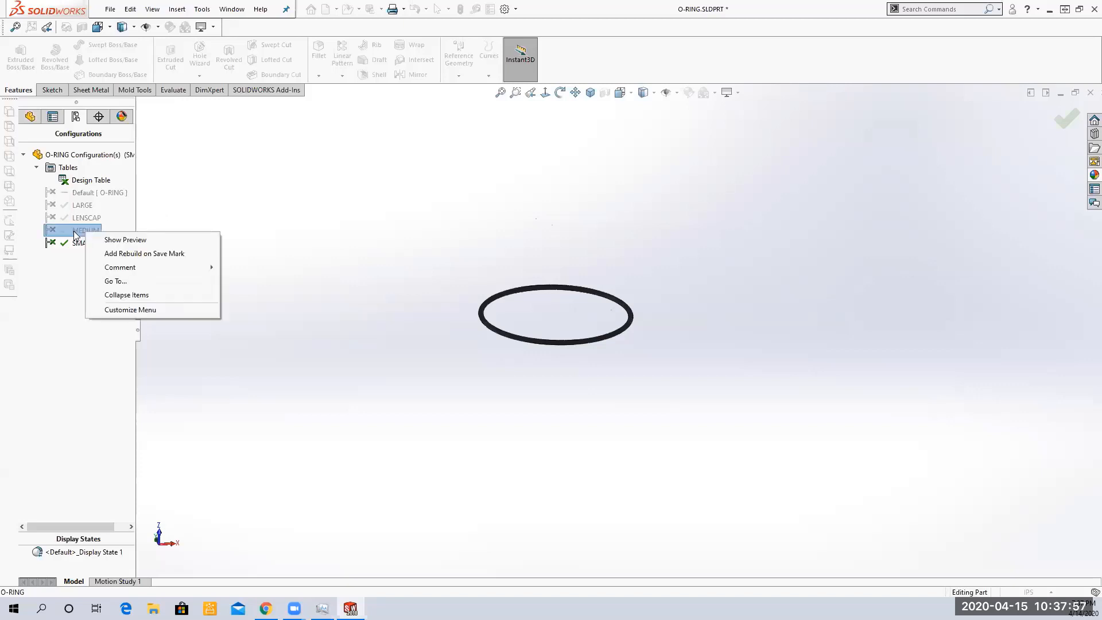
key(Escape)
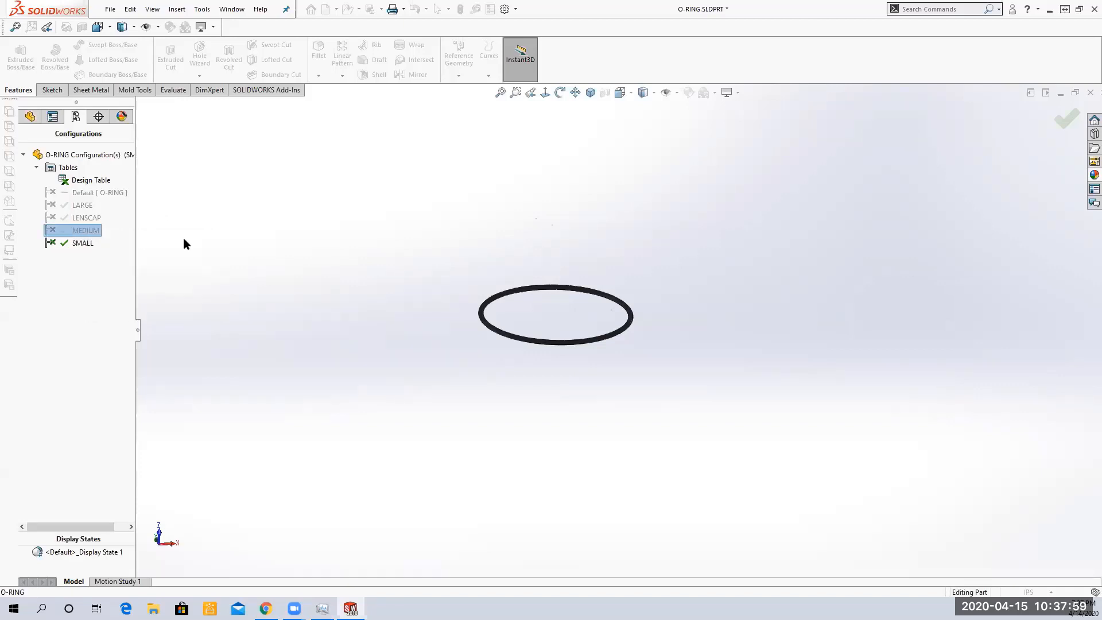
click(81, 206)
right_click(82, 208)
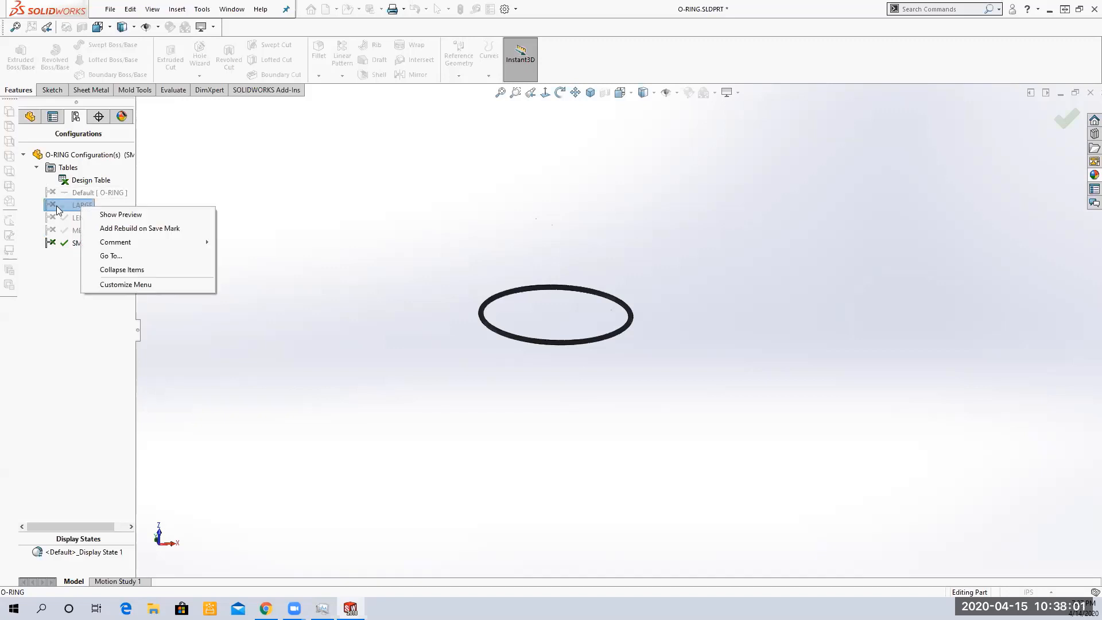
click(257, 206)
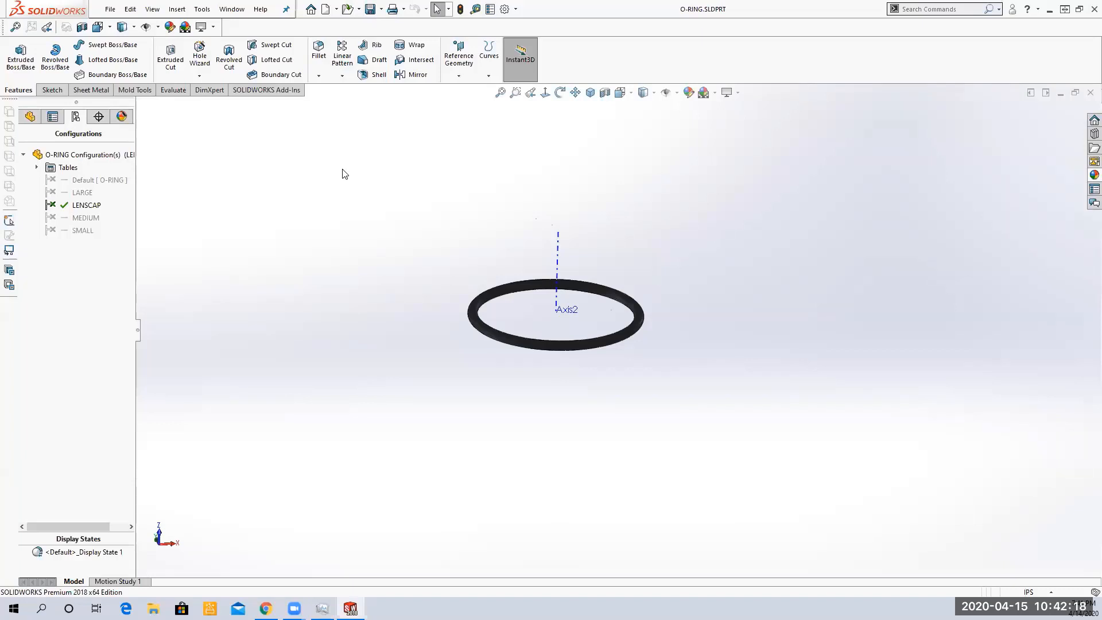
Save the O-ring part
click(381, 9)
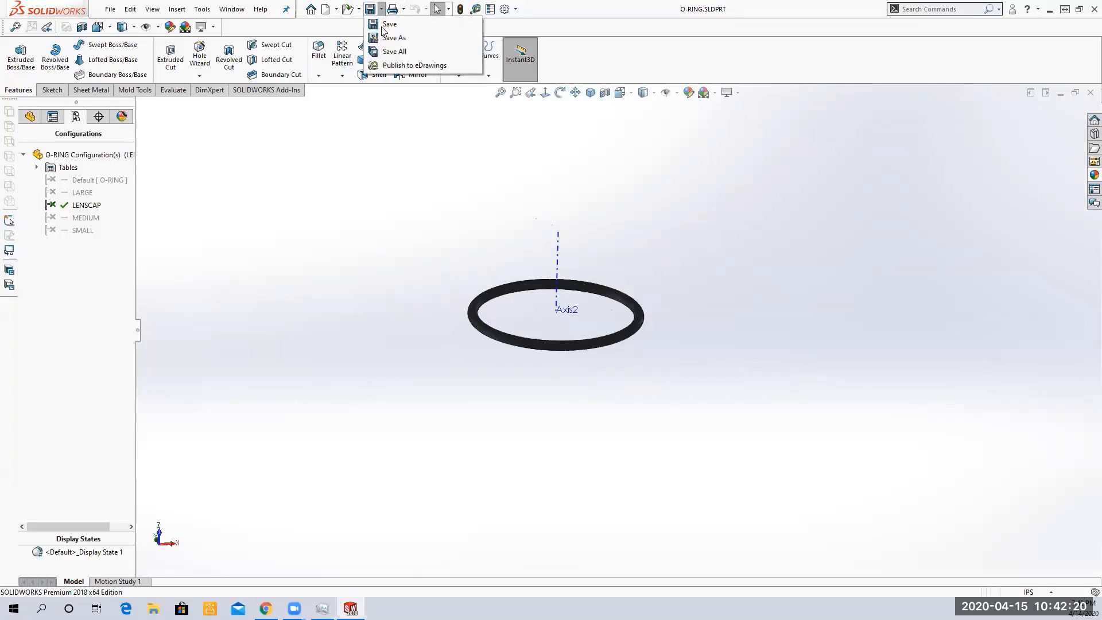
click(391, 23)
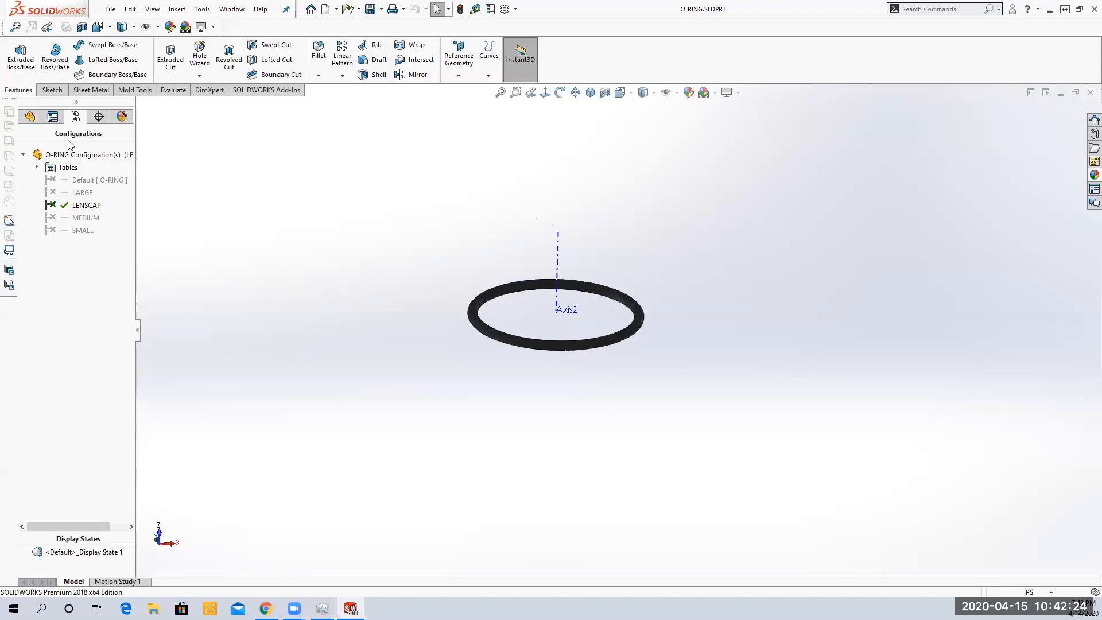
Activate the SMALL configuration, then switch to the LARGE configuration
click(29, 116)
click(76, 117)
right_click(78, 231)
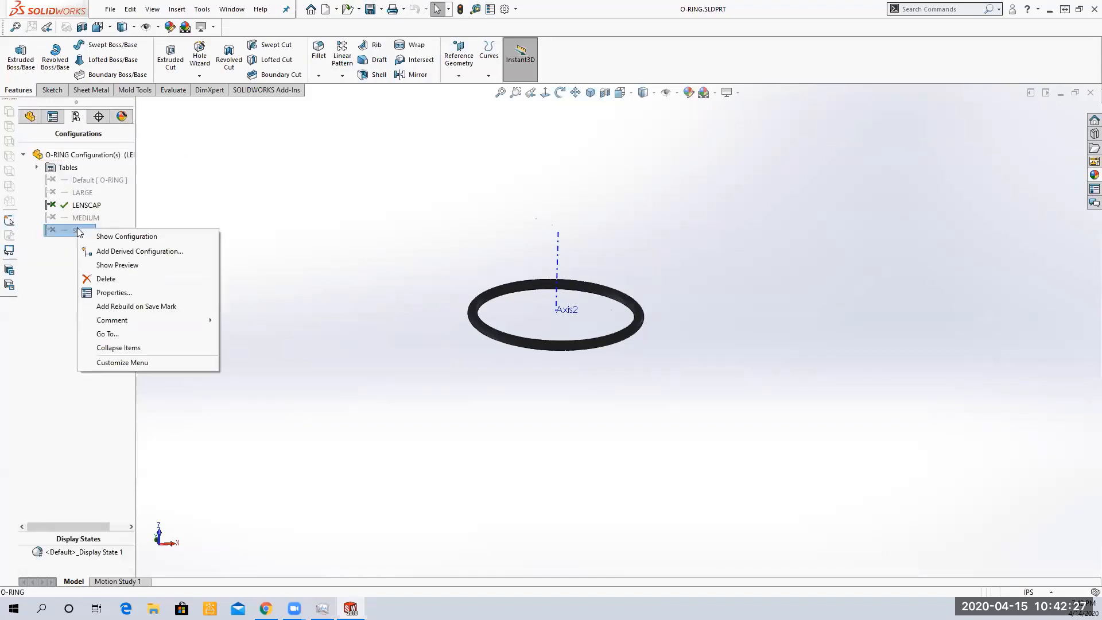
click(126, 236)
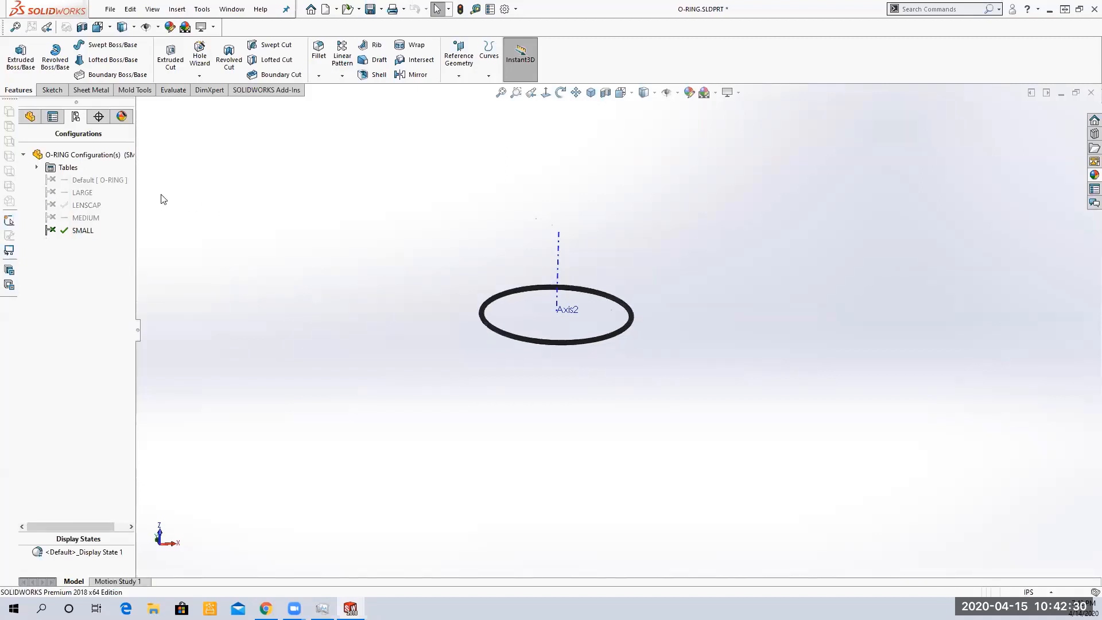
right_click(82, 195)
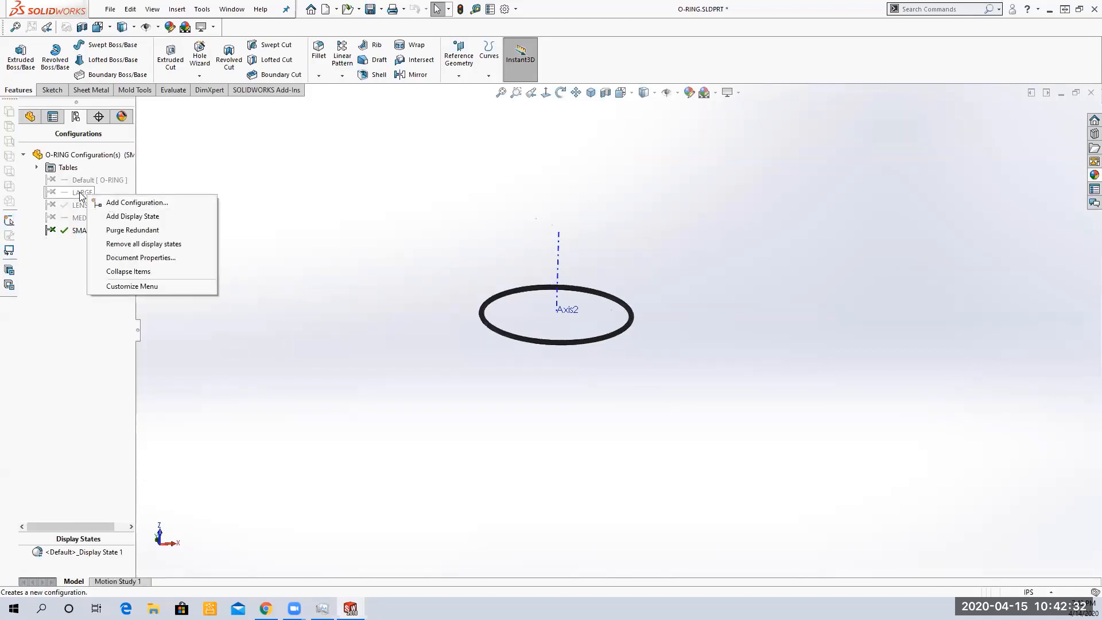
click(82, 193)
right_click(81, 193)
click(126, 200)
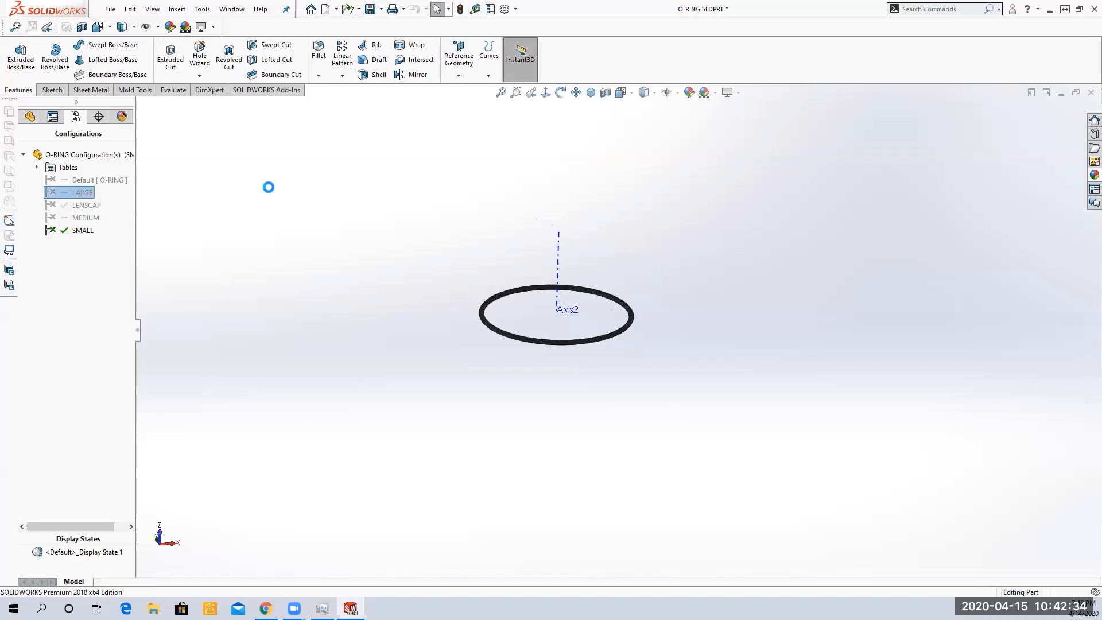
Hide Axis2 in the feature tree again and save the part
click(30, 117)
right_click(49, 273)
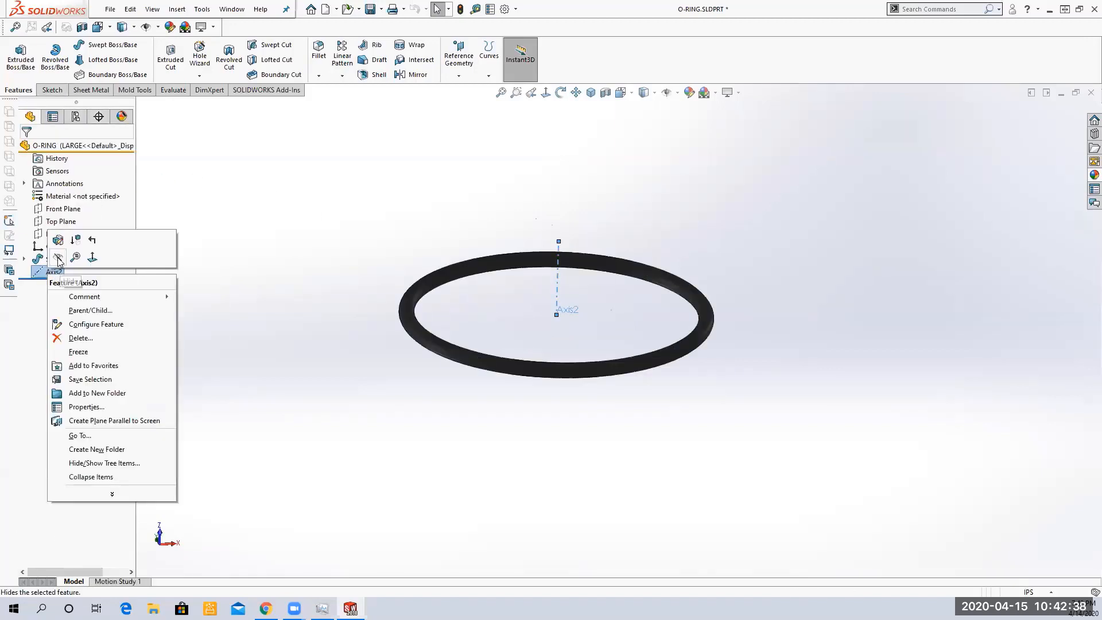
click(58, 257)
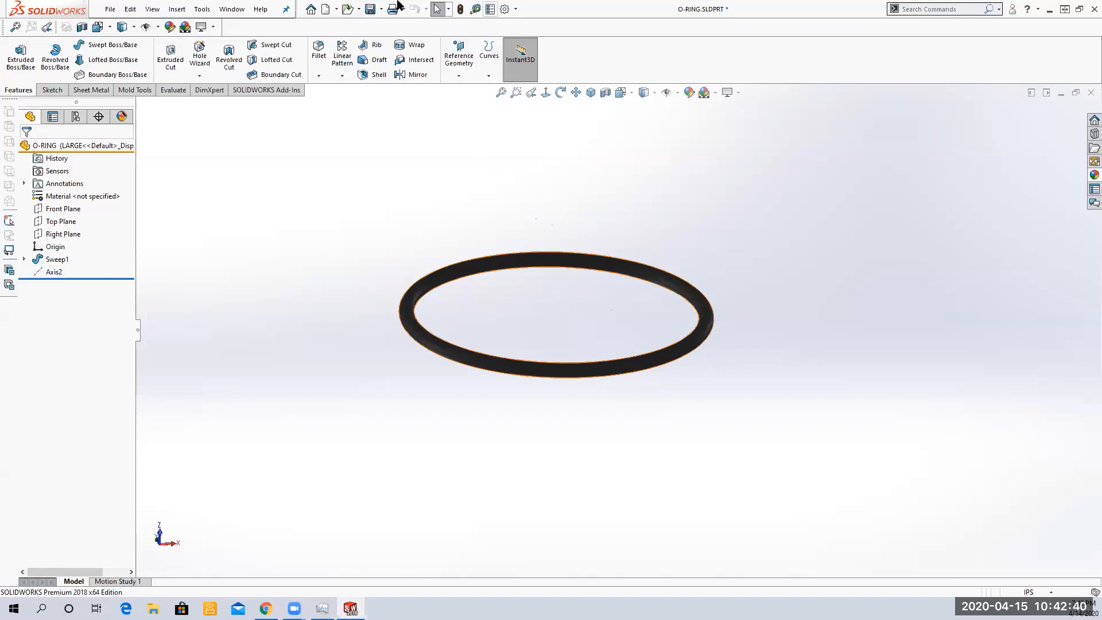
click(371, 8)
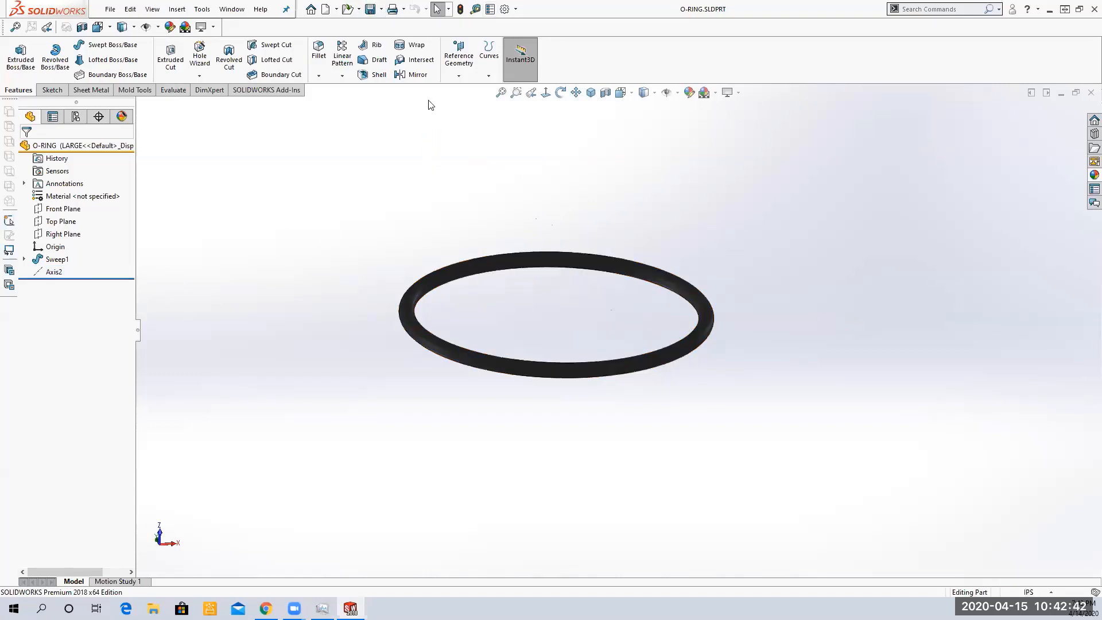
Make a new assembly from the O-ring part using the Assembly template
click(336, 10)
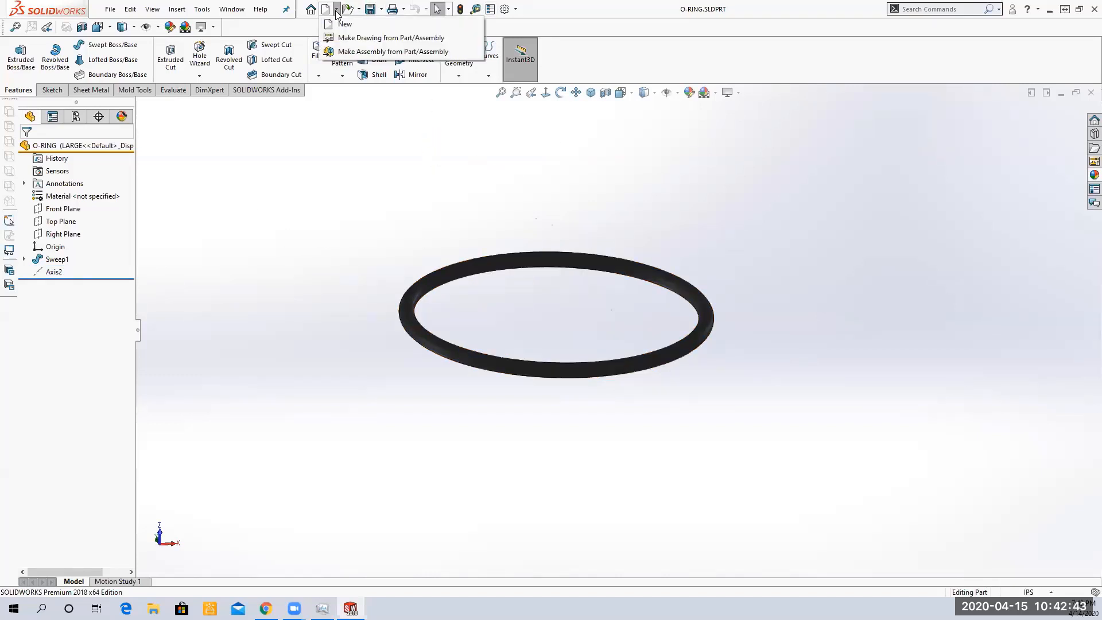
click(361, 52)
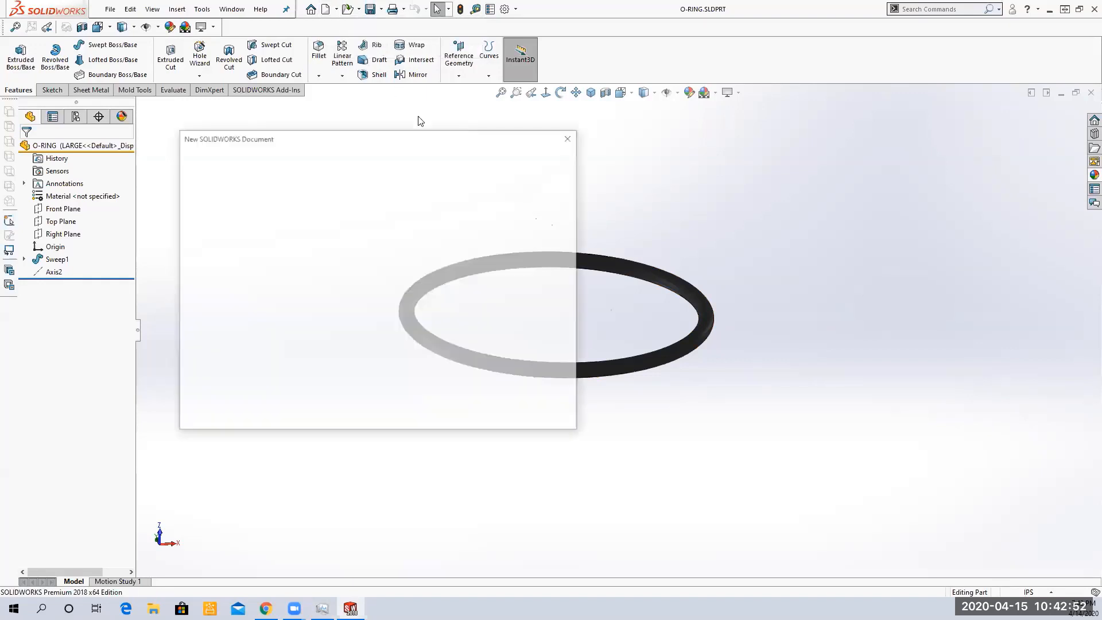
click(208, 182)
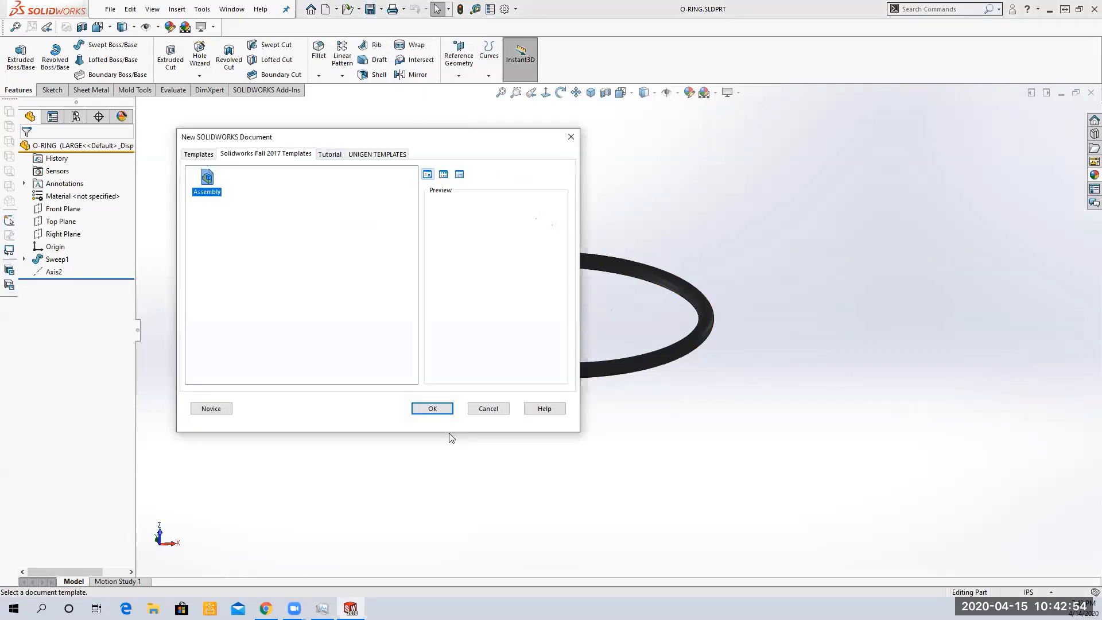
click(433, 406)
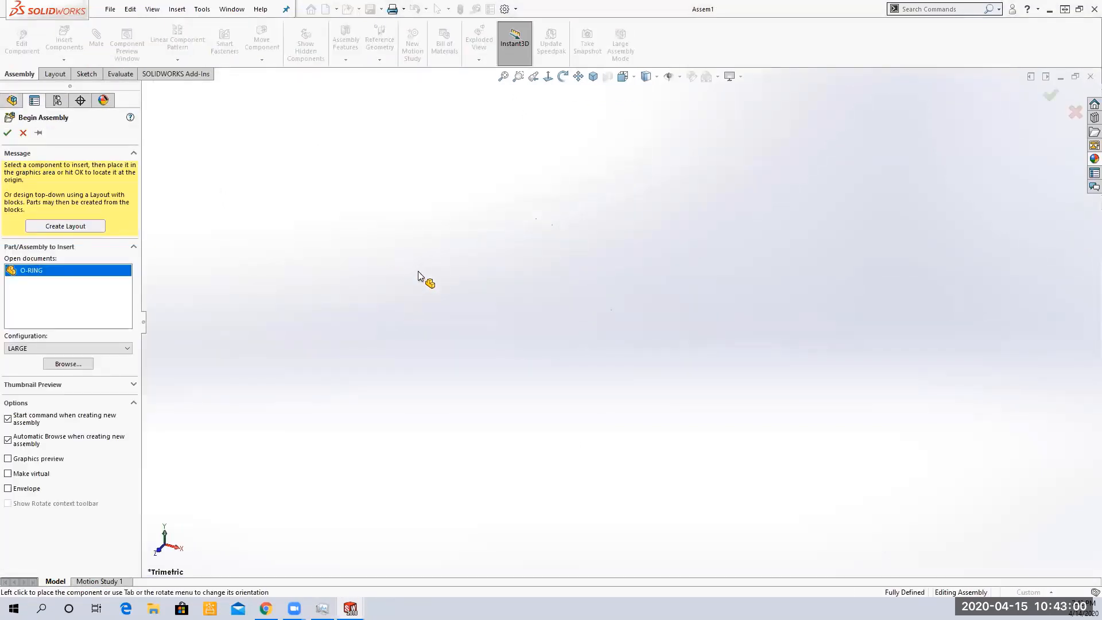
Place the O-ring in the assembly and copy it twice to get three O-rings side by side
click(351, 262)
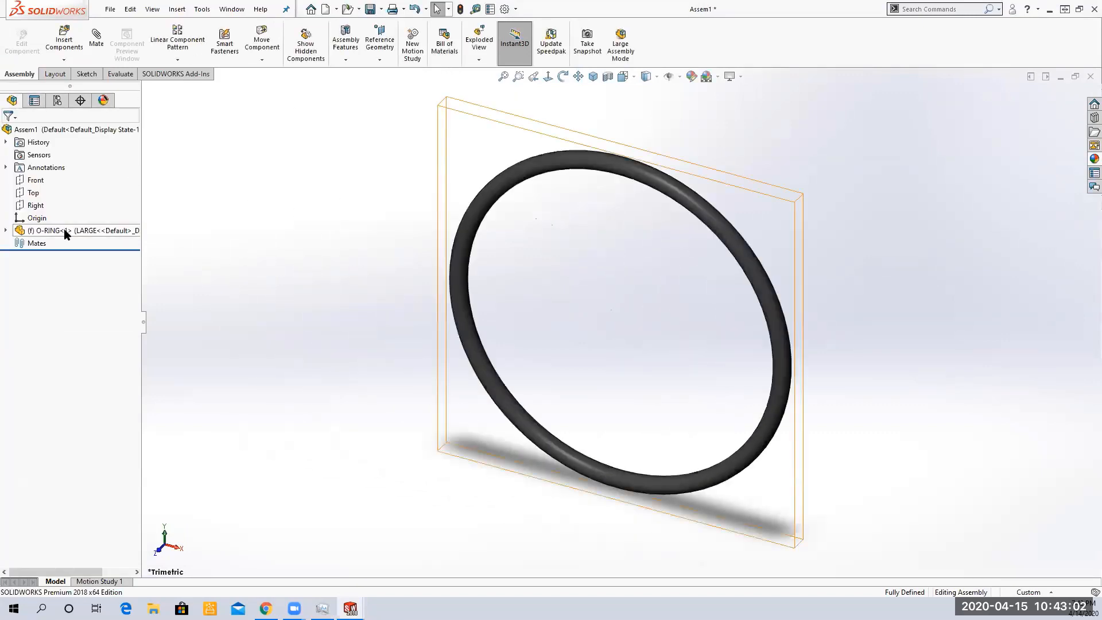
click(118, 232)
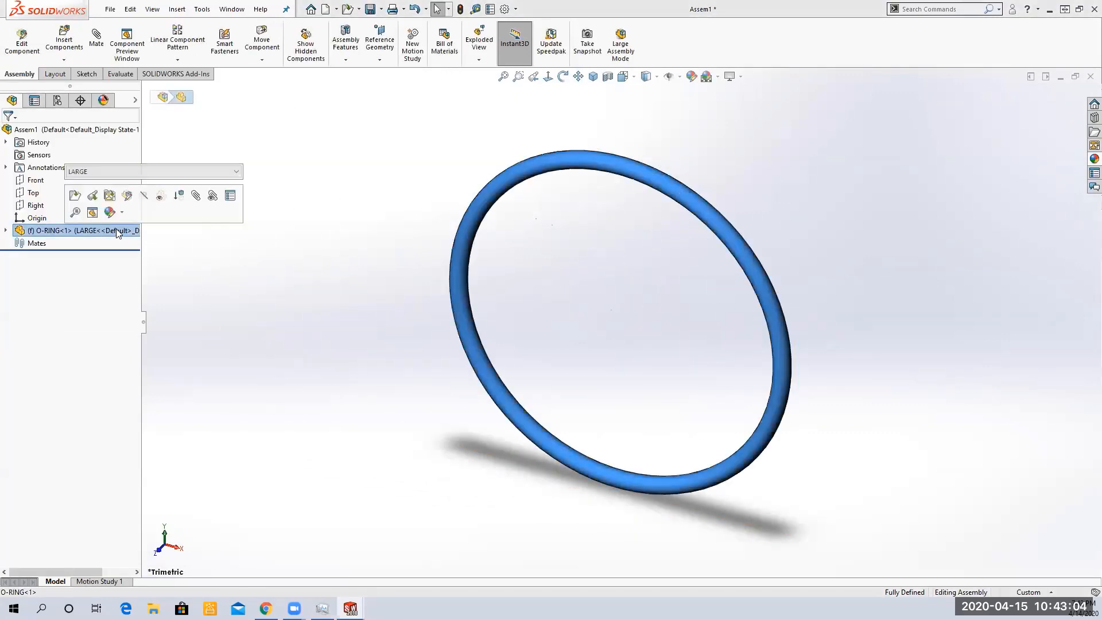
drag(117, 232, 283, 303)
drag(106, 236, 925, 315)
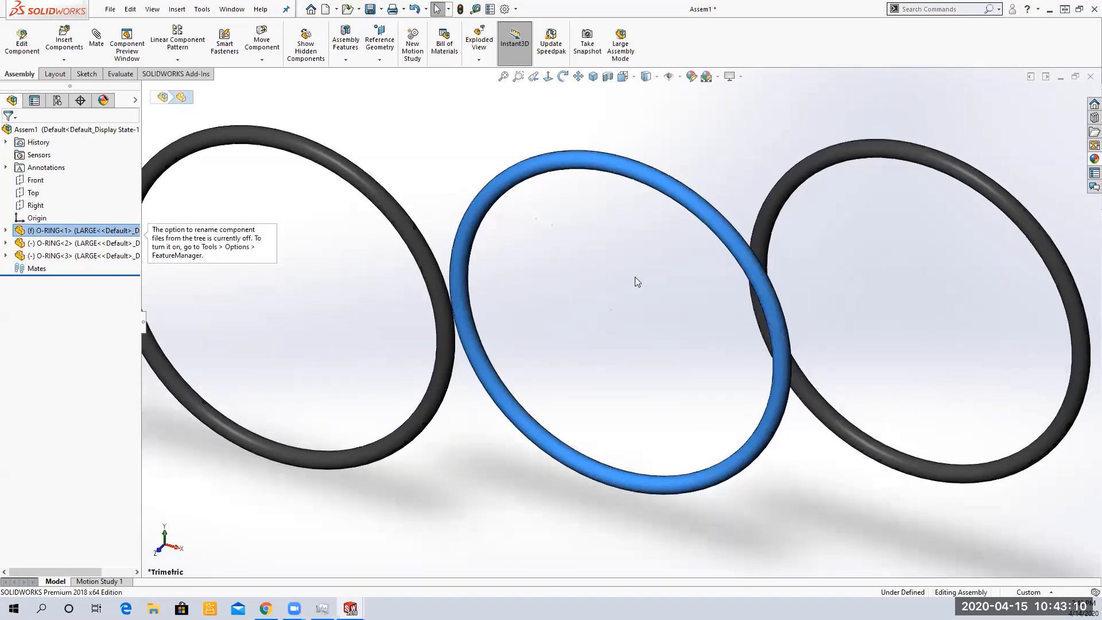
key(f)
click(384, 144)
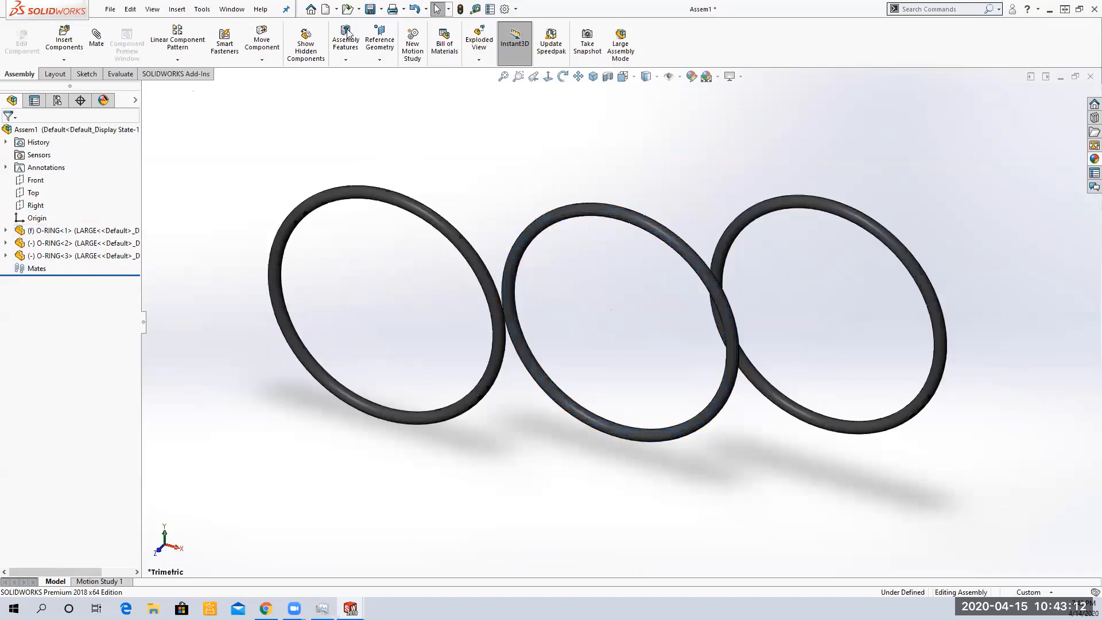
Rebuild and save the assembly as o-ring assy
click(370, 9)
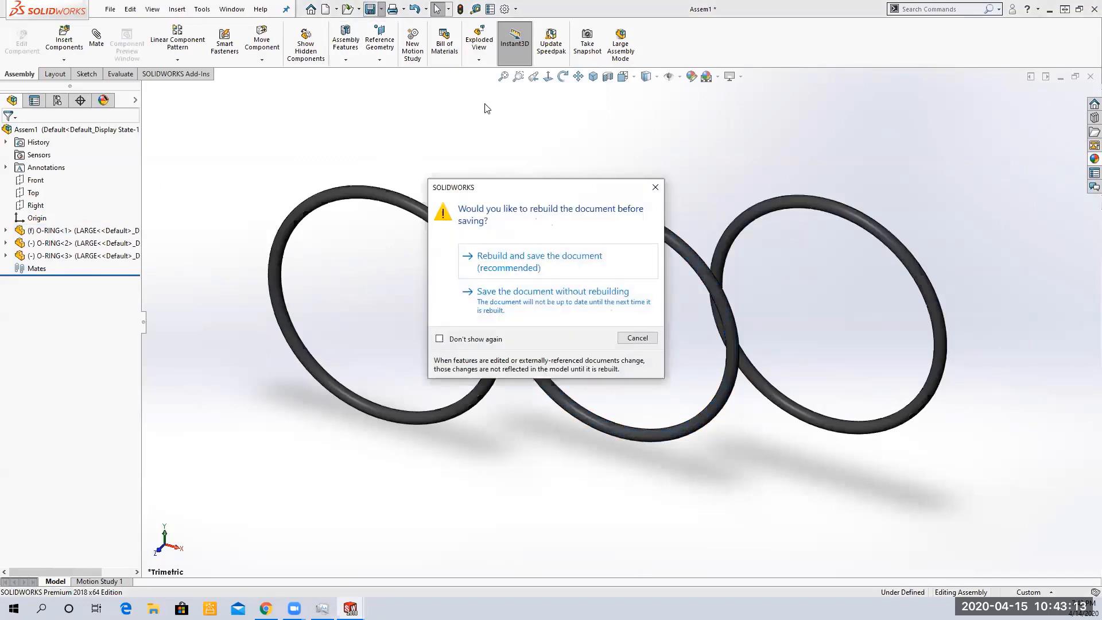
click(492, 268)
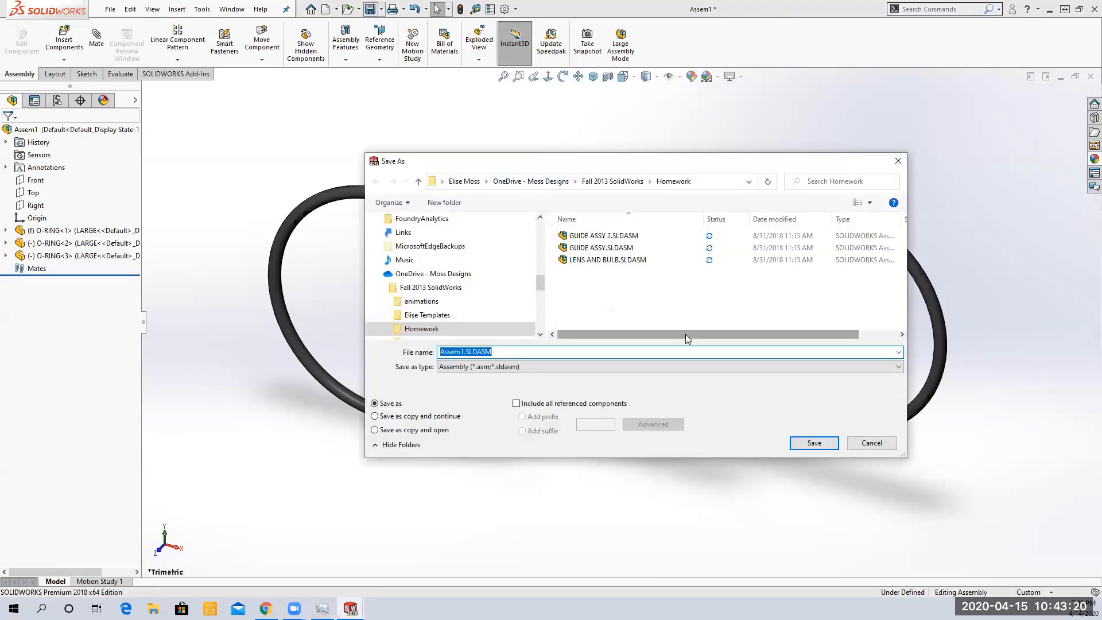
text(o)
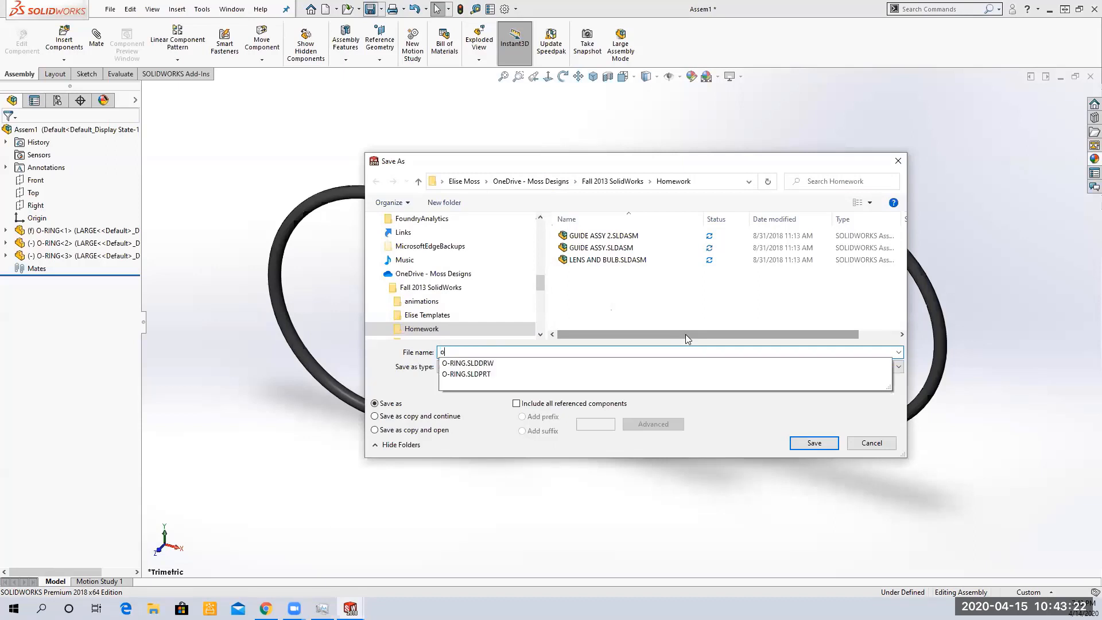
text(-ring)
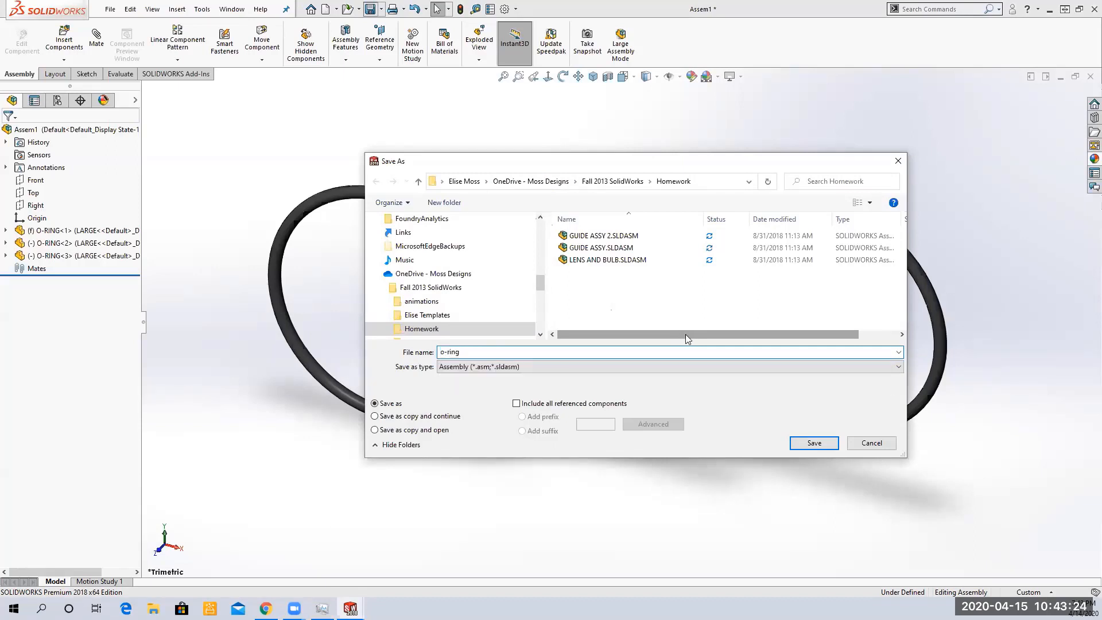
text( assu)
text(y)
click(814, 443)
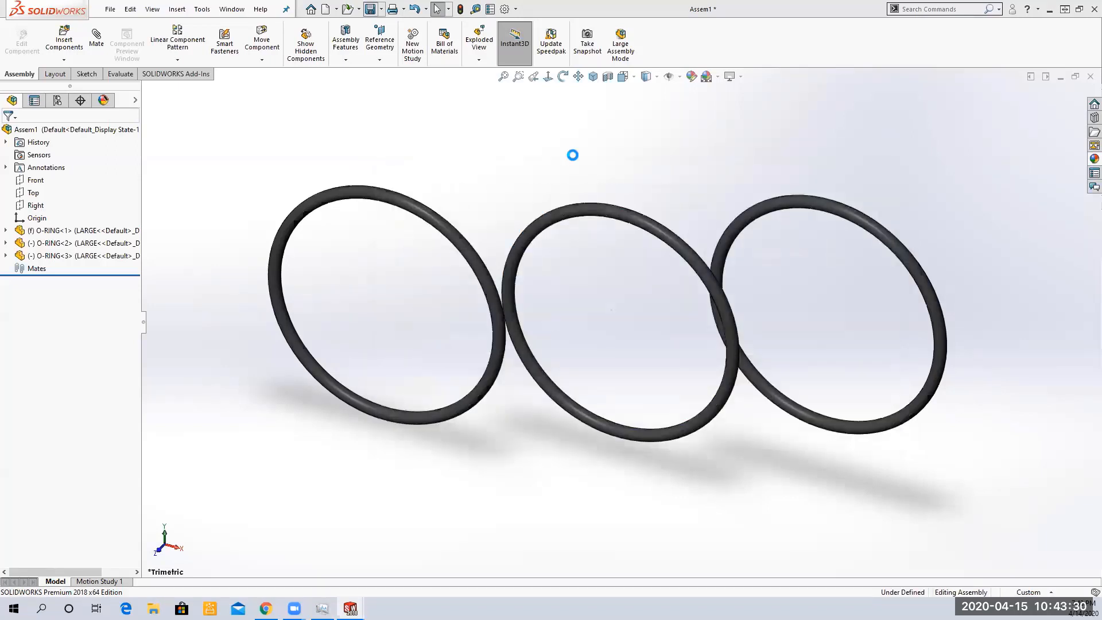
Set the first O-ring instance's configuration to MEDIUM
click(91, 236)
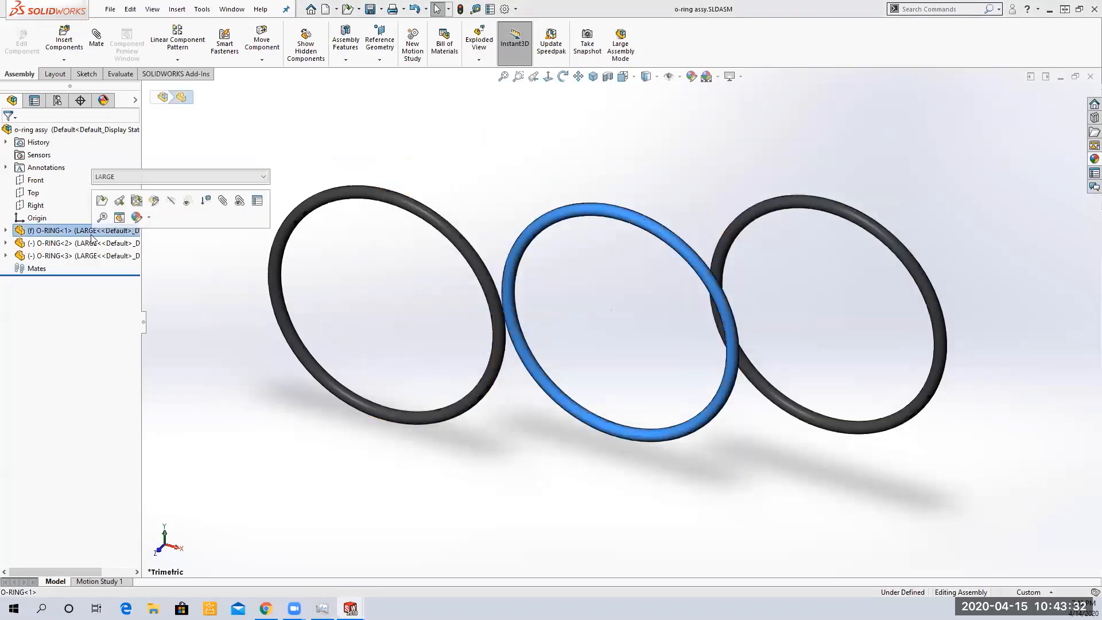
right_click(92, 236)
click(237, 180)
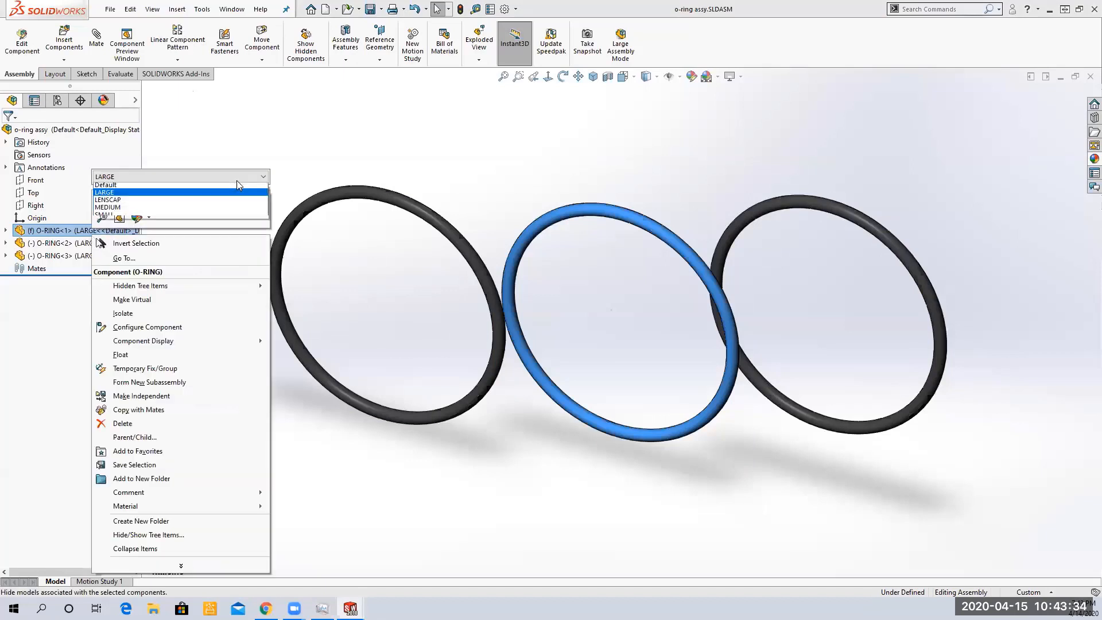
click(164, 220)
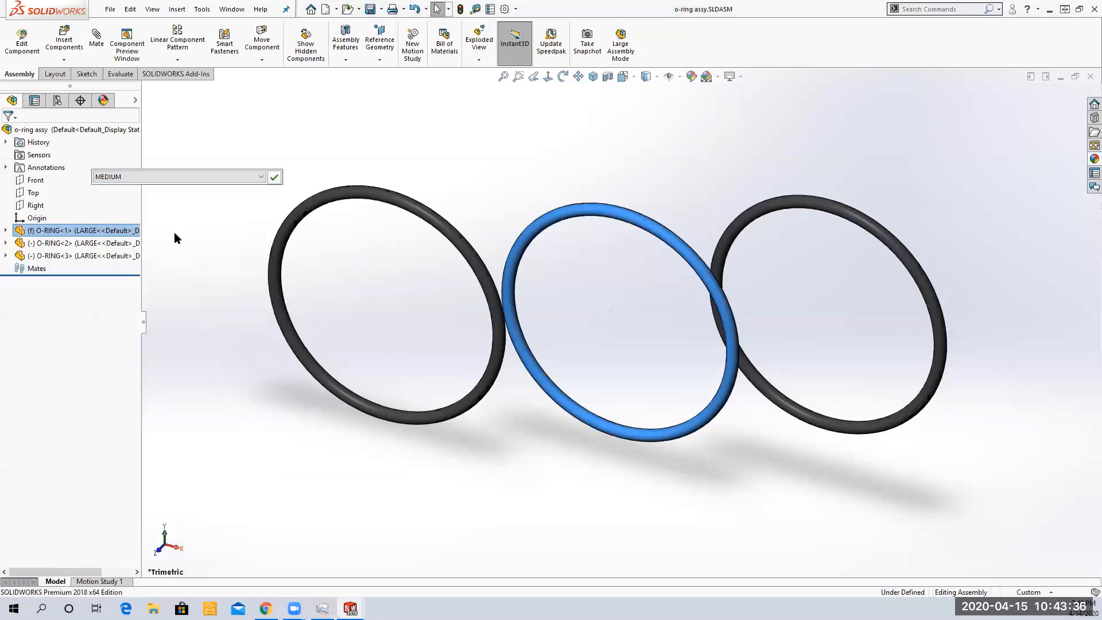
key(Return)
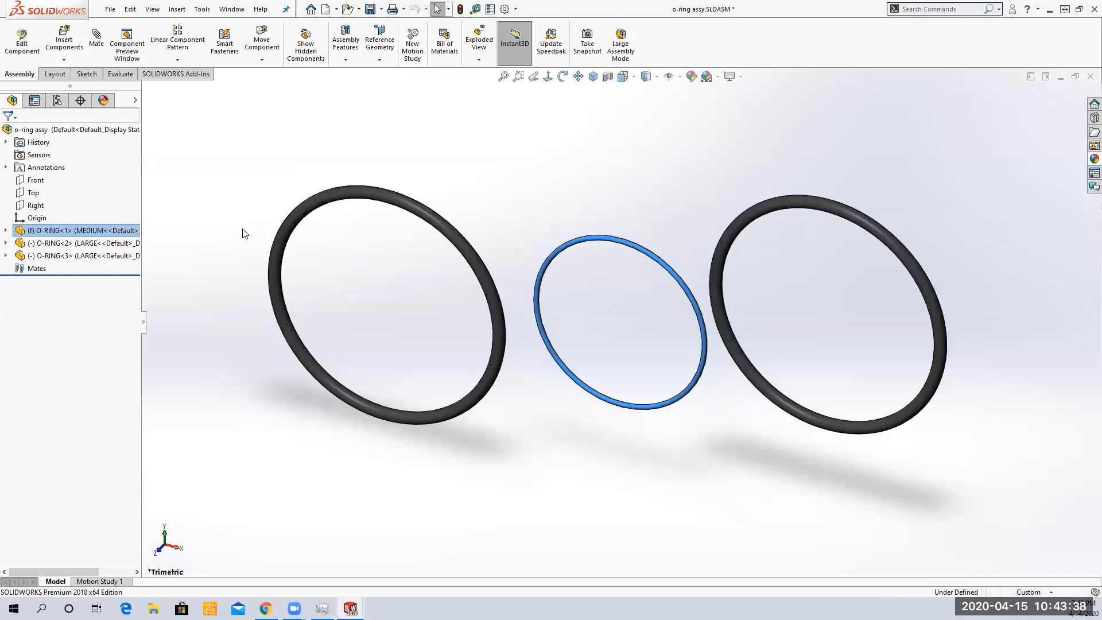
Set the third O-ring instance's configuration to SMALL
click(103, 257)
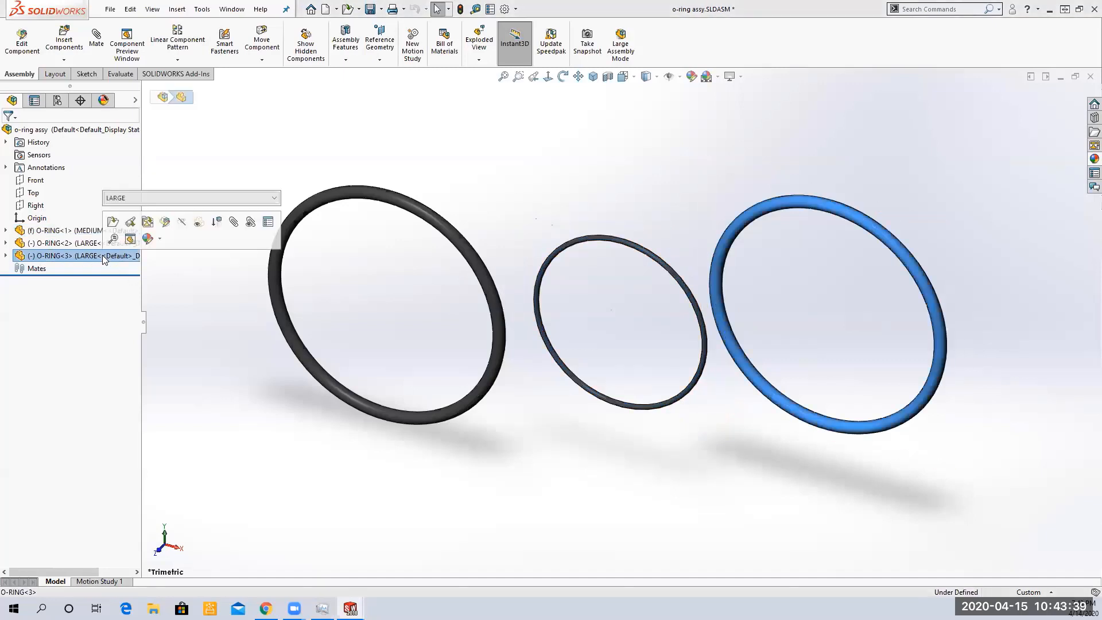
click(269, 197)
click(131, 238)
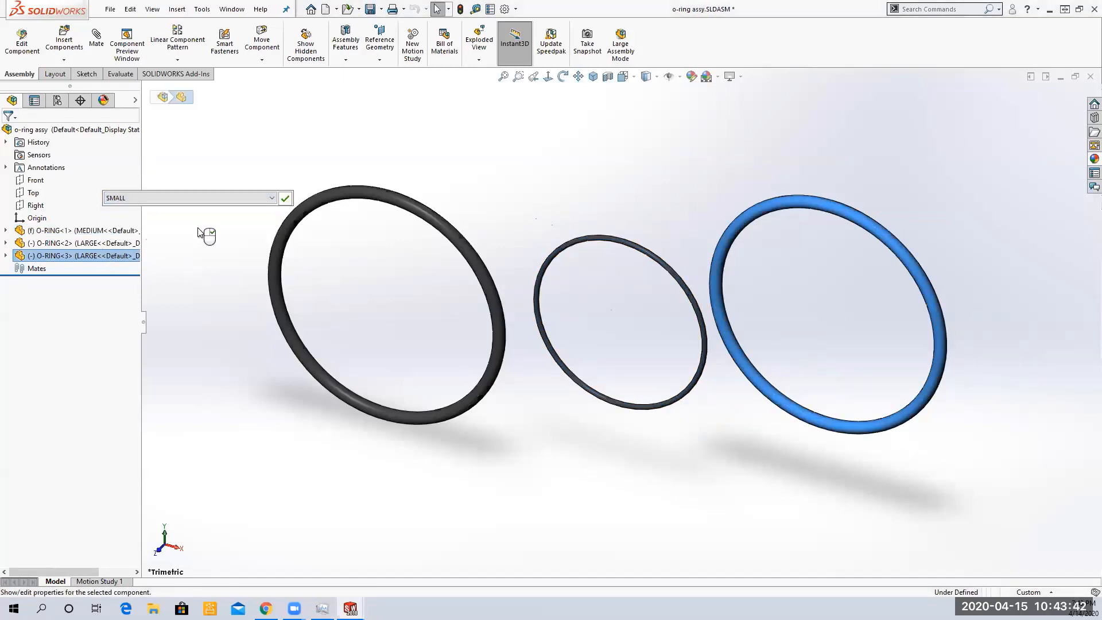
click(221, 262)
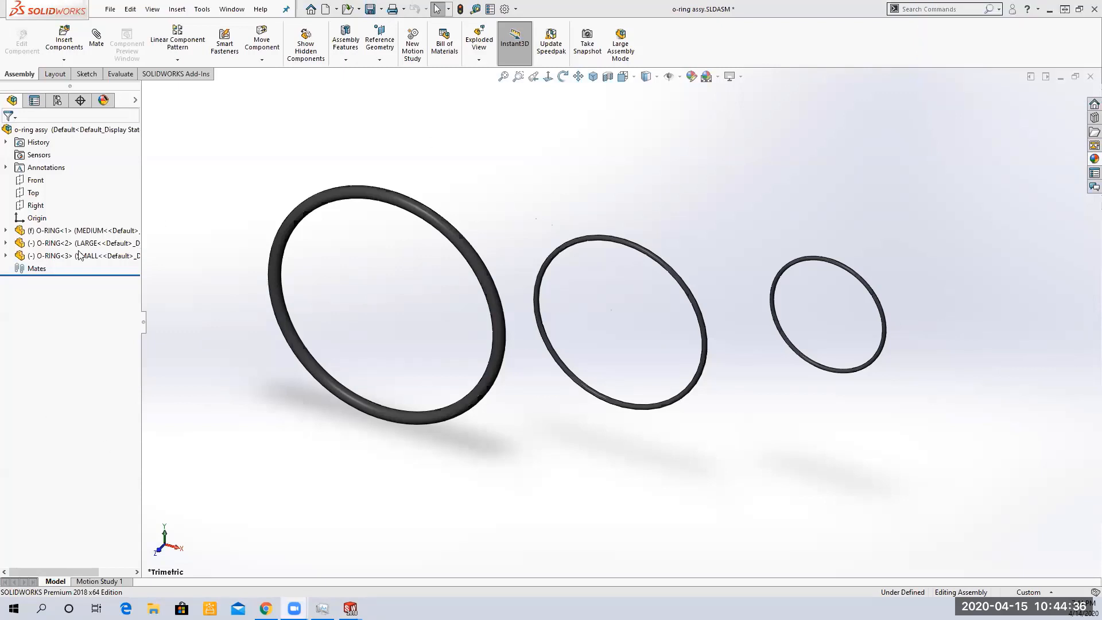
Set the first O-ring instance's configuration to LARGE
click(74, 231)
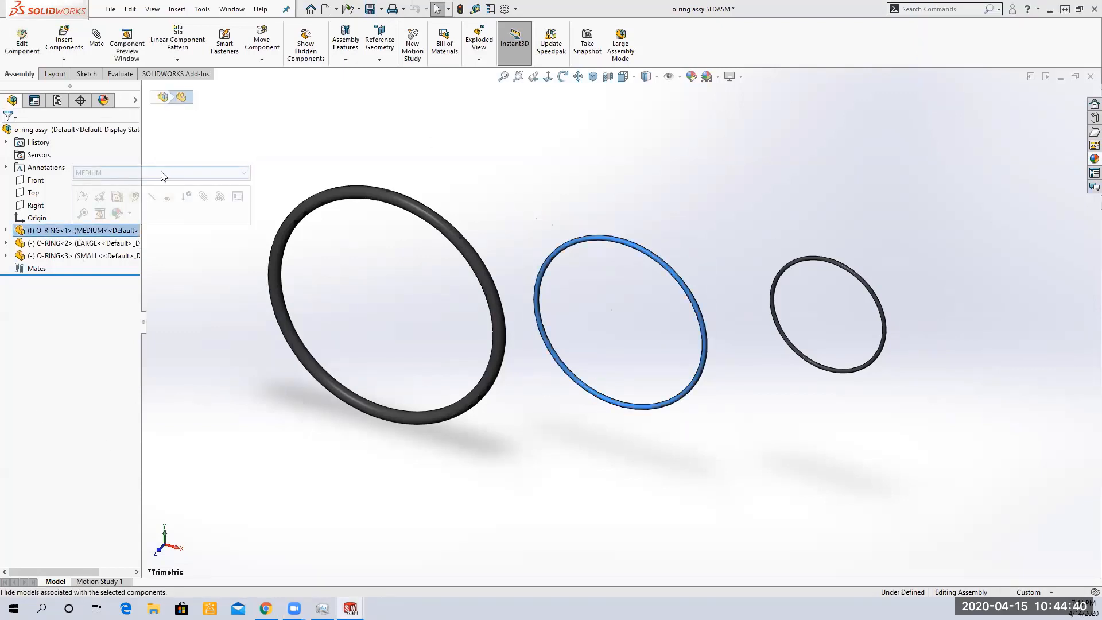
click(182, 173)
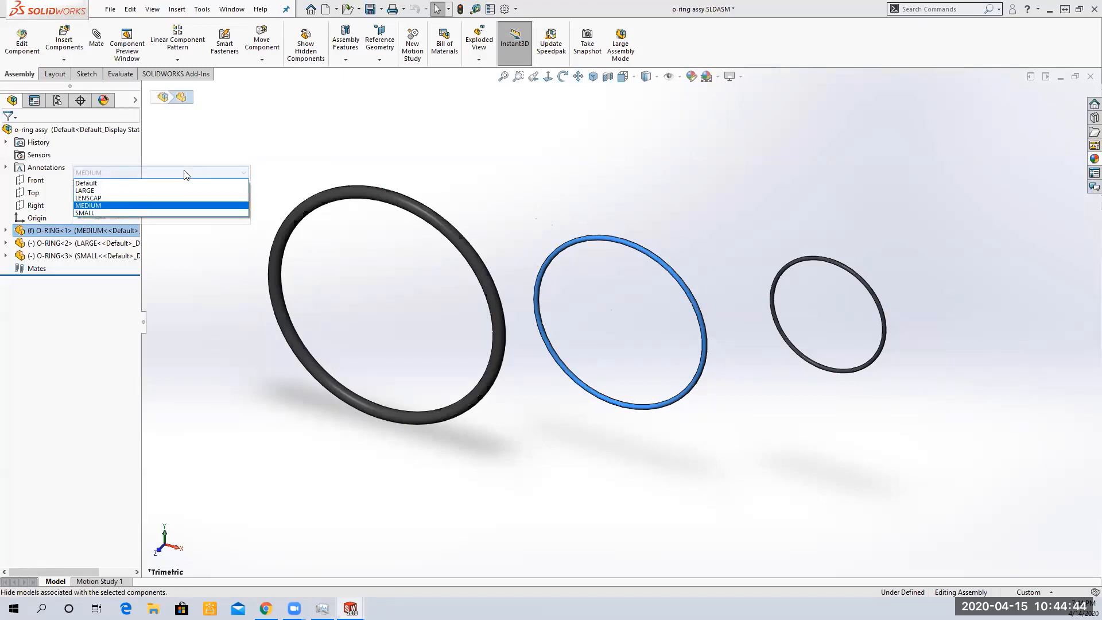
click(96, 191)
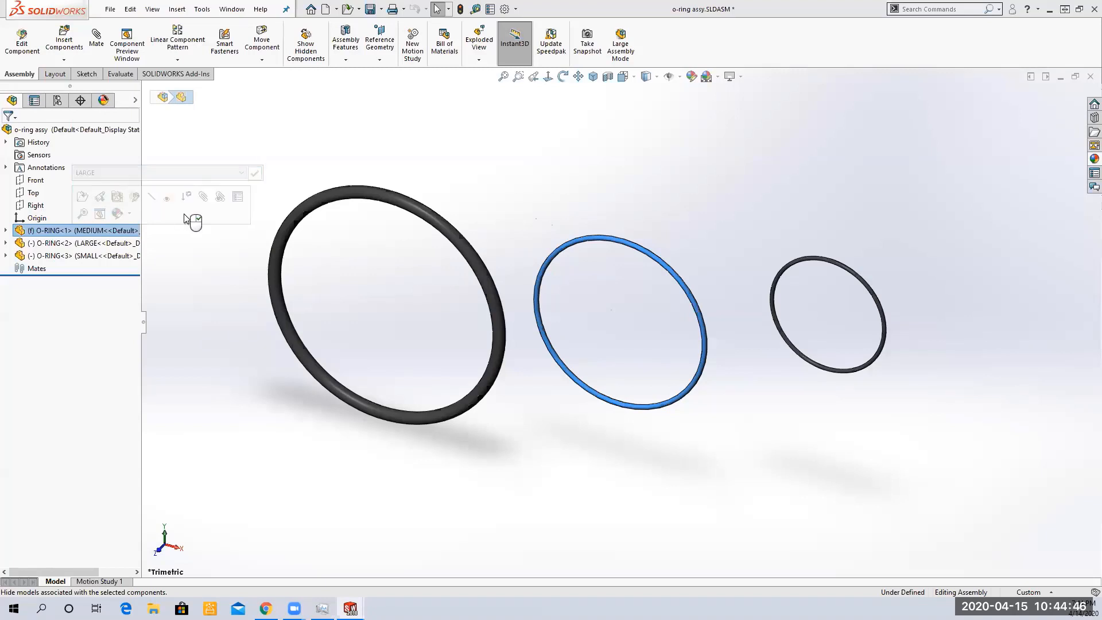
click(255, 174)
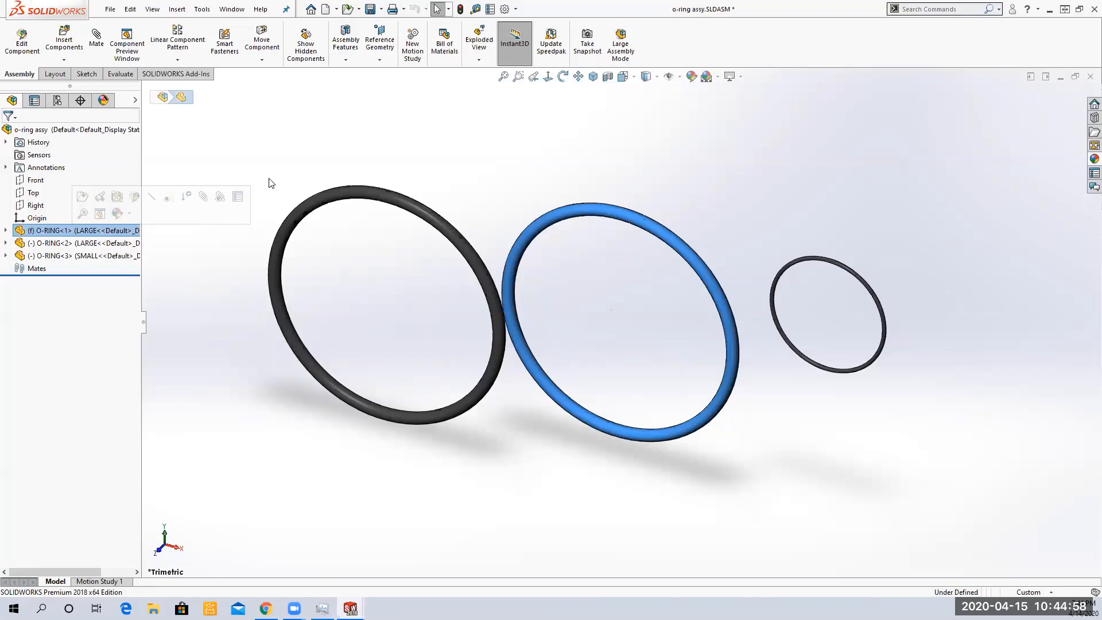
Set the second O-ring instance's configuration to MEDIUM
click(98, 246)
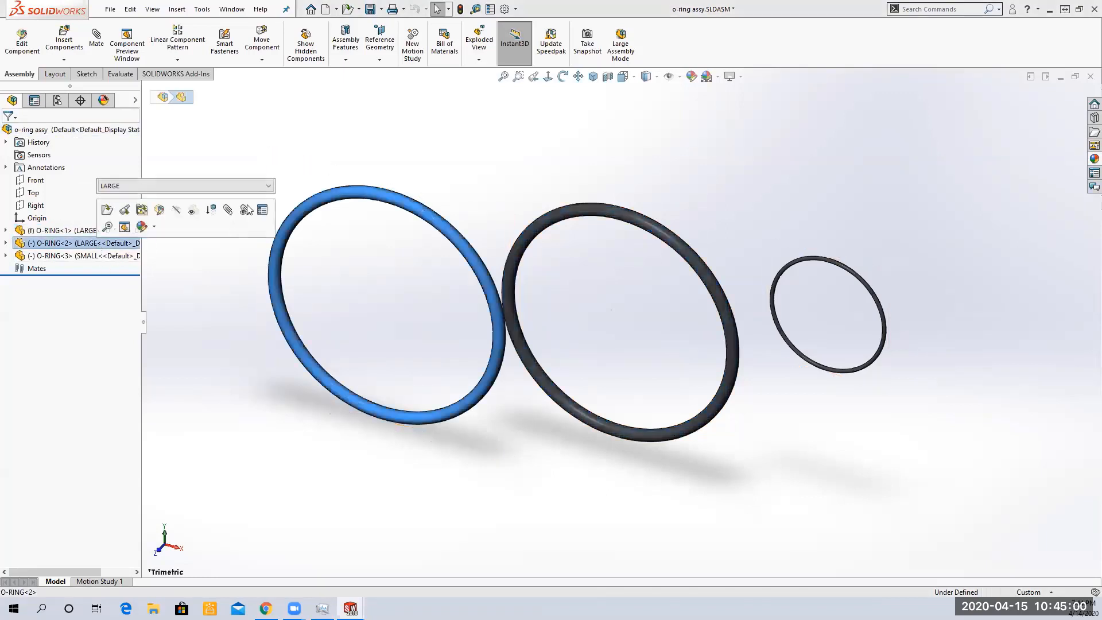
click(184, 186)
click(161, 219)
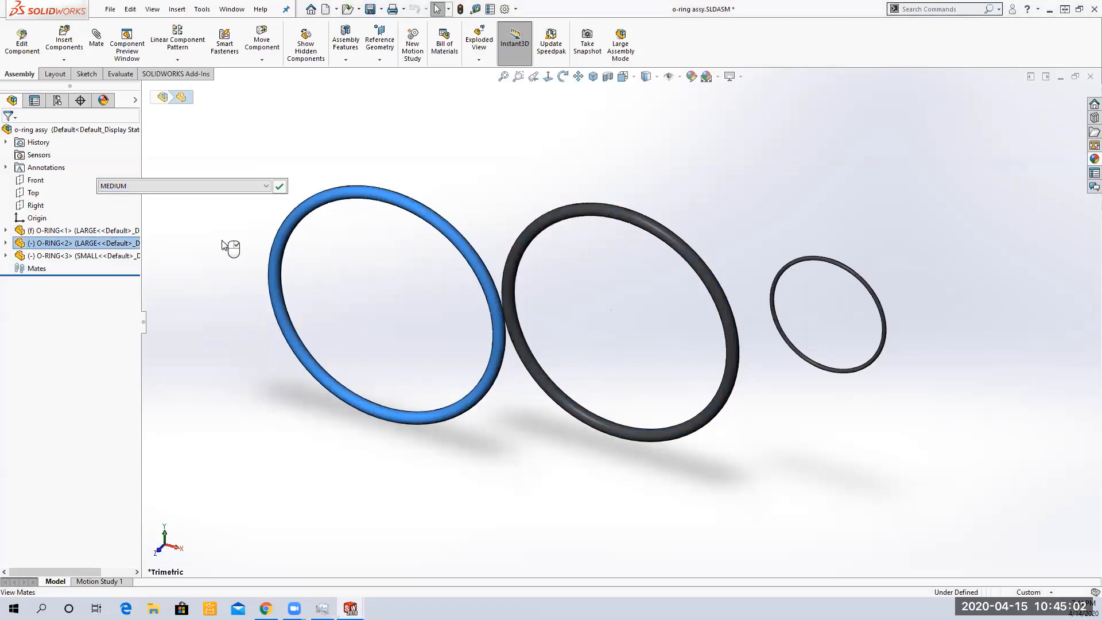
key(Return)
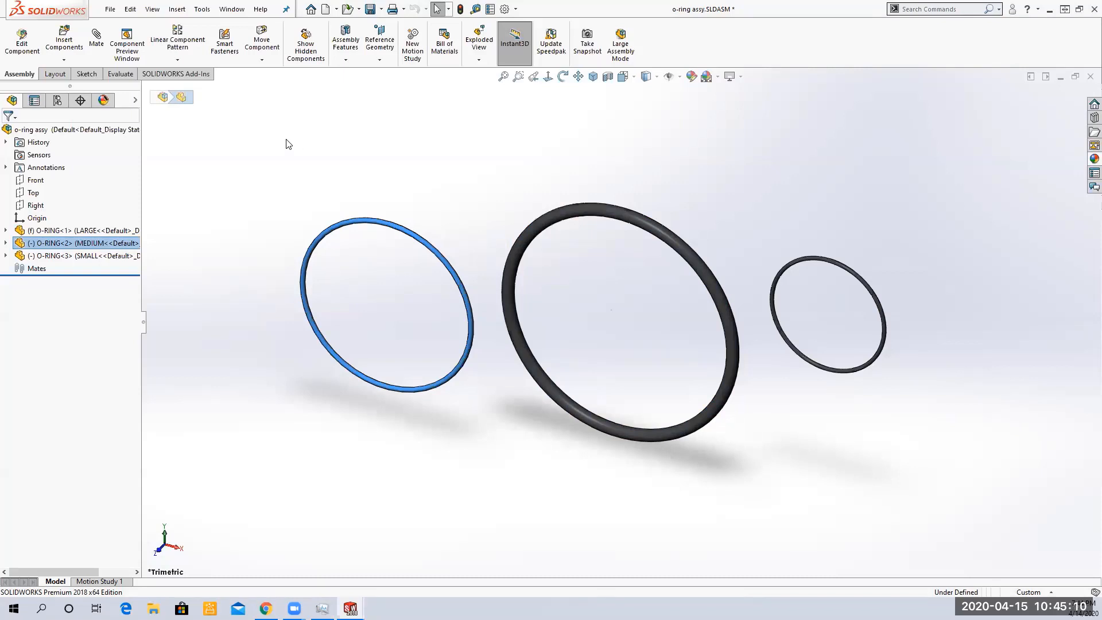
Save the assembly and switch to the O-ring part window
click(369, 9)
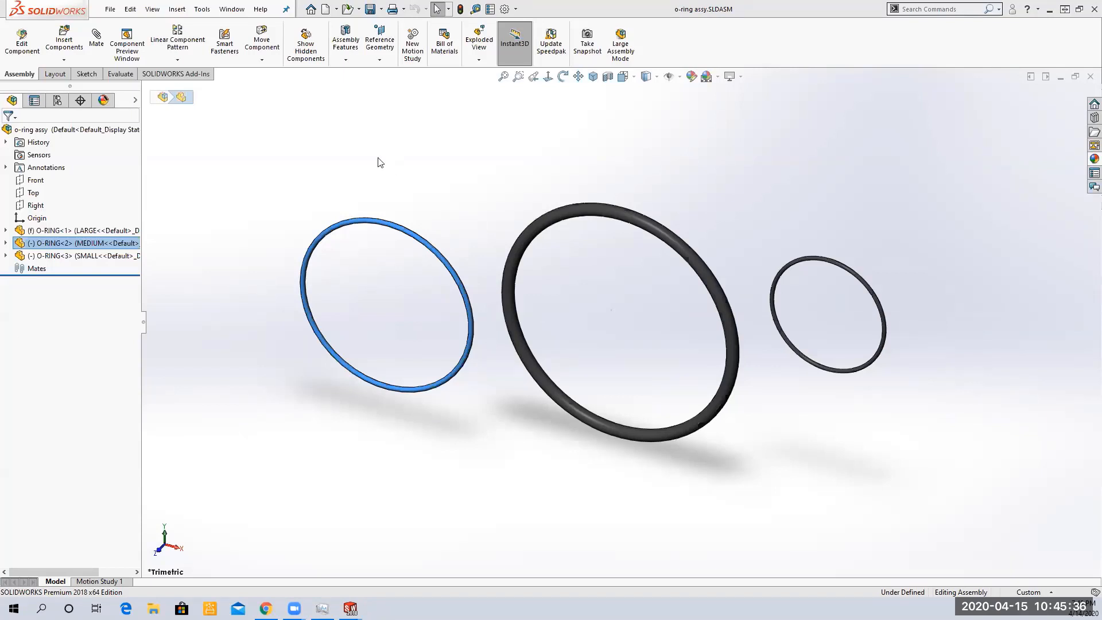
click(403, 171)
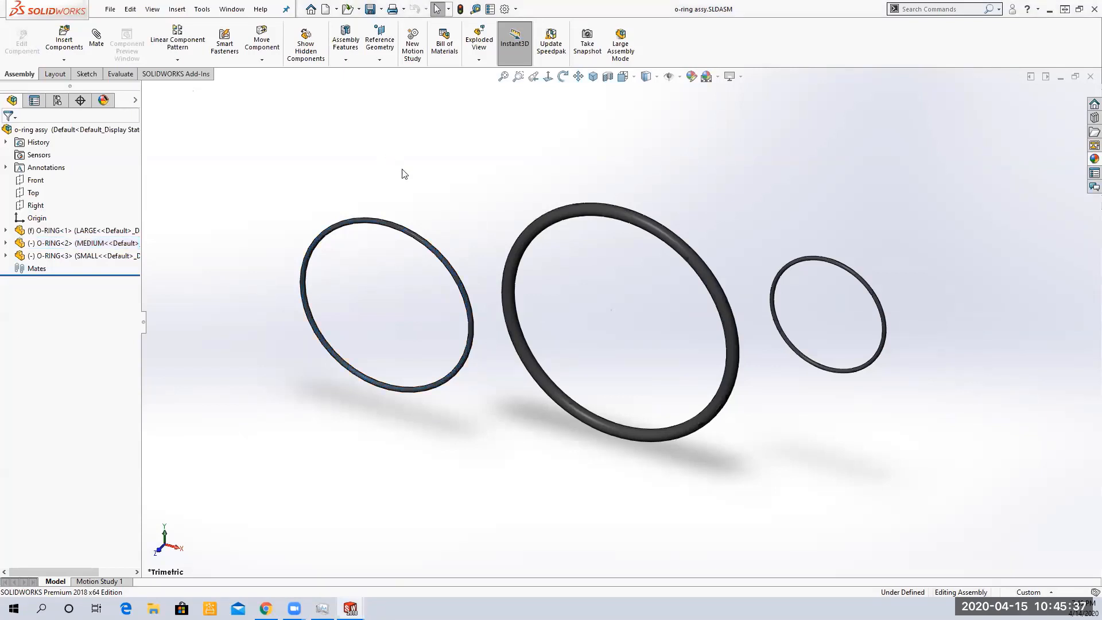
click(232, 8)
click(349, 147)
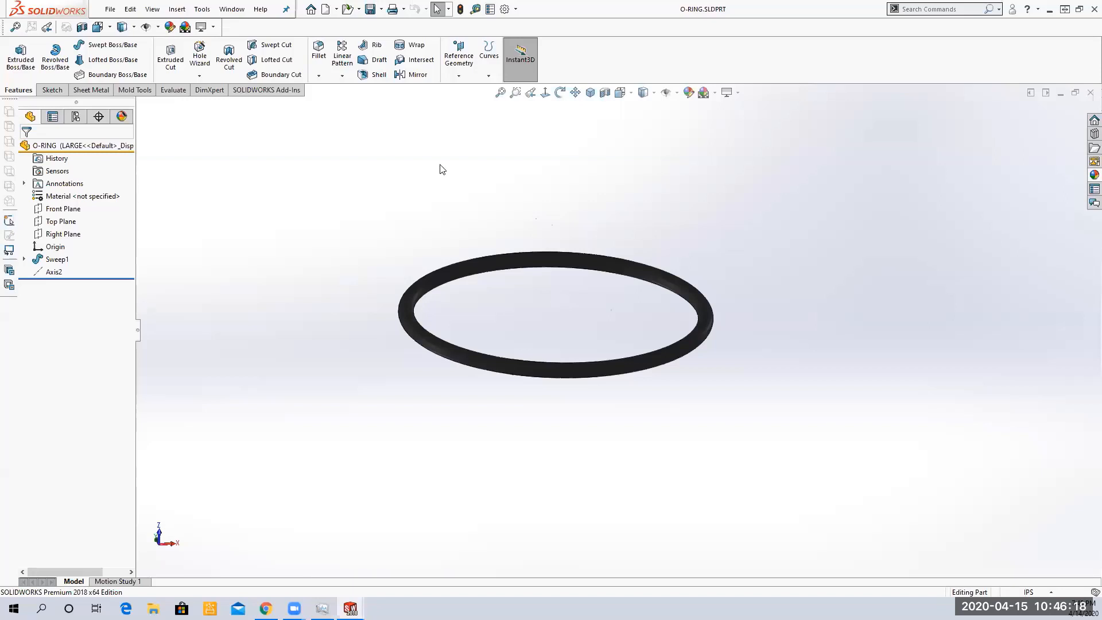
Make a new drawing of the O-ring part with the Draw-MM template instead of opening the existing drawing
click(337, 9)
click(338, 12)
click(337, 10)
click(338, 38)
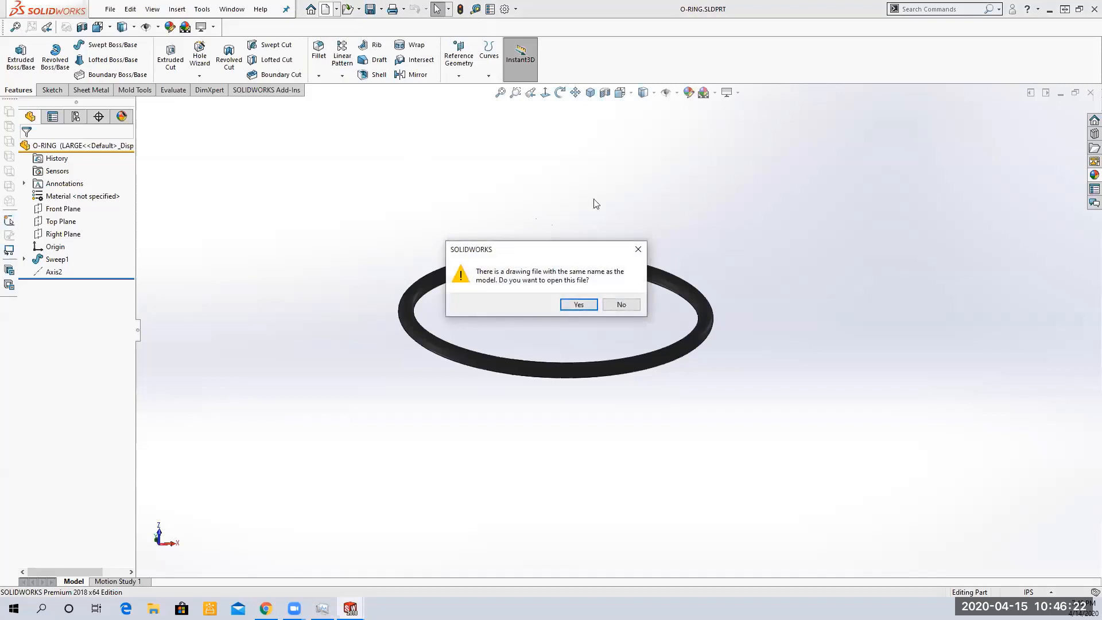
click(614, 311)
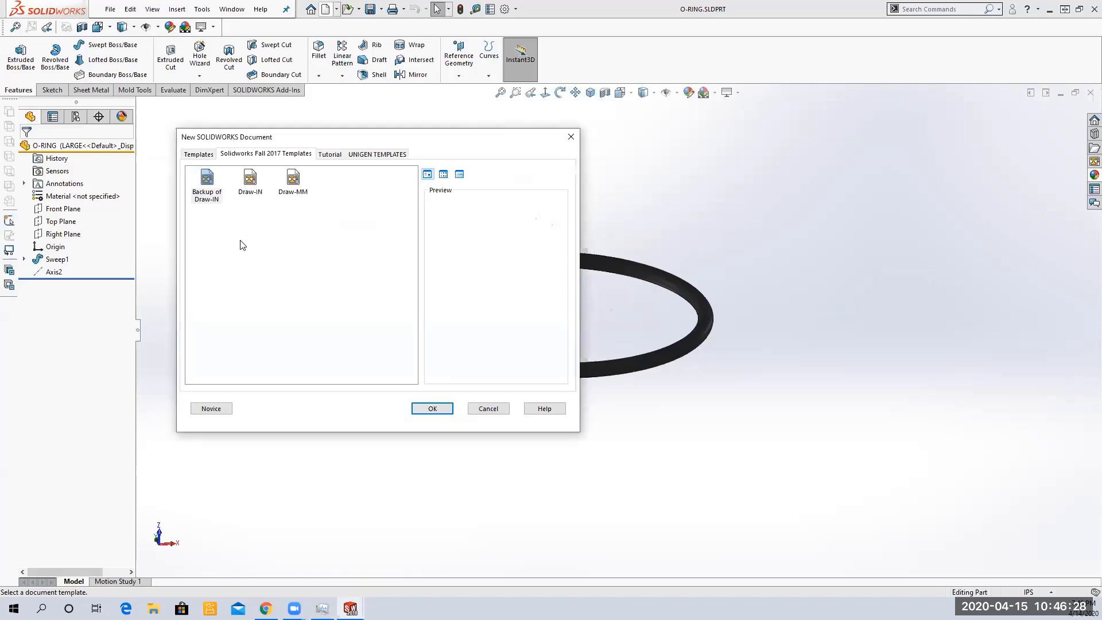
click(247, 183)
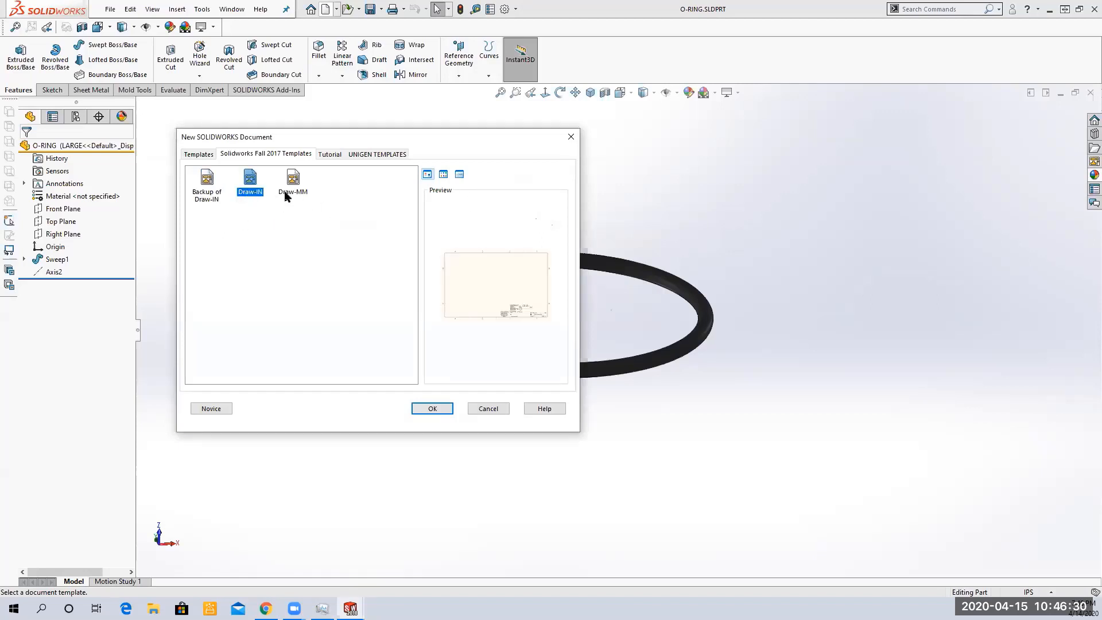
click(290, 190)
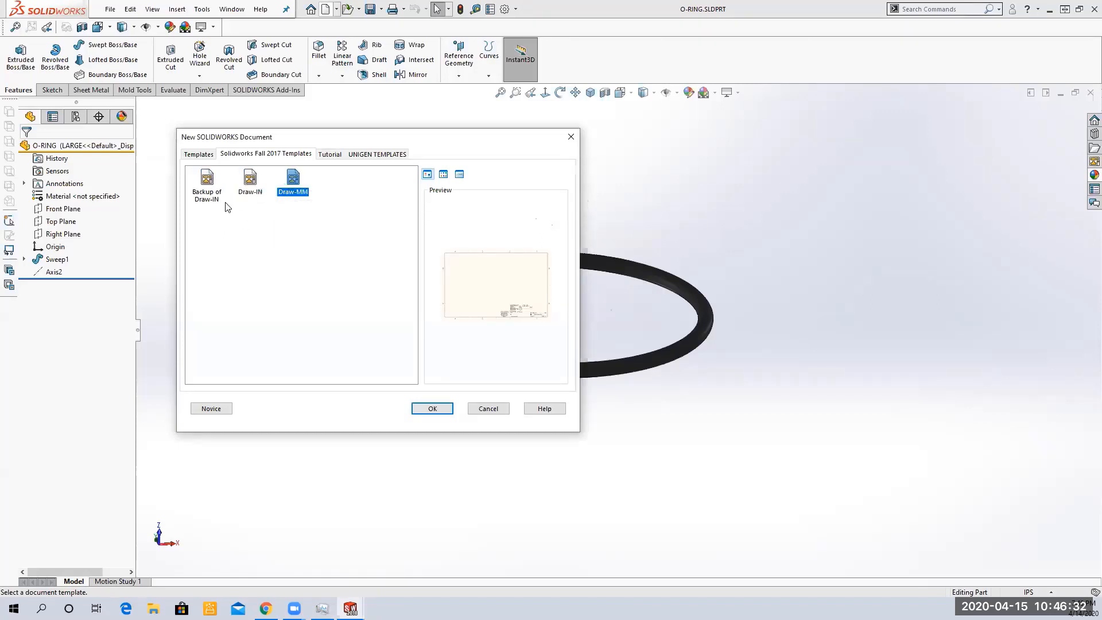
click(433, 409)
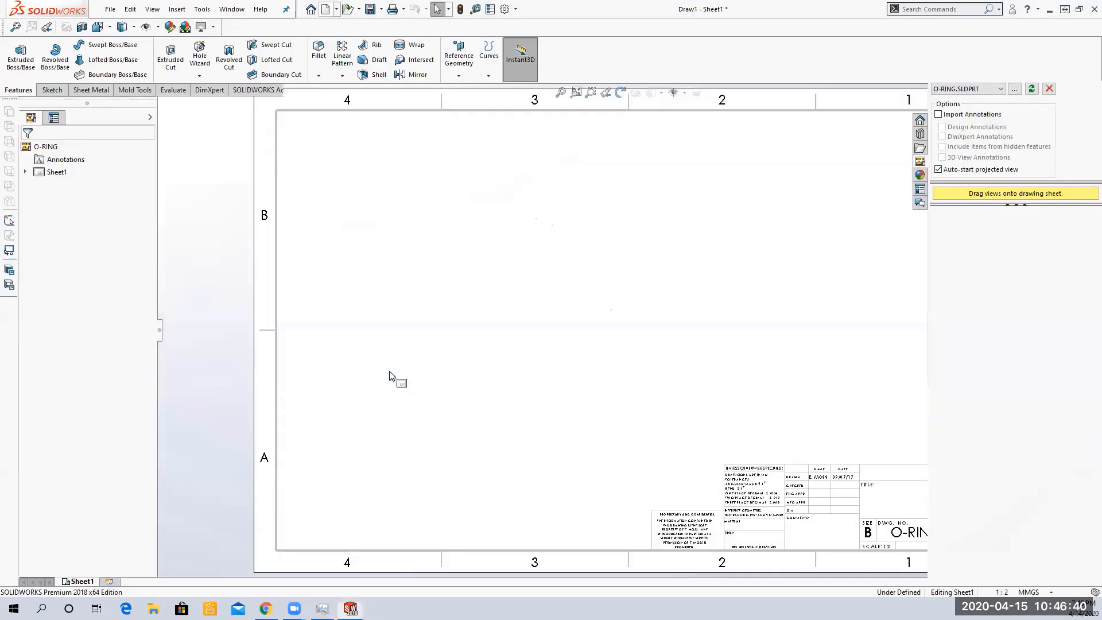
Place the O-ring's top, side and isometric views on the sheet, with the isometric view in the upper right area
mouse_move(953, 233)
mouse_down()
mouse_move(533, 332)
mouse_move(490, 387)
mouse_up()
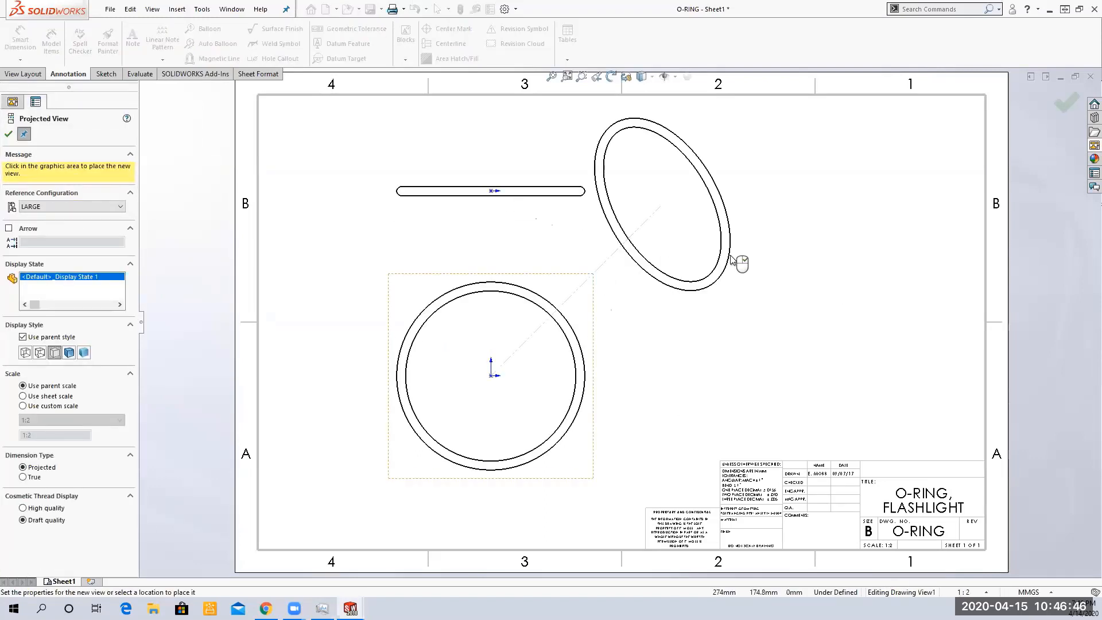
click(744, 250)
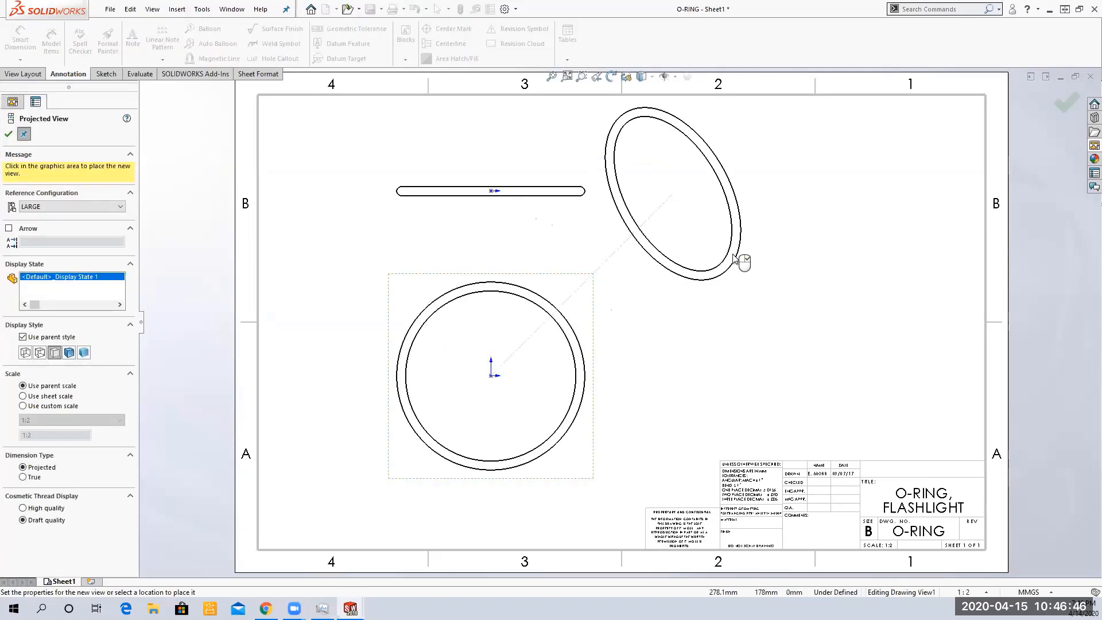
click(8, 136)
drag(731, 337, 917, 346)
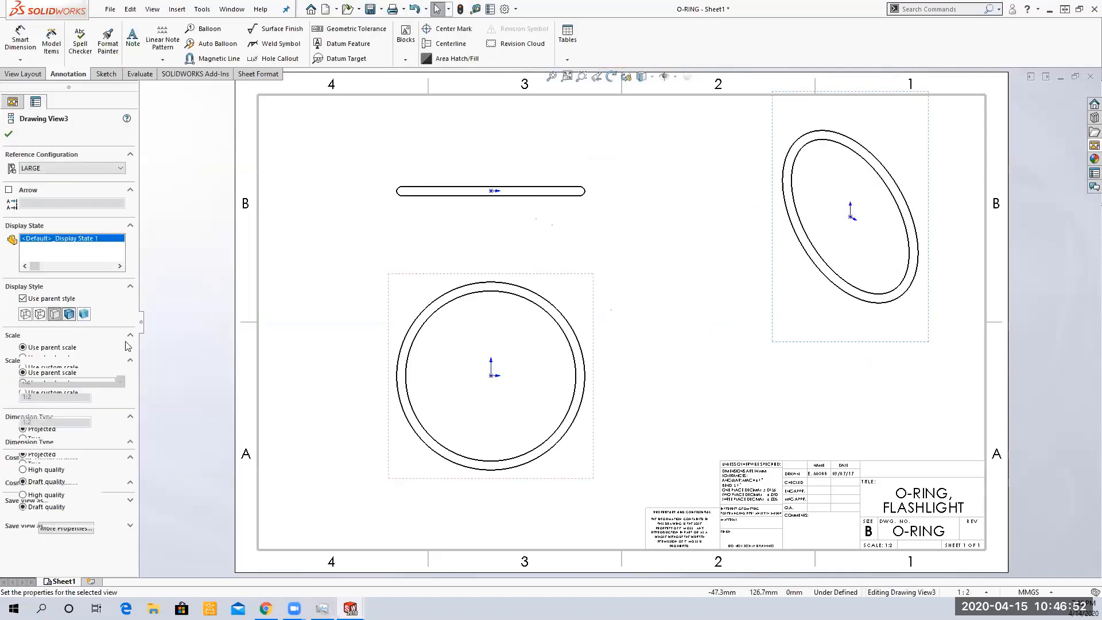
click(8, 135)
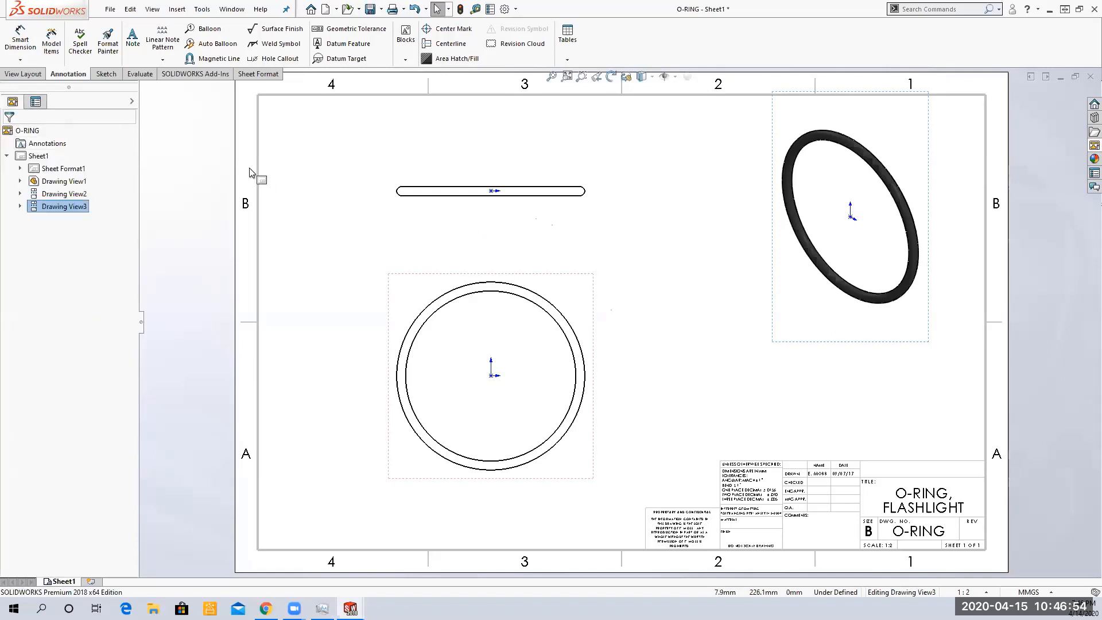
Hide the origins in the drawing views
click(153, 12)
mouse_move(215, 99)
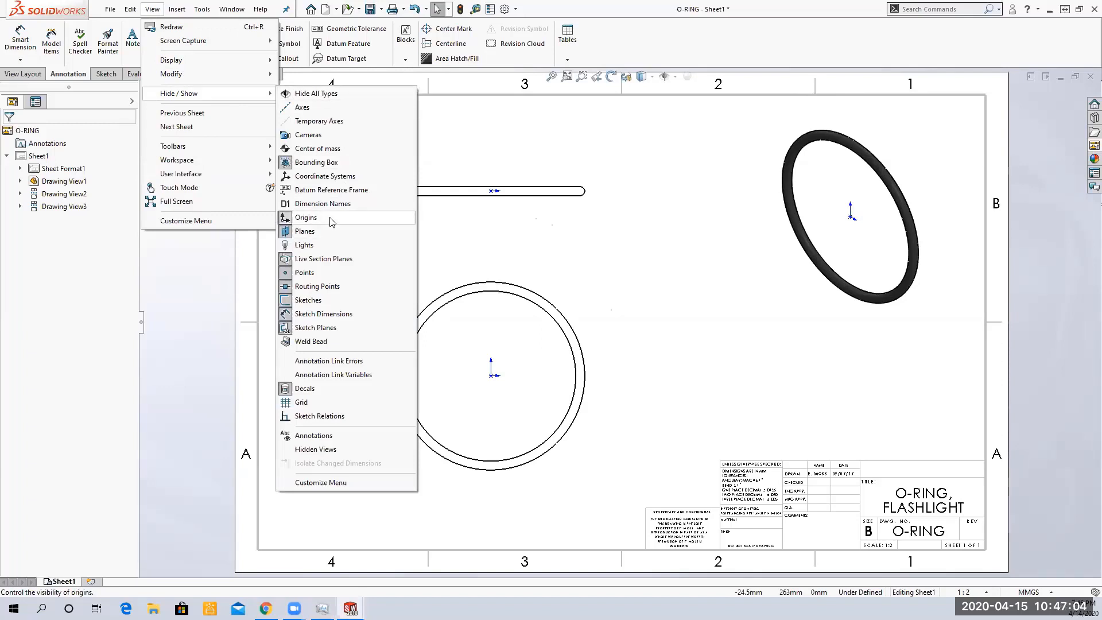
click(360, 222)
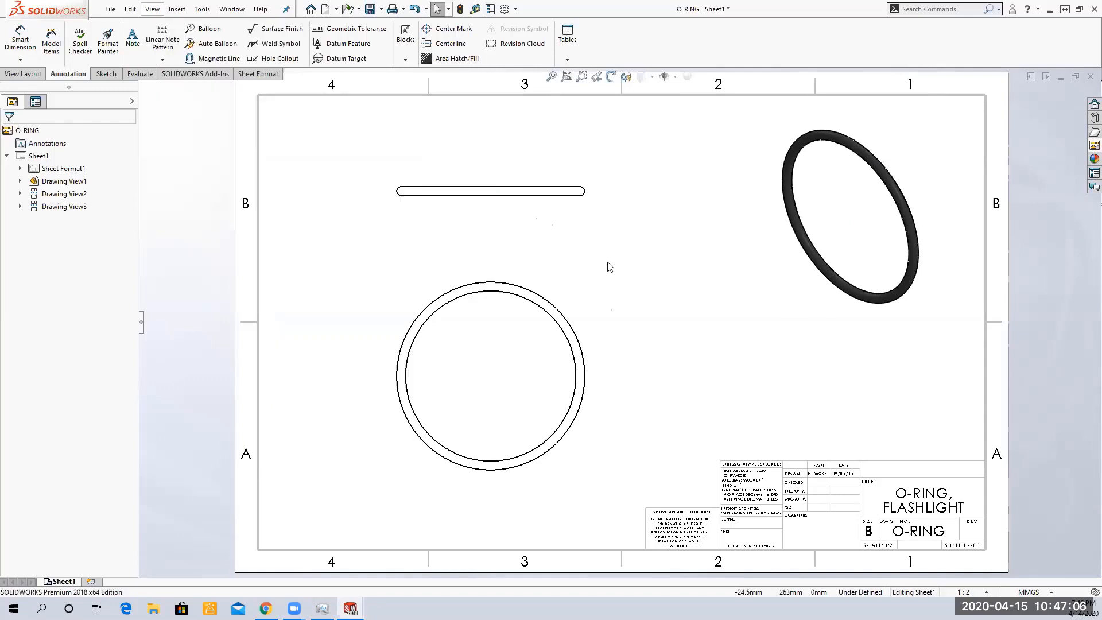
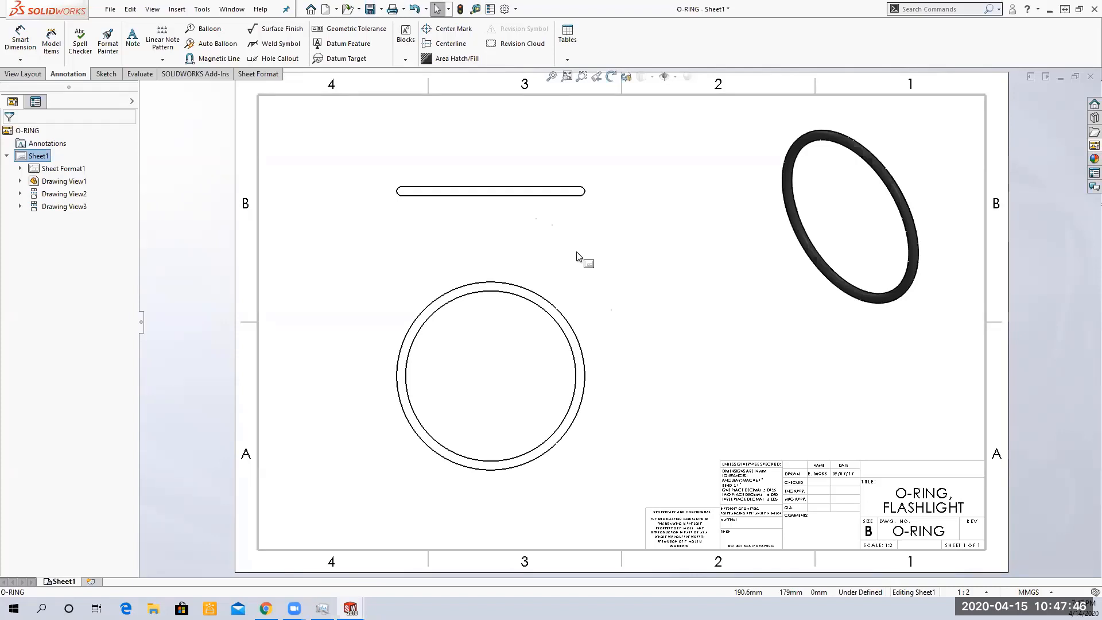
Dimension the outer diameter of the O-ring in the top view
click(19, 42)
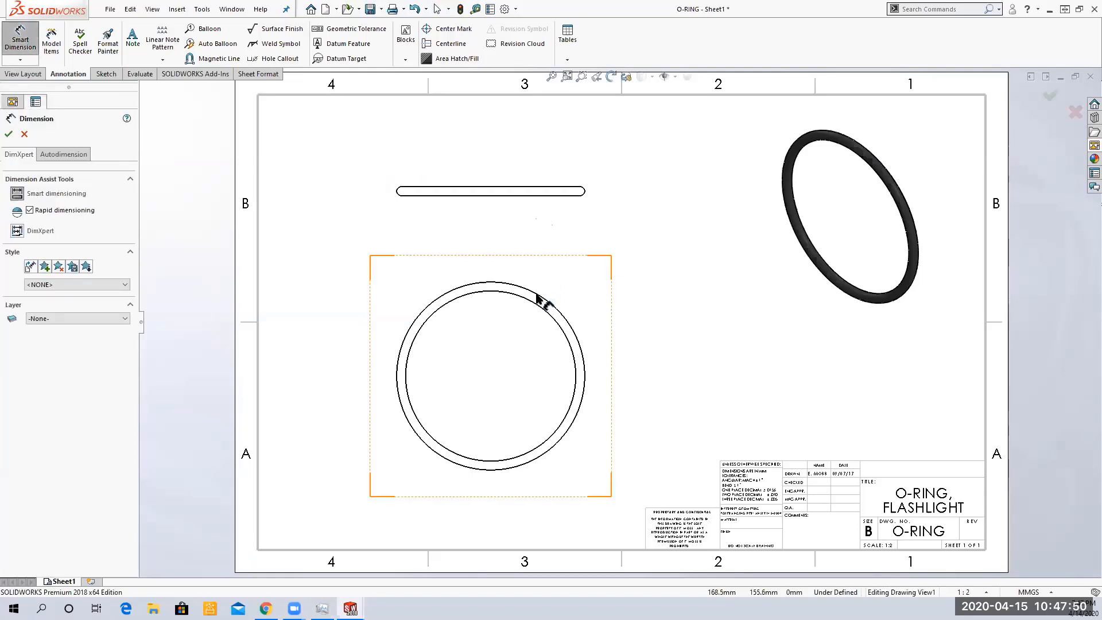
click(585, 382)
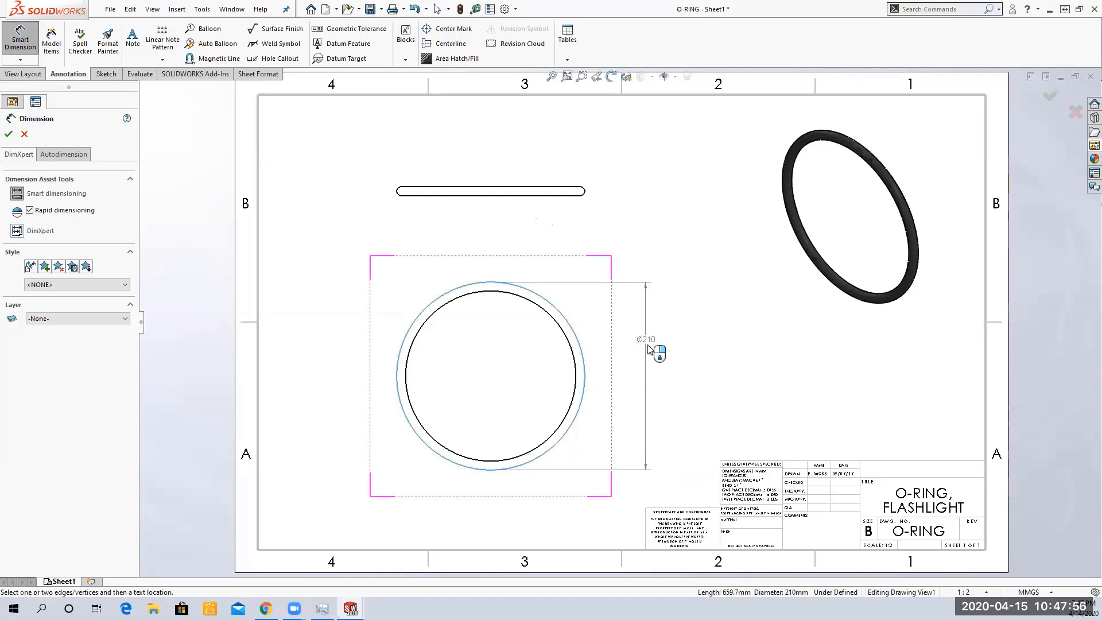
click(652, 379)
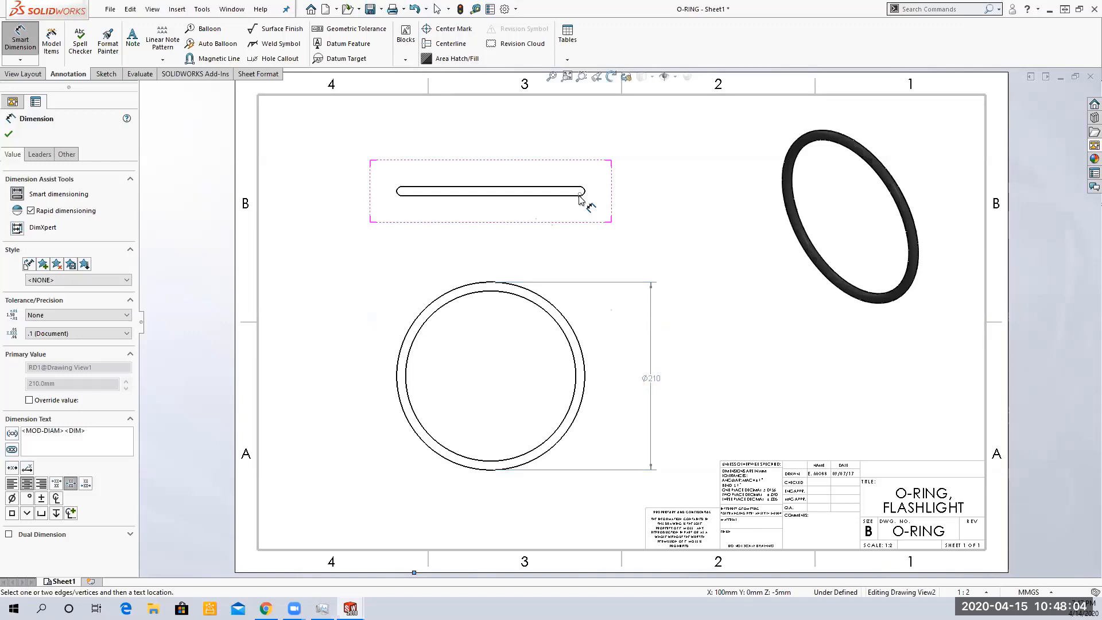
key(Escape)
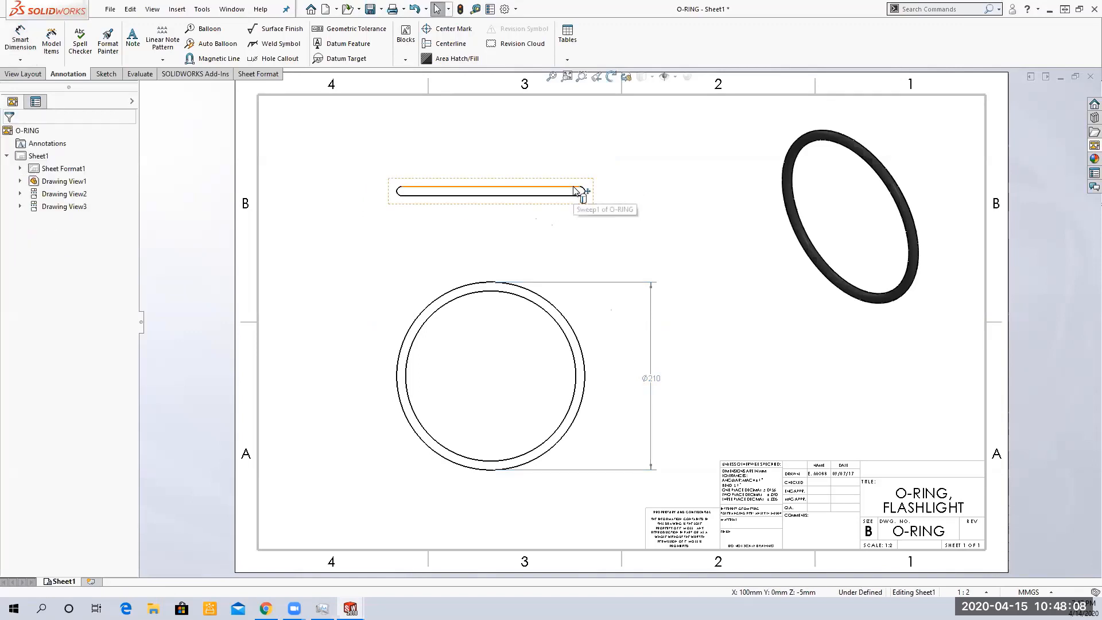
Dimension the O-ring's thickness in the side view
click(22, 43)
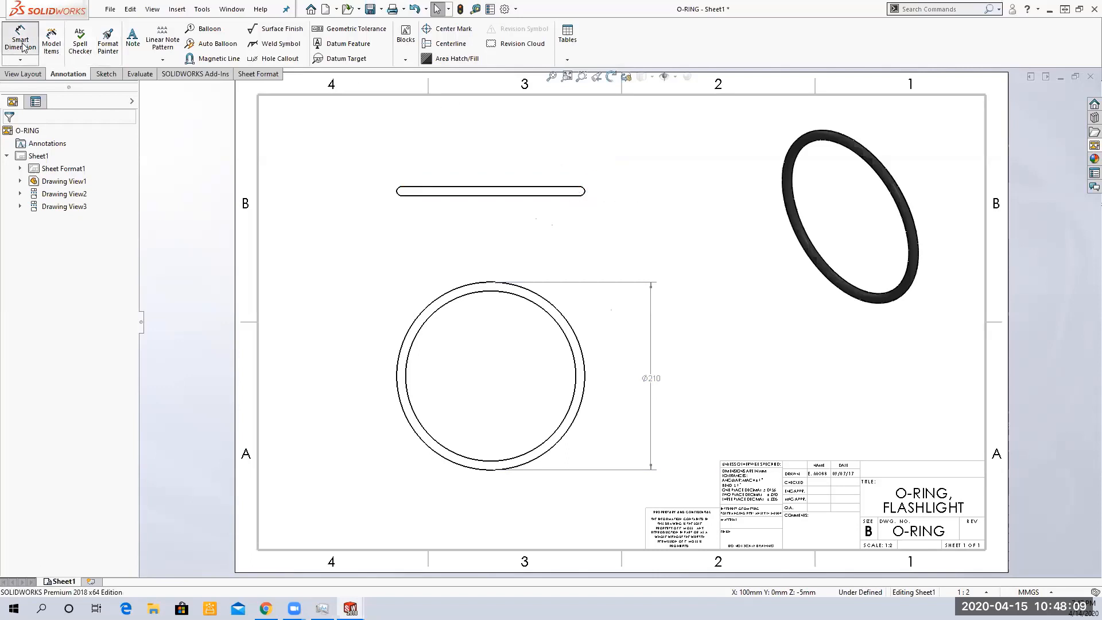
click(561, 190)
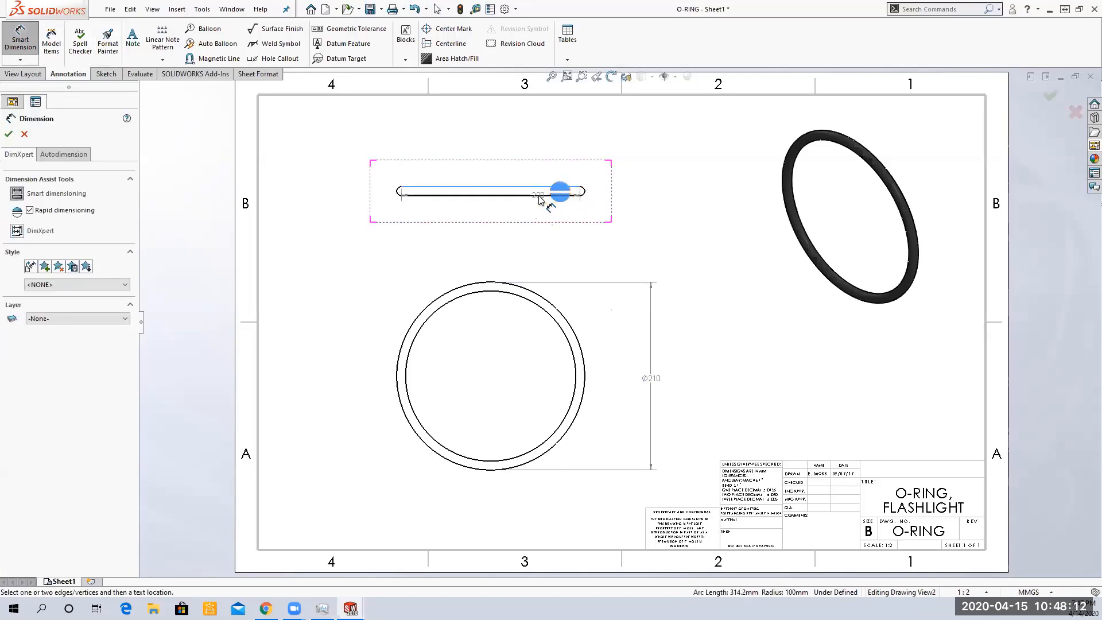
click(540, 197)
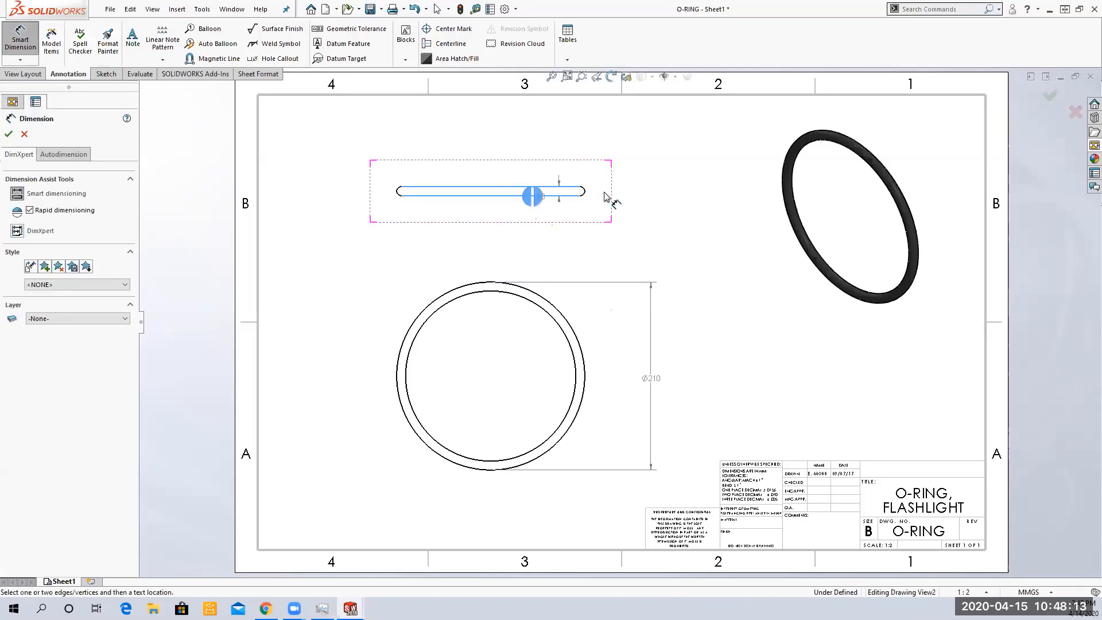
click(634, 174)
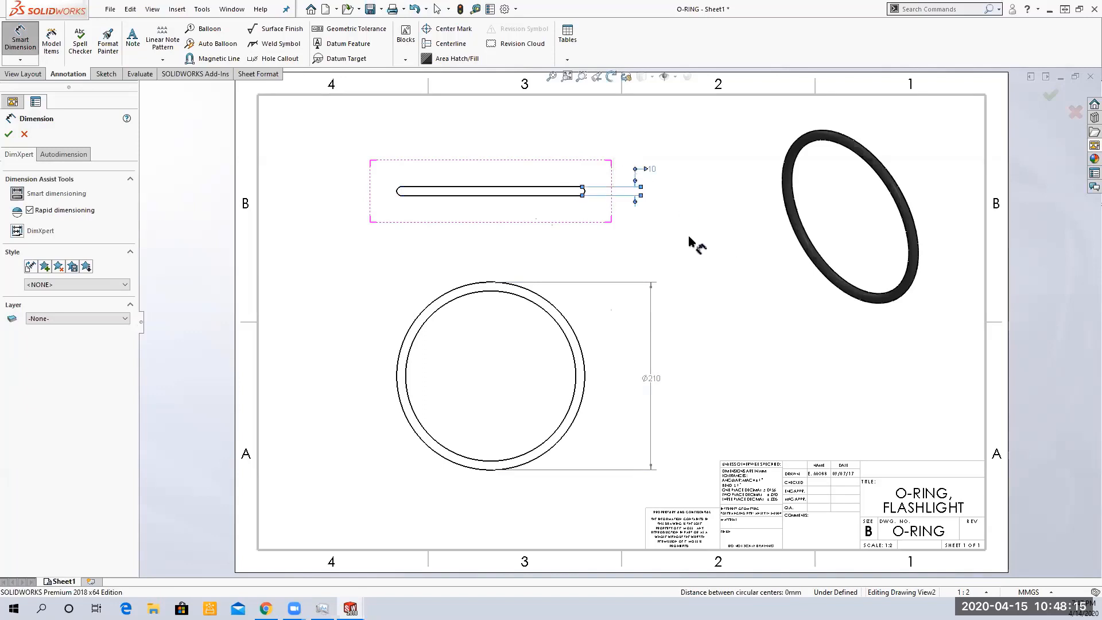
click(9, 137)
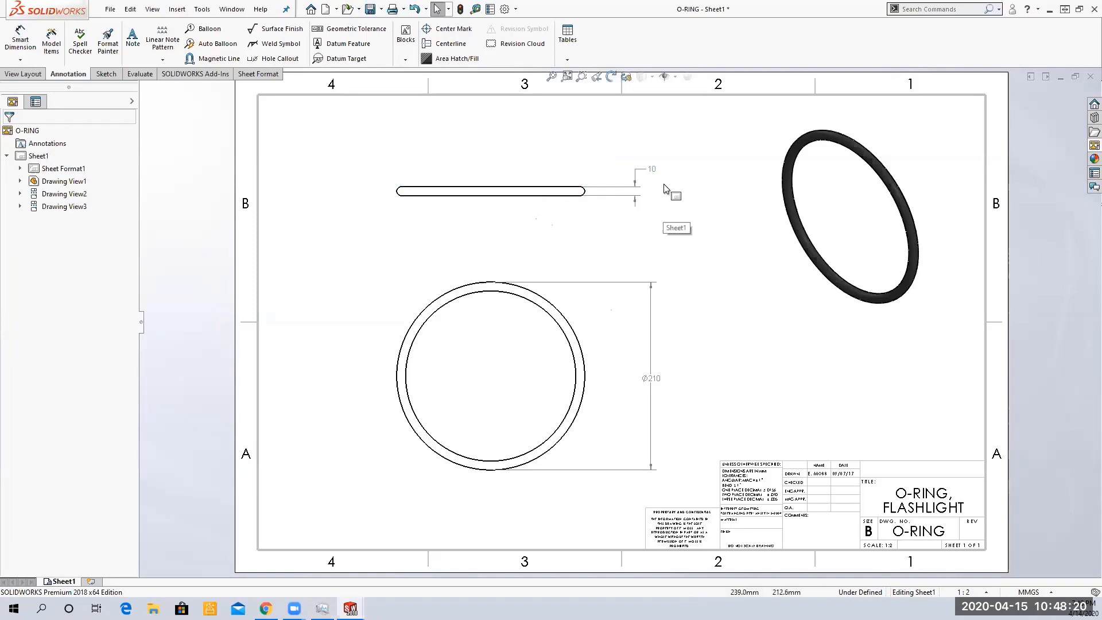
Replace the thickness dimension's value text with the label THK
key(z)
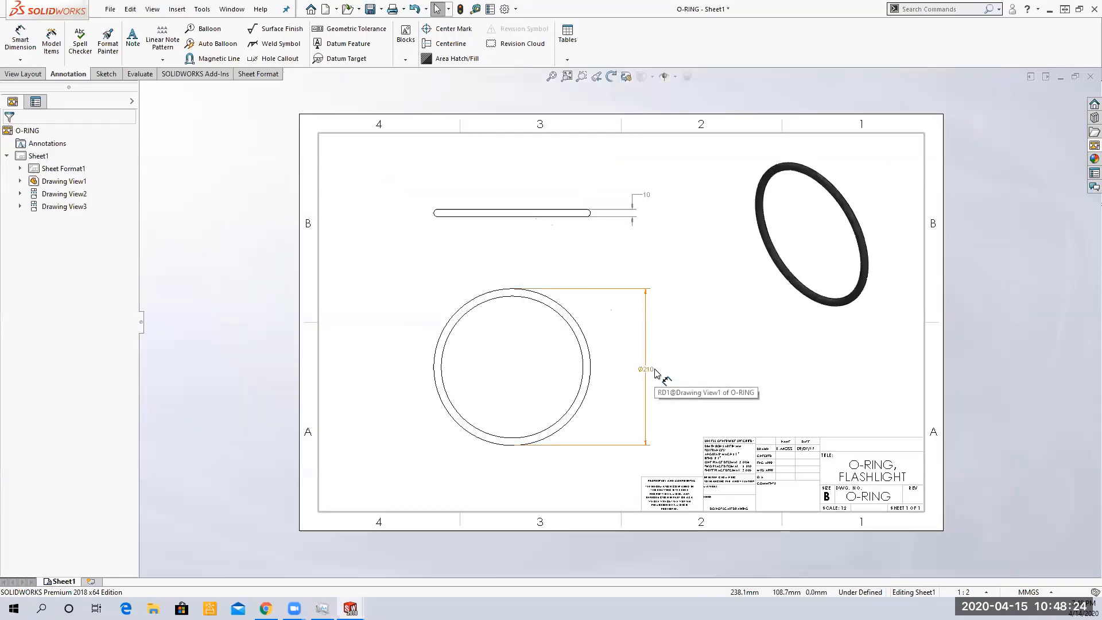
click(647, 205)
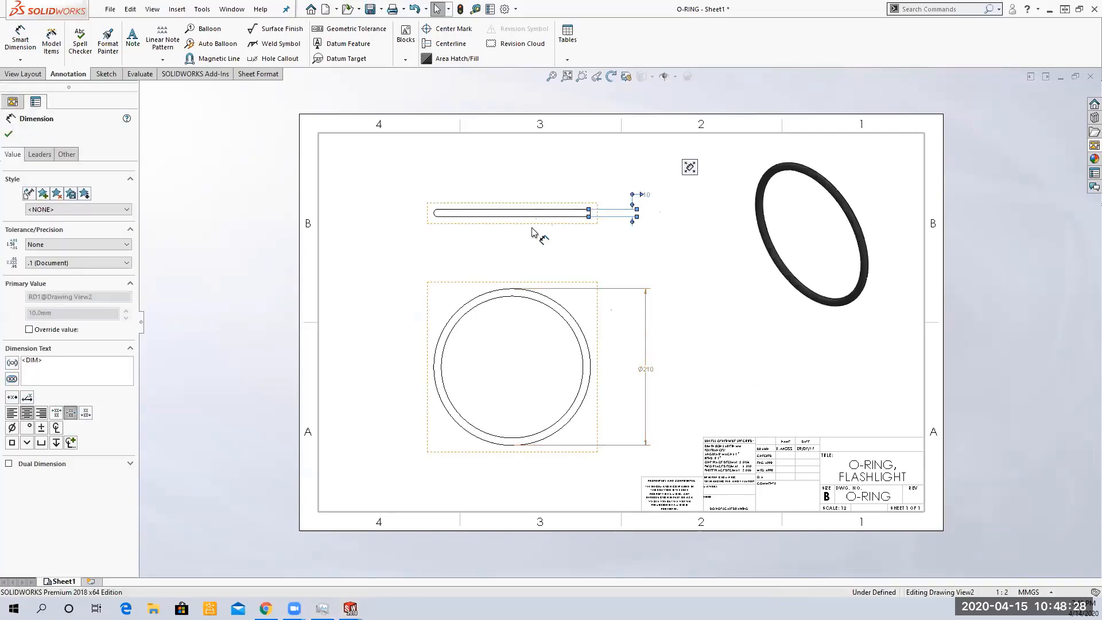
click(30, 330)
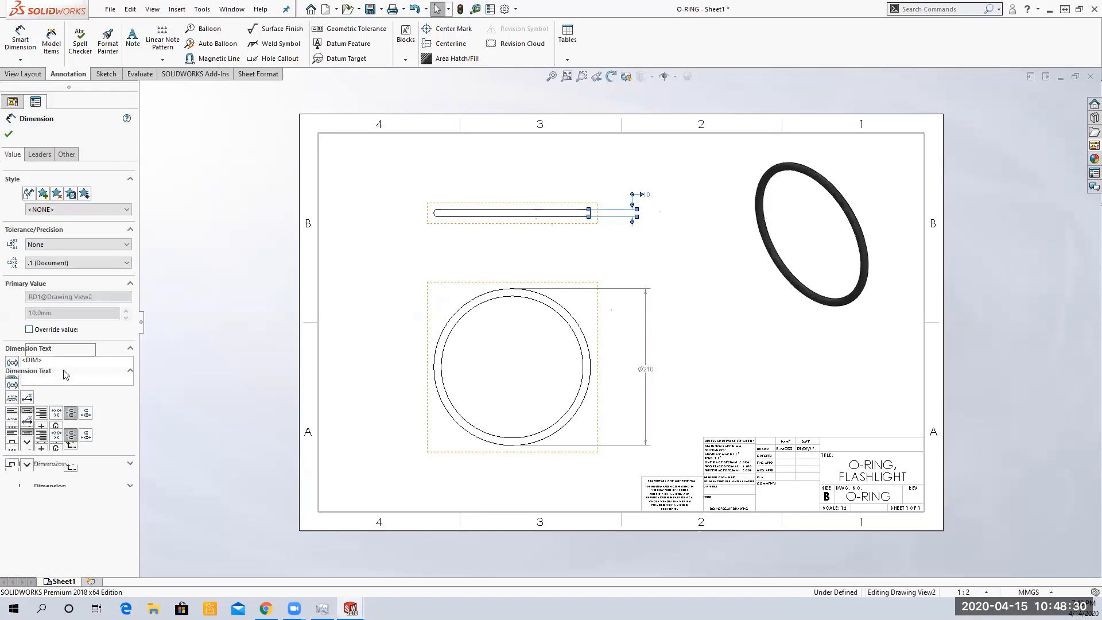
click(30, 331)
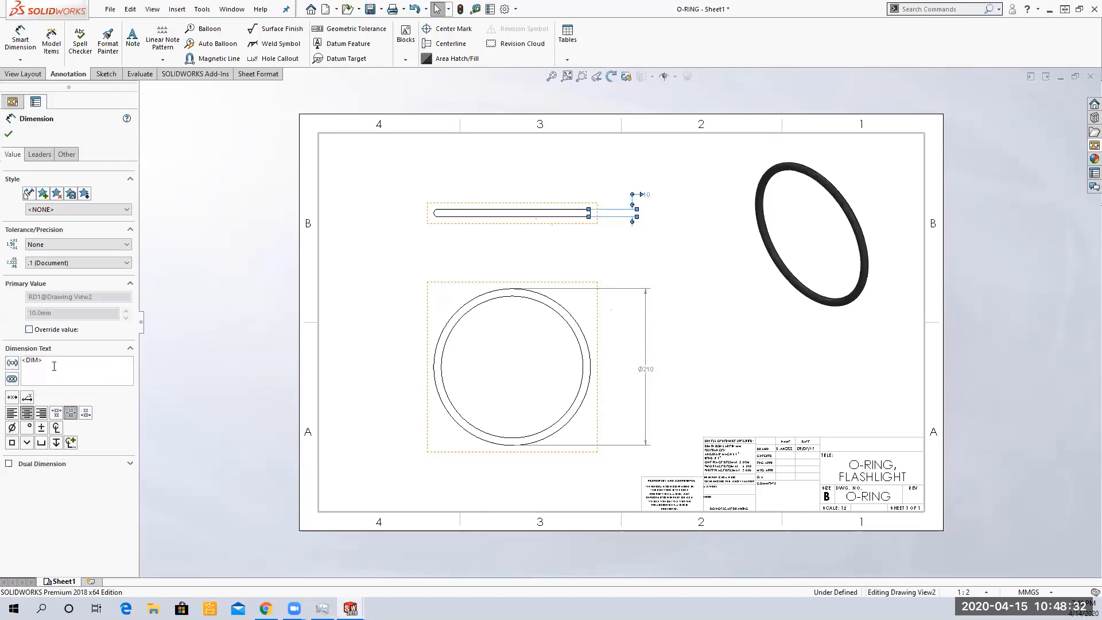
click(96, 364)
key(Delete)
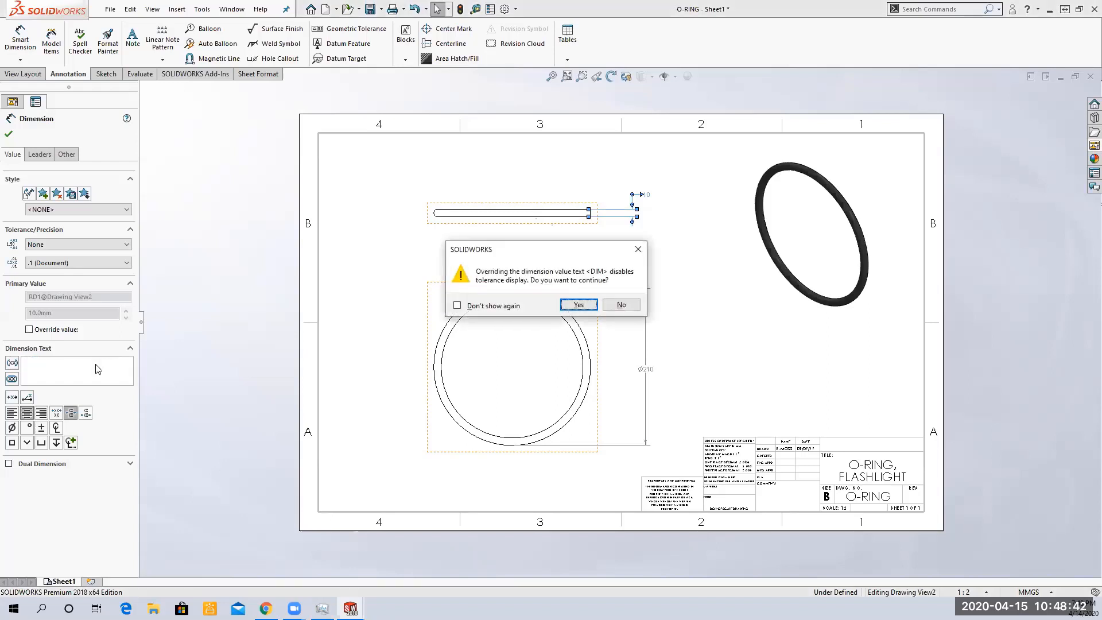
click(457, 306)
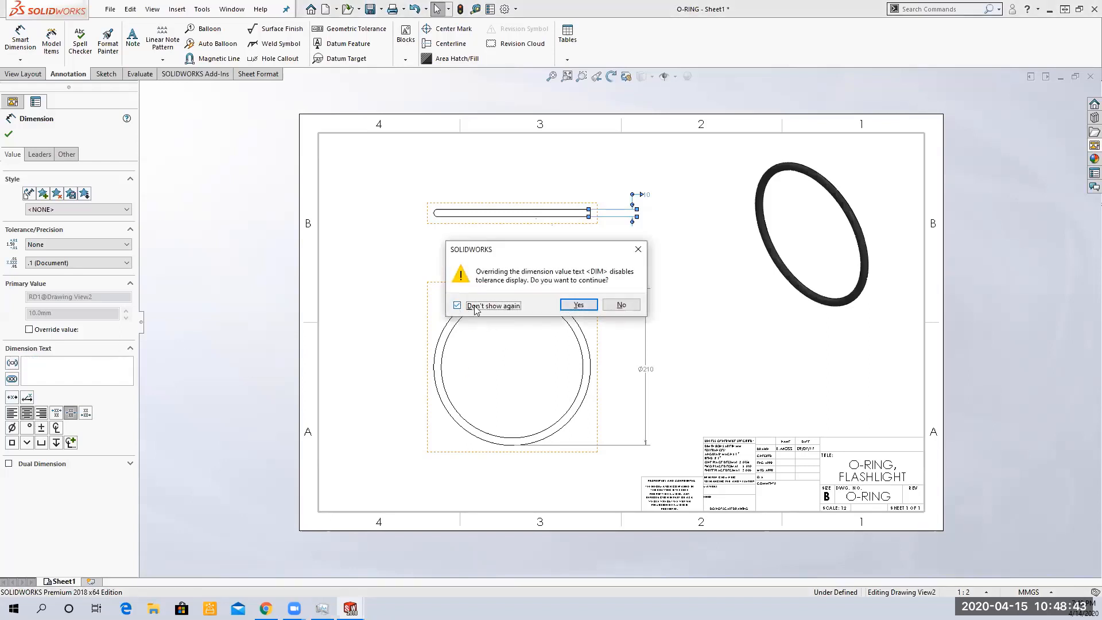
click(578, 305)
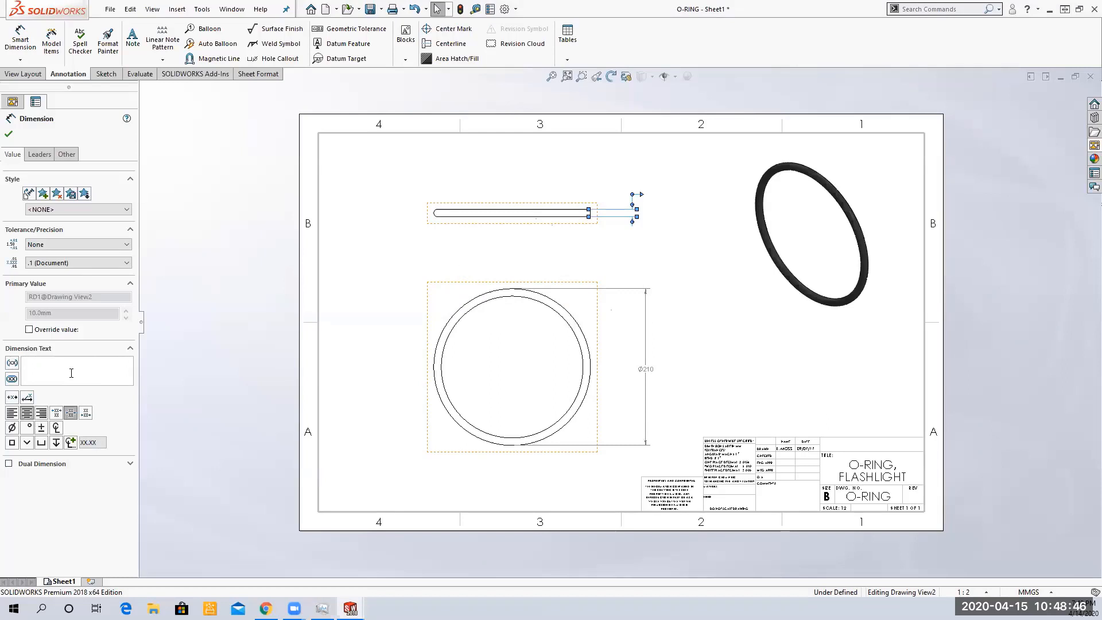
text(TJ)
key(BackSpace)
key(BackSpace)
text(H)
click(8, 133)
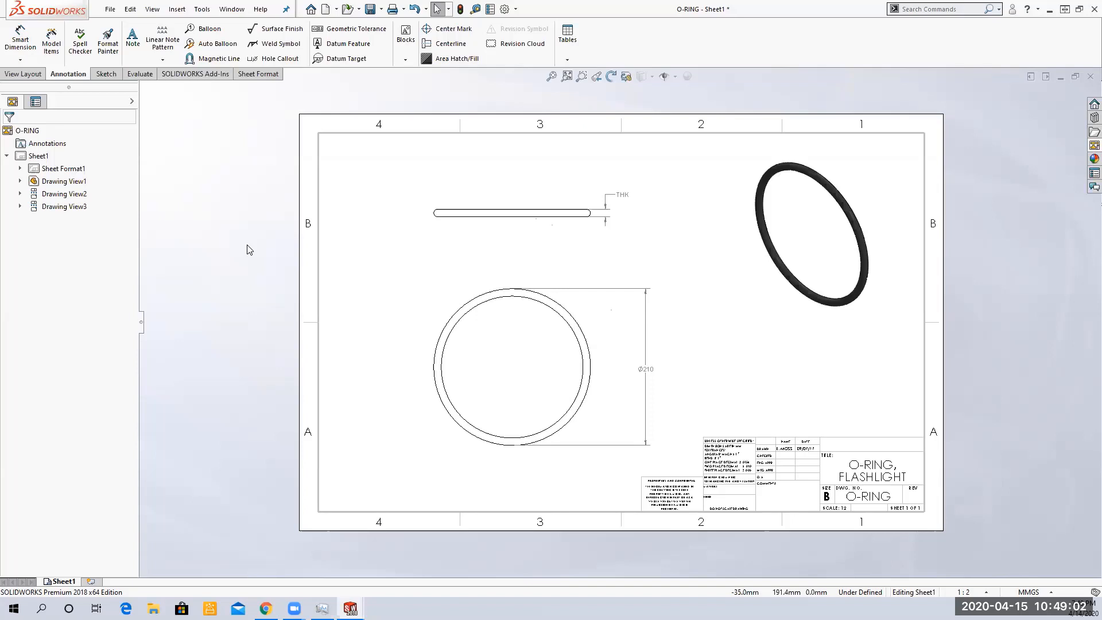
Replace the diameter dimension's text with the label OD
click(646, 369)
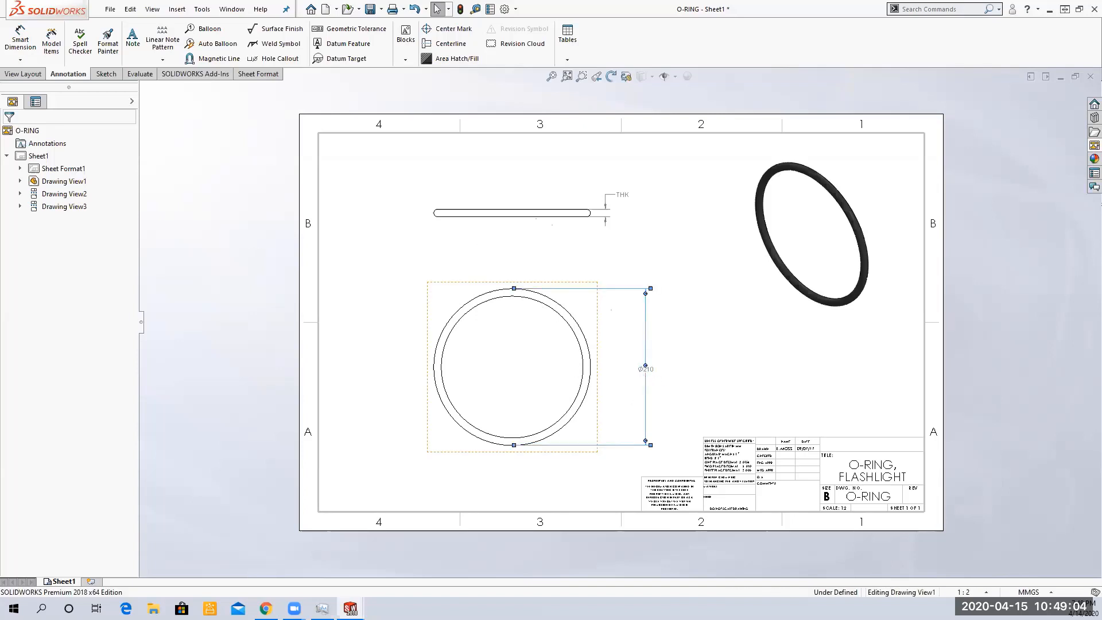
drag(96, 362, 19, 361)
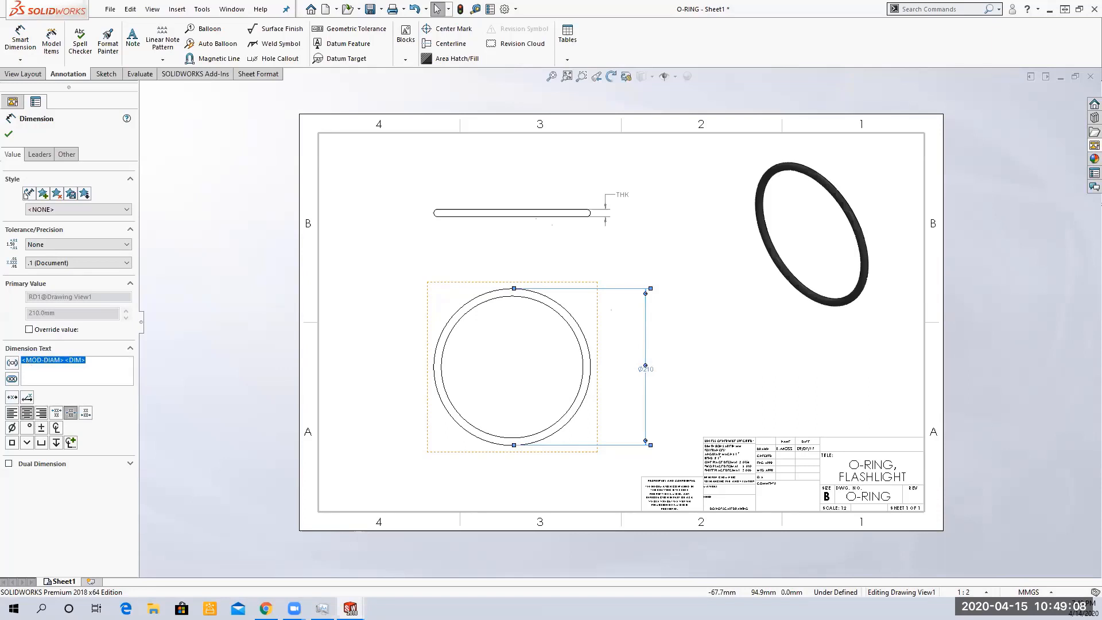
text(o)
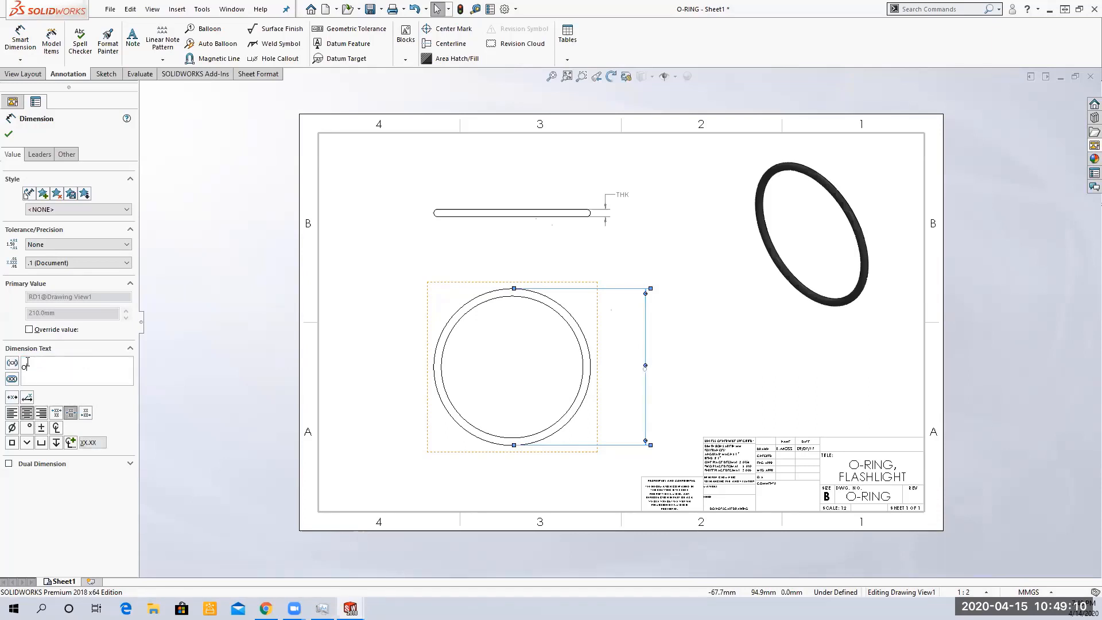
text(op)
click(716, 377)
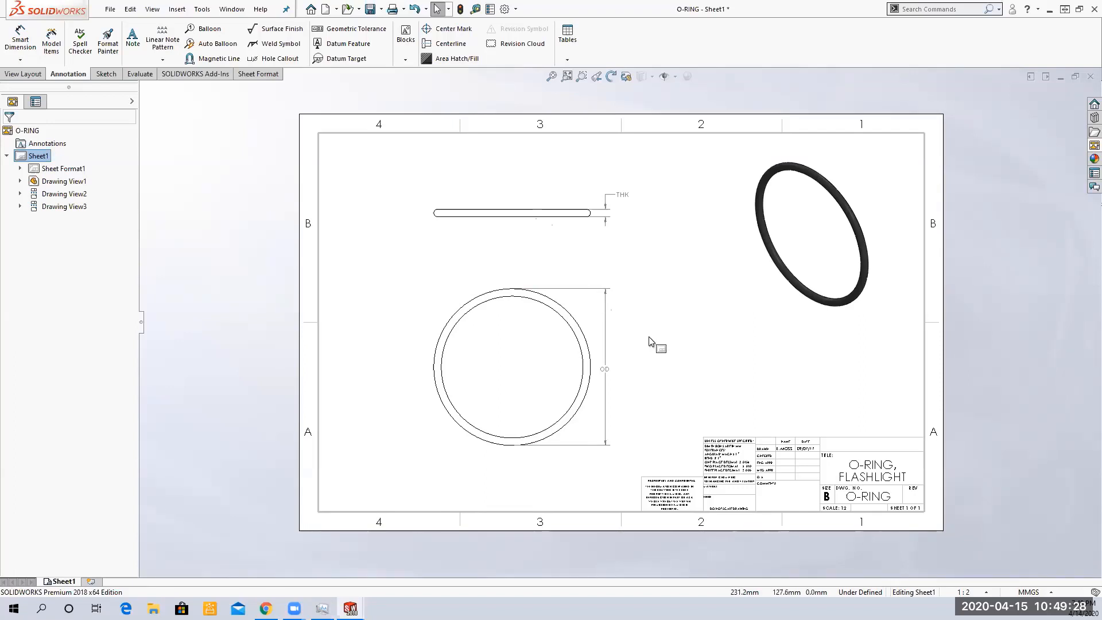
Insert a general table with 3 columns and 4 rows below the isometric view
click(568, 60)
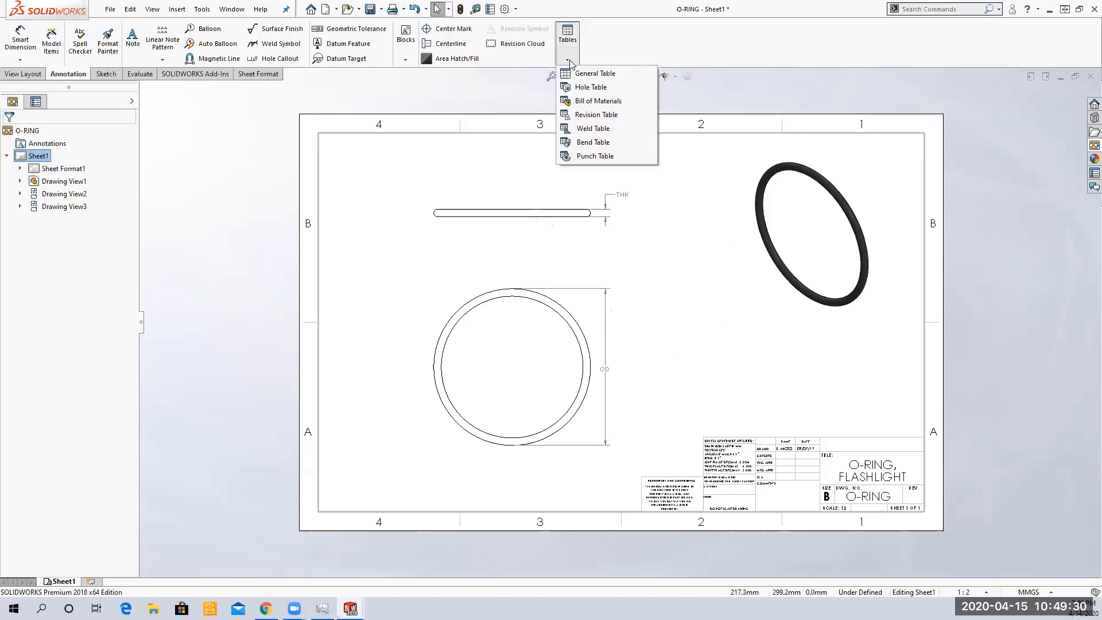
click(603, 75)
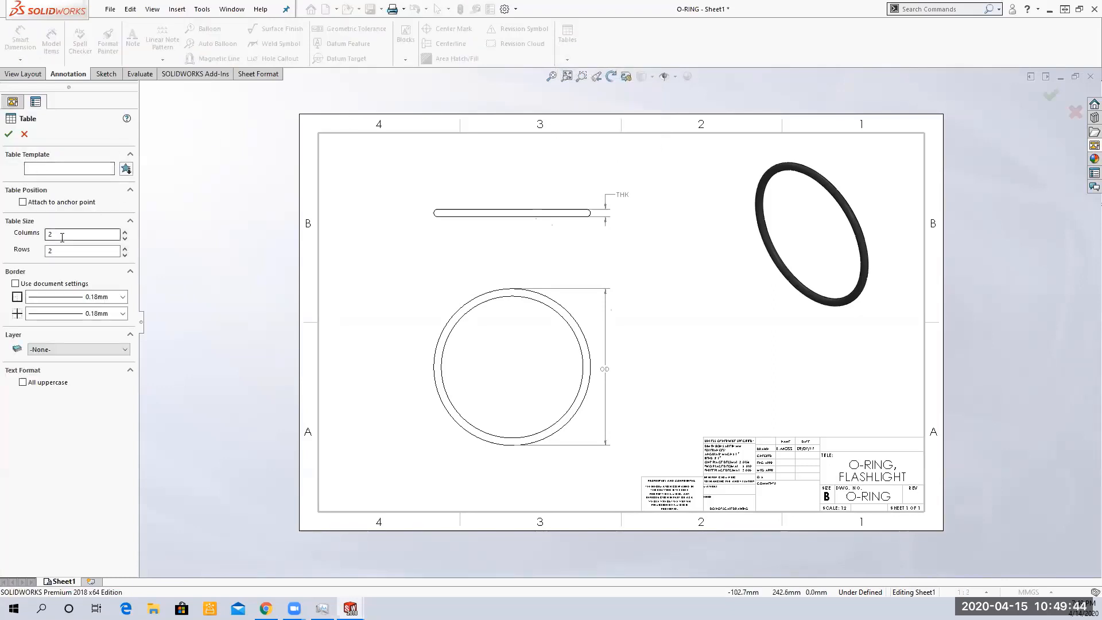
drag(61, 236, 29, 236)
text(3)
double_click(92, 254)
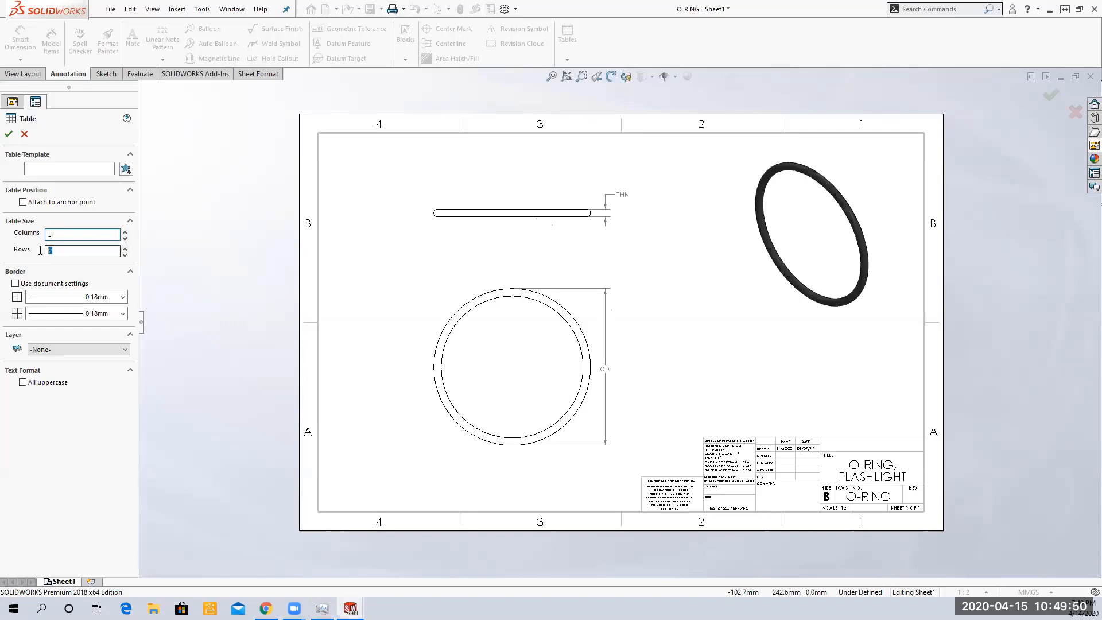
text(4)
click(8, 134)
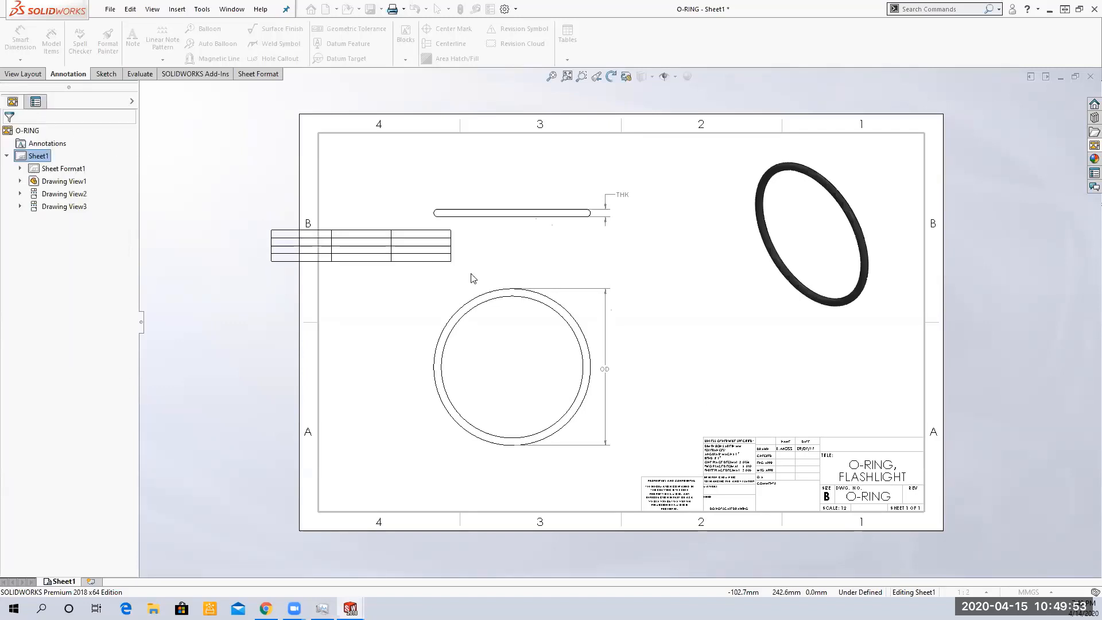
click(662, 336)
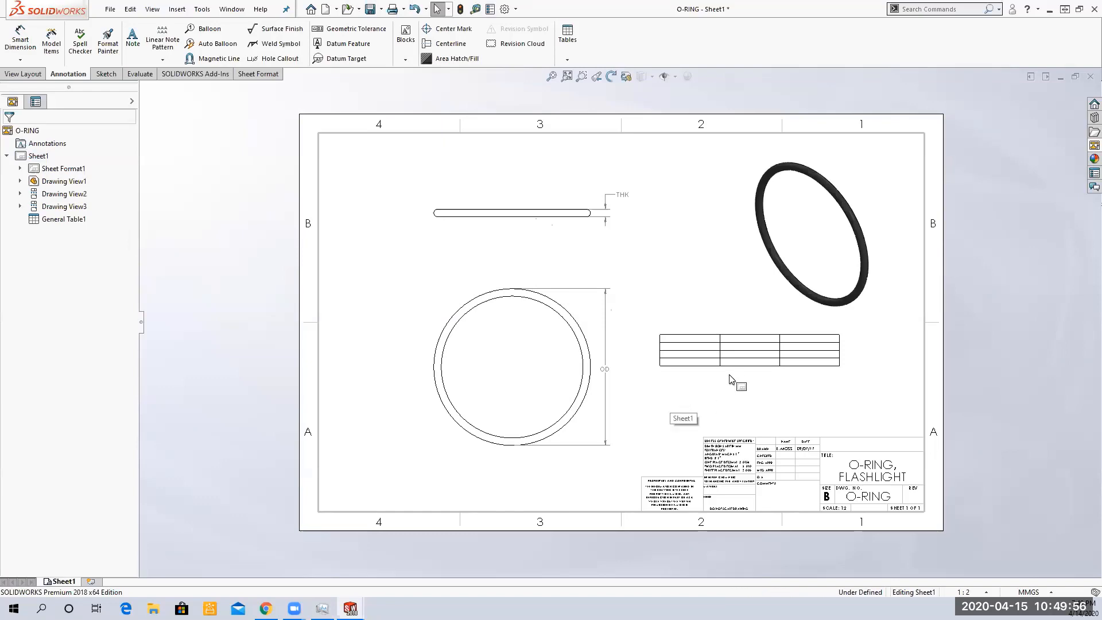
Fill the table's header row with SIZE, OD and THK
scroll(729, 374, up, 3)
scroll(666, 374, down, 5)
scroll(656, 333, down, 3)
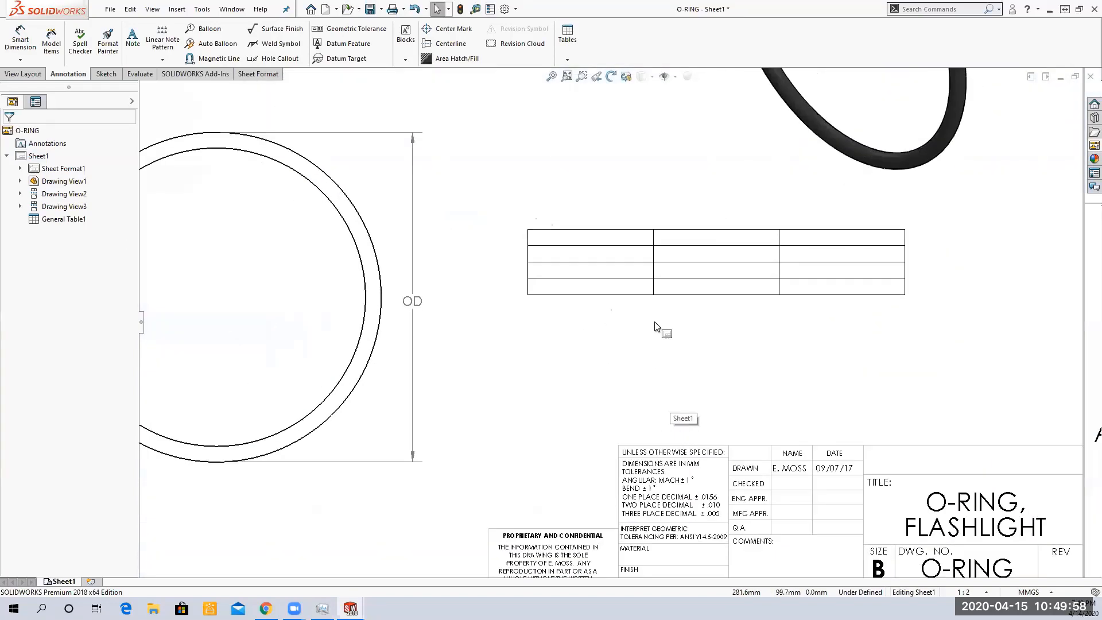
click(577, 230)
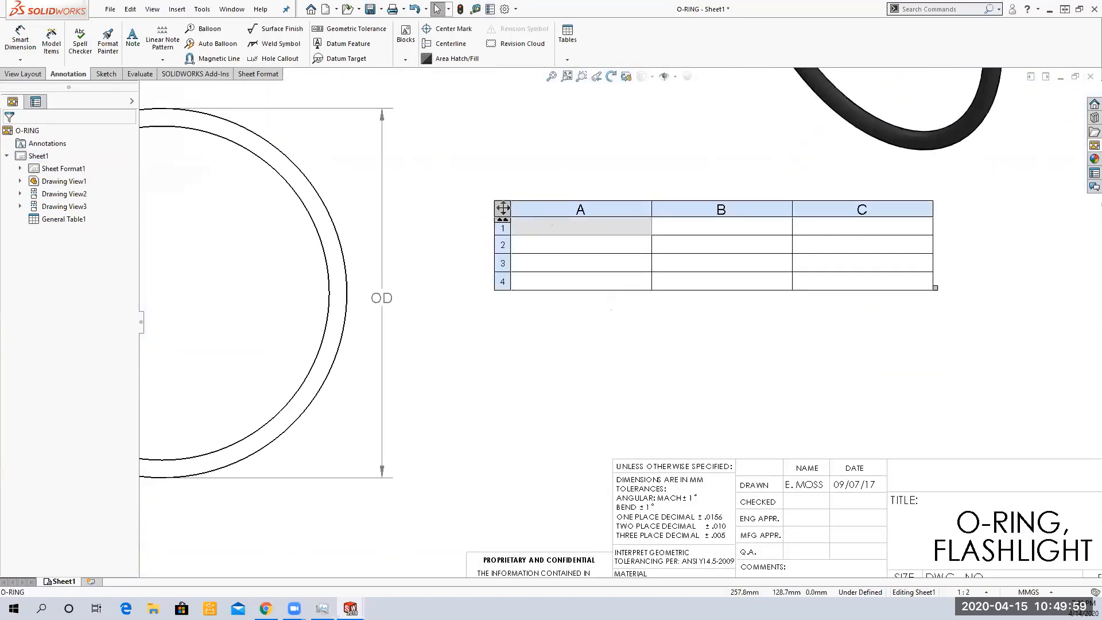
double_click(589, 233)
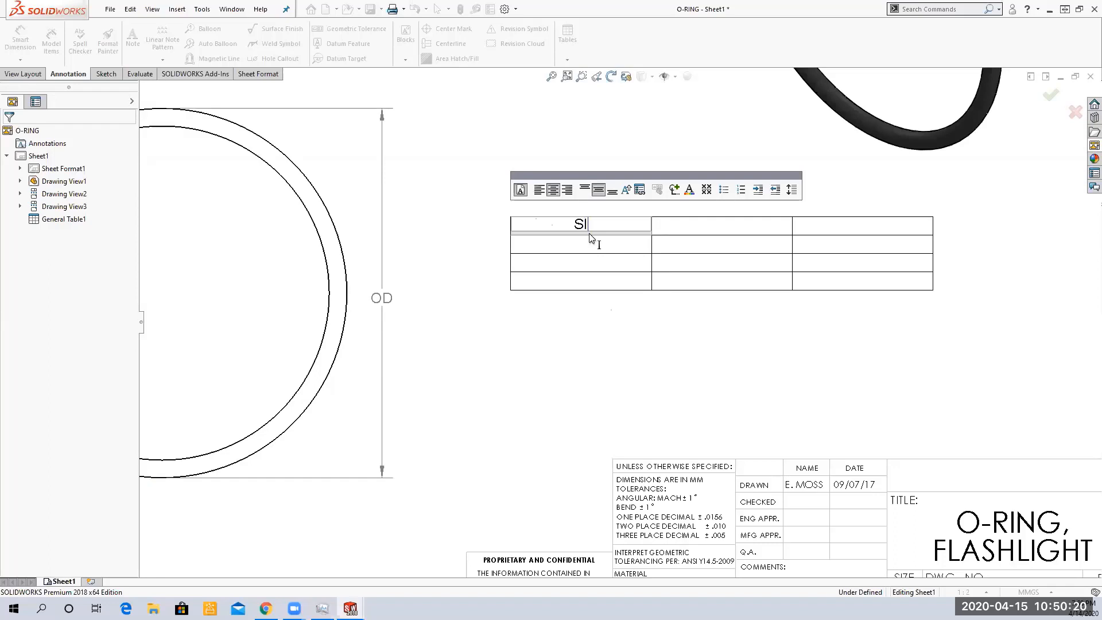
text(E)
key(Tab)
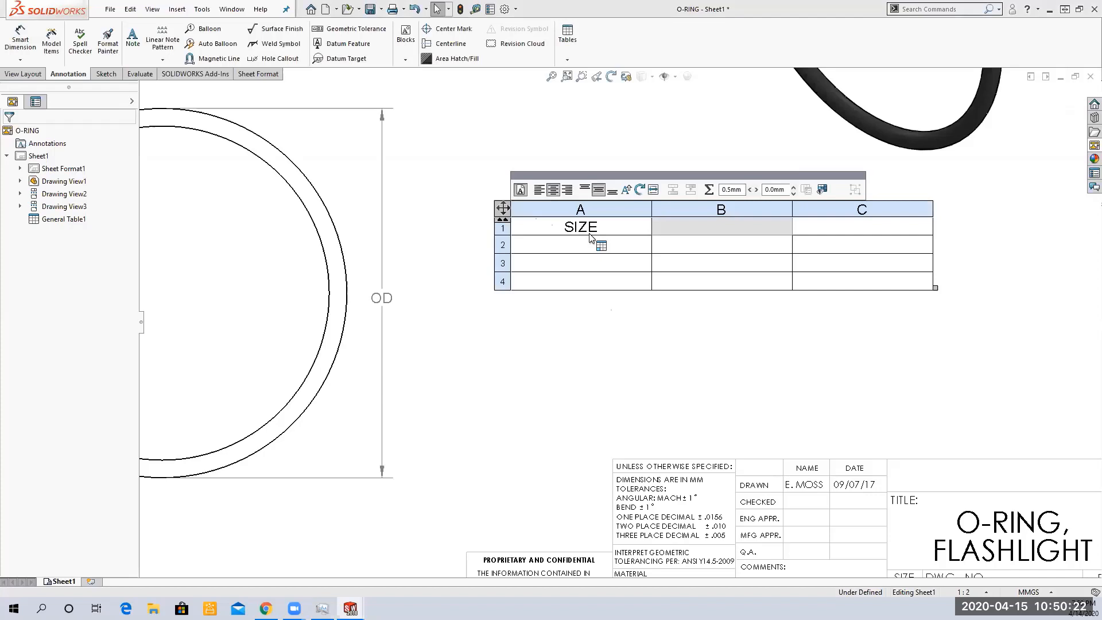
text(OD)
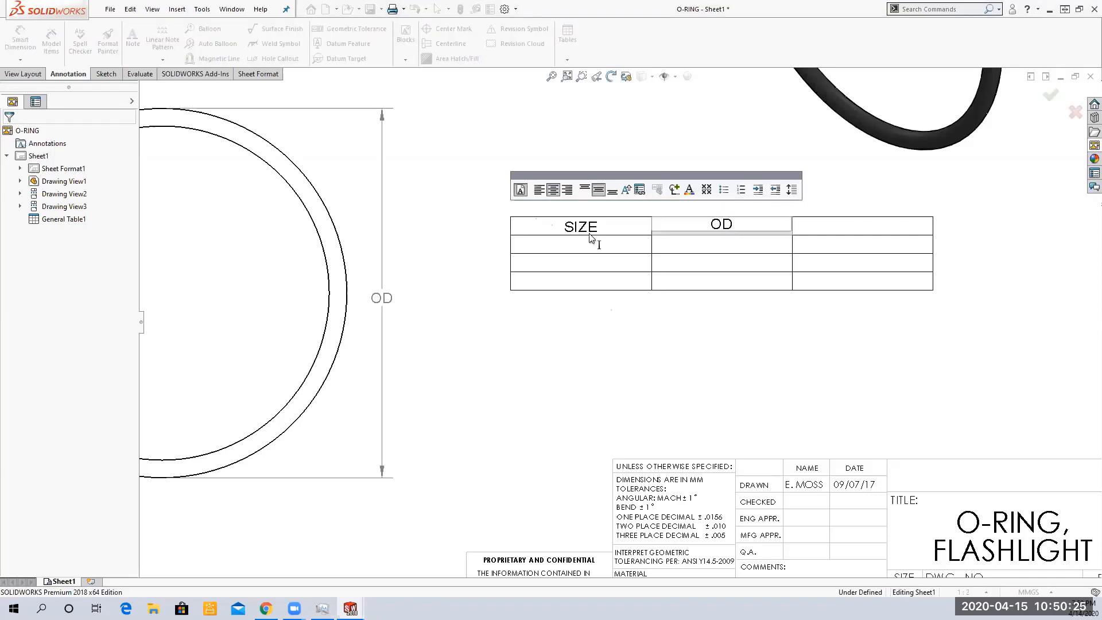
key(Tab)
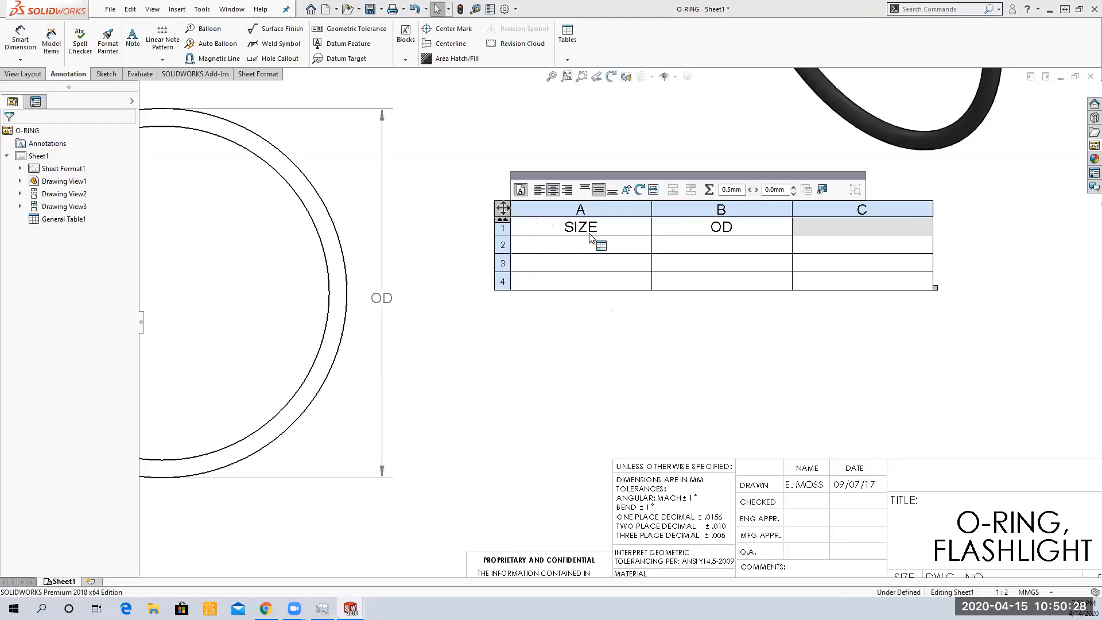
text(THK)
key(Tab)
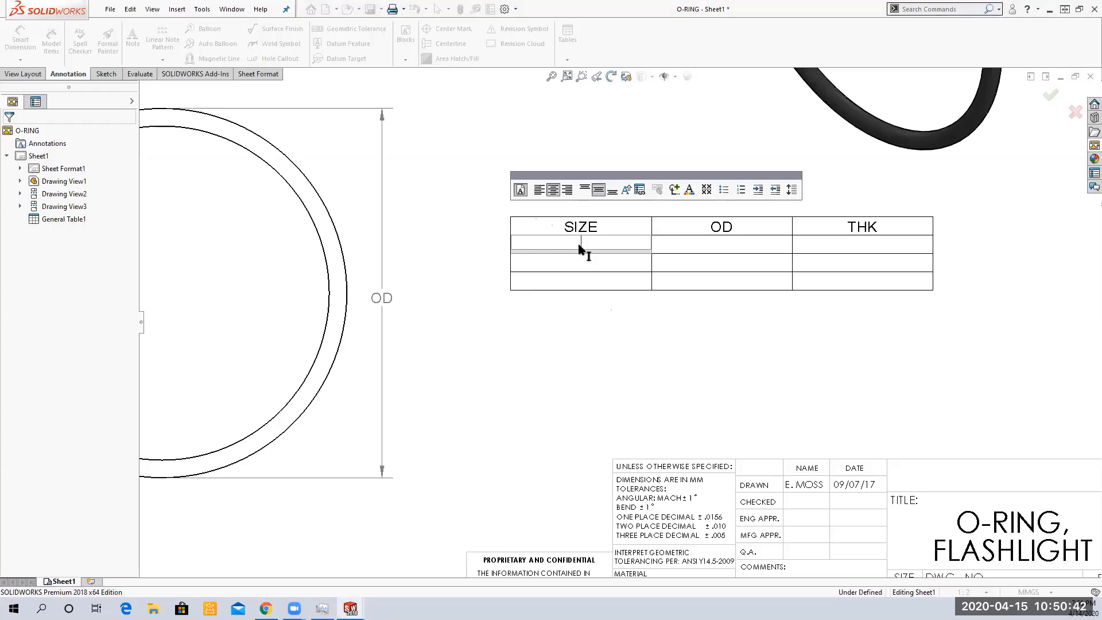
Fill the SIZE column beneath the header with SMALL, MEDIUM and LARGE
text(SMALL)
click(563, 263)
double_click(564, 263)
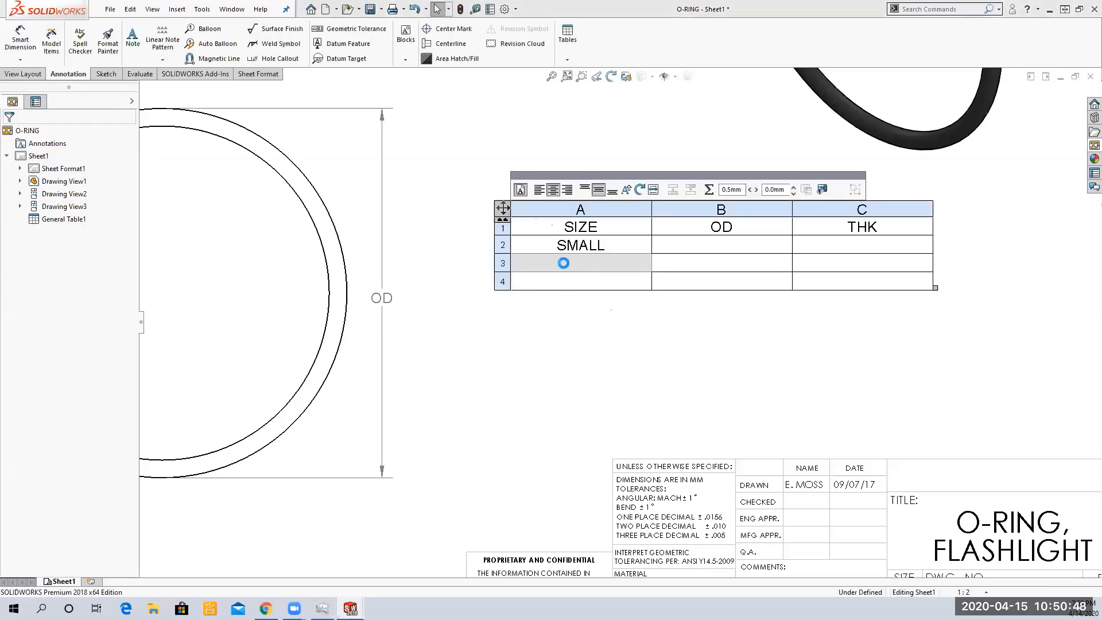
text(MEDIUM)
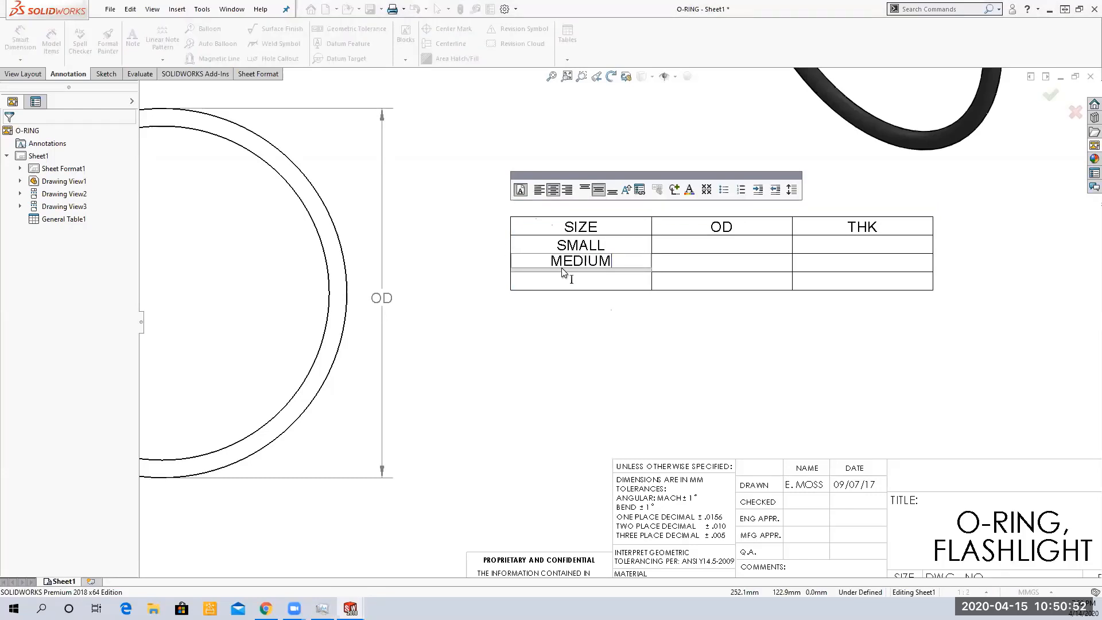
click(568, 280)
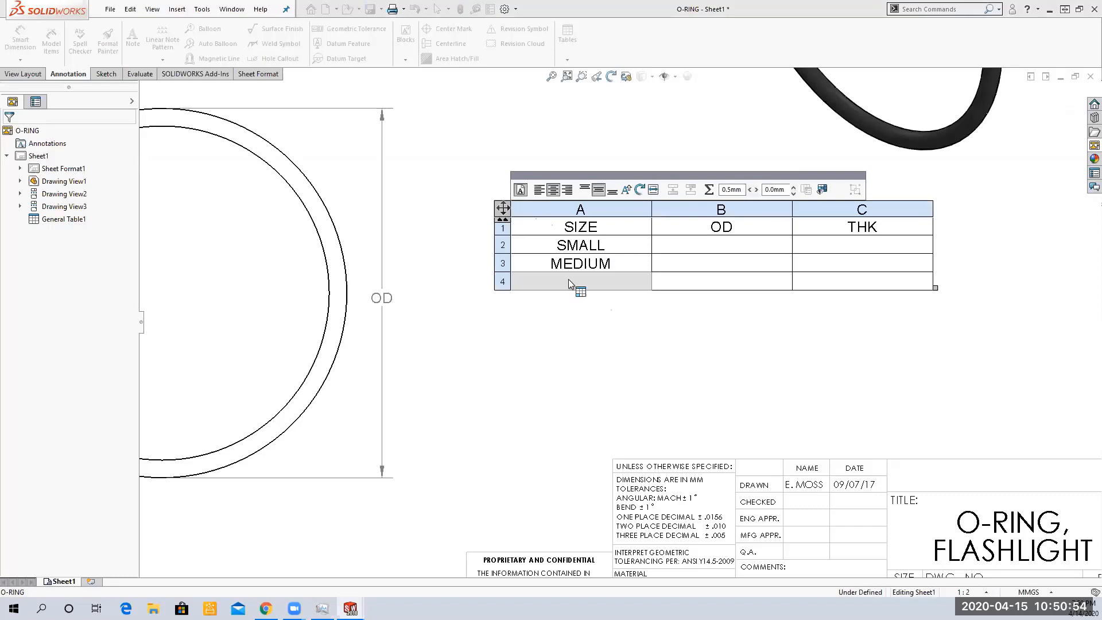
double_click(568, 279)
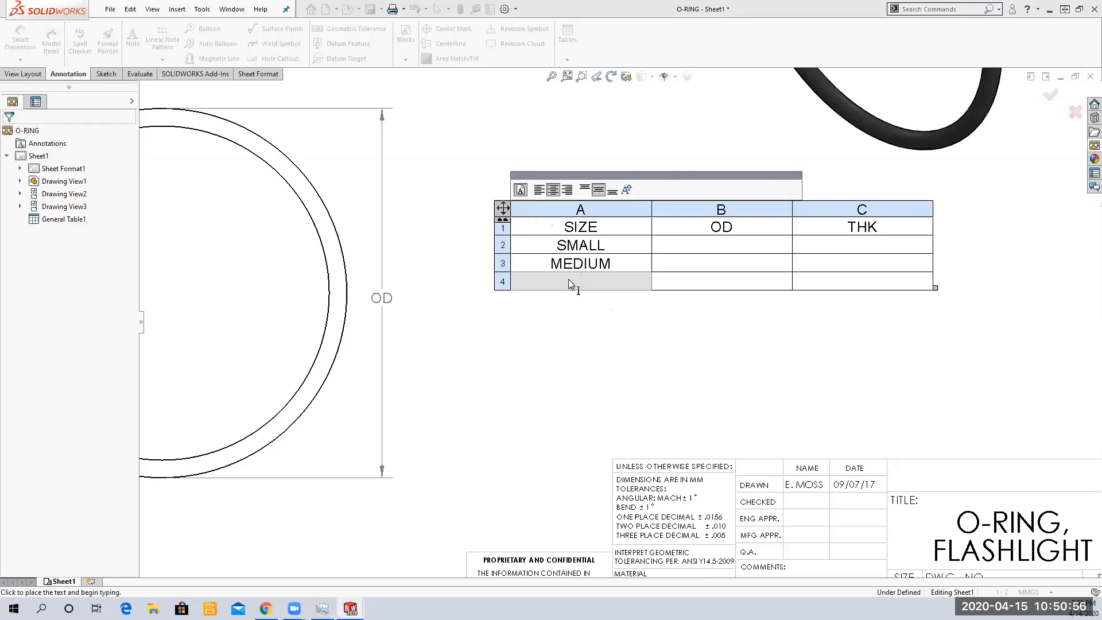
text(LARGE)
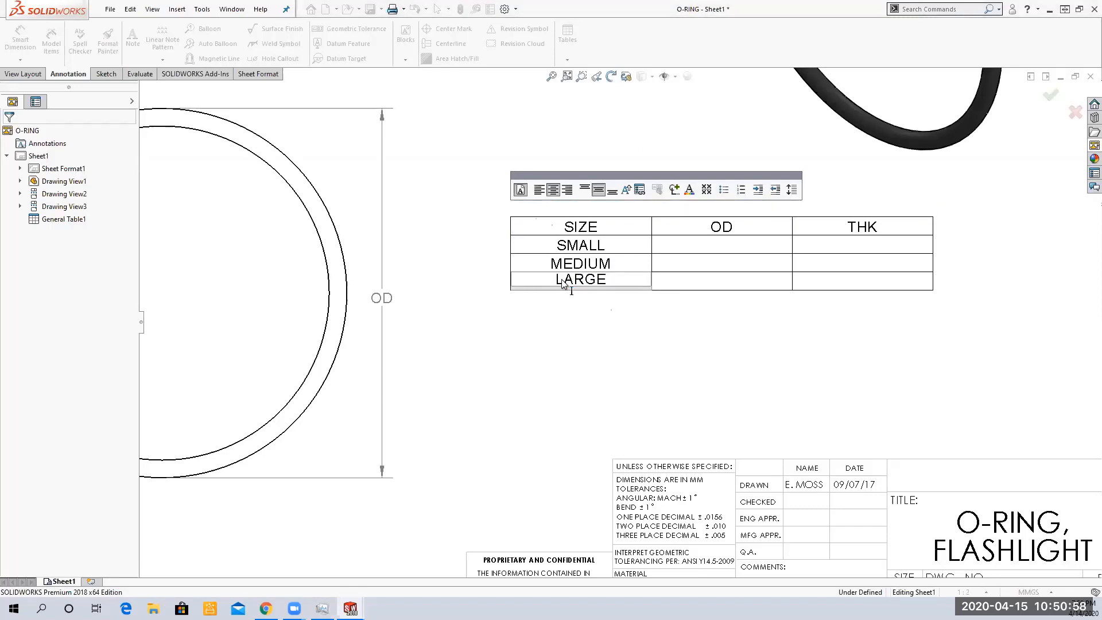
Enter OD 100 and THK 3 for SMALL, and OD 150 and THK 4 for MEDIUM
click(708, 247)
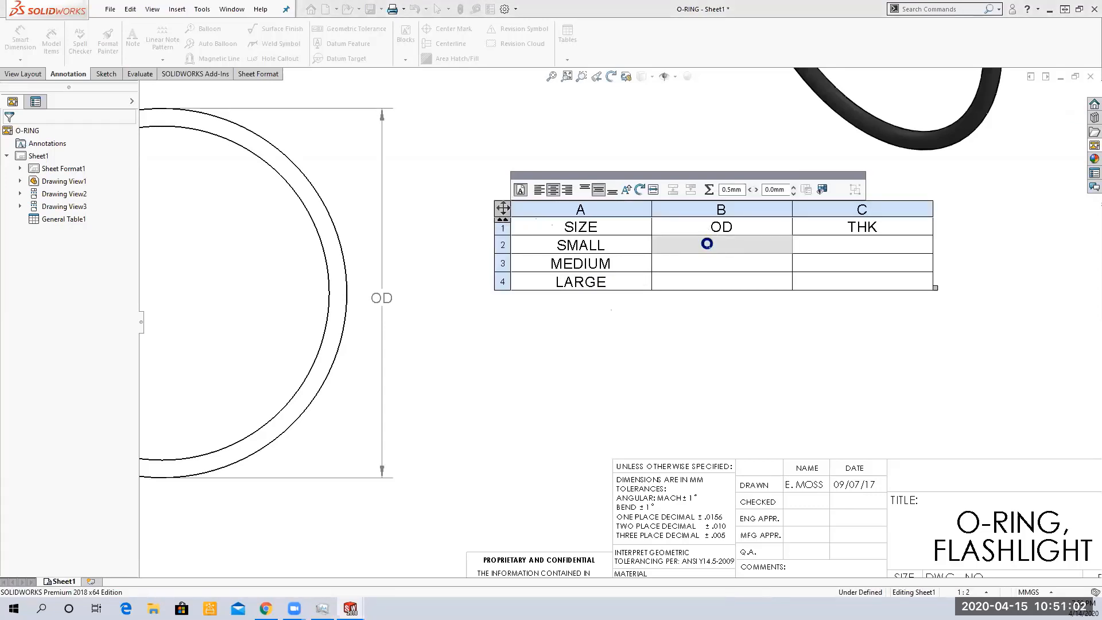
text(100)
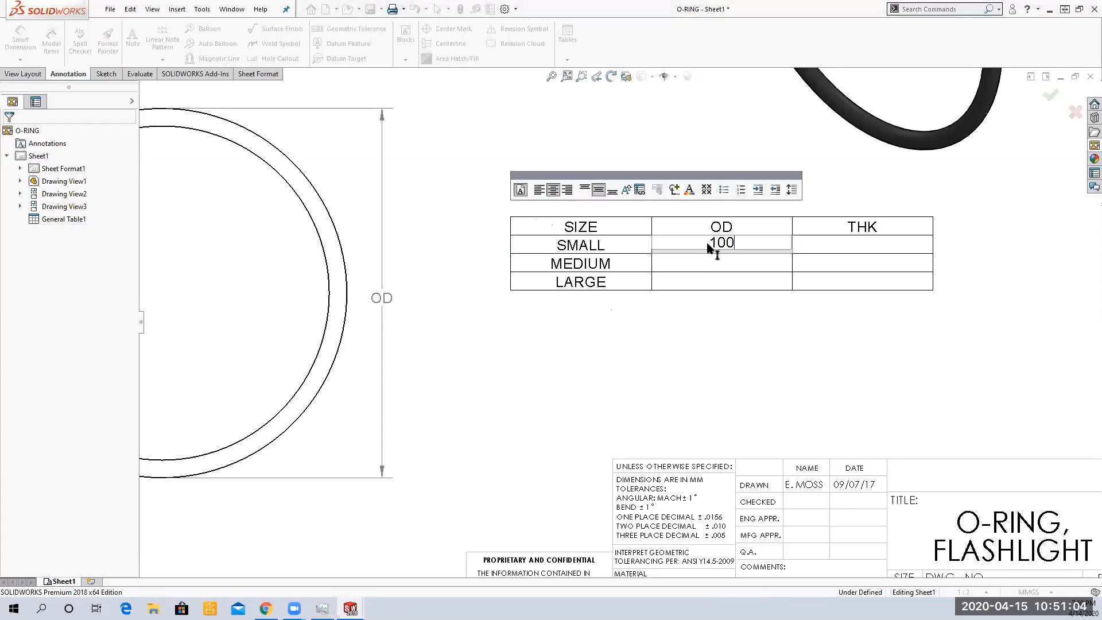
key(Tab)
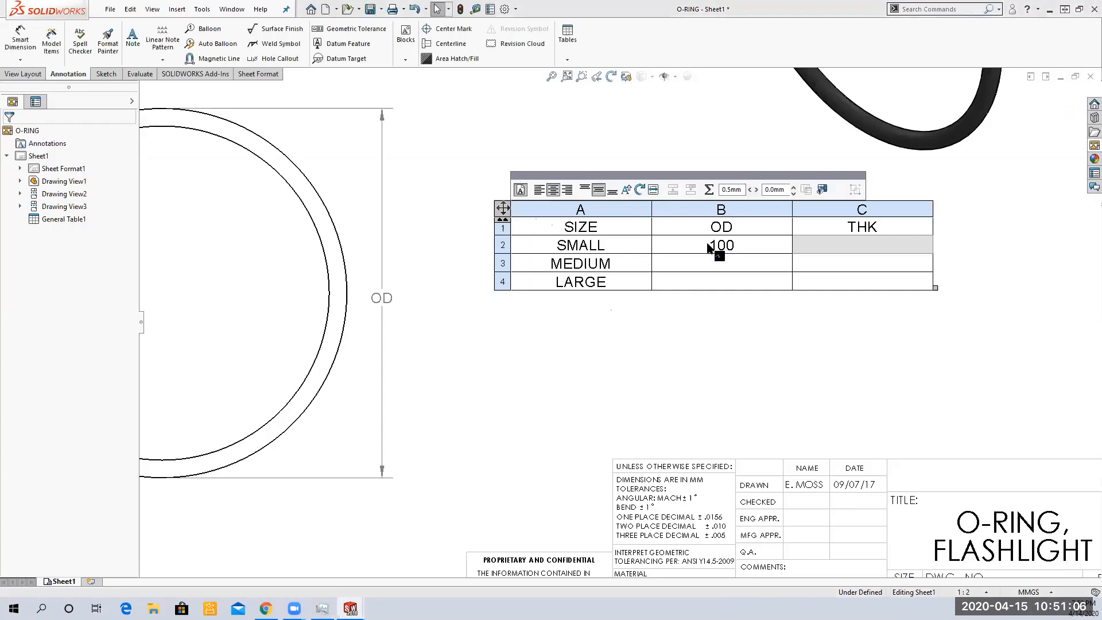
text(3)
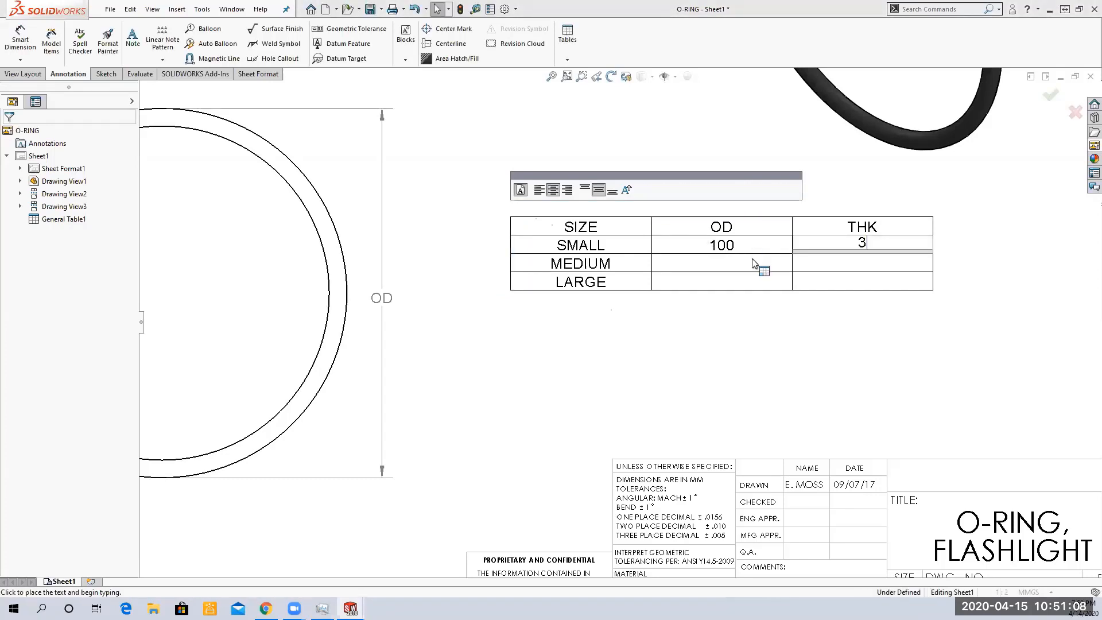
click(719, 265)
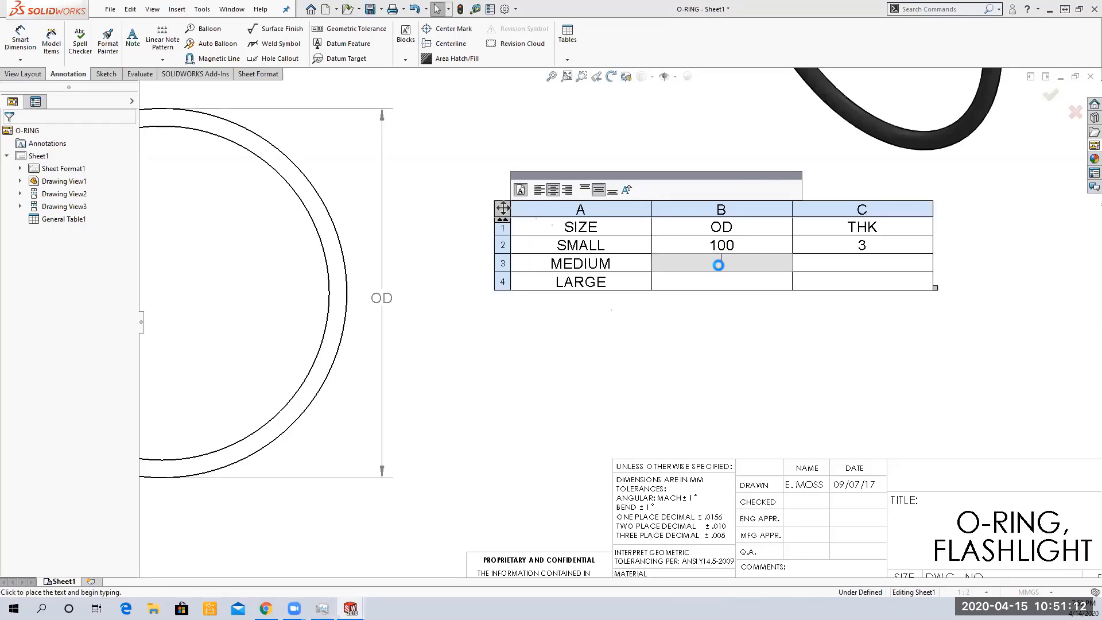
text(150)
key(Tab)
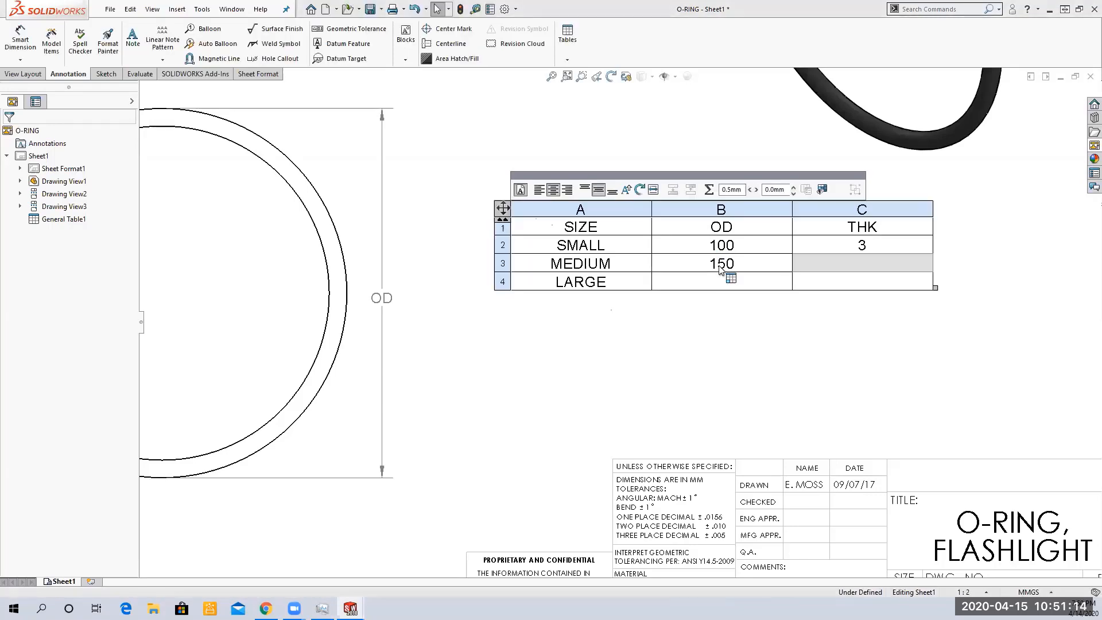
text(4)
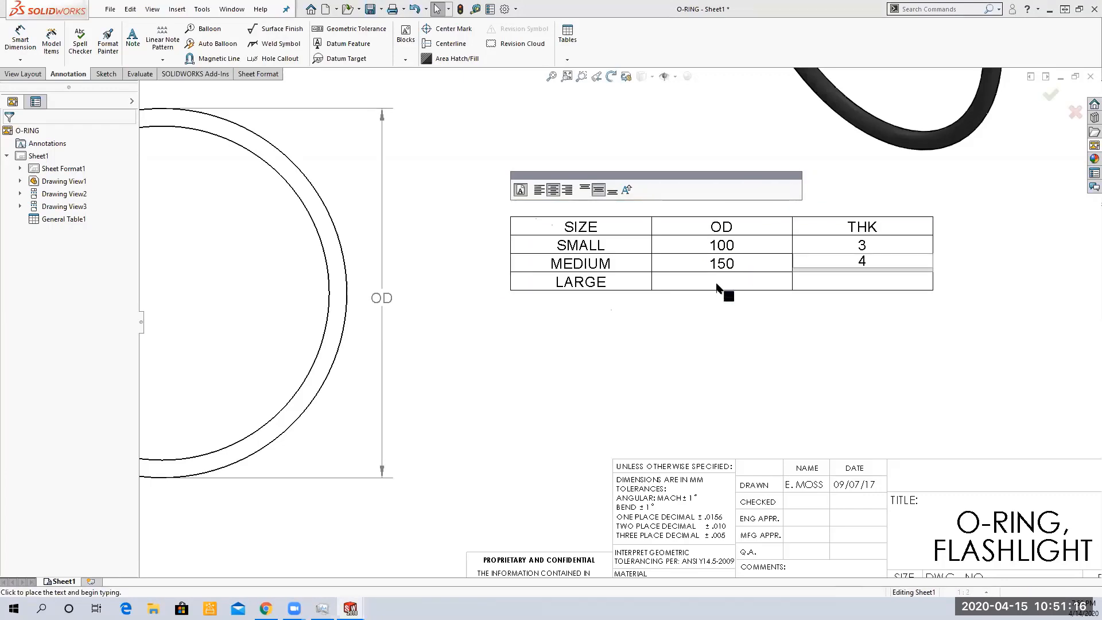
Enter OD 200 and THK 5 for the LARGE row and finish editing the table
click(717, 287)
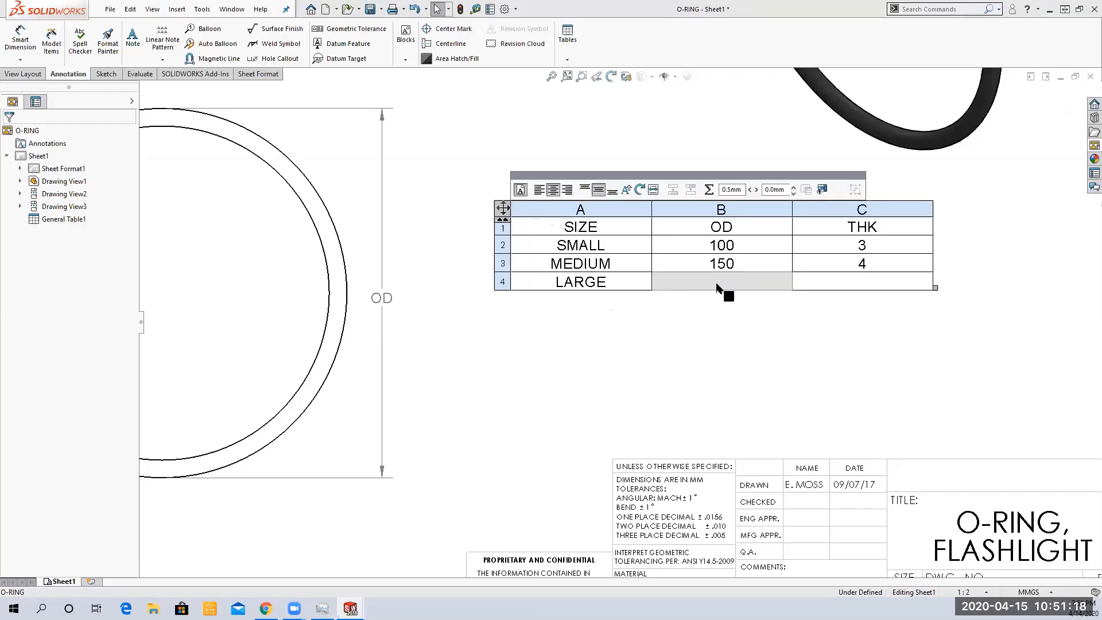
text(200)
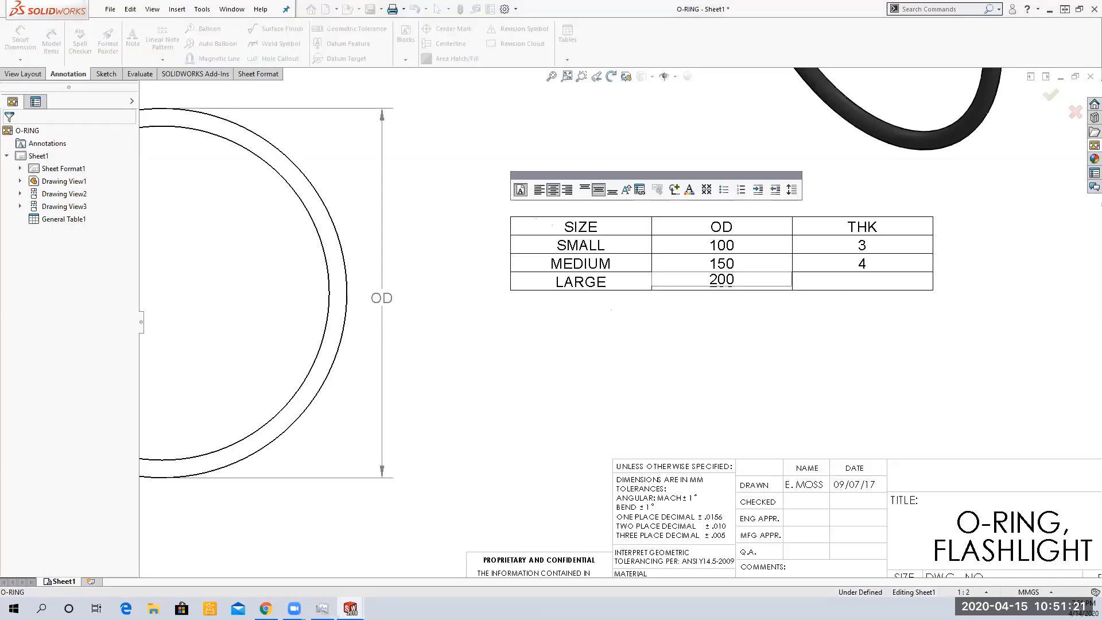
click(847, 285)
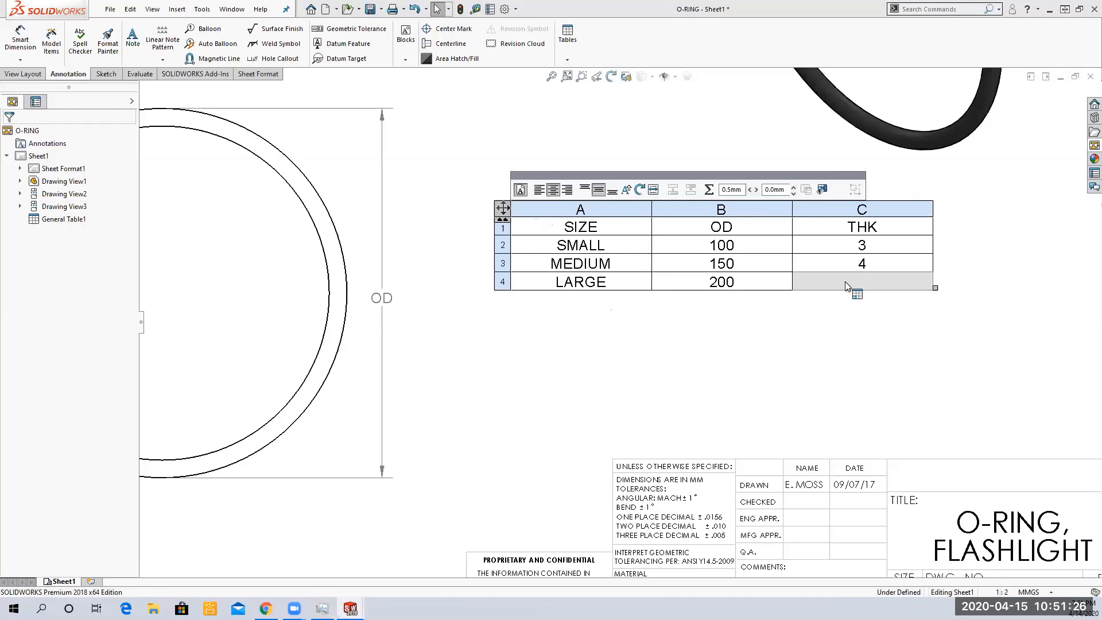
text(5)
click(644, 348)
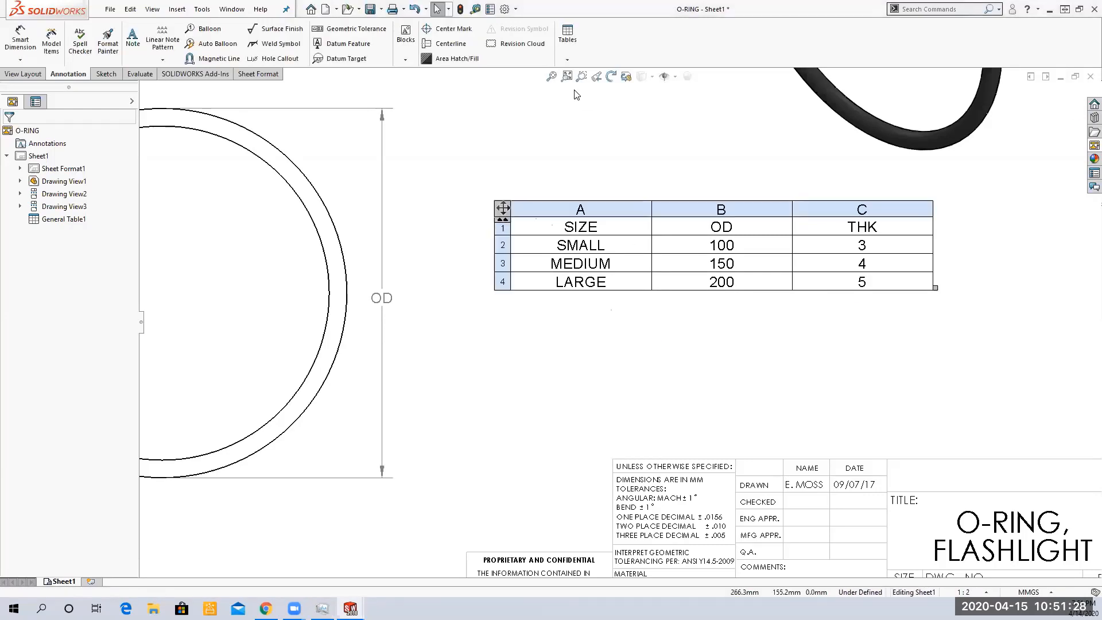
Move the size table onto the sheet just right of the circular front view
click(557, 77)
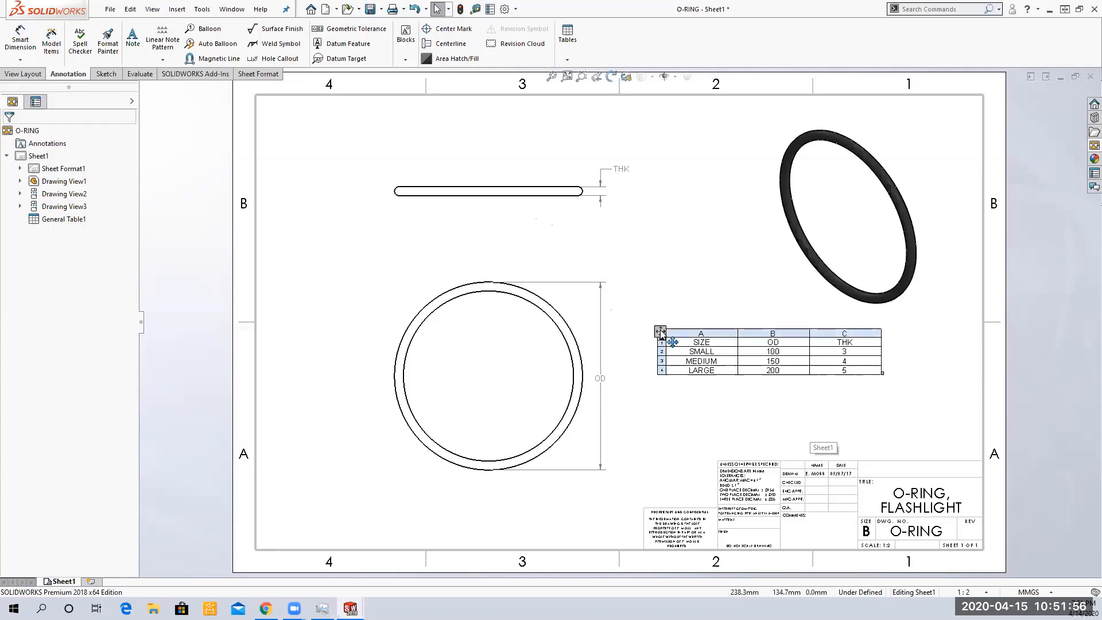
drag(726, 379, 762, 418)
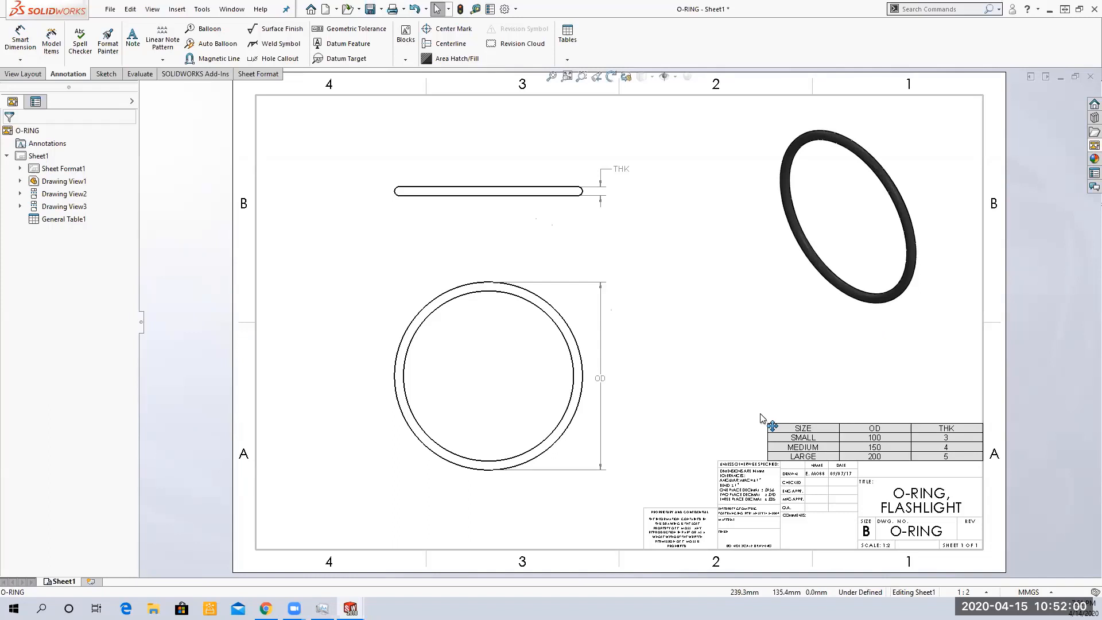
drag(762, 418, 763, 93)
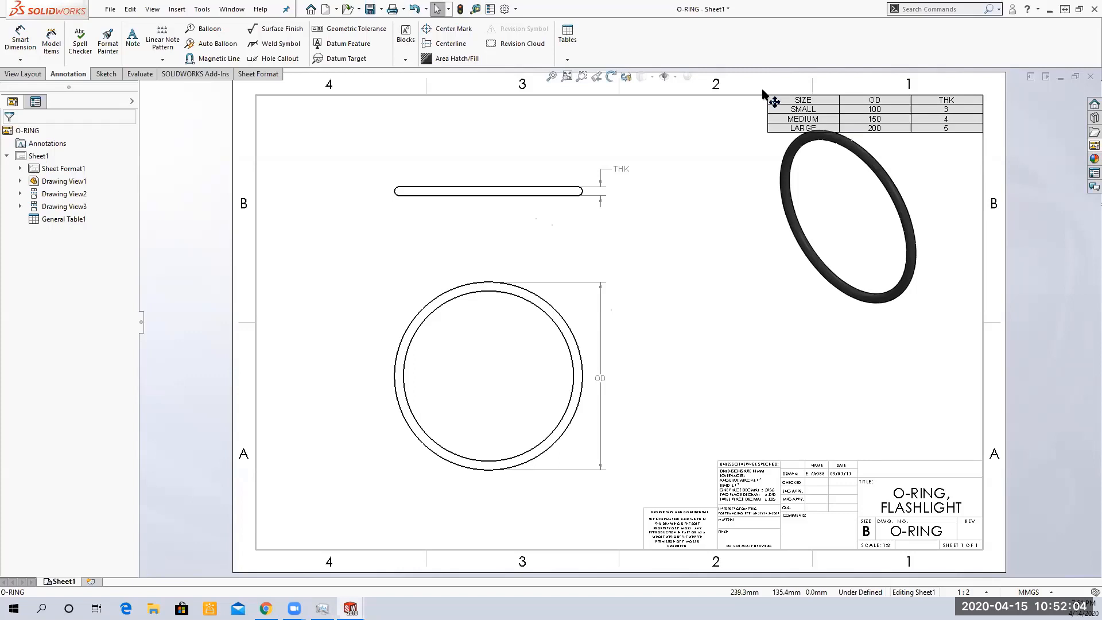
drag(764, 94, 249, 504)
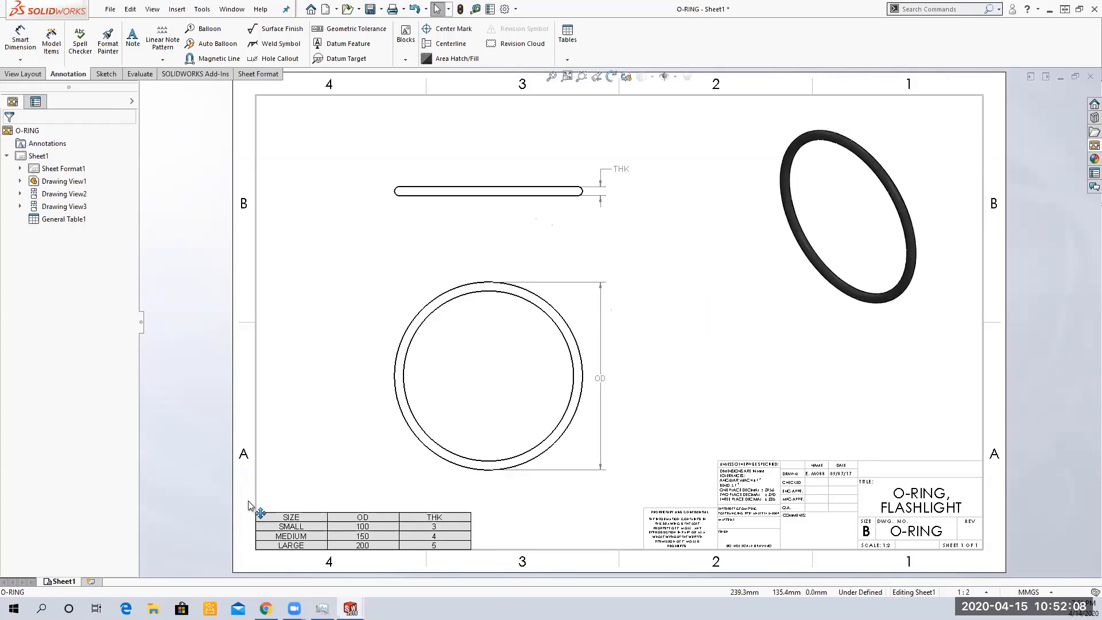
drag(248, 504, 637, 334)
click(636, 336)
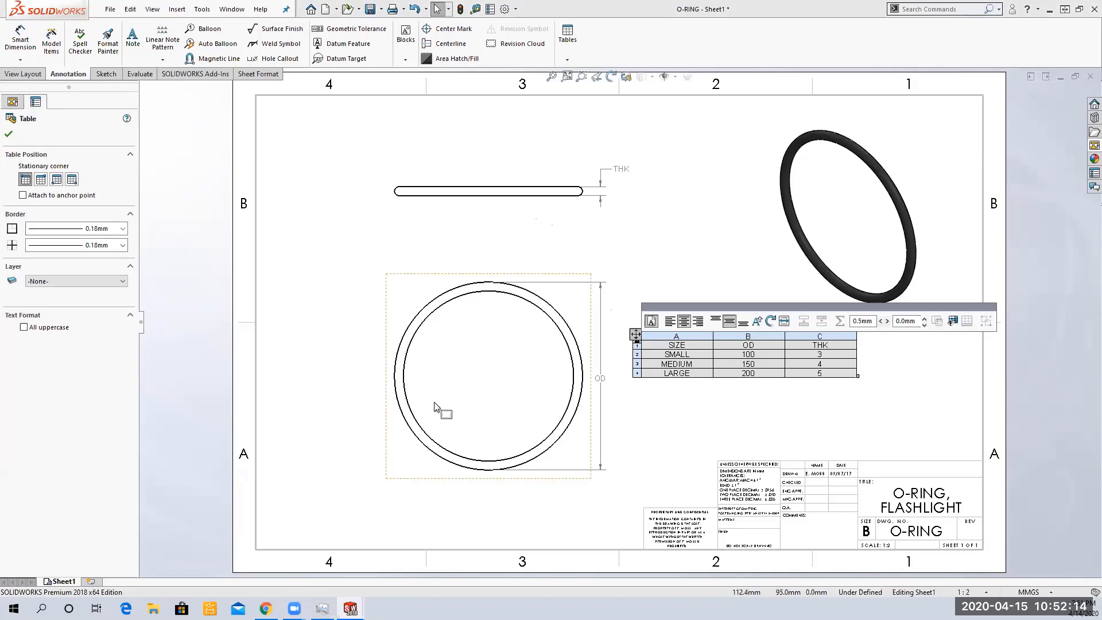
Shift the circular front view slightly to the left on the sheet
click(419, 271)
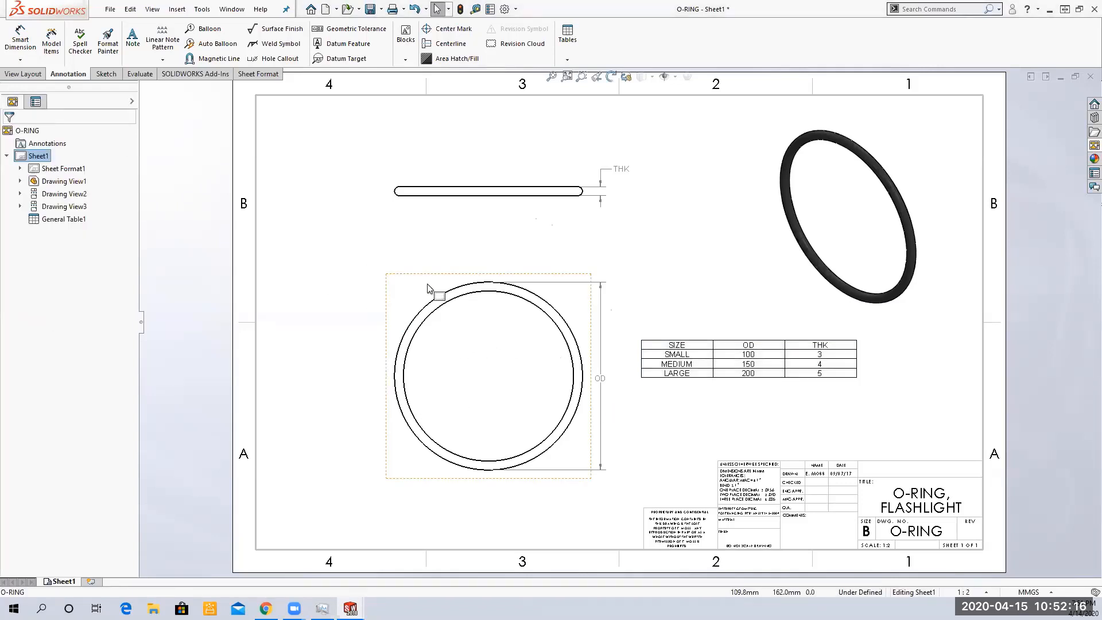
drag(422, 278, 379, 280)
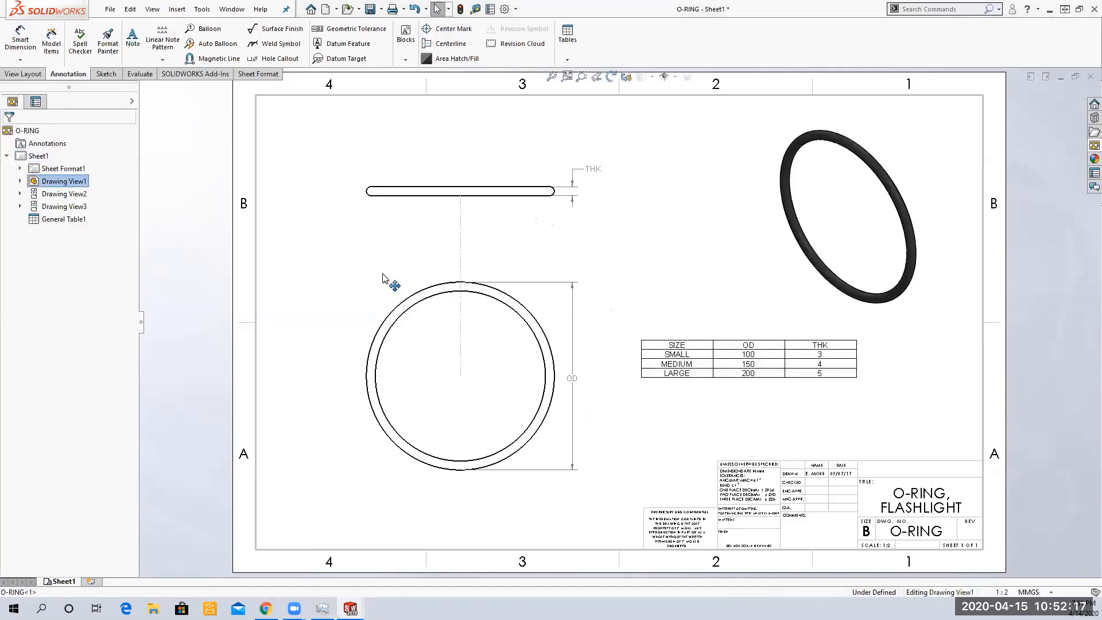
click(637, 461)
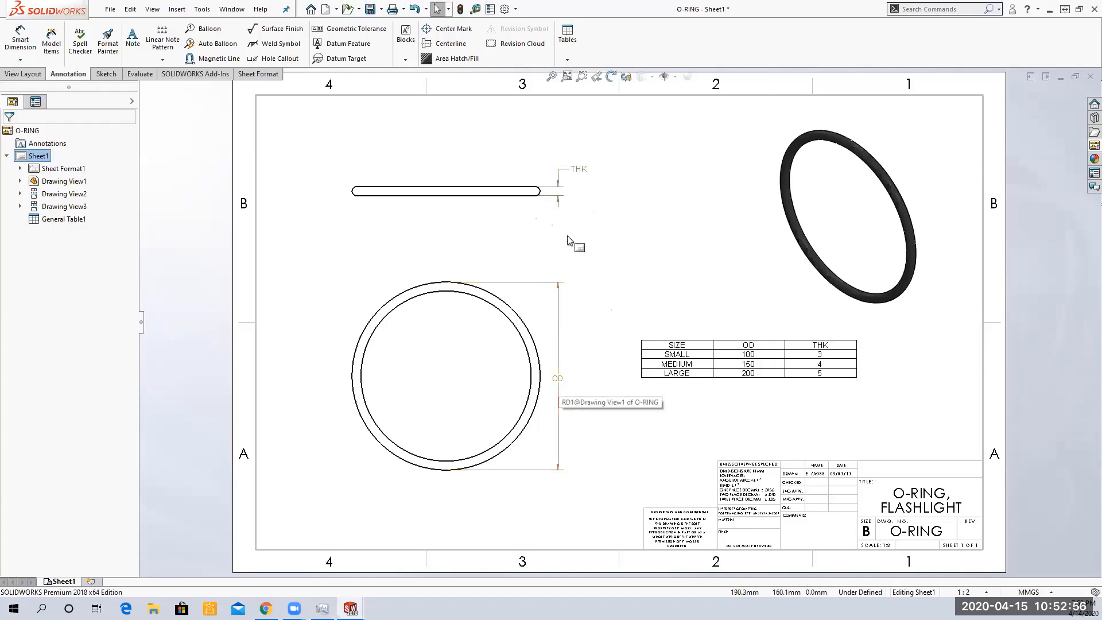
Delete the THK thickness dimension from the edge view
click(755, 362)
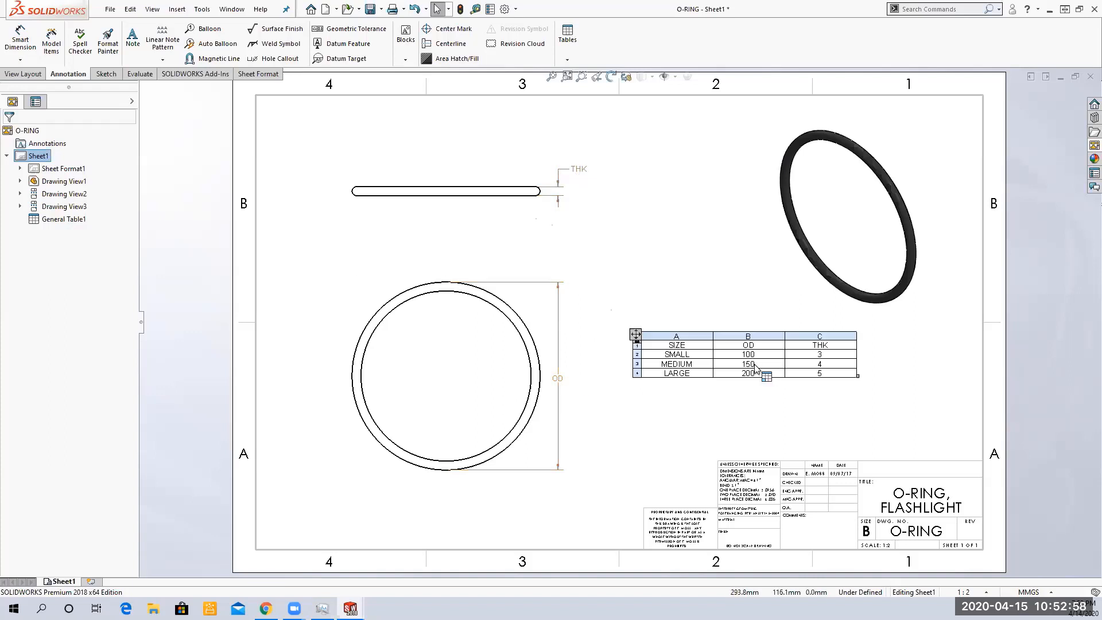
click(669, 476)
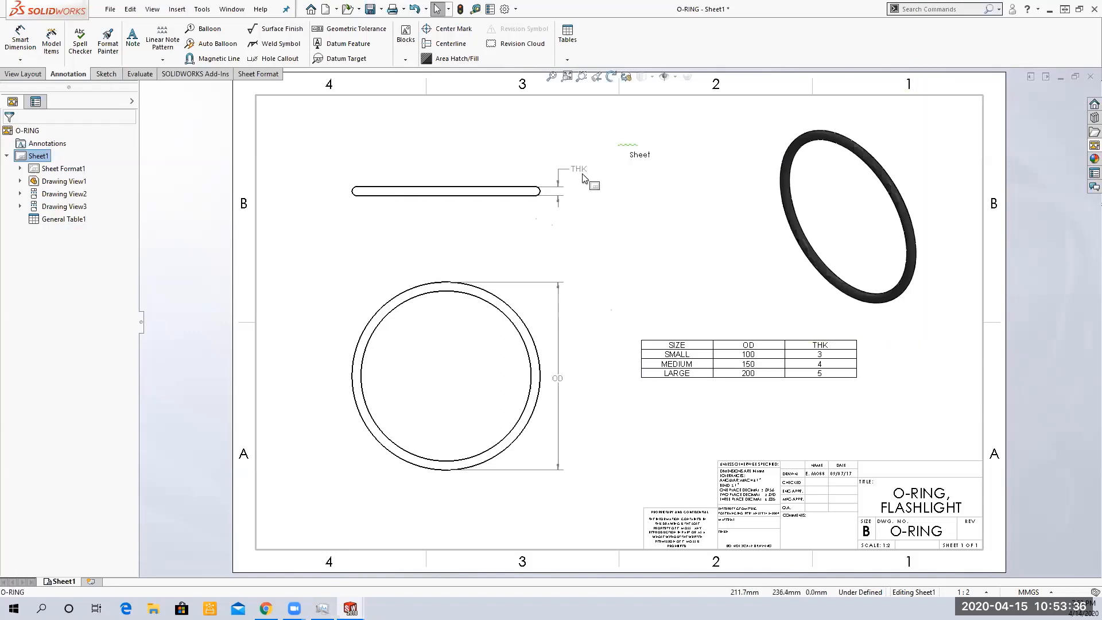
drag(639, 144, 548, 241)
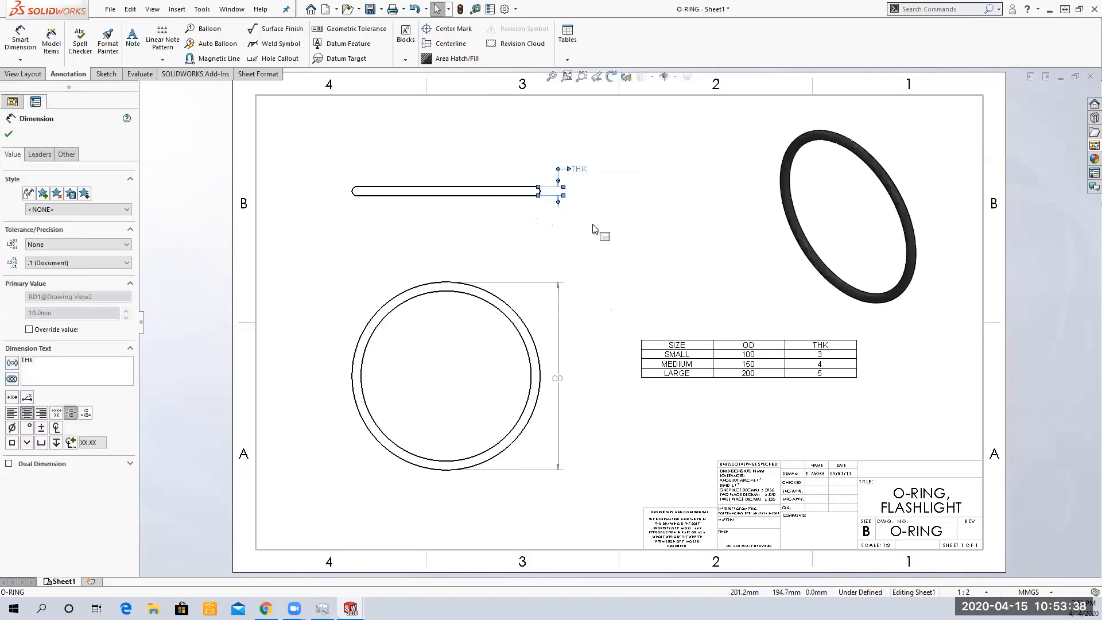
key(Delete)
Set the edge view's display style to Hidden Lines Visible instead of the parent style
click(500, 201)
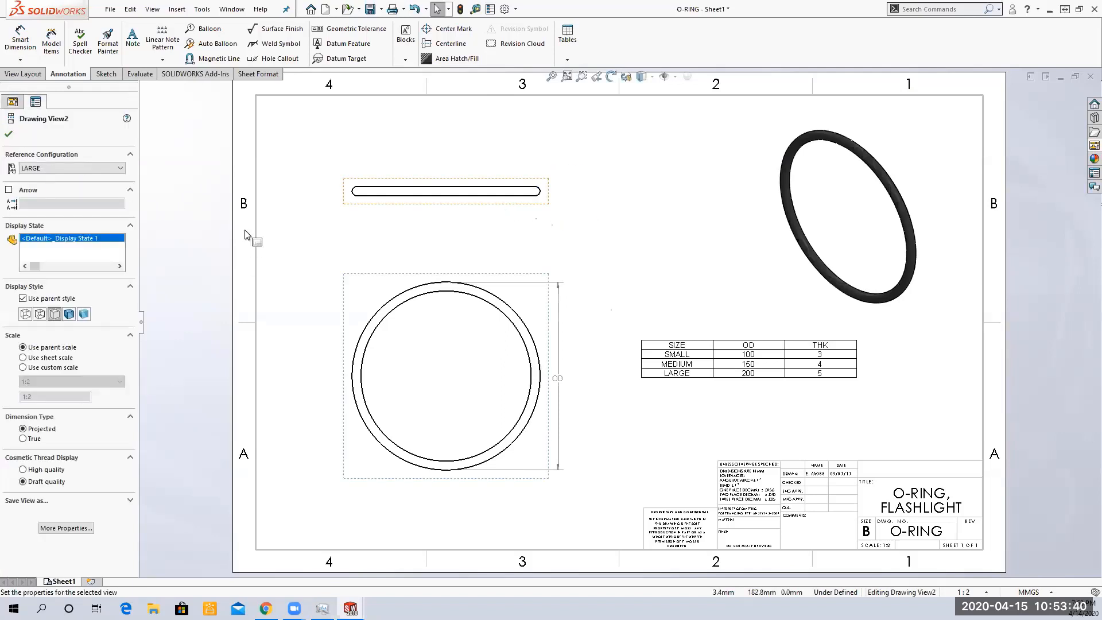
click(40, 314)
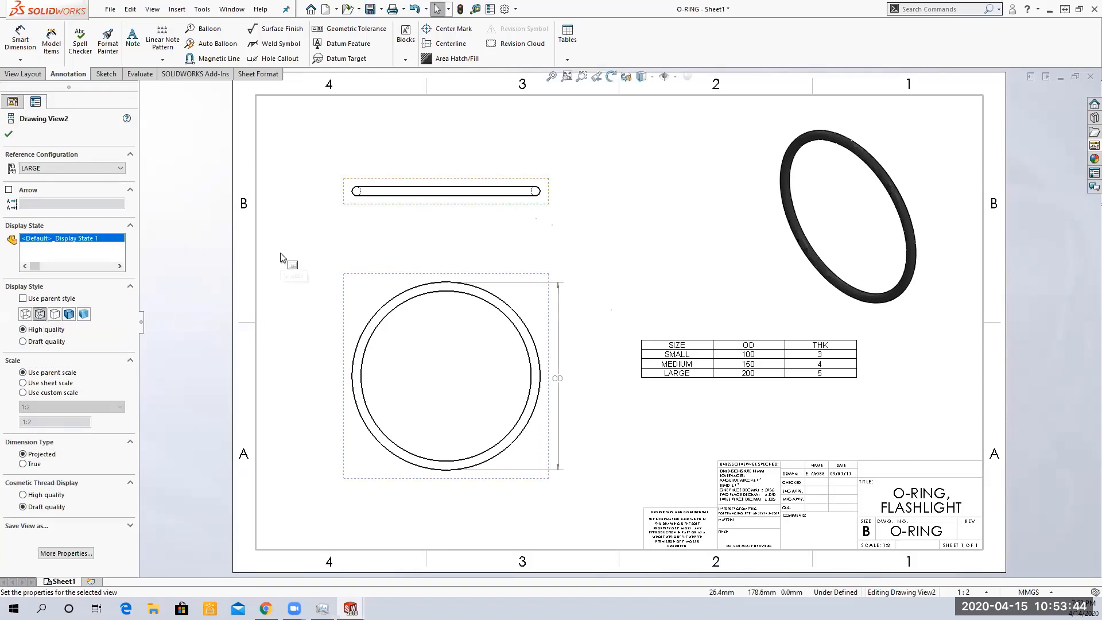
click(635, 209)
Add a Smart Dimension to the radius of the edge view's rounded end
click(20, 39)
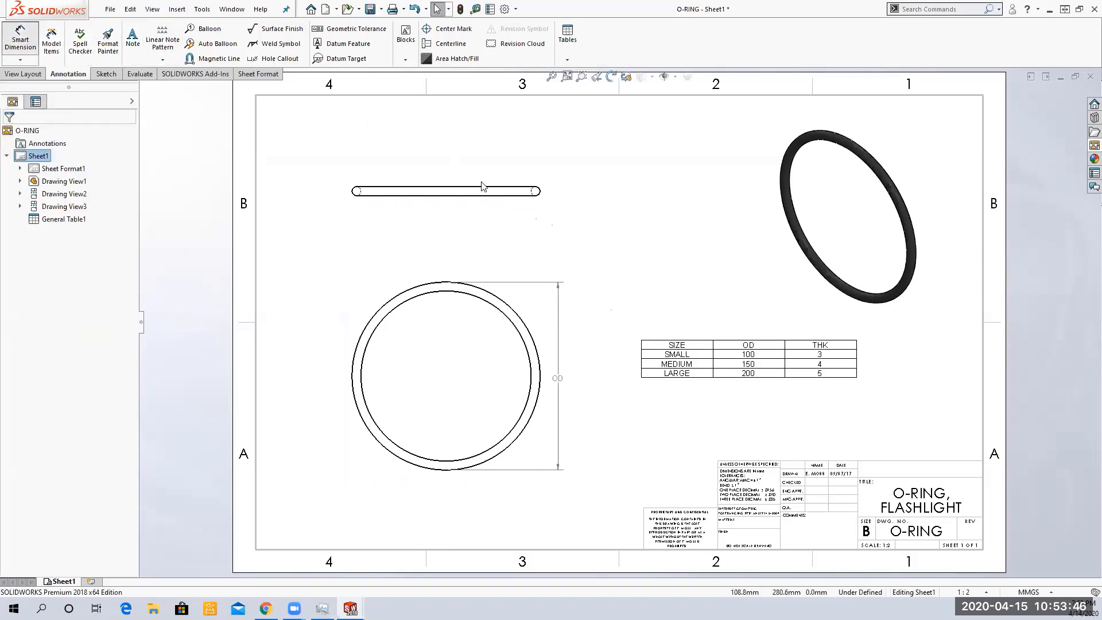
click(535, 190)
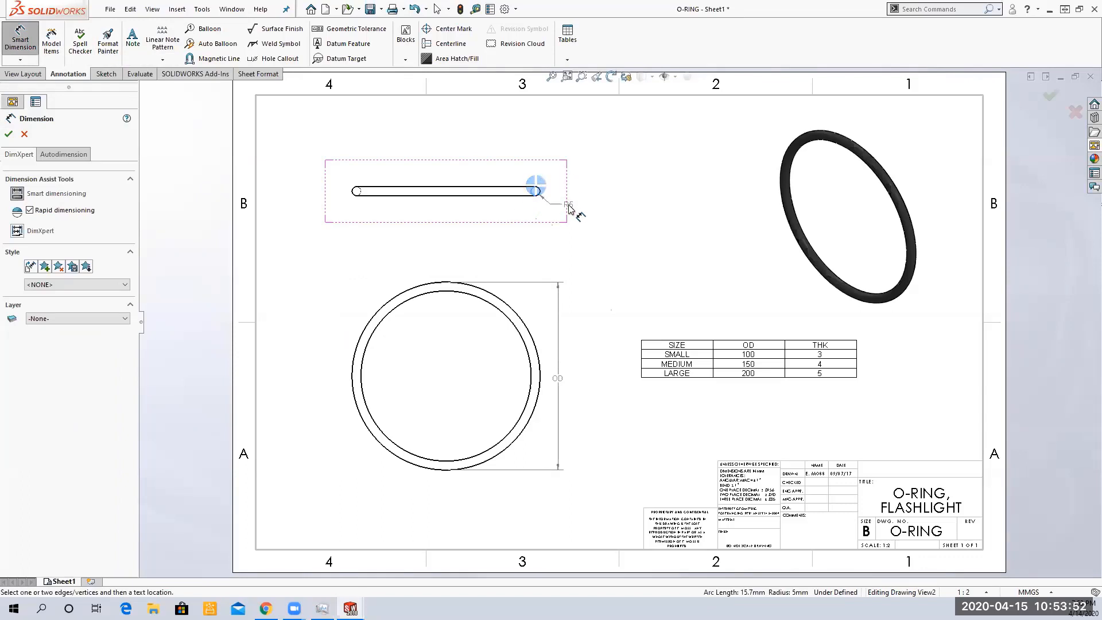
click(569, 208)
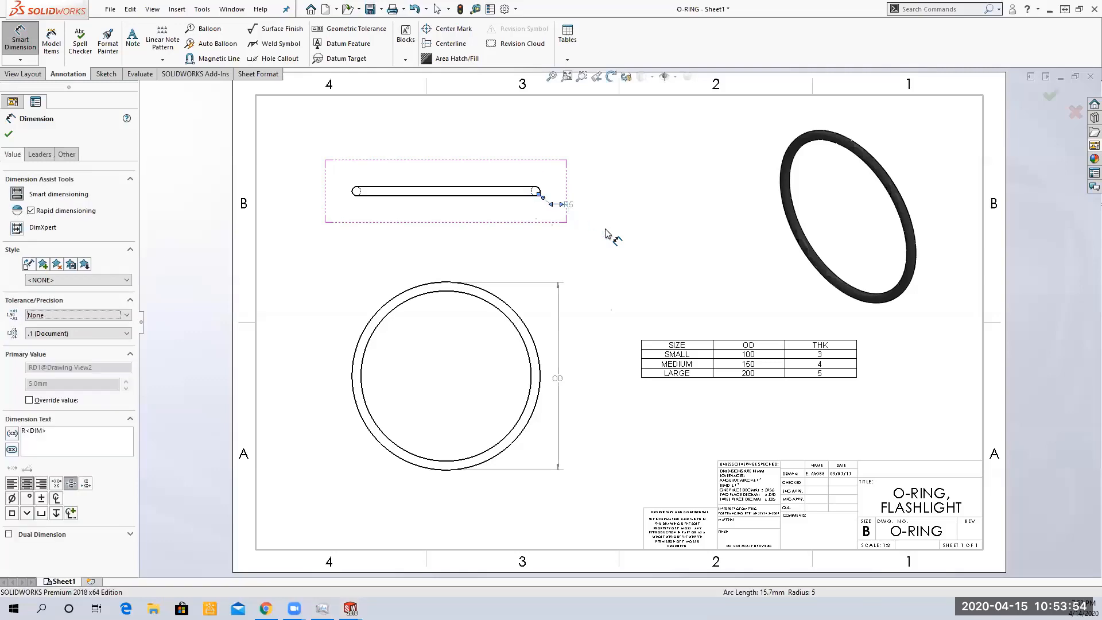
key(Escape)
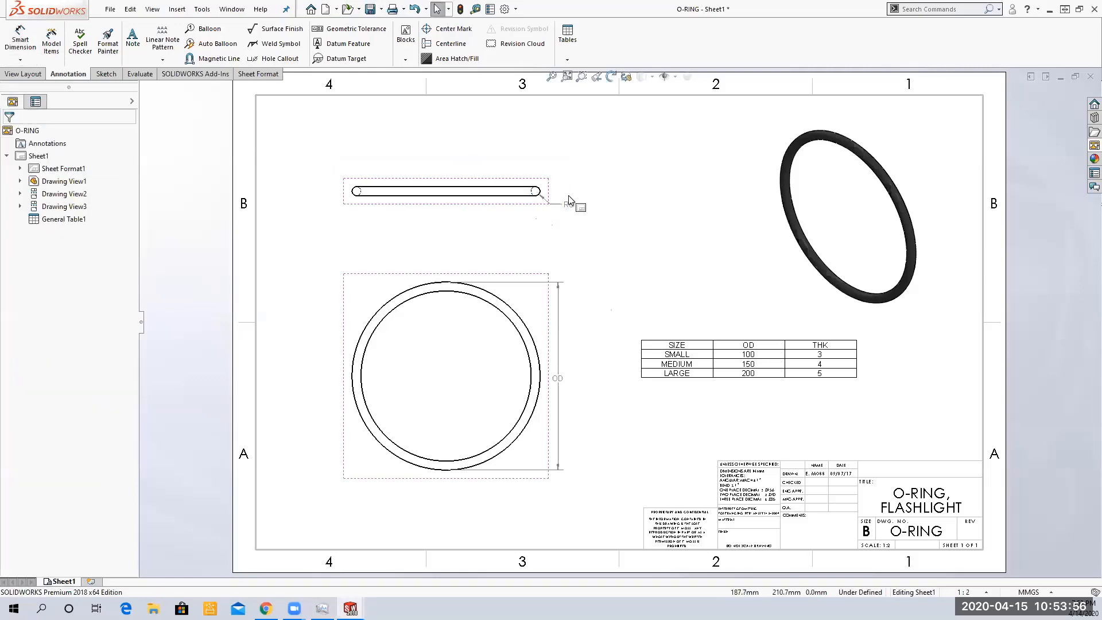
scroll(572, 215, up, 1)
scroll(573, 228, down, 2)
scroll(572, 229, down, 3)
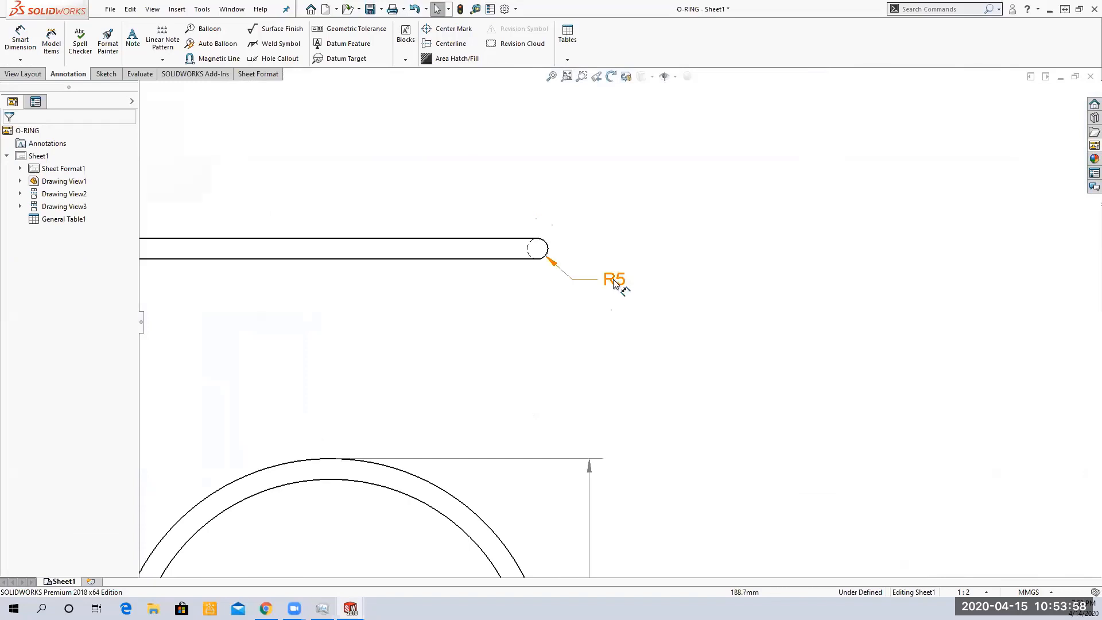
scroll(659, 289, up, 4)
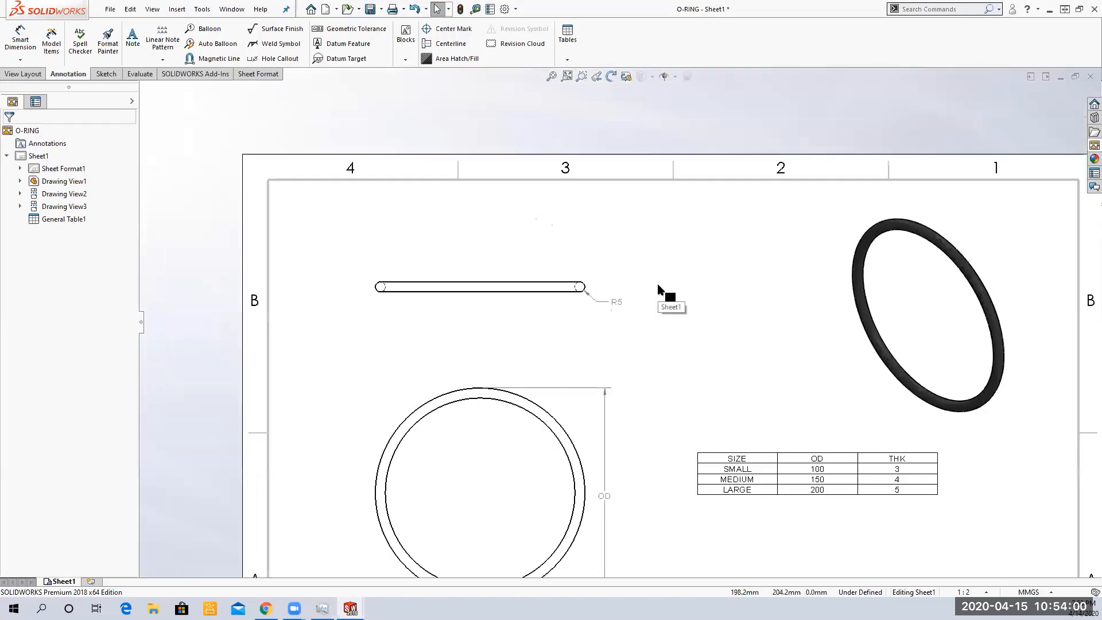
Display the edge view's R5 radius dimension as a diameter
scroll(619, 310, up, 1)
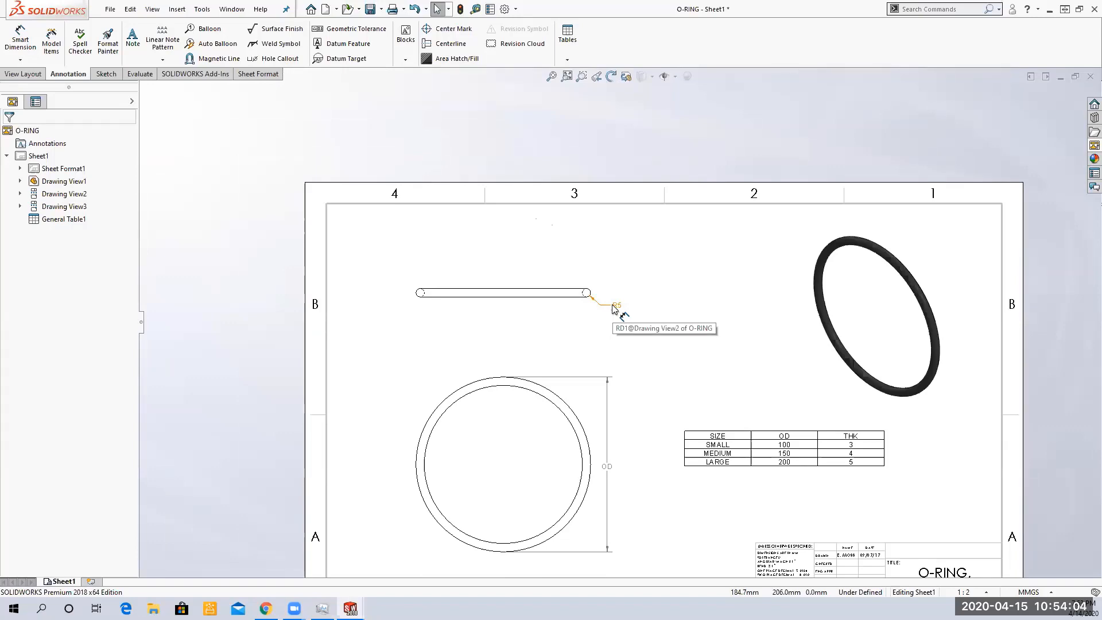
scroll(619, 310, up, 2)
scroll(615, 314, down, 1)
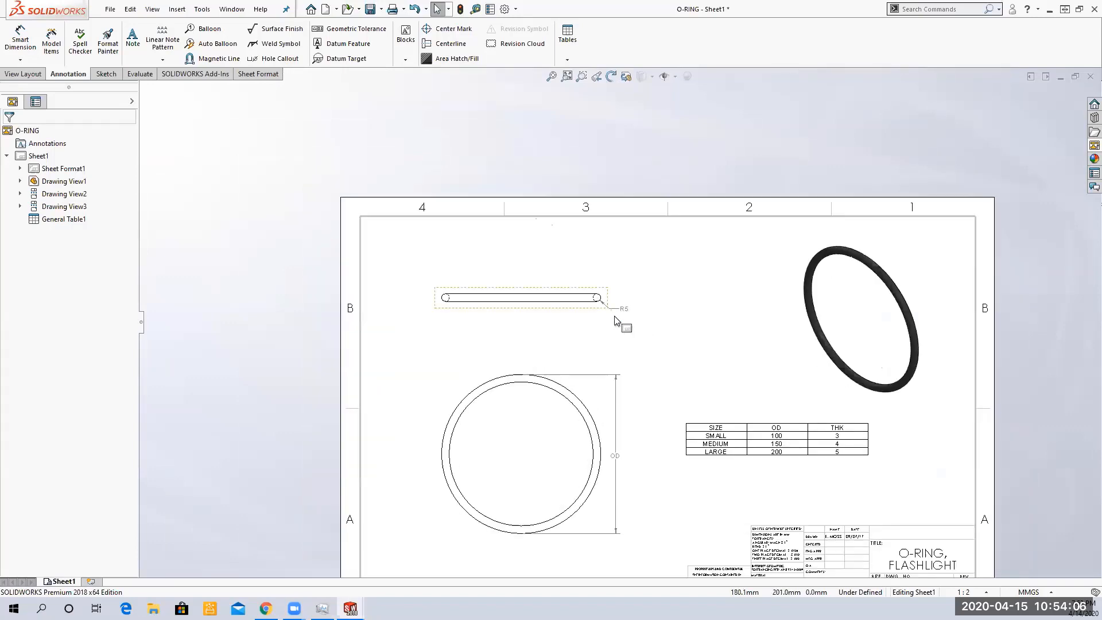
scroll(615, 320, down, 5)
click(648, 304)
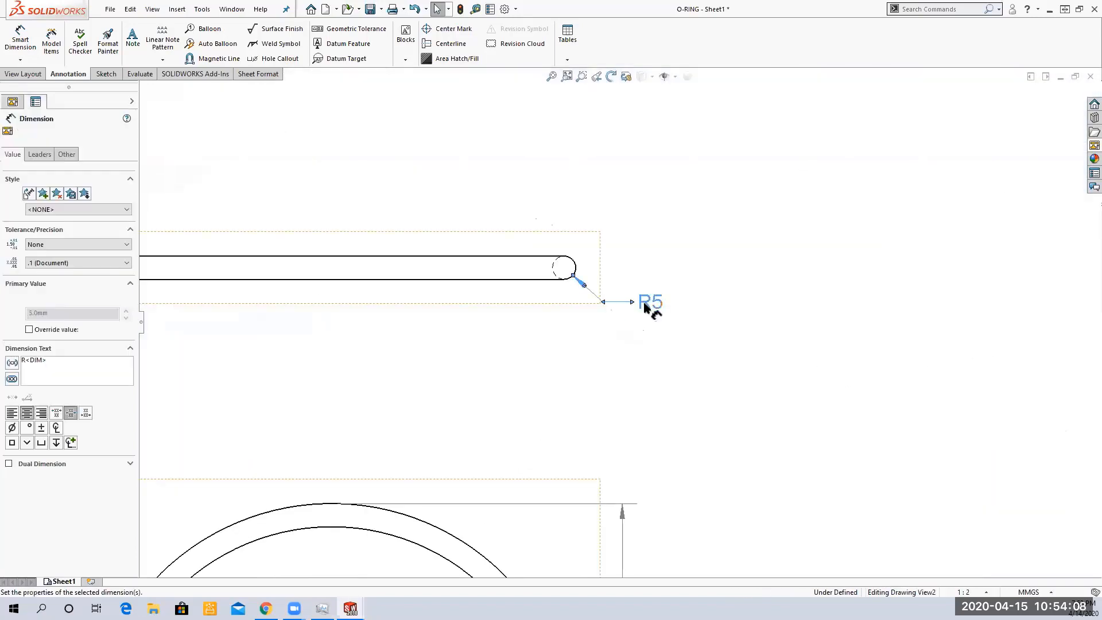
right_click(646, 307)
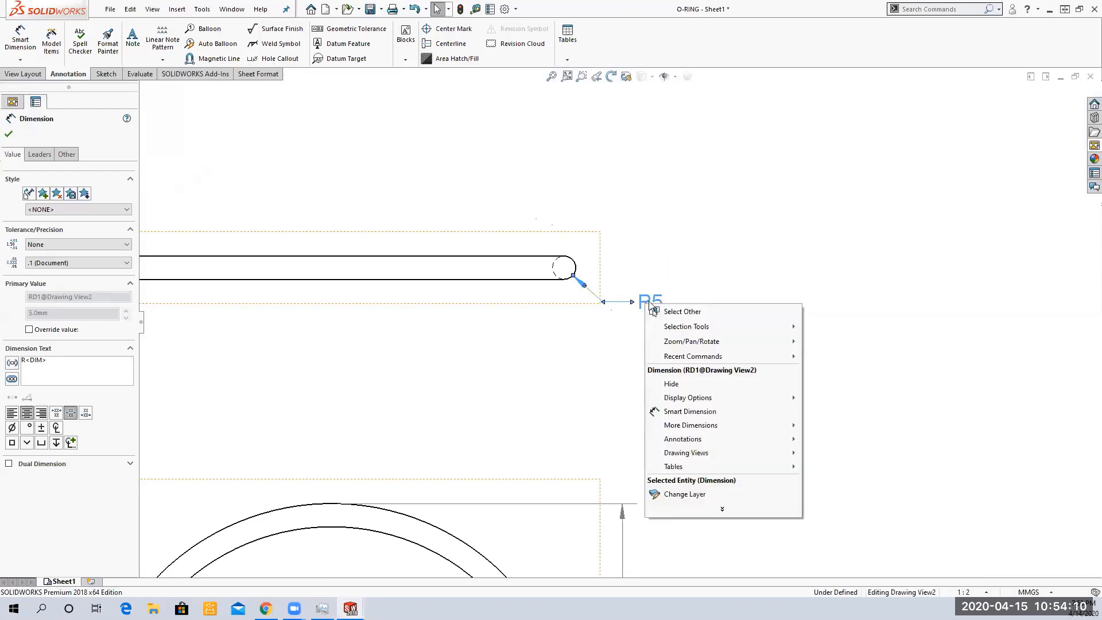
mouse_move(736, 430)
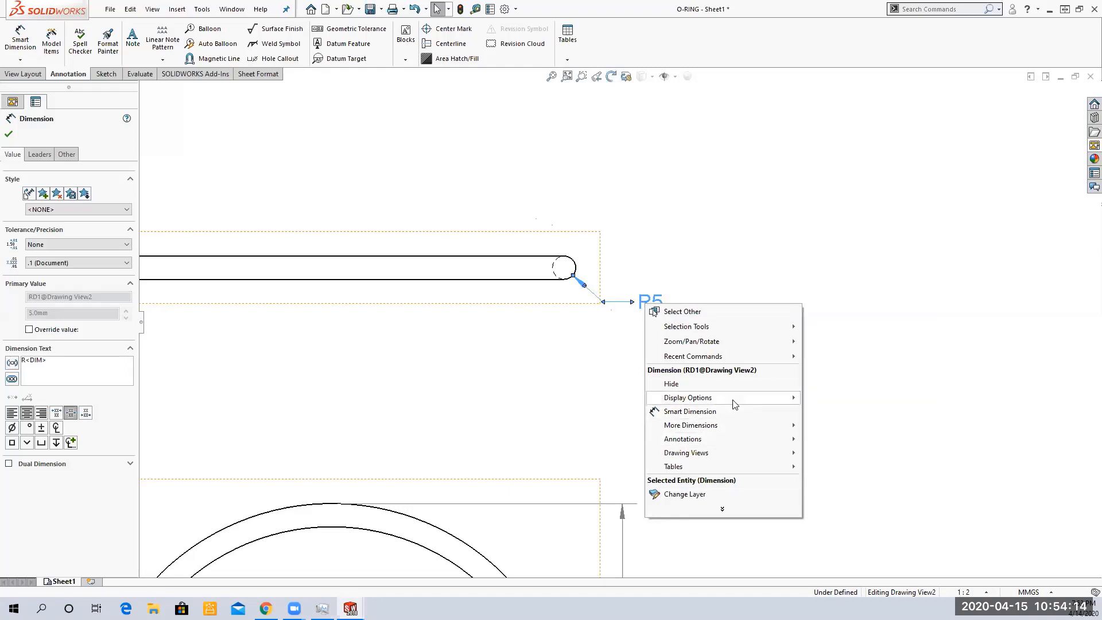
mouse_move(735, 399)
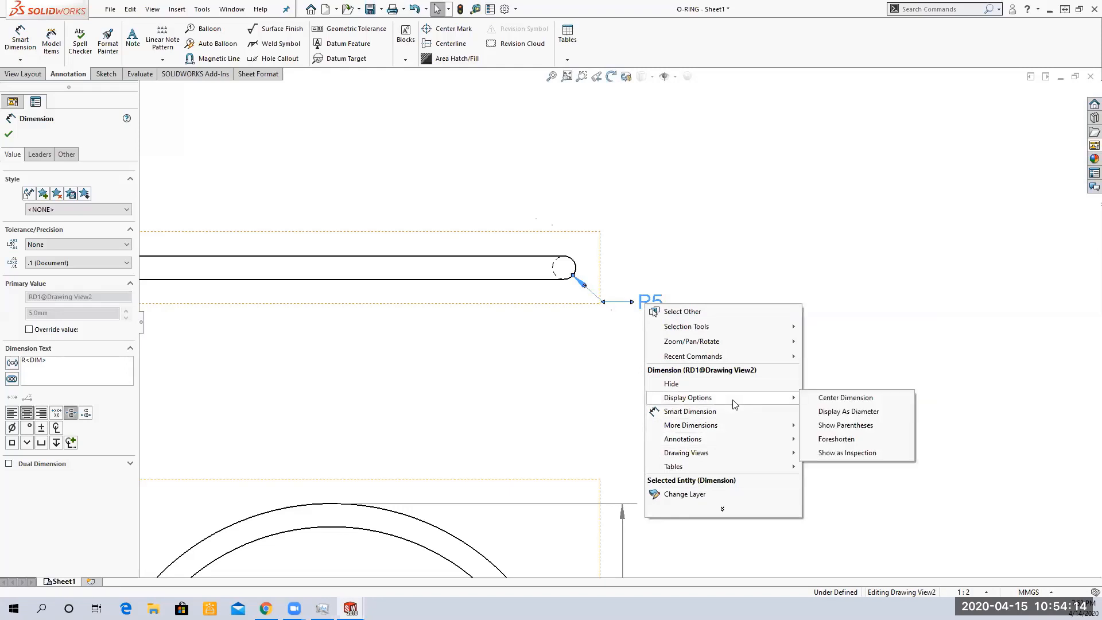
click(868, 416)
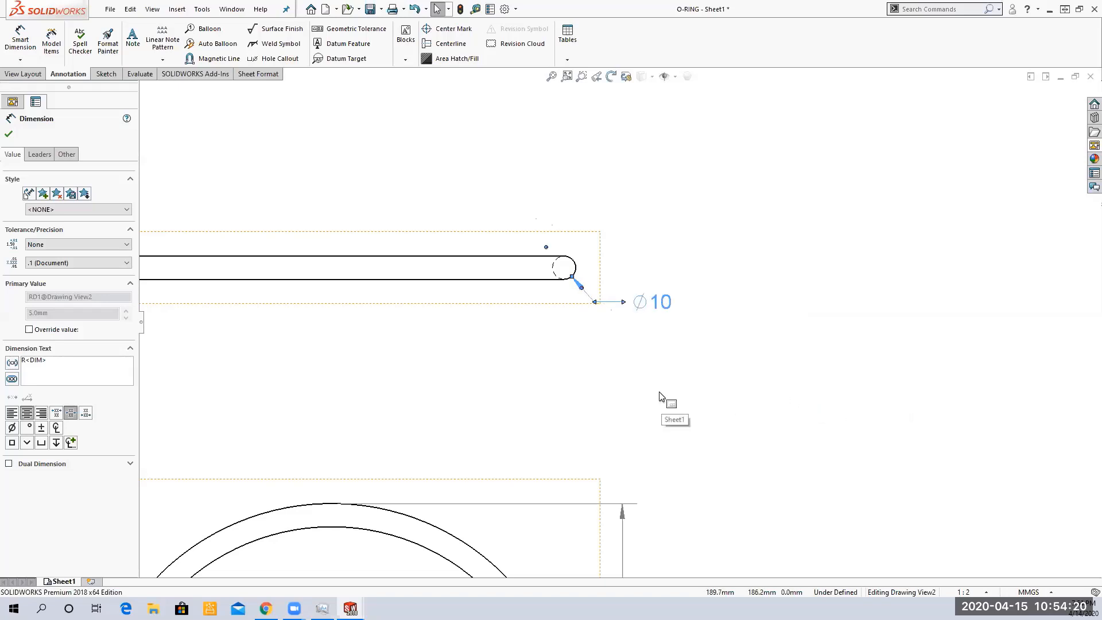
Replace the diameter dimension's value text with THK after the diameter symbol
click(630, 372)
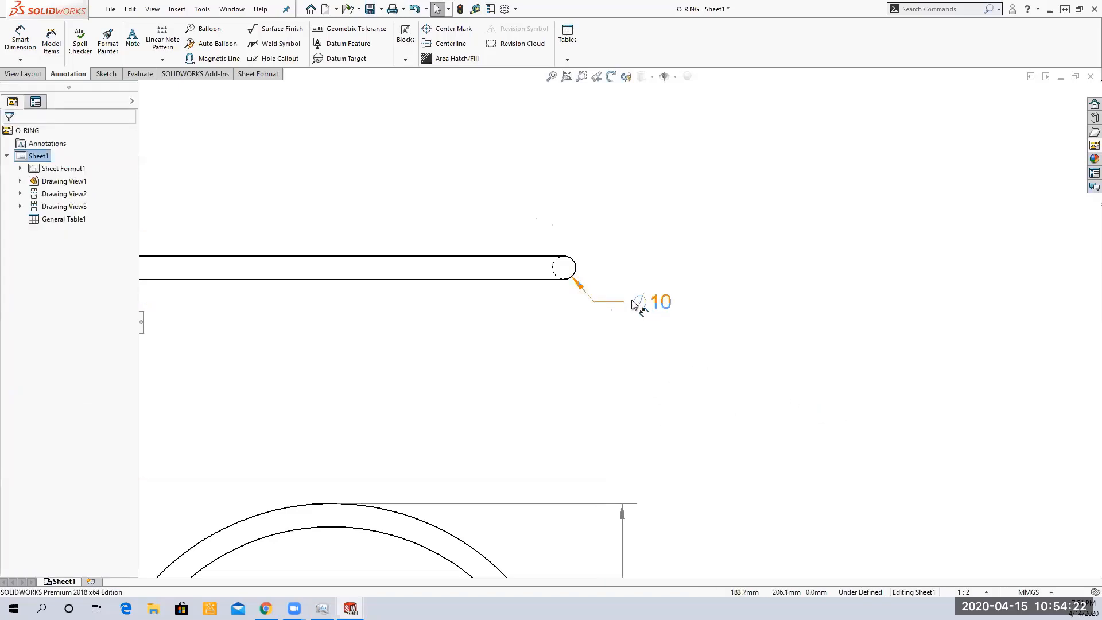
click(642, 309)
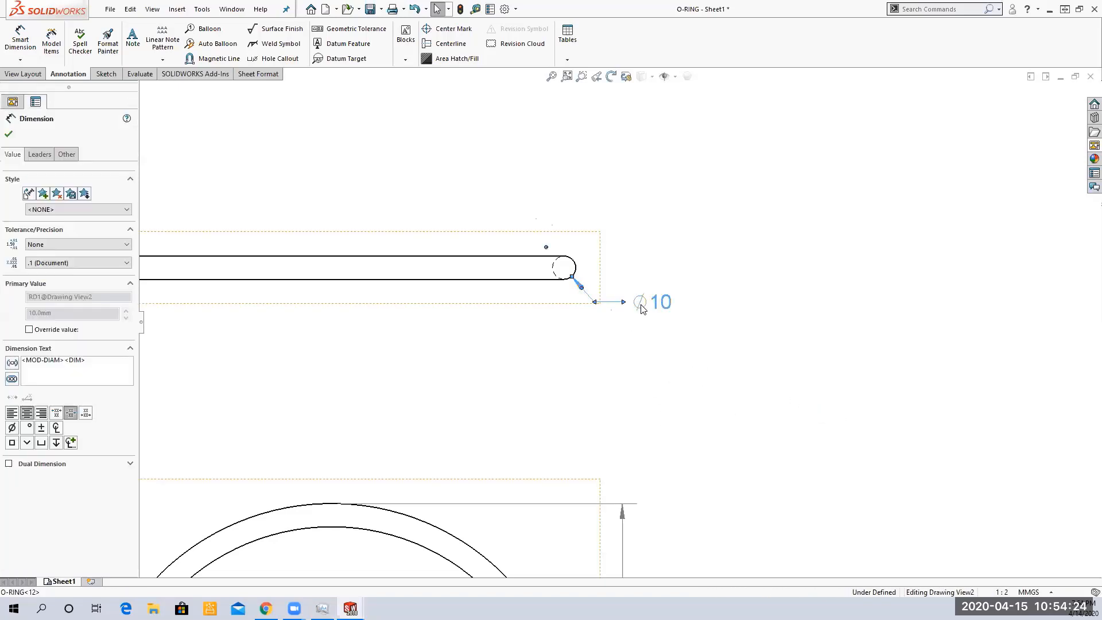
right_click(642, 309)
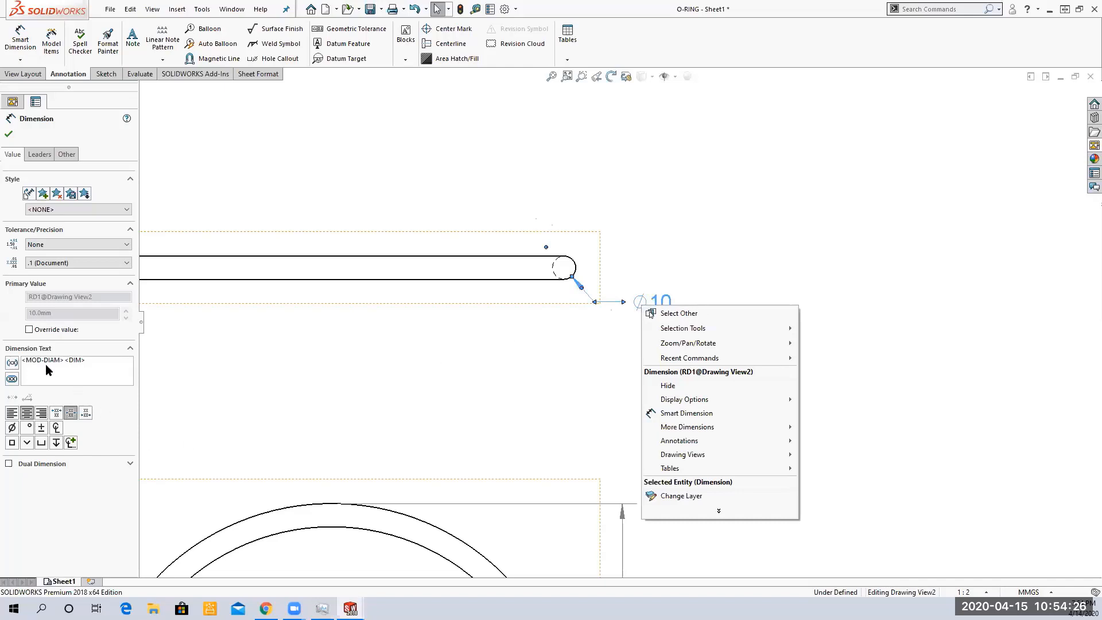
click(91, 363)
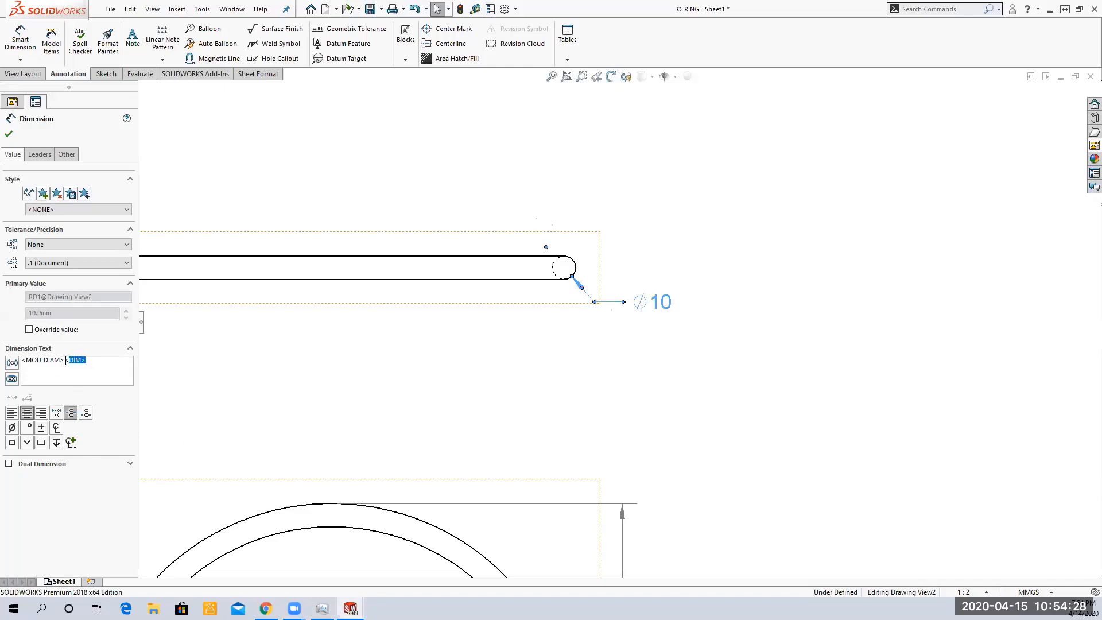
key(BackSpace)
text(THK)
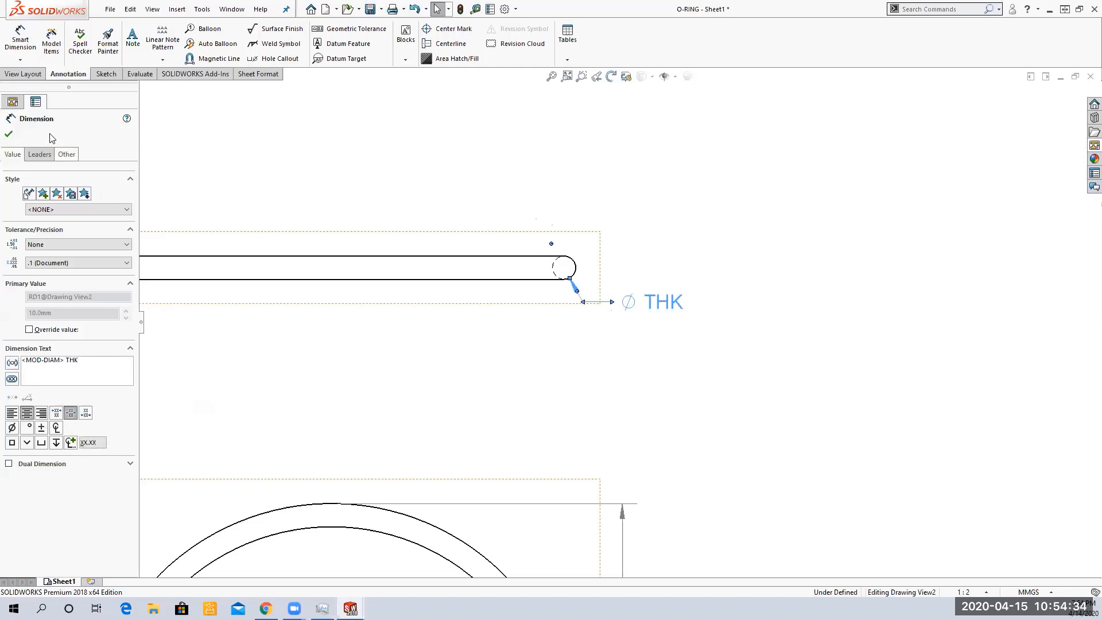
click(316, 219)
Delete the ∅ THK dimension from the edge view
scroll(682, 377, up, 2)
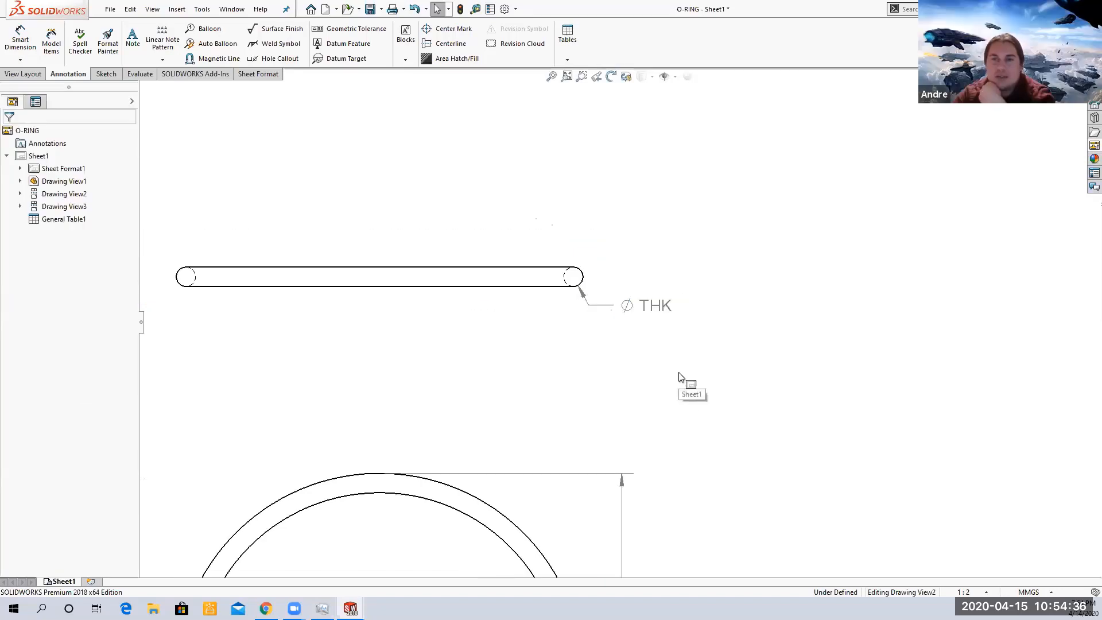
scroll(680, 377, up, 3)
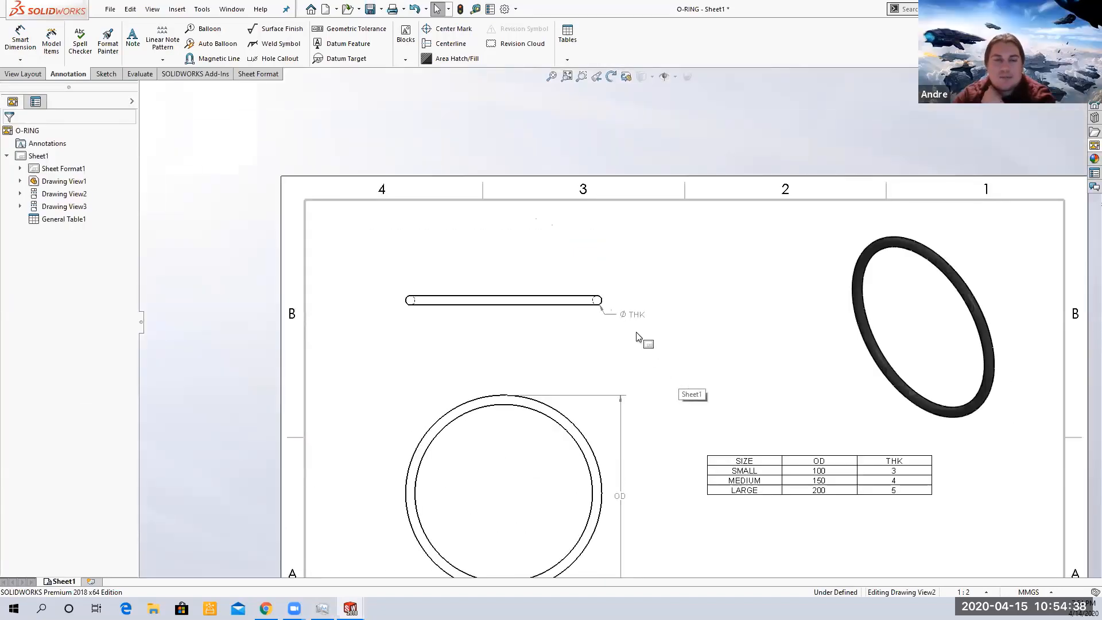
ctrl+middle_drag(644, 340, 597, 302)
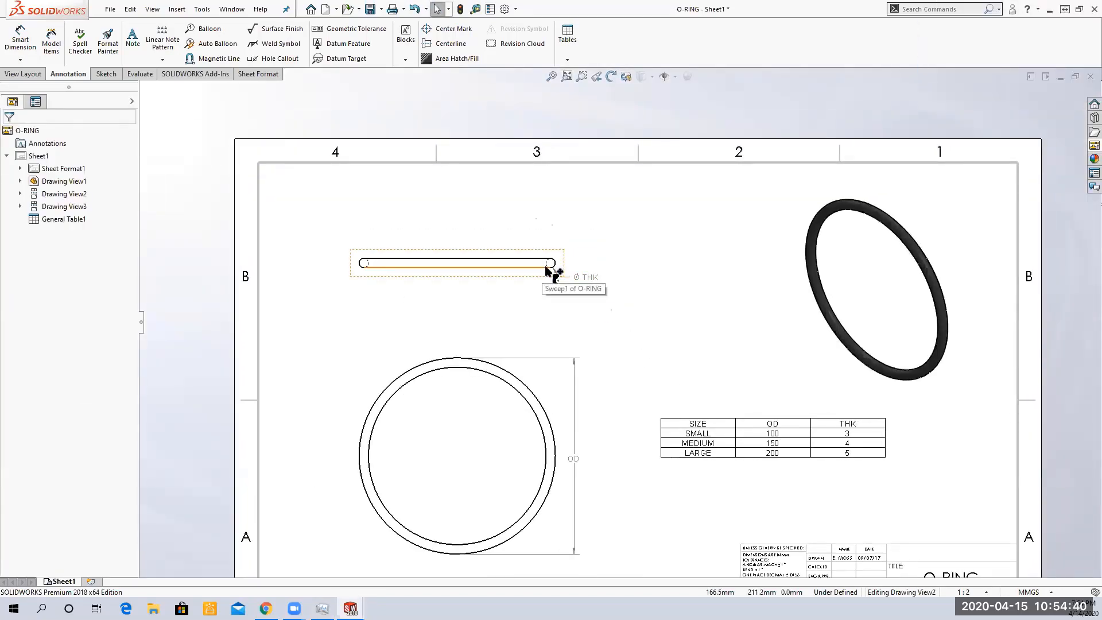
click(563, 277)
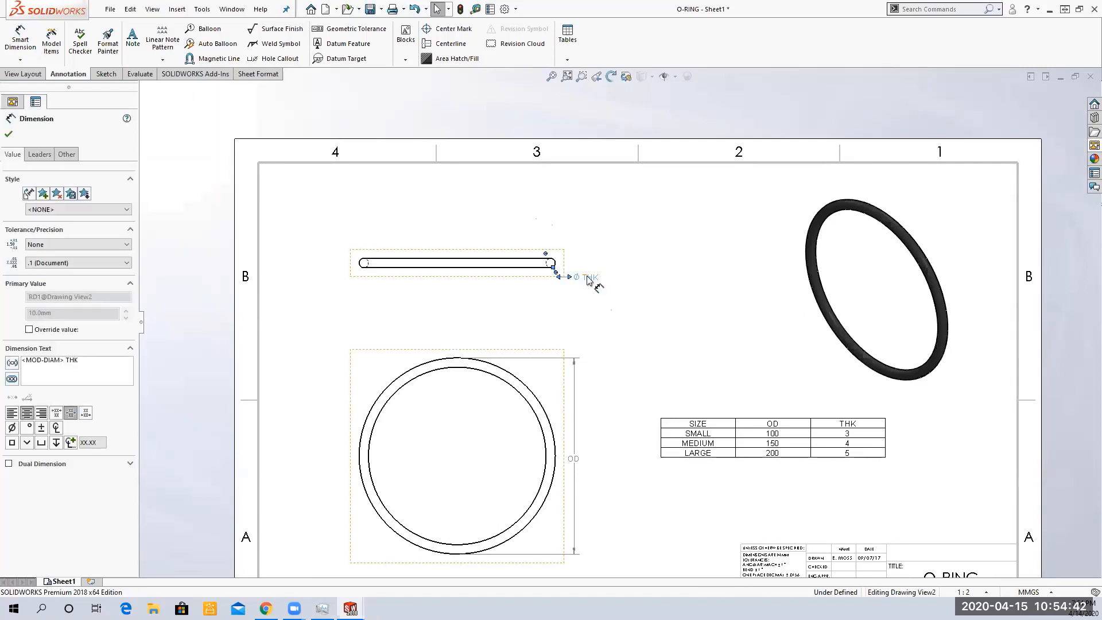
key(Delete)
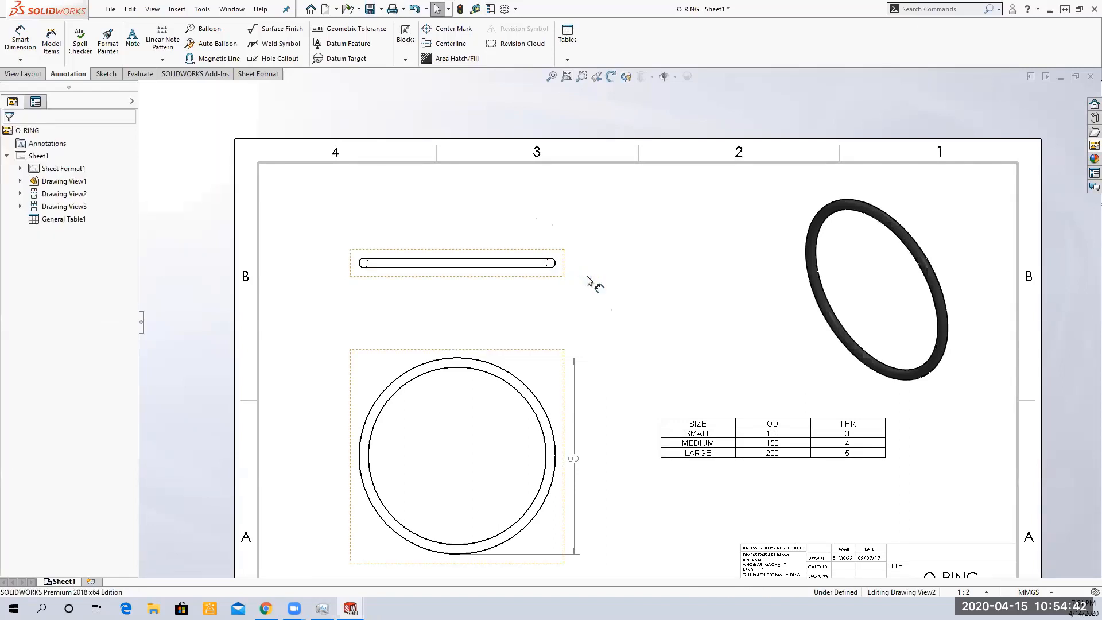
Add a Smart Dimension across the edge view's thickness
click(20, 40)
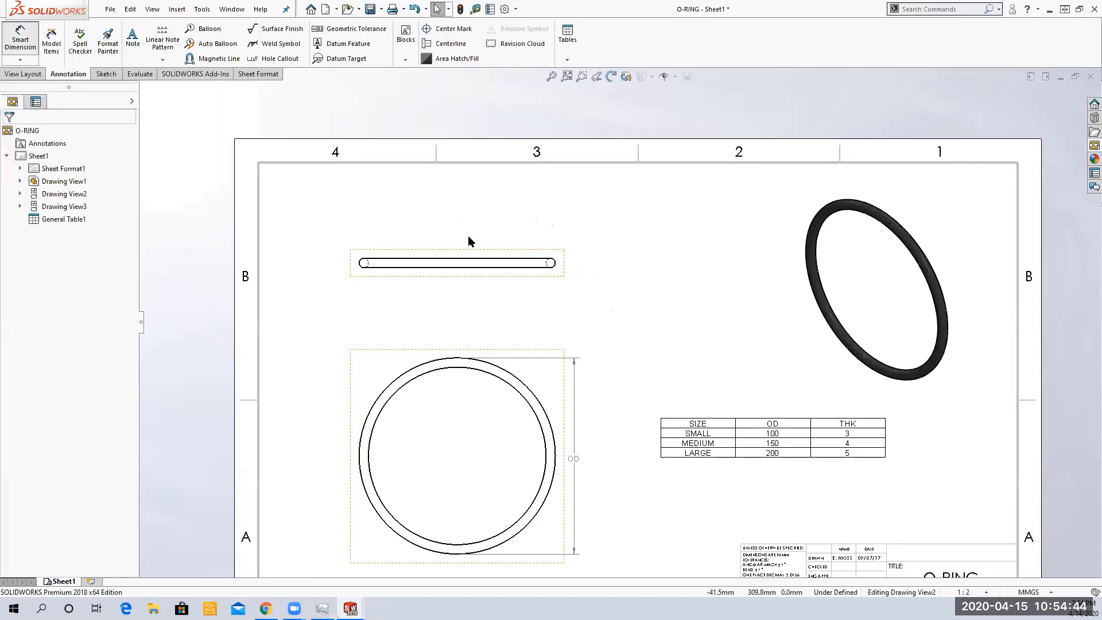
click(524, 265)
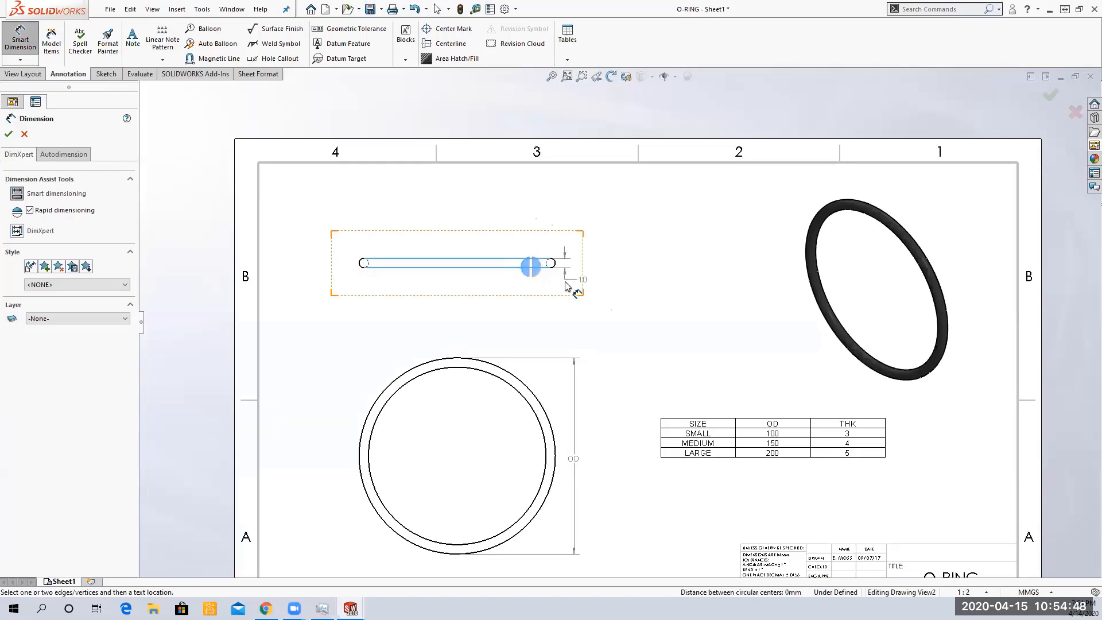
click(582, 294)
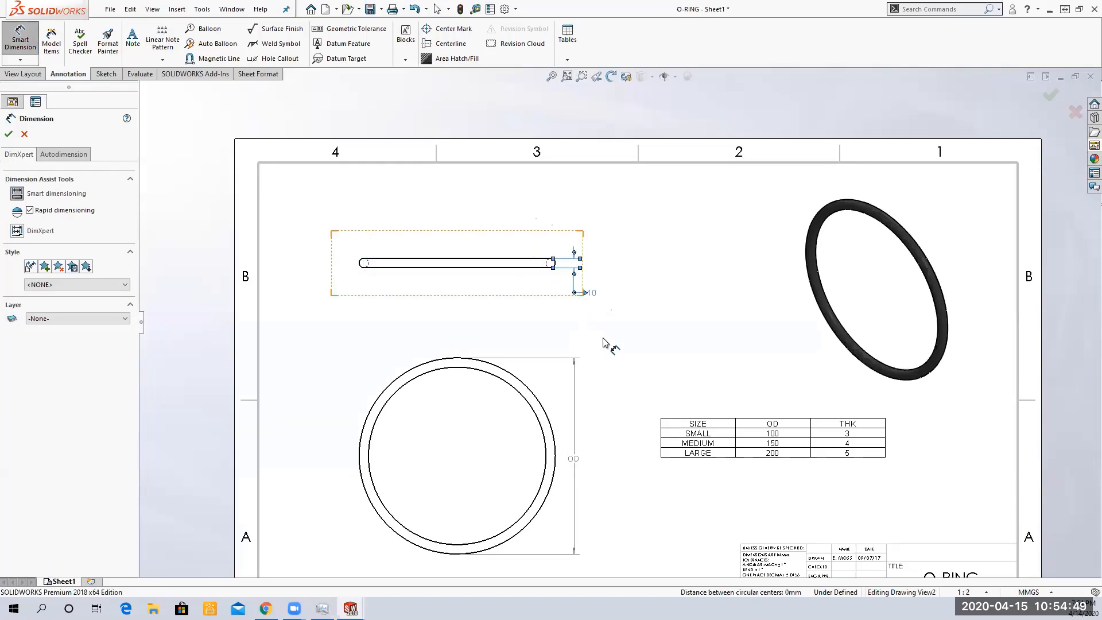
click(507, 311)
scroll(524, 285, up, 3)
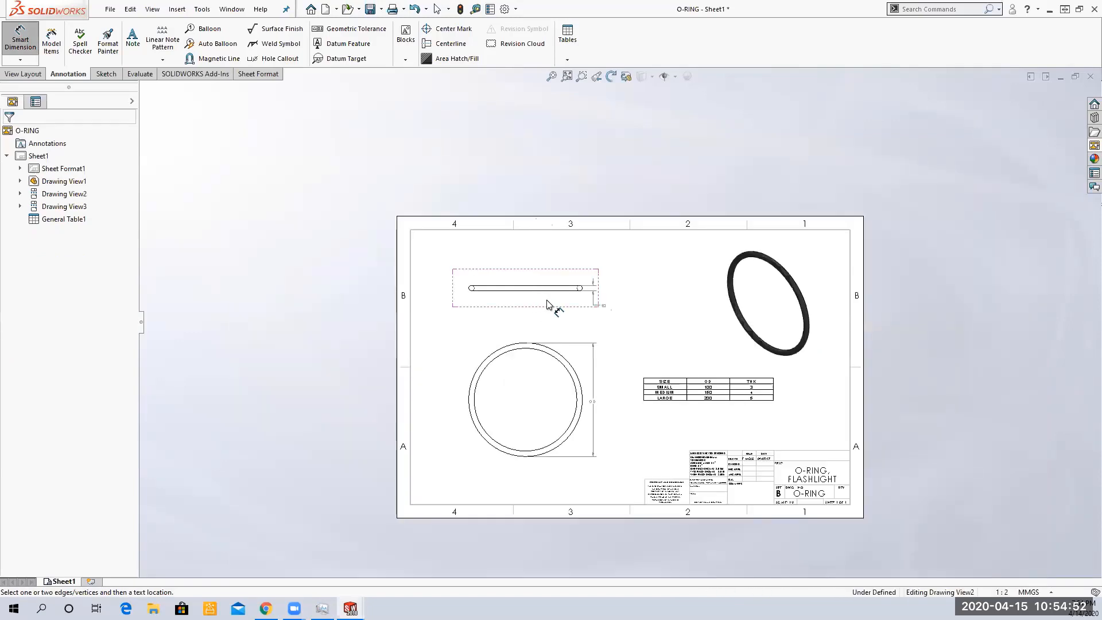
scroll(548, 296, down, 3)
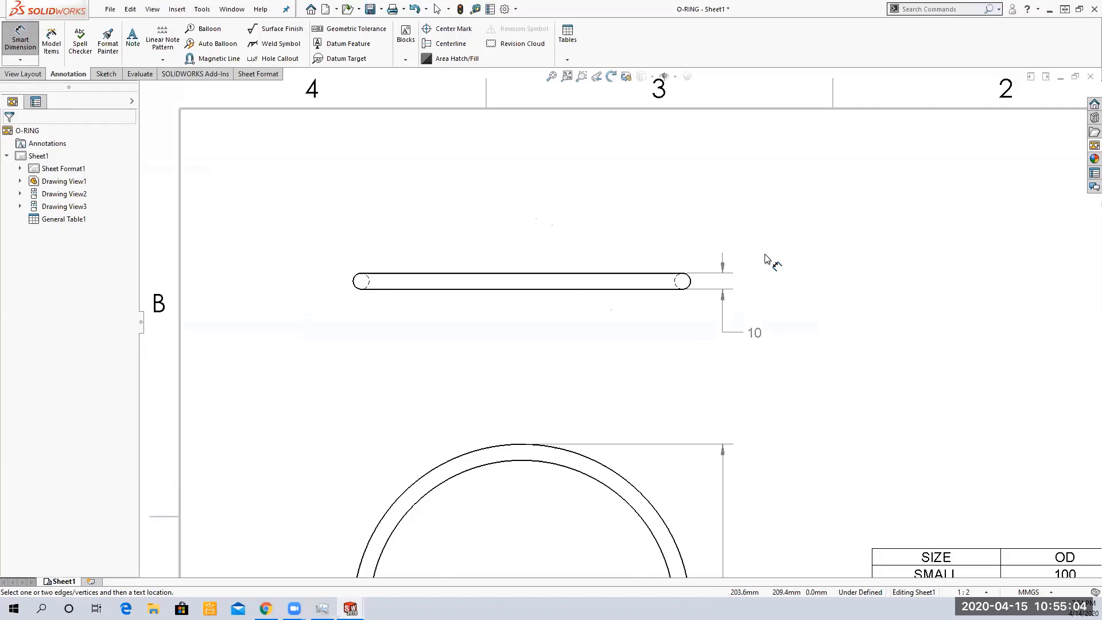
Delete the new thickness dimension from the edge view
right_click(809, 223)
click(846, 269)
drag(798, 228, 709, 363)
key(Delete)
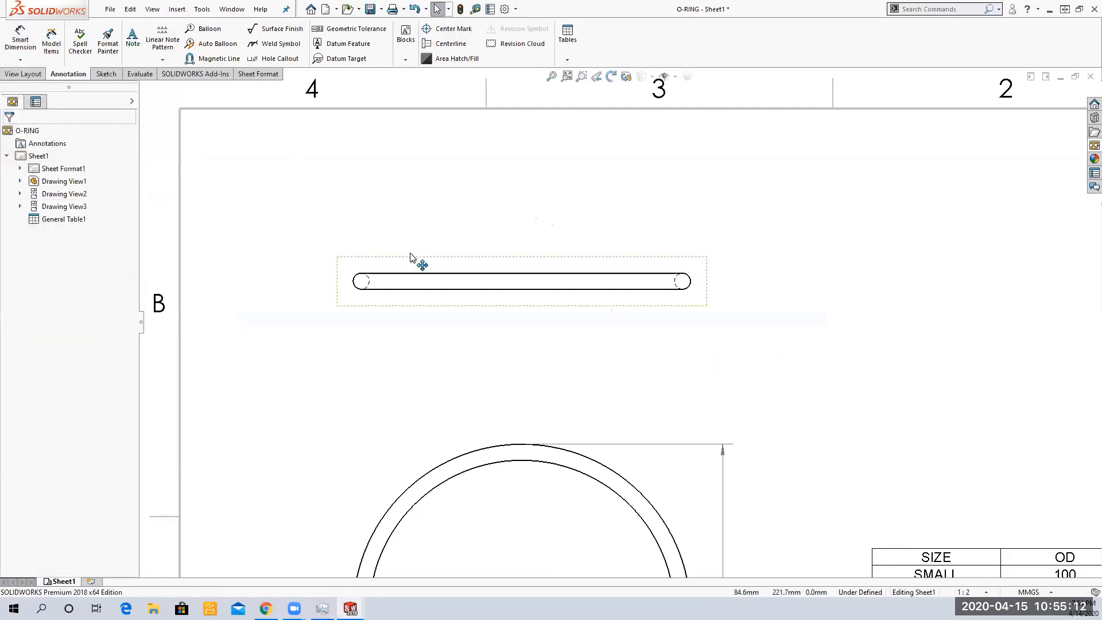
Set the edge view's display style to Hidden Lines Removed
click(352, 258)
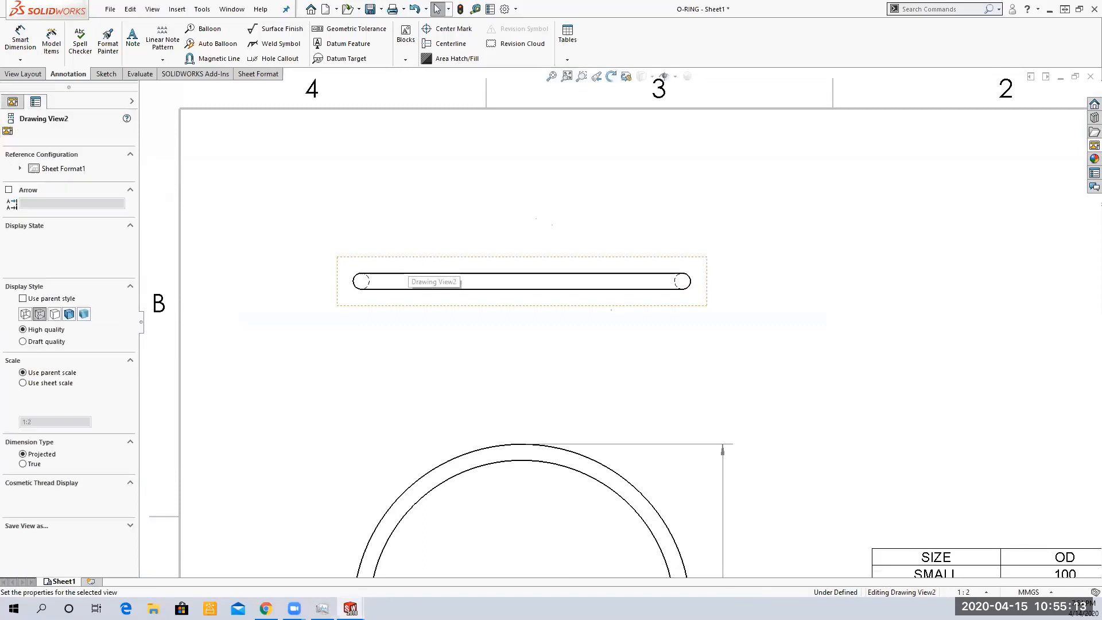
click(55, 314)
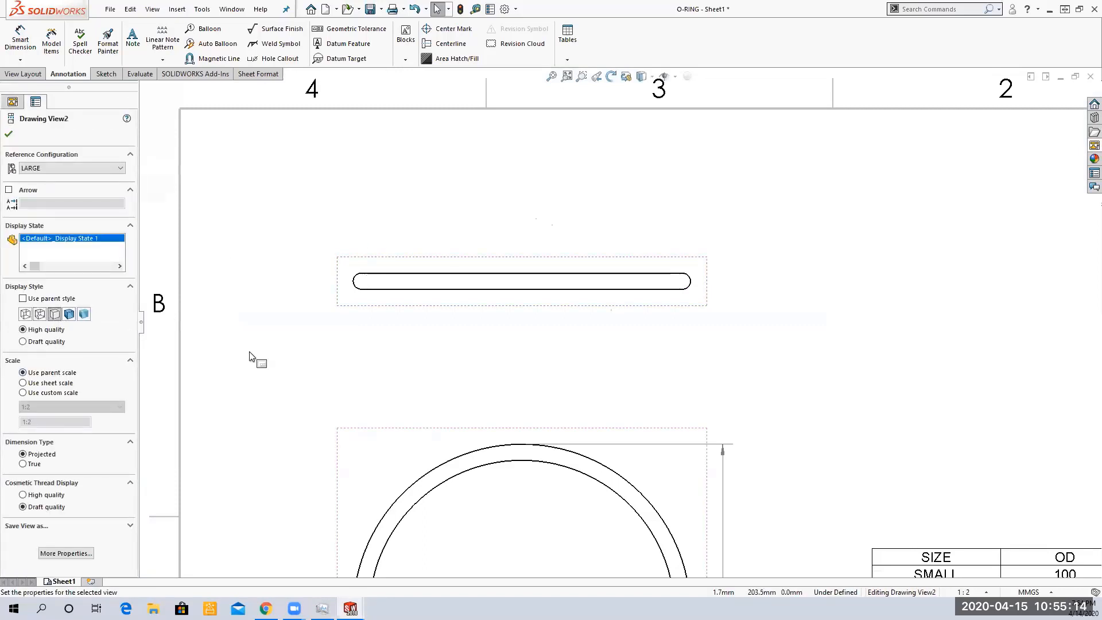
click(8, 134)
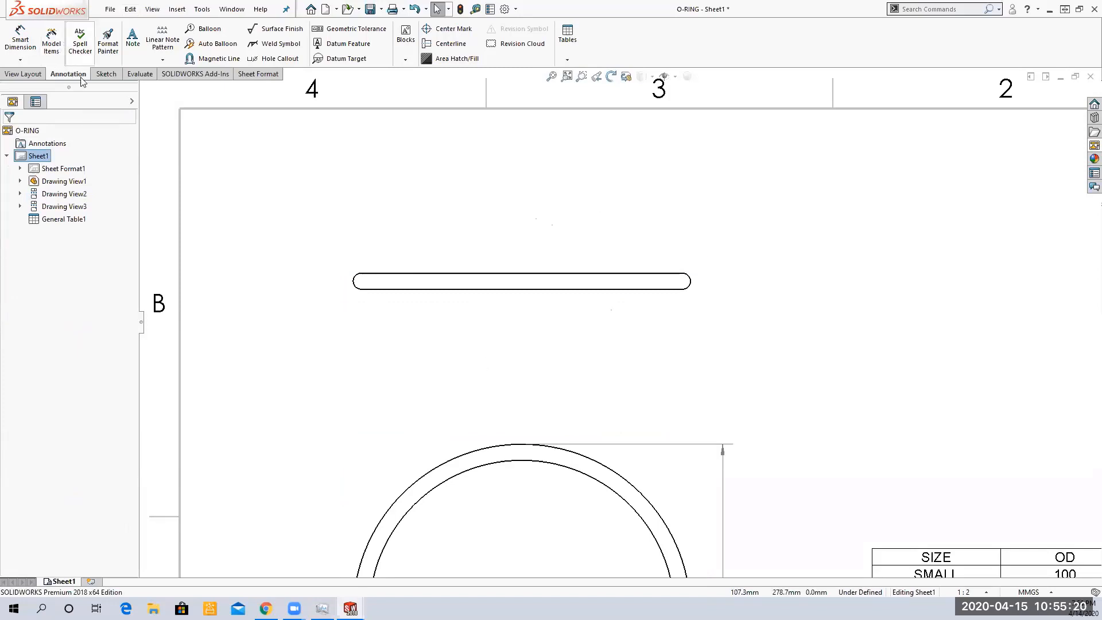
Sketch a point at the bottom of the edge view's right rounded end
click(105, 74)
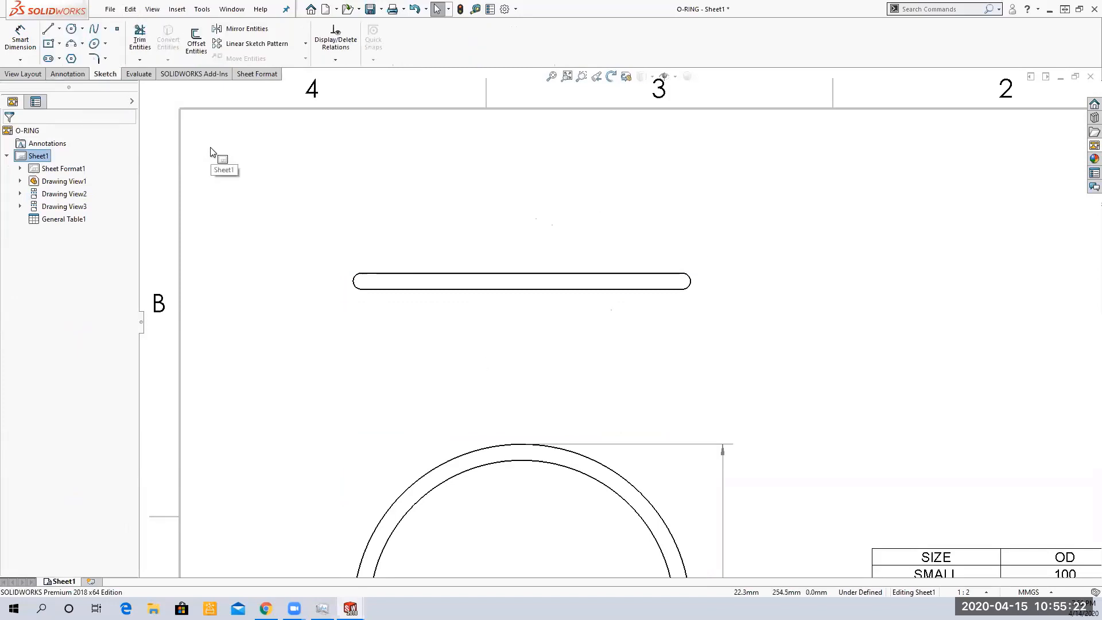
click(116, 34)
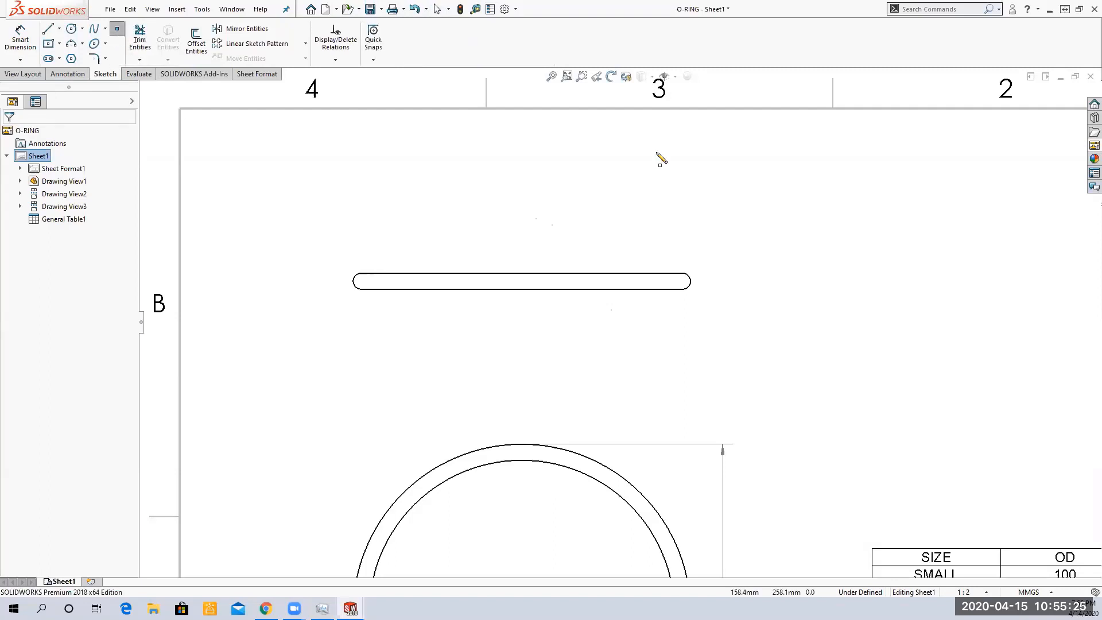
click(683, 288)
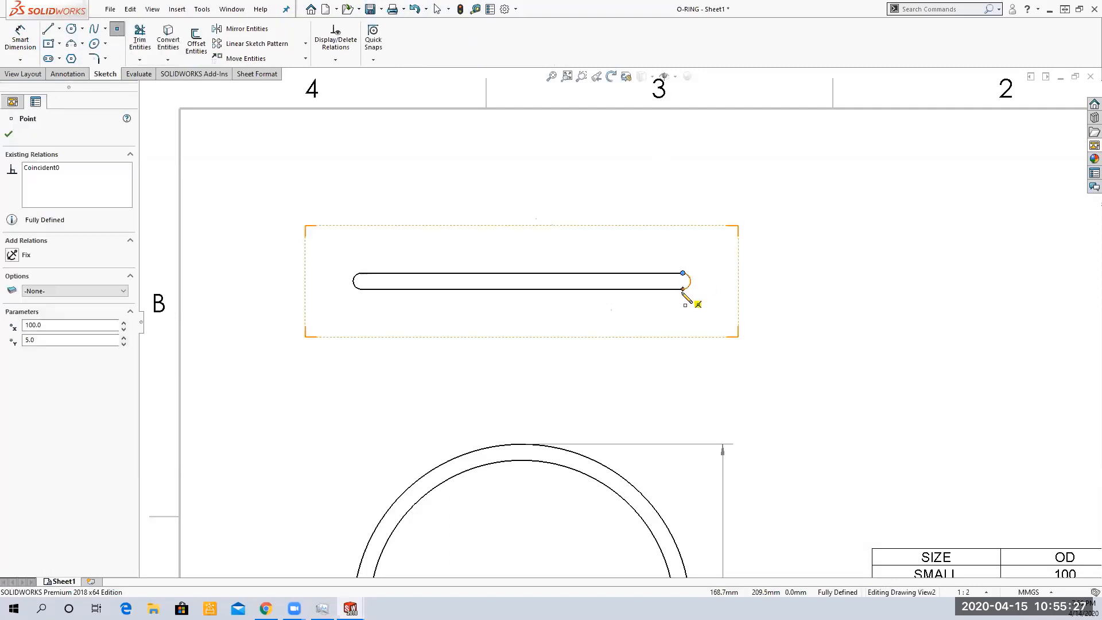
right_click(789, 225)
click(802, 229)
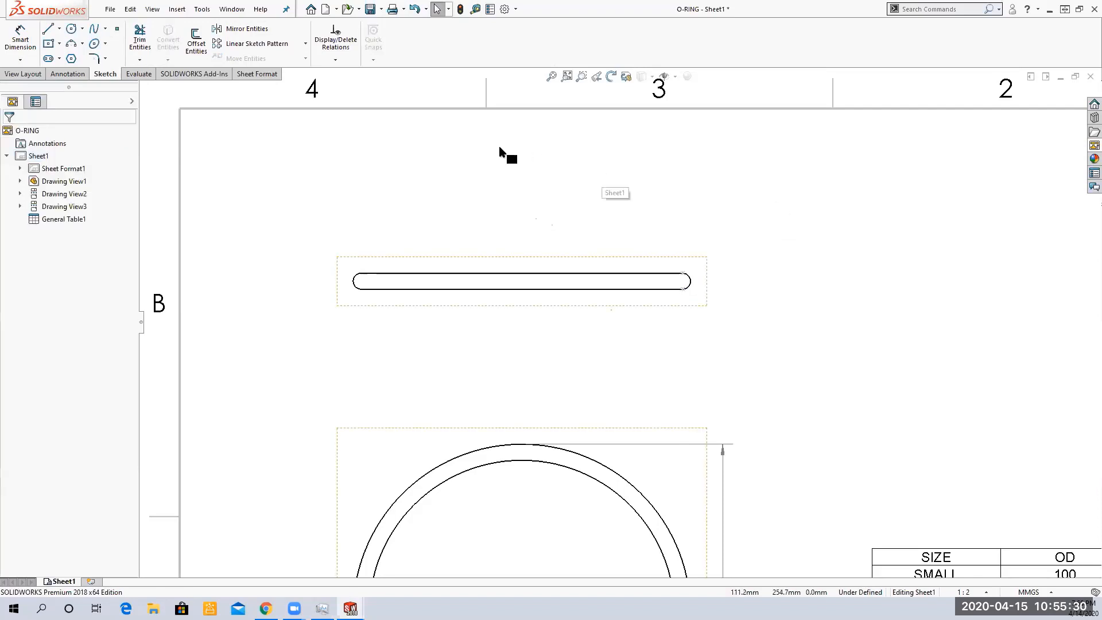
Dimension the vertical distance between the two points at the edge view's right end as a driven dimension
click(21, 37)
click(682, 273)
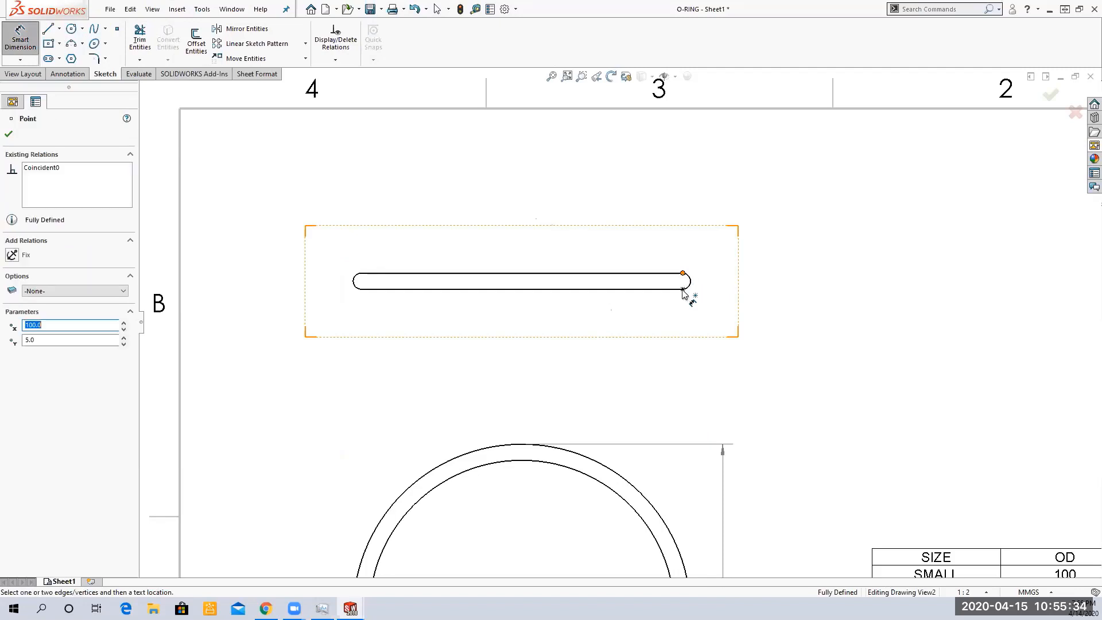
click(683, 288)
click(733, 323)
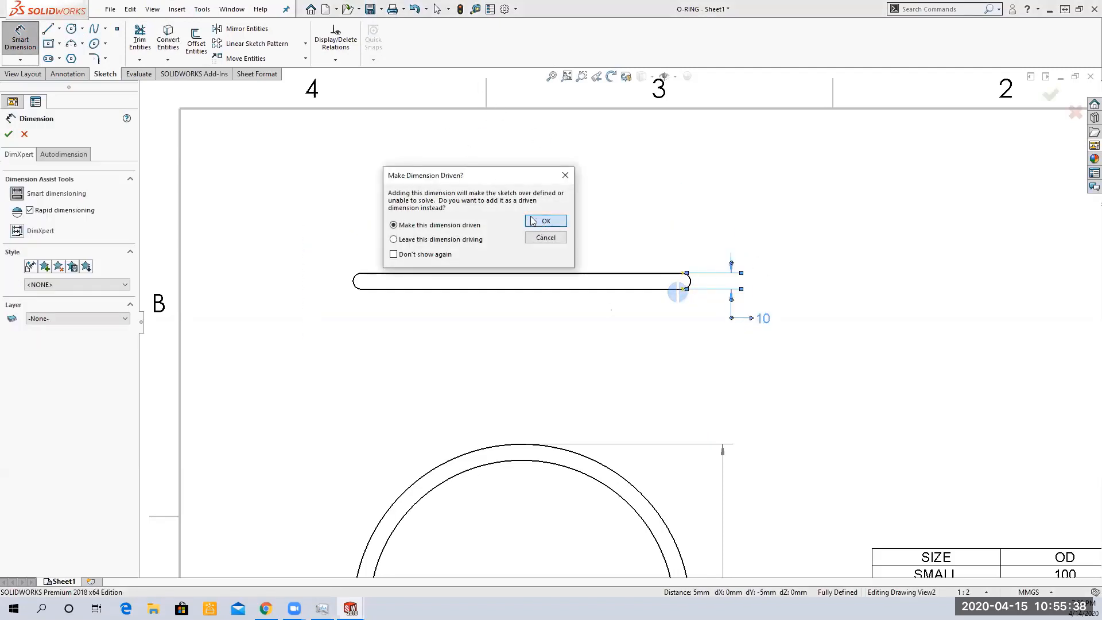
click(540, 223)
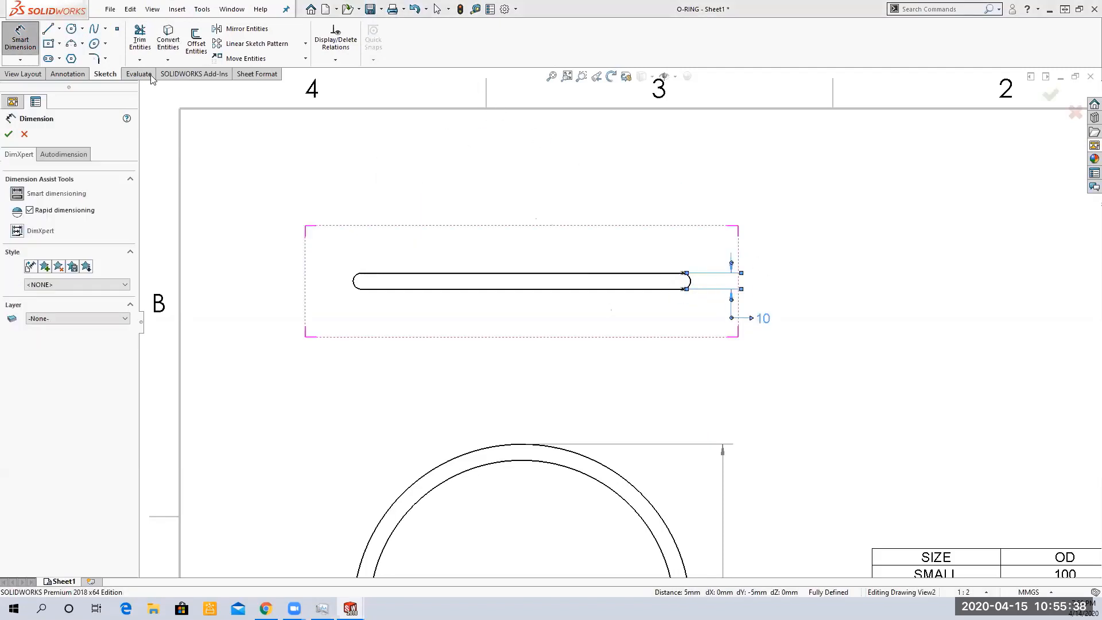
click(9, 134)
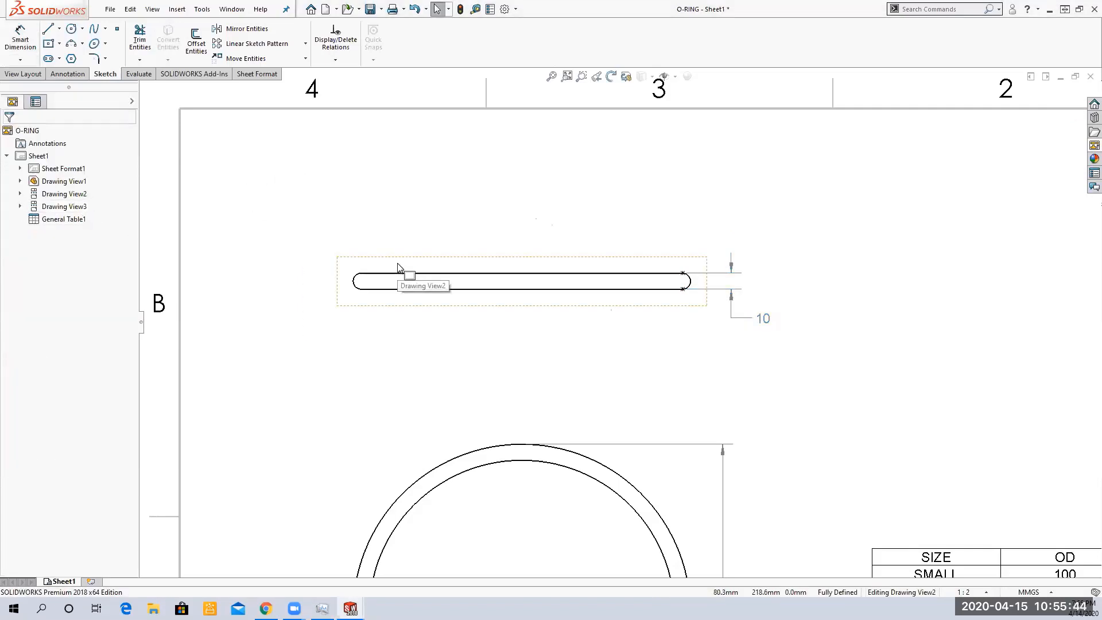
Hide the sketch points so they no longer display on the drawing
click(20, 194)
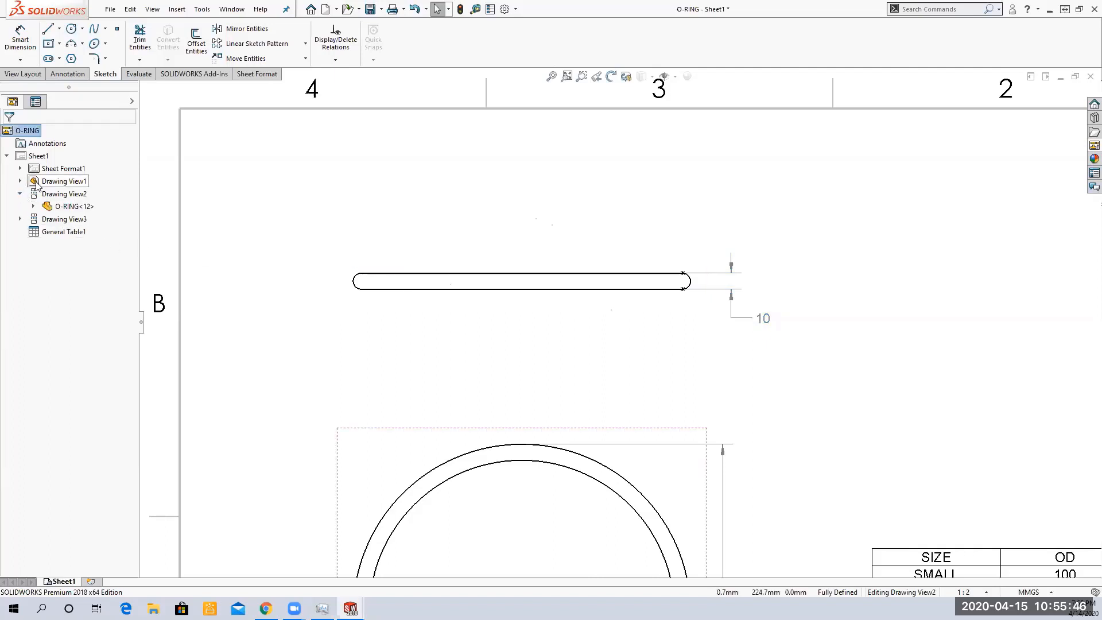
click(33, 207)
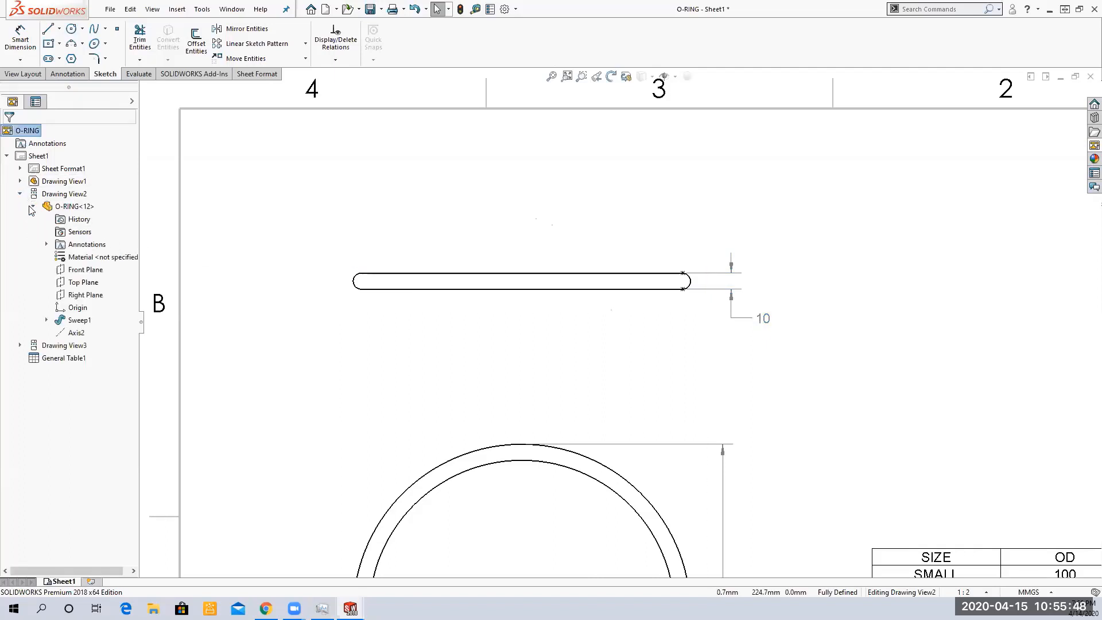
click(20, 194)
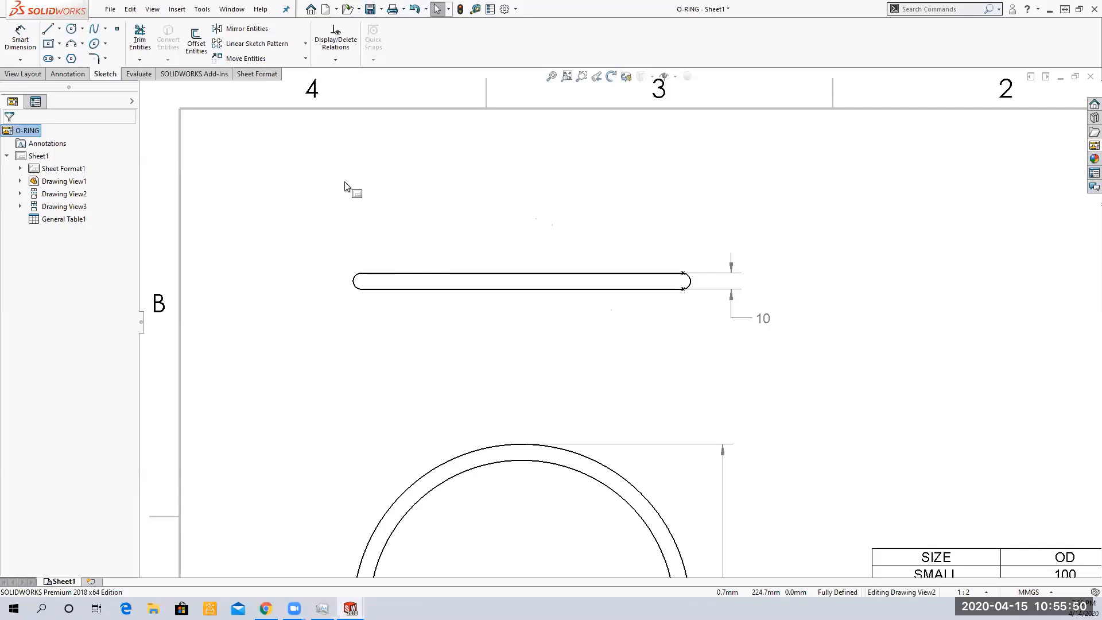
click(677, 77)
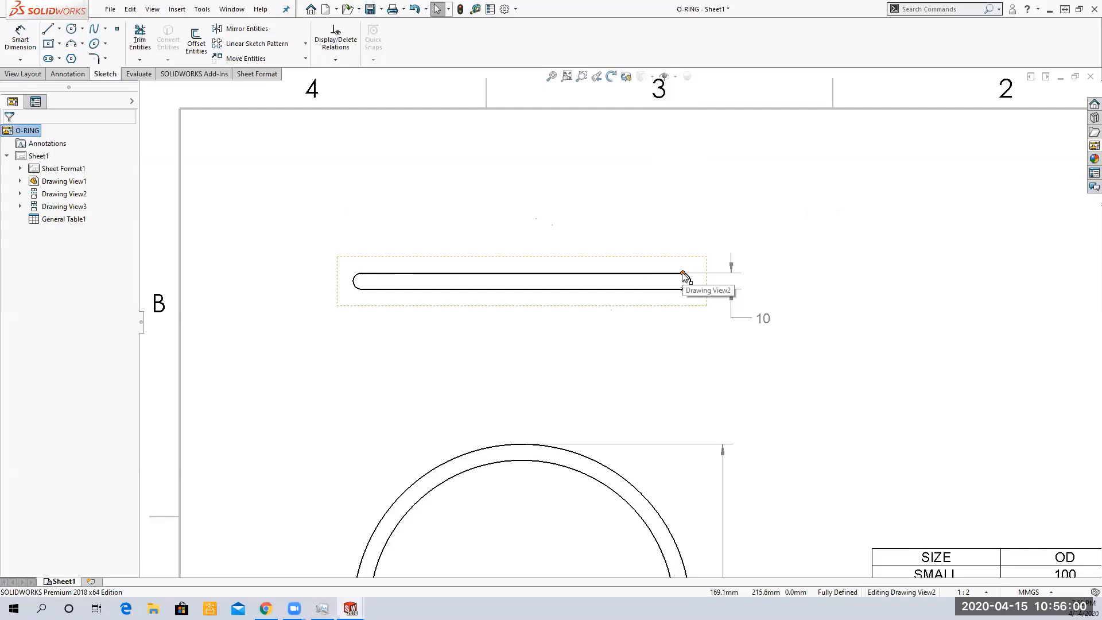
click(153, 14)
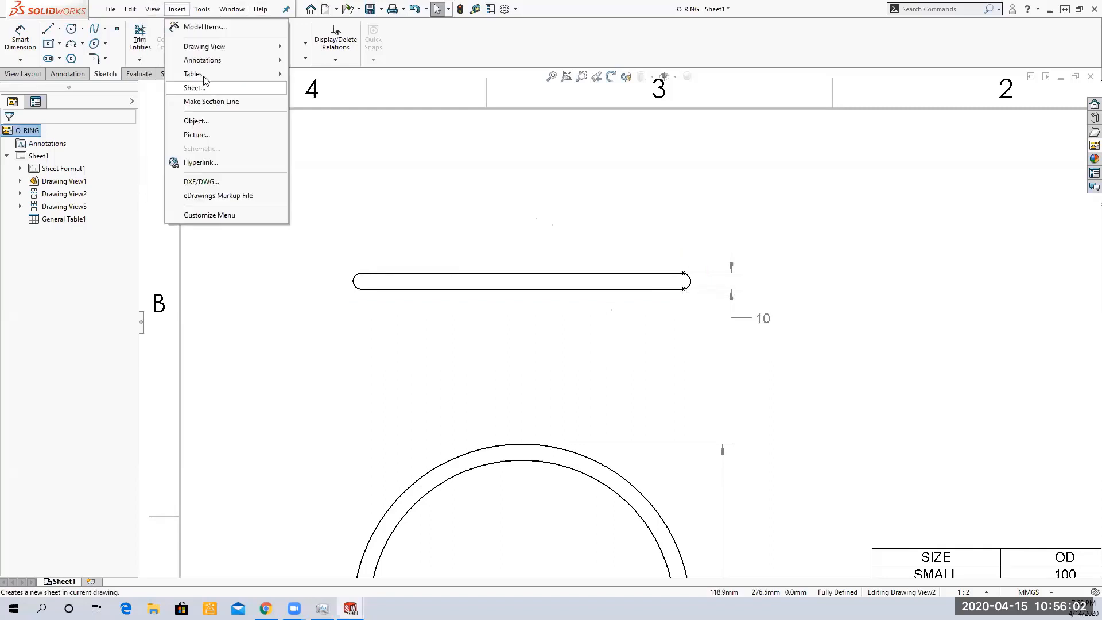
mouse_move(180, 95)
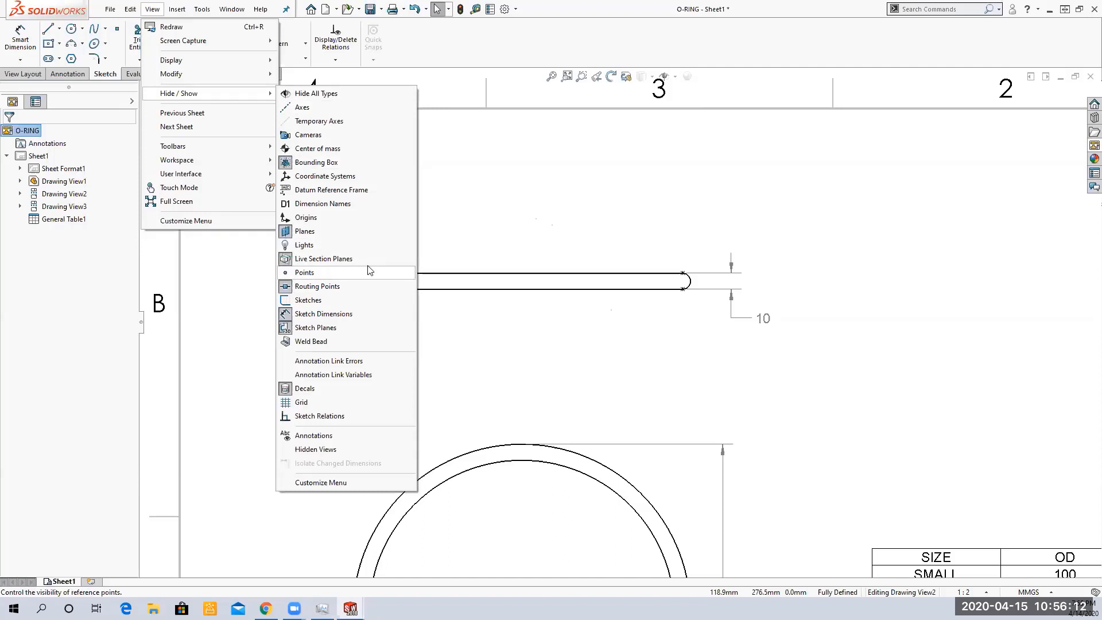
click(528, 183)
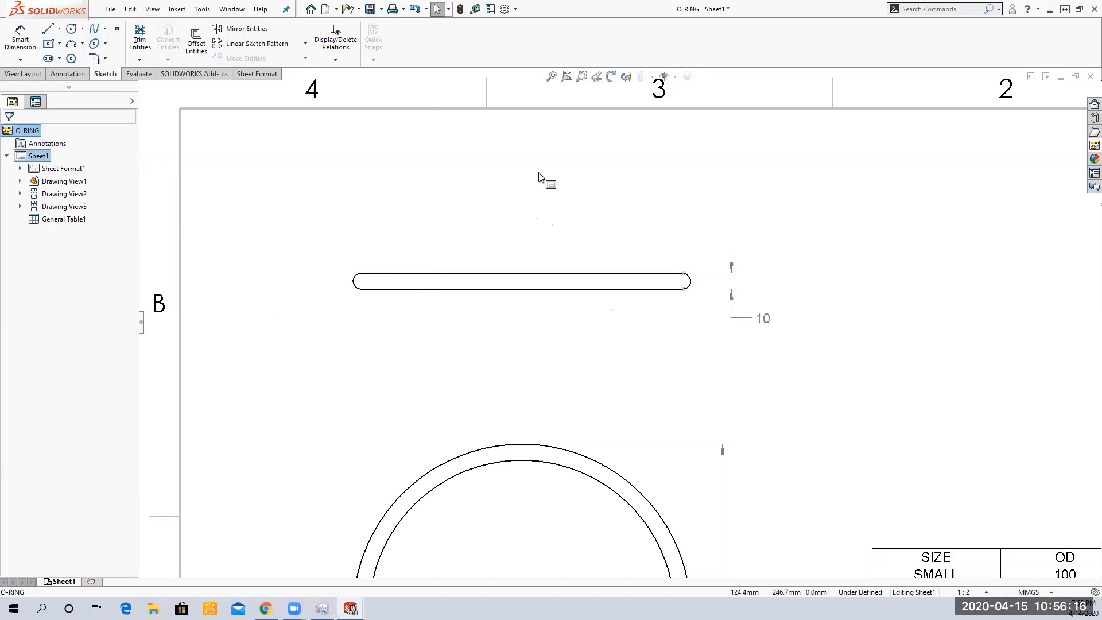
Replace the driven thickness dimension's displayed text with THK
click(758, 323)
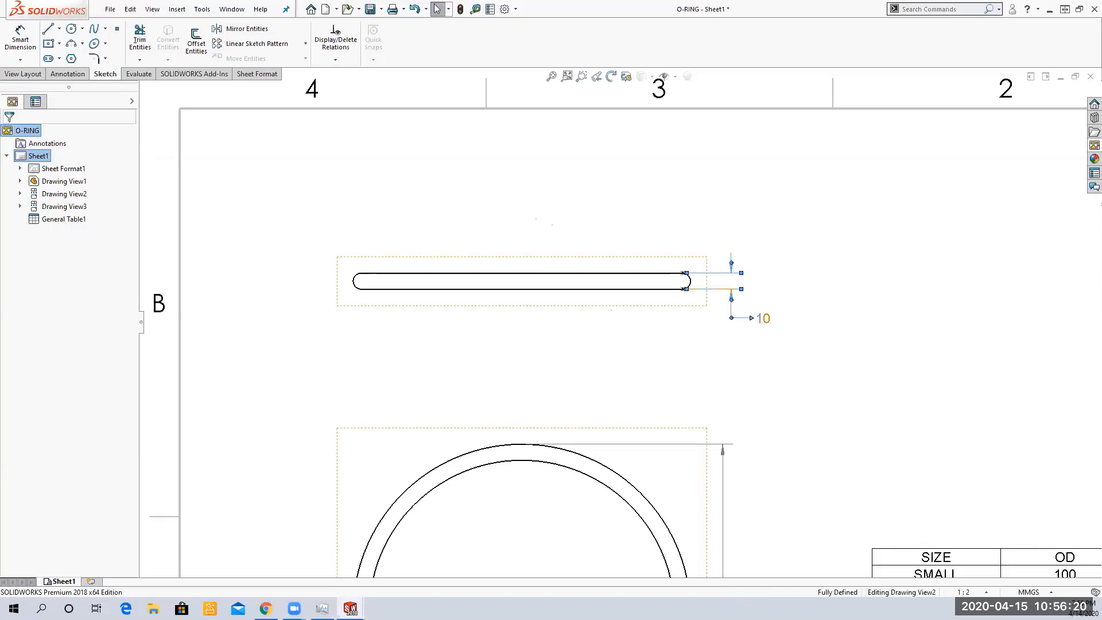
drag(54, 363, 22, 361)
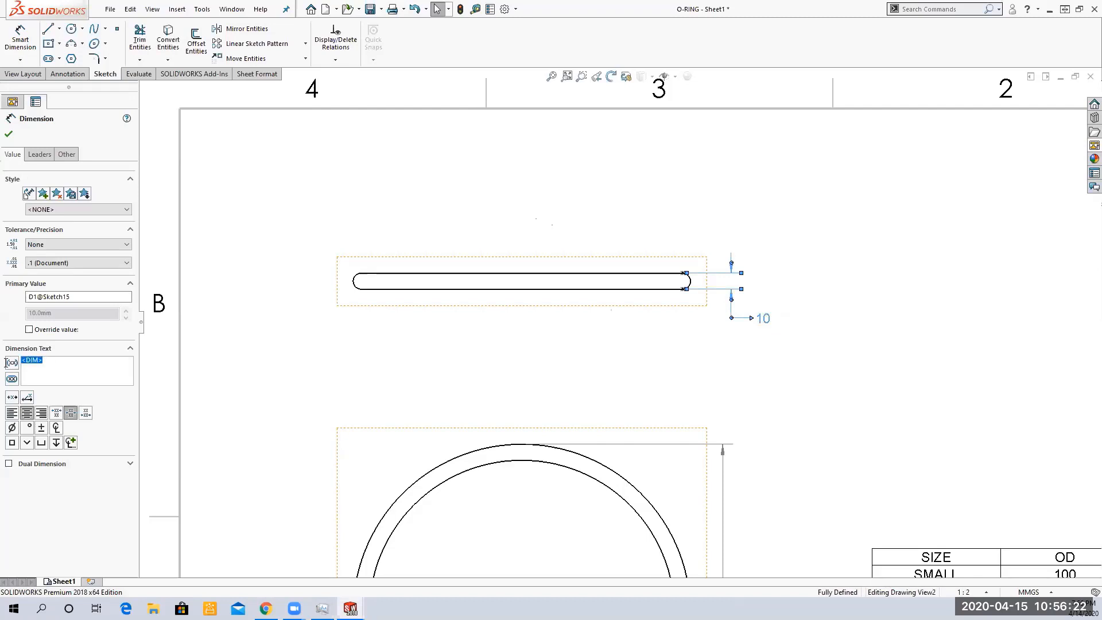
text(THK)
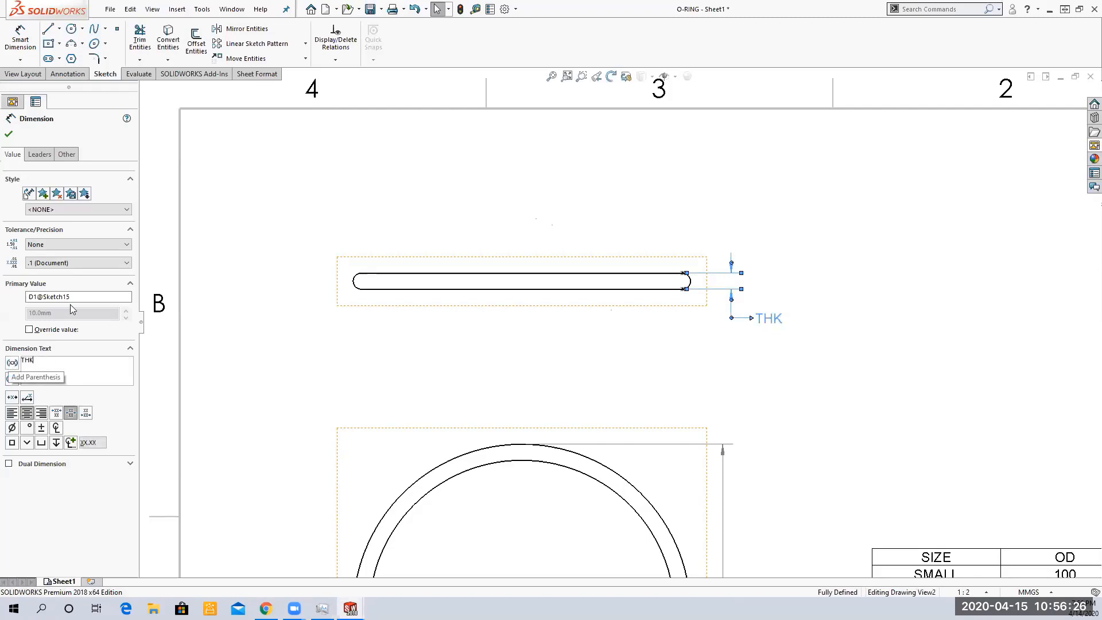
click(297, 170)
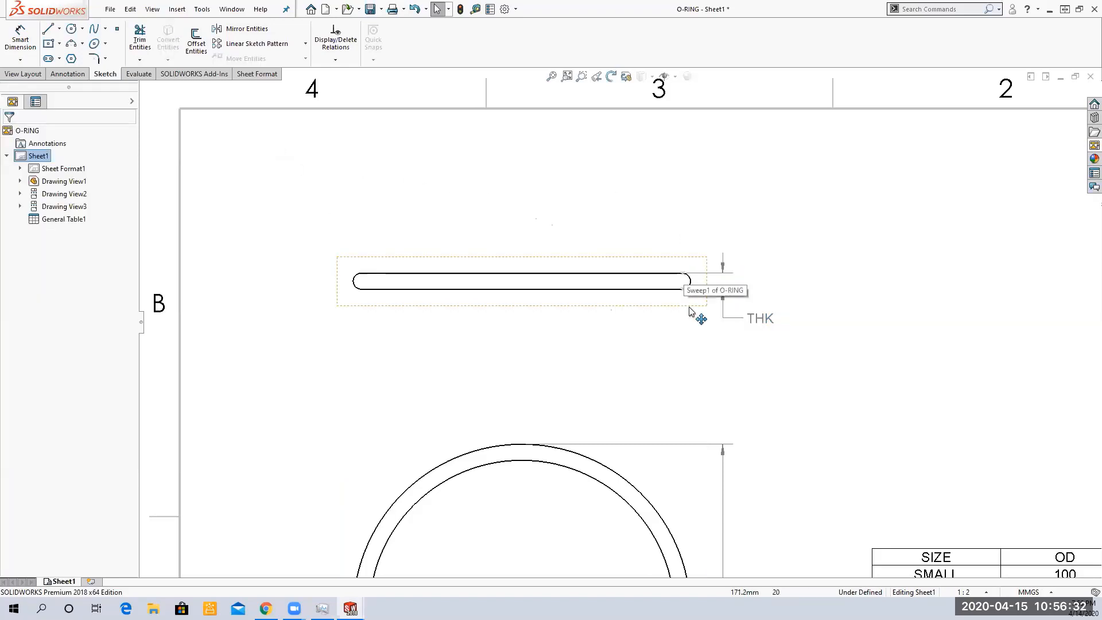
click(553, 78)
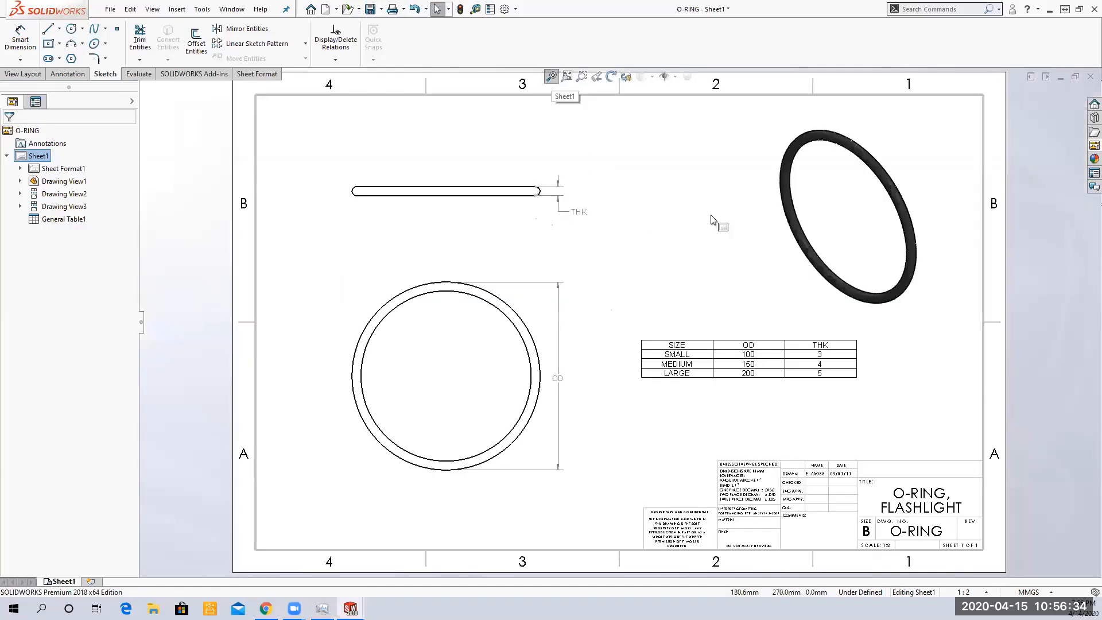